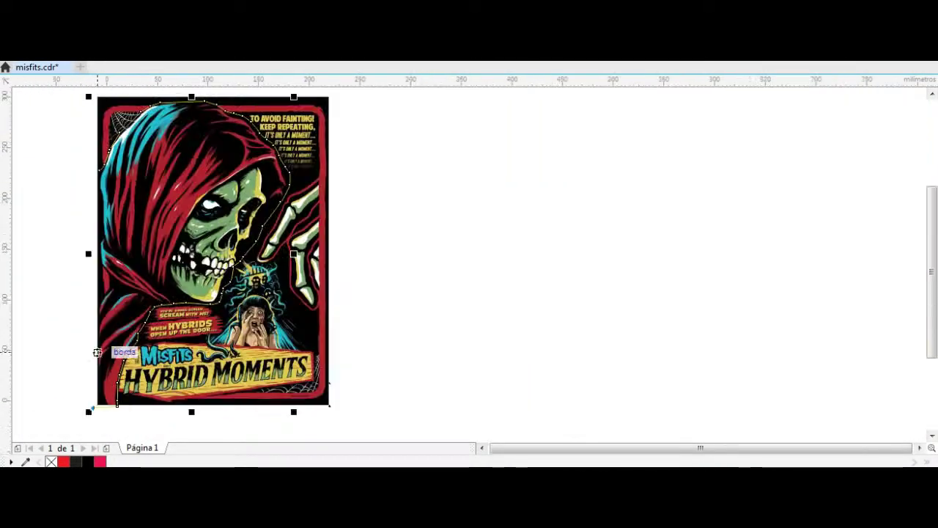
# Close the traced outline at its starting node, forming a filled black curve over the hooded figure.
pyautogui.click(98, 167)
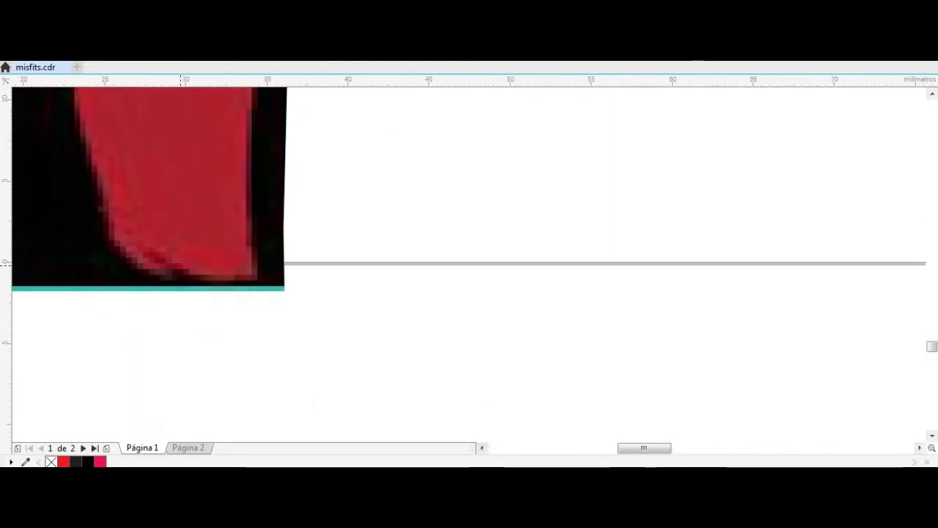
# Place Bézier nodes up the red stripe's edge, around its top tip and down its left edge.
pyautogui.click(246, 212)
pyautogui.scroll(2, 253, 209)
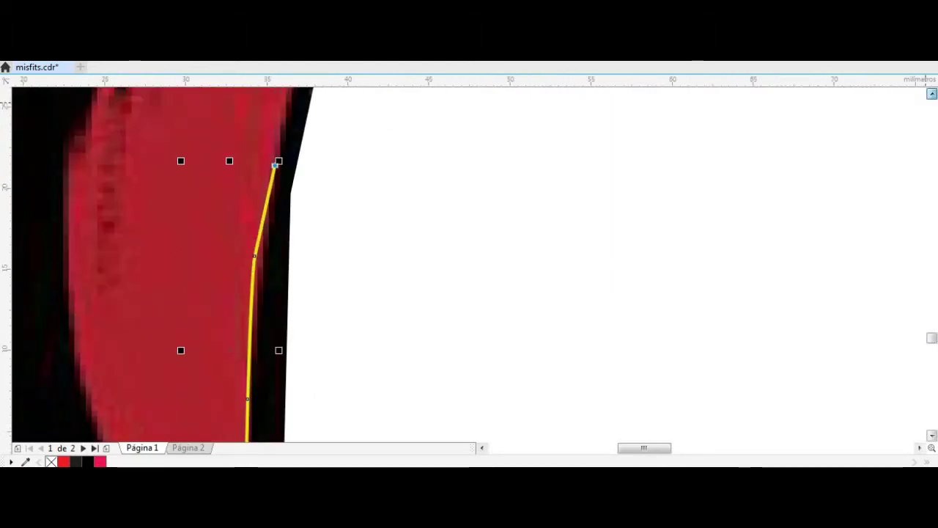
pyautogui.click(290, 289)
pyautogui.click(932, 93)
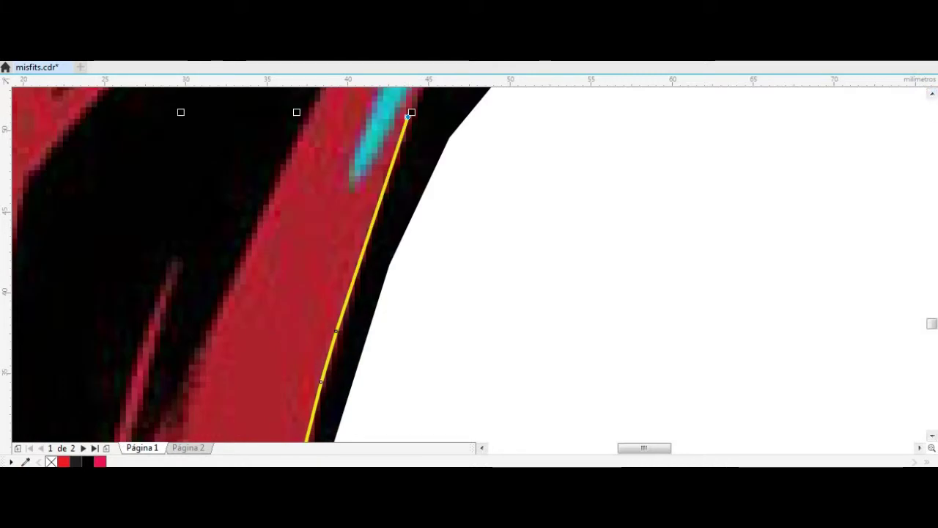
pyautogui.click(932, 94)
pyautogui.click(575, 95)
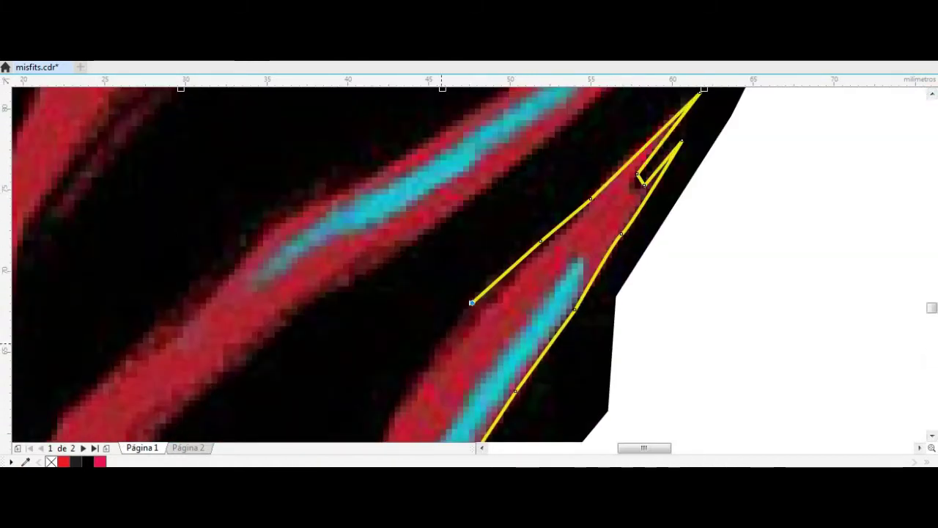
pyautogui.click(389, 413)
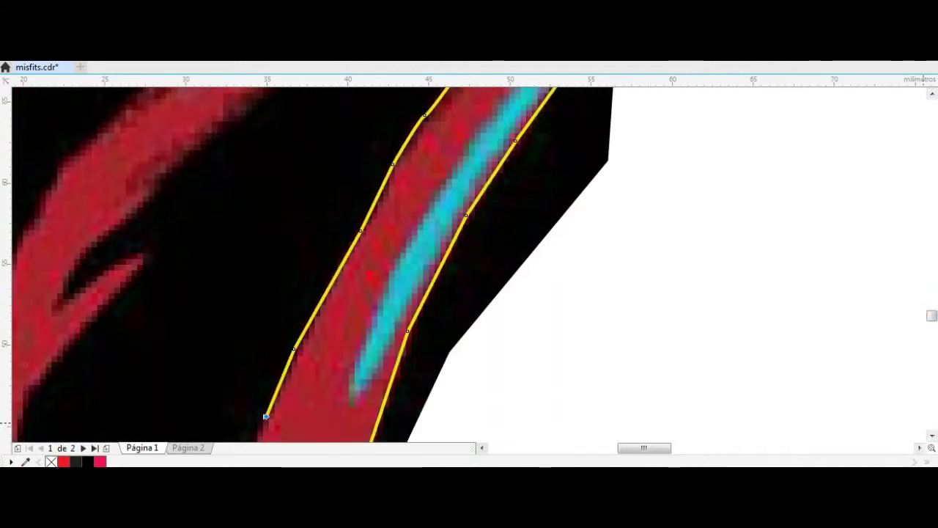
pyautogui.click(195, 266)
pyautogui.click(178, 318)
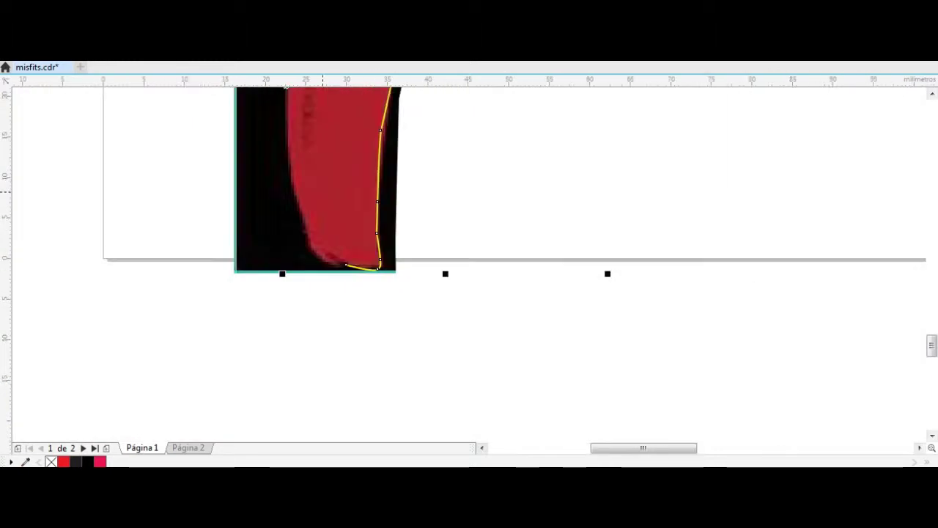
# Curve the red stripe outline's bottom, lower-left edge and inner notch, and delete an extra notch node.
pyautogui.scroll(3, 307, 243)
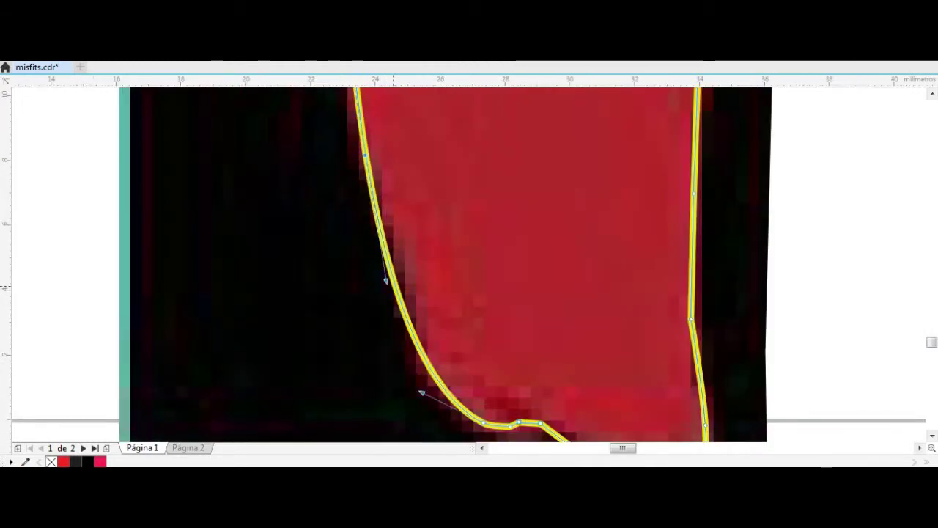
pyautogui.moveTo(446, 403); pyautogui.dragTo(394, 384)
pyautogui.scroll(-3, 394, 384)
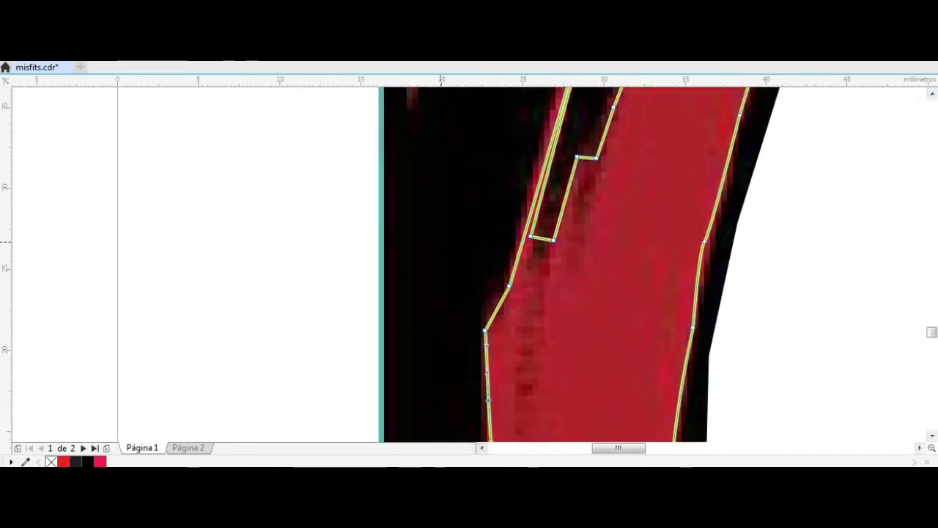
pyautogui.moveTo(487, 357); pyautogui.dragTo(486, 315)
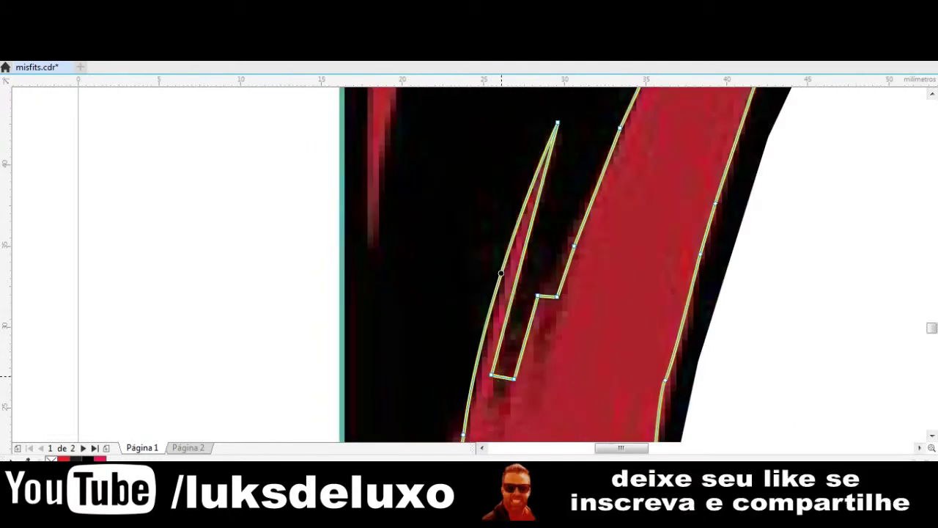
pyautogui.moveTo(503, 377); pyautogui.dragTo(496, 400)
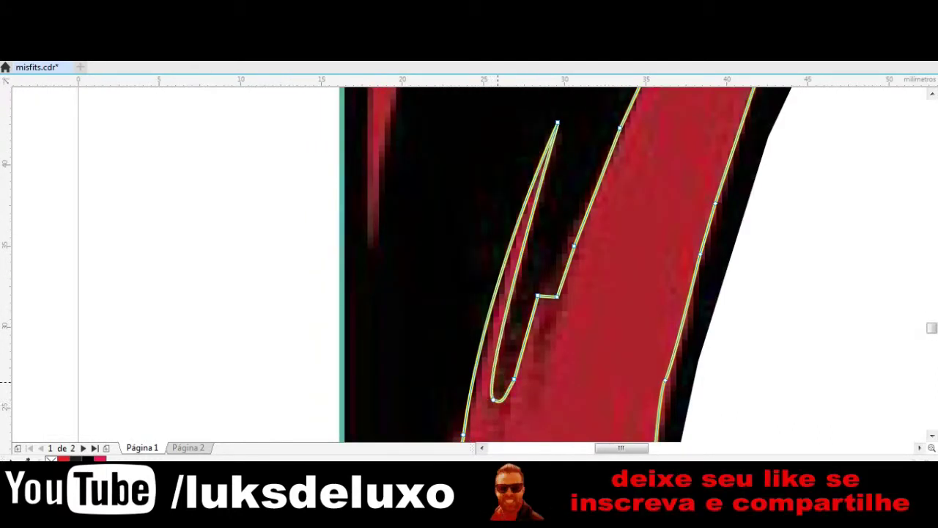
pyautogui.moveTo(531, 323); pyautogui.dragTo(548, 313)
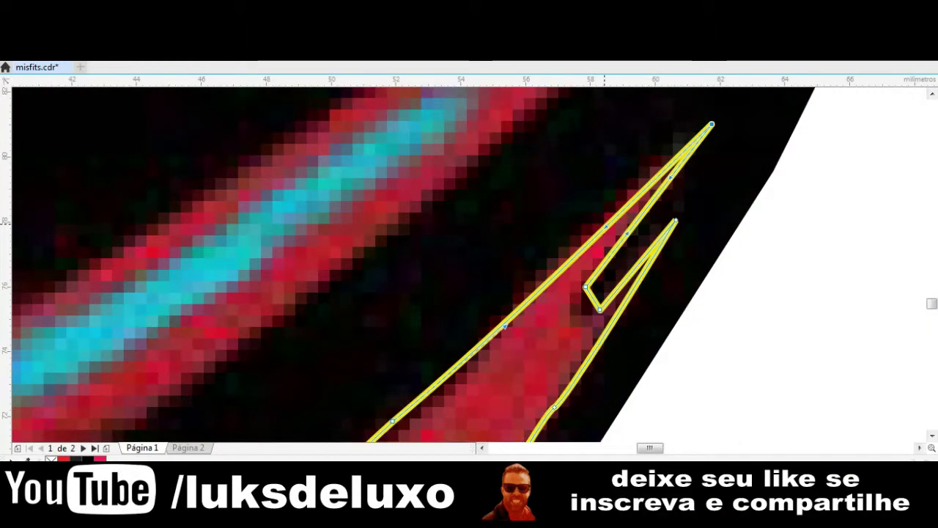
pyautogui.moveTo(582, 305); pyautogui.dragTo(571, 319)
pyautogui.doubleClick(585, 286)
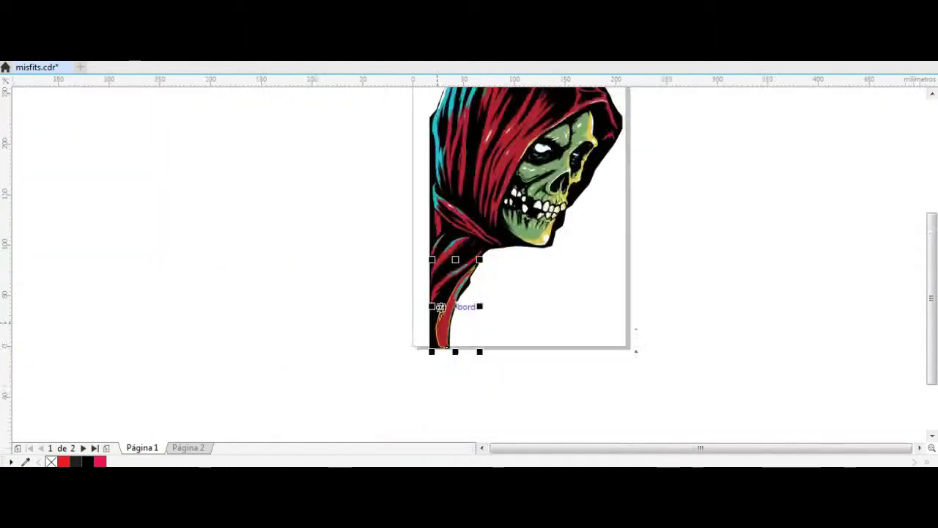
# Trace the second red strand's outline, curving it along the strand's upper edge.
pyautogui.scroll(5, 440, 304)
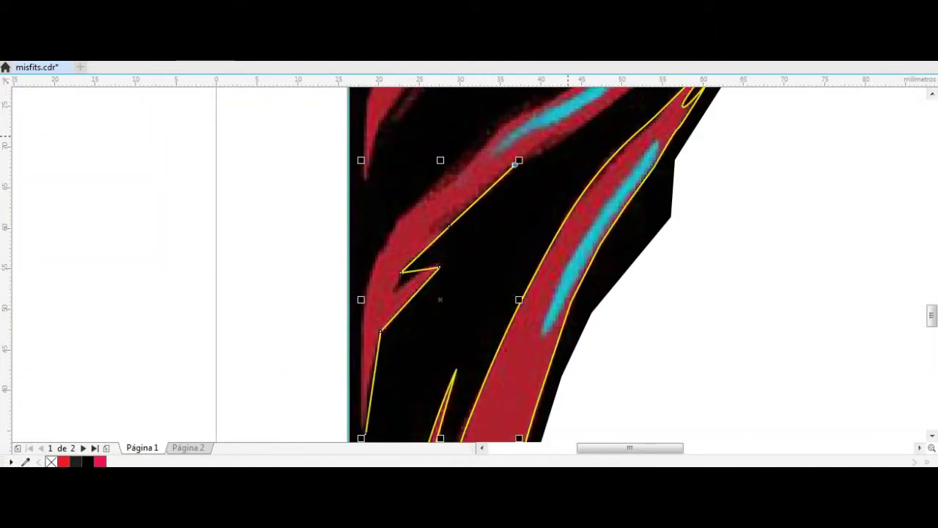
pyautogui.moveTo(516, 164); pyautogui.dragTo(571, 161)
pyautogui.scroll(3, 571, 161)
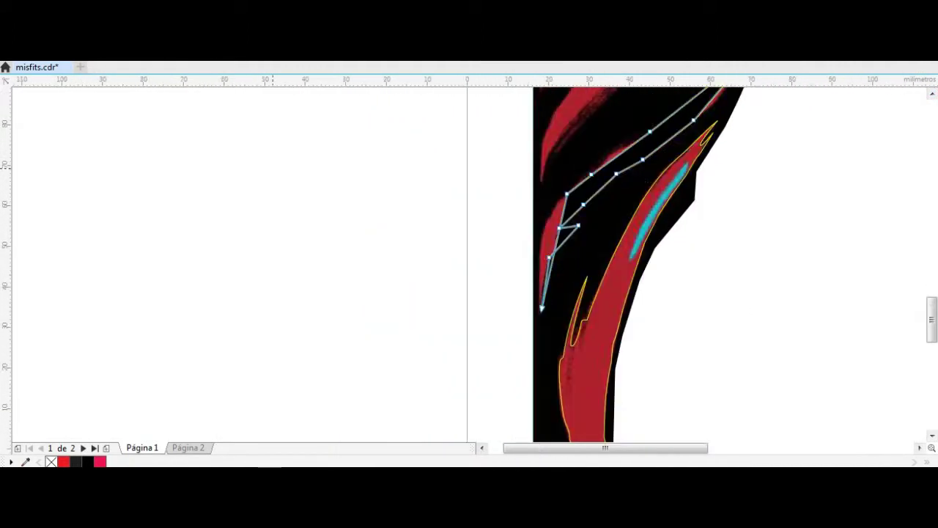
pyautogui.scroll(-3, 452, 220)
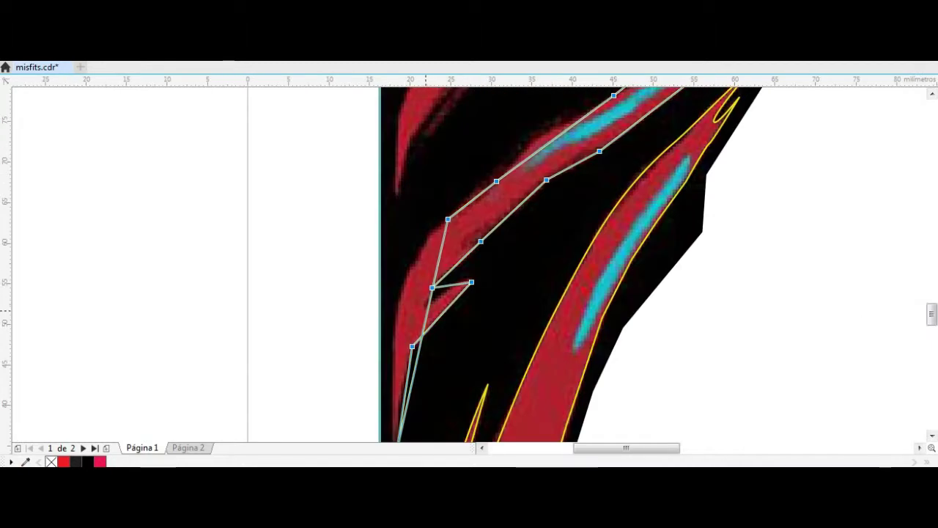
pyautogui.click(401, 297)
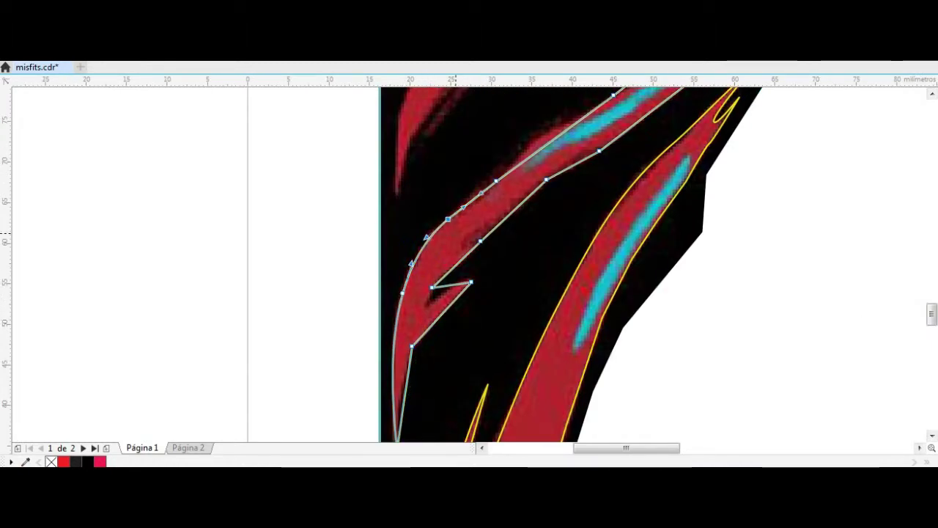
pyautogui.moveTo(481, 192); pyautogui.dragTo(438, 213)
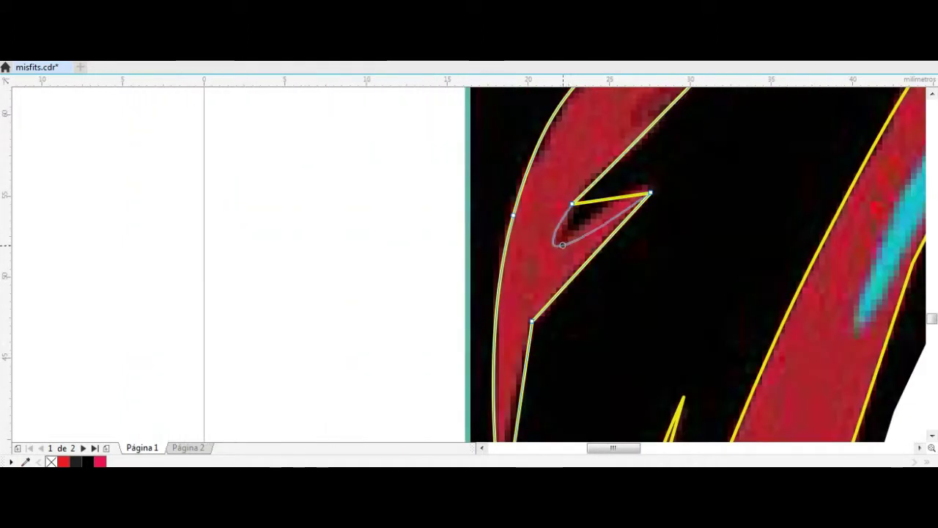
# Bend the strand's inner edge and lower inner segment into curves, then save misfits.cdr.
pyautogui.moveTo(562, 244); pyautogui.dragTo(560, 243)
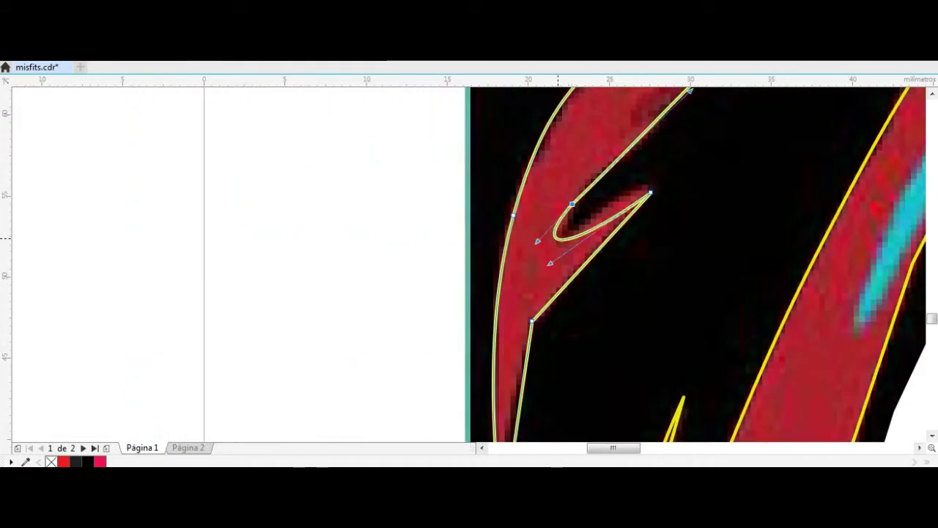
pyautogui.click(565, 278)
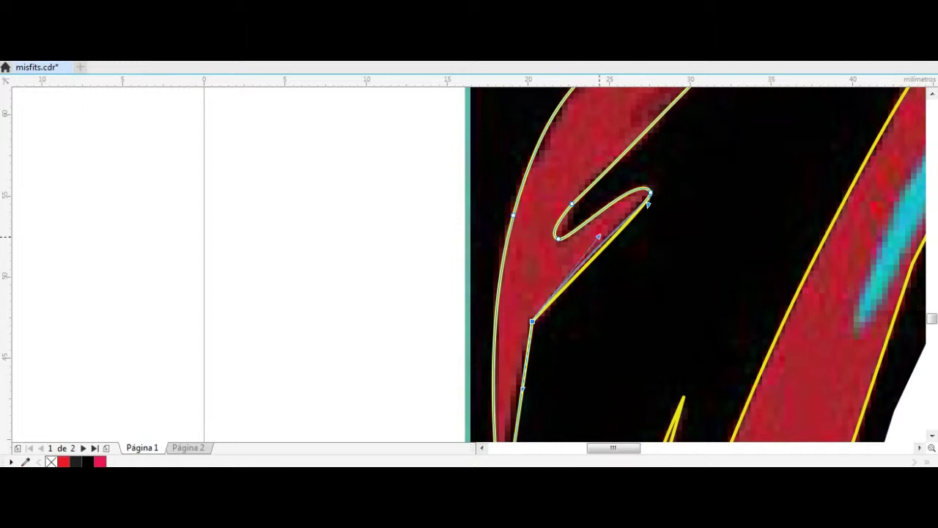
pyautogui.scroll(-2, 536, 326)
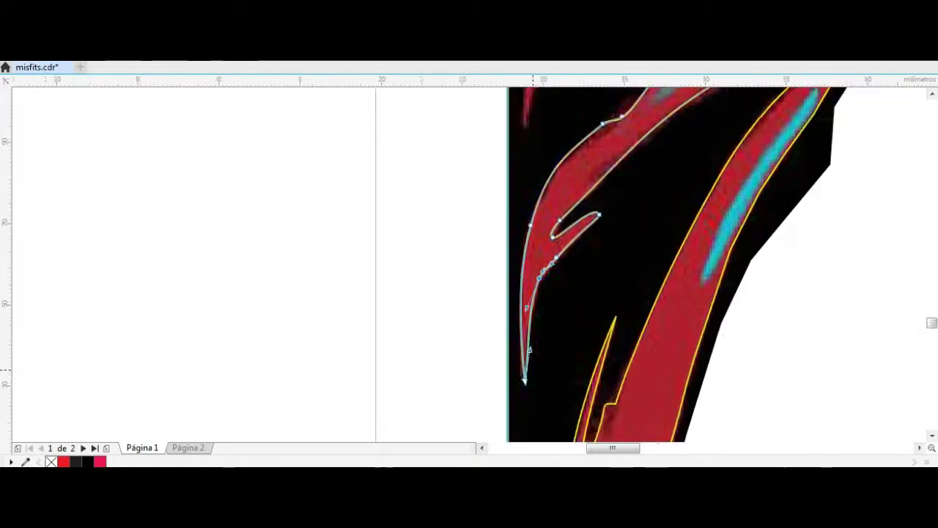
pyautogui.scroll(-3, 536, 327)
pyautogui.press('space')
pyautogui.scroll(-3, 535, 326)
# Trace the third red stripe with a zigzag notch and long edge to its tip, closing at the lower tip.
pyautogui.scroll(2, 519, 284)
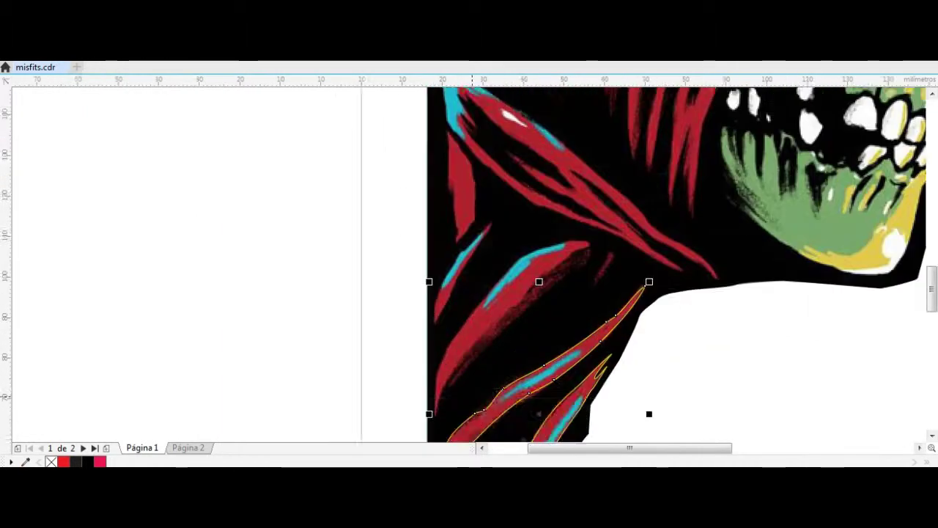
pyautogui.scroll(3, 519, 285)
pyautogui.click(472, 311)
pyautogui.click(502, 268)
pyautogui.click(430, 380)
pyautogui.click(663, 151)
pyautogui.scroll(2, 621, 154)
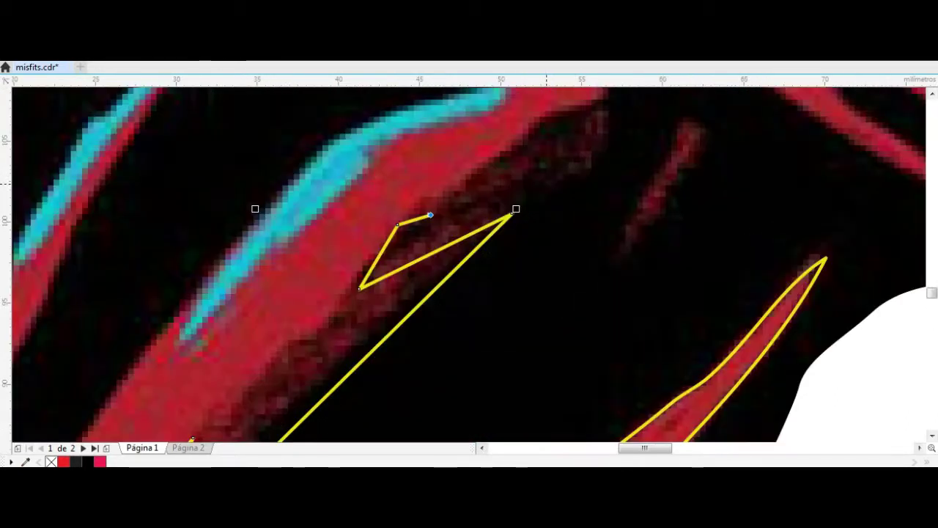
pyautogui.click(610, 114)
pyautogui.scroll(-1, 458, 317)
pyautogui.scroll(-2, 459, 316)
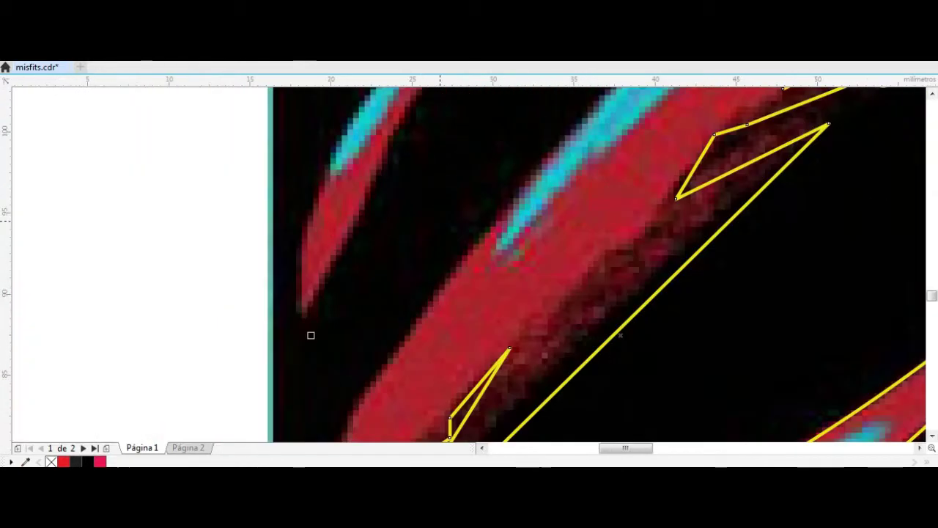
pyautogui.scroll(-3, 459, 317)
pyautogui.scroll(3, 459, 317)
pyautogui.click(464, 326)
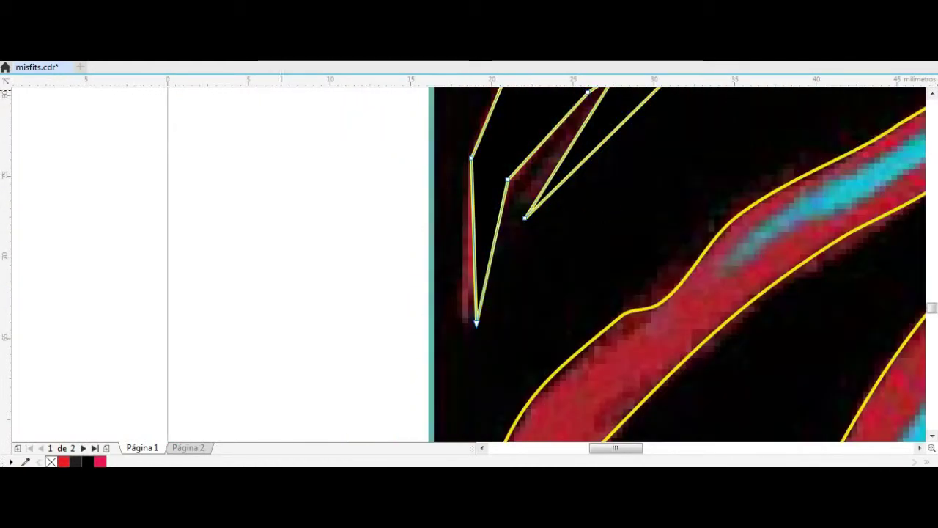
# Curve the third stripe's upper edge along the cyan highlight and nudge its lower tip node.
pyautogui.scroll(-4, 464, 326)
pyautogui.scroll(3, 498, 114)
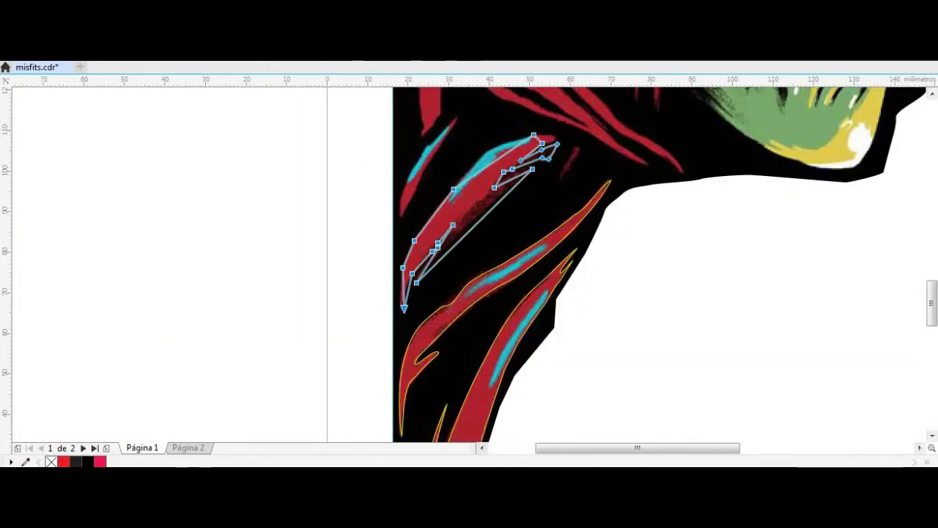
pyautogui.scroll(2, 498, 114)
pyautogui.scroll(2, 497, 113)
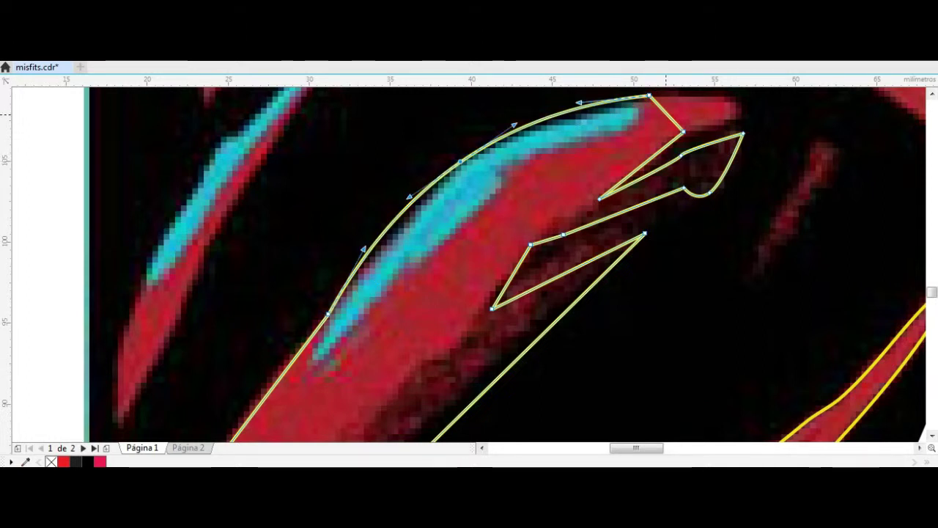
pyautogui.scroll(1, 733, 106)
pyautogui.moveTo(382, 246); pyautogui.dragTo(387, 242)
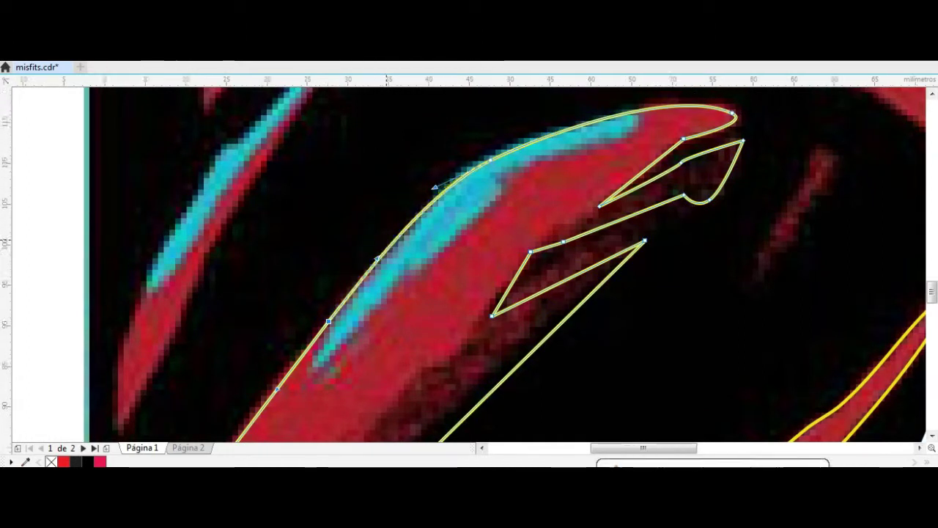
pyautogui.scroll(-2, 506, 264)
pyautogui.scroll(-1, 506, 264)
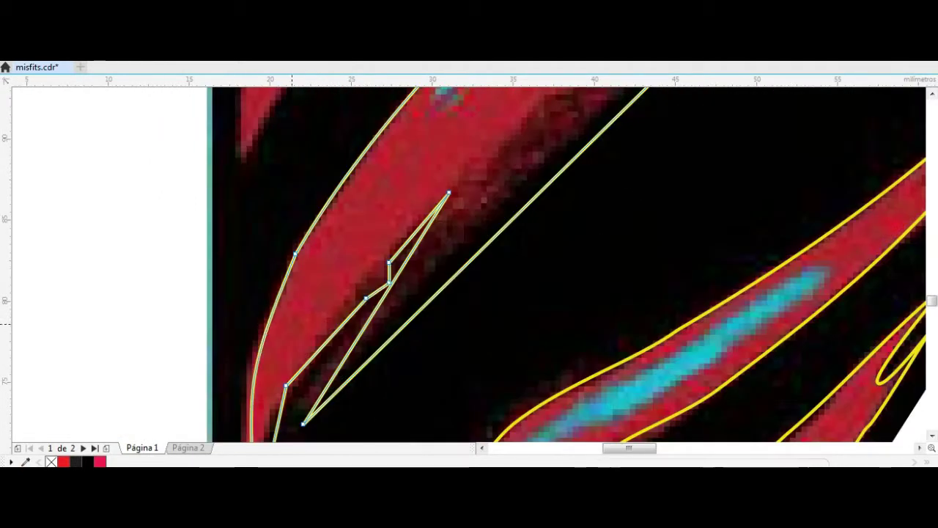
pyautogui.scroll(-2, 294, 381)
pyautogui.scroll(2, 293, 381)
pyautogui.moveTo(286, 394); pyautogui.dragTo(277, 399)
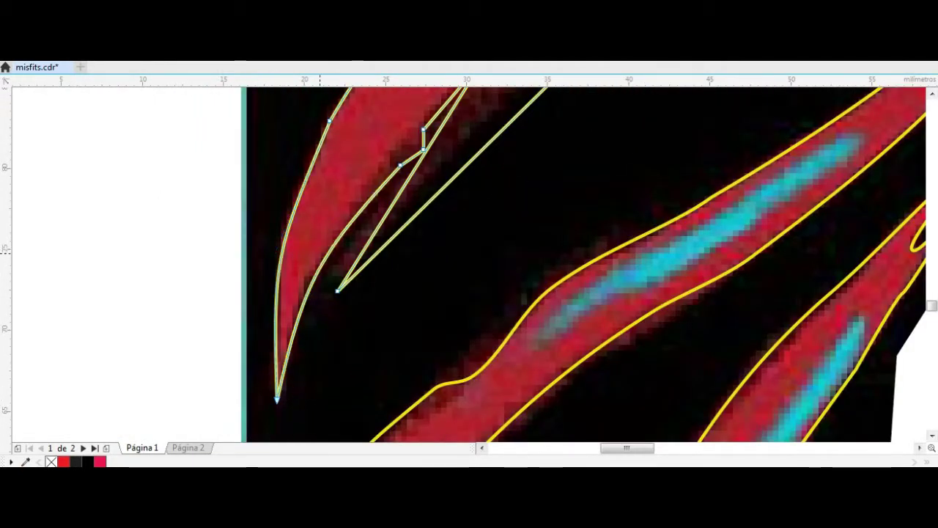
pyautogui.moveTo(400, 148); pyautogui.dragTo(424, 151)
# Adjust the inner spike's lower node and bend the outer diagonal edge up into a sharp peak.
pyautogui.scroll(-2, 337, 291)
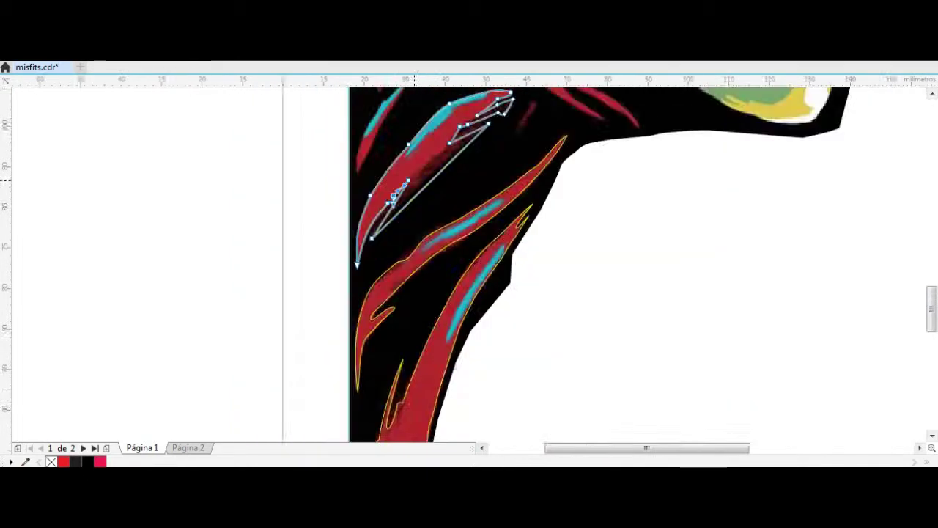
pyautogui.scroll(2, 249, 403)
pyautogui.moveTo(250, 403); pyautogui.dragTo(249, 388)
pyautogui.scroll(-1, 334, 301)
pyautogui.scroll(1, 333, 300)
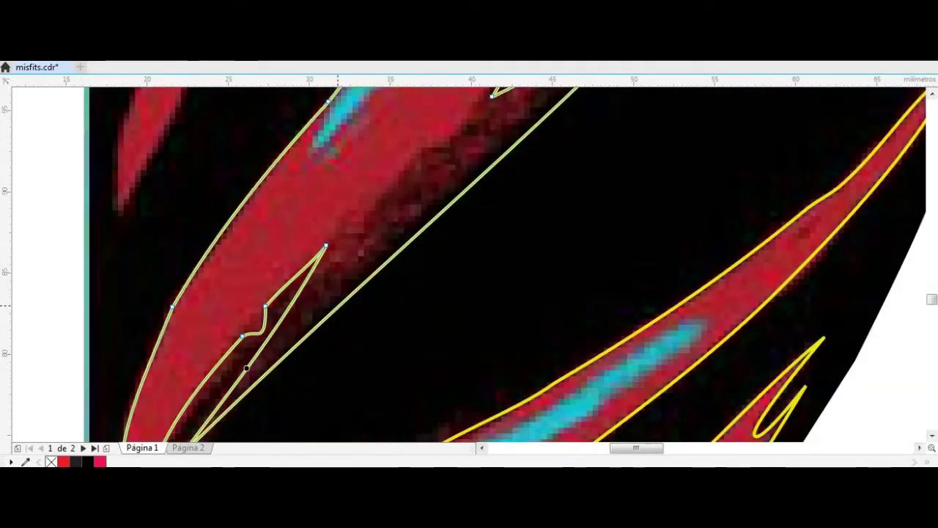
pyautogui.click(329, 314)
pyautogui.moveTo(407, 231); pyautogui.dragTo(416, 220)
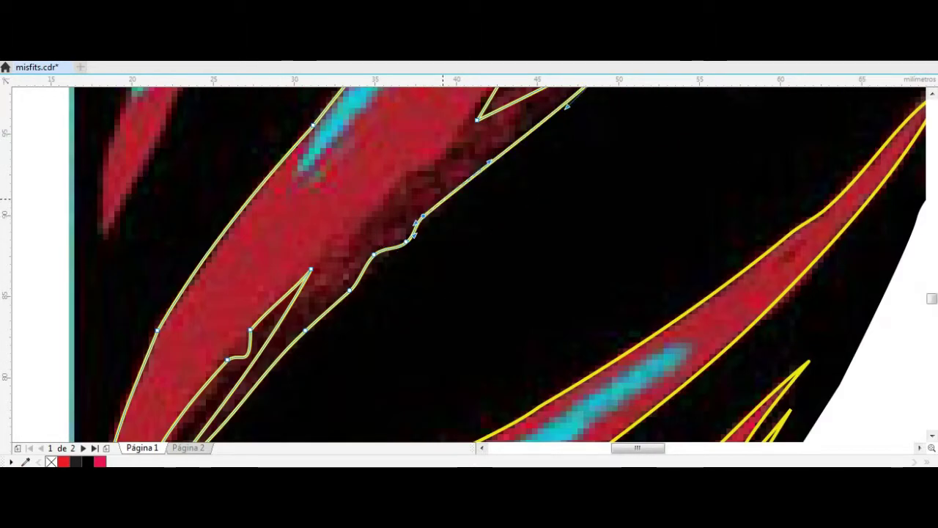
pyautogui.moveTo(467, 178)
pyautogui.mouseDown()
pyautogui.moveTo(443, 163)
pyautogui.moveTo(489, 125)
pyautogui.mouseUp()
# Curve the spike's straight lower edge and smooth its inner corner.
pyautogui.scroll(2, 506, 173)
pyautogui.moveTo(417, 242); pyautogui.dragTo(450, 189)
pyautogui.moveTo(371, 344); pyautogui.dragTo(362, 262)
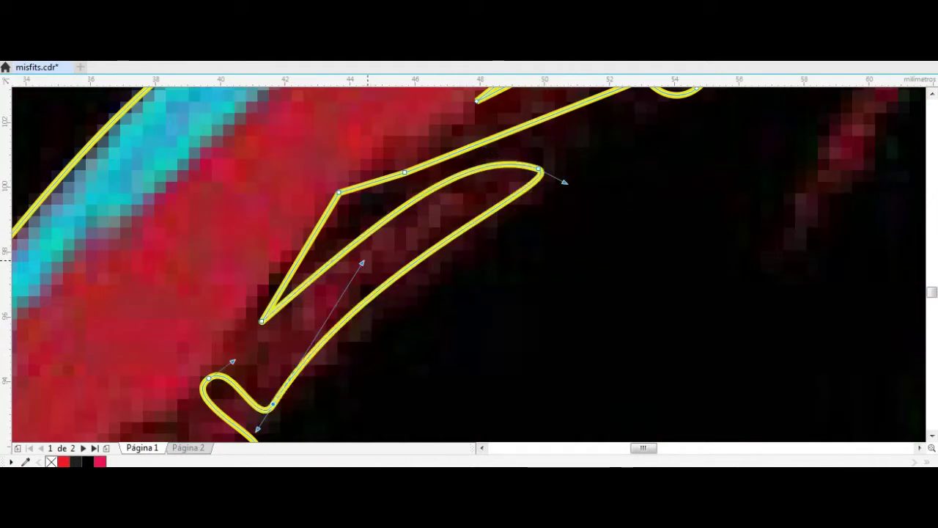
pyautogui.scroll(-2, 269, 287)
pyautogui.scroll(2, 437, 321)
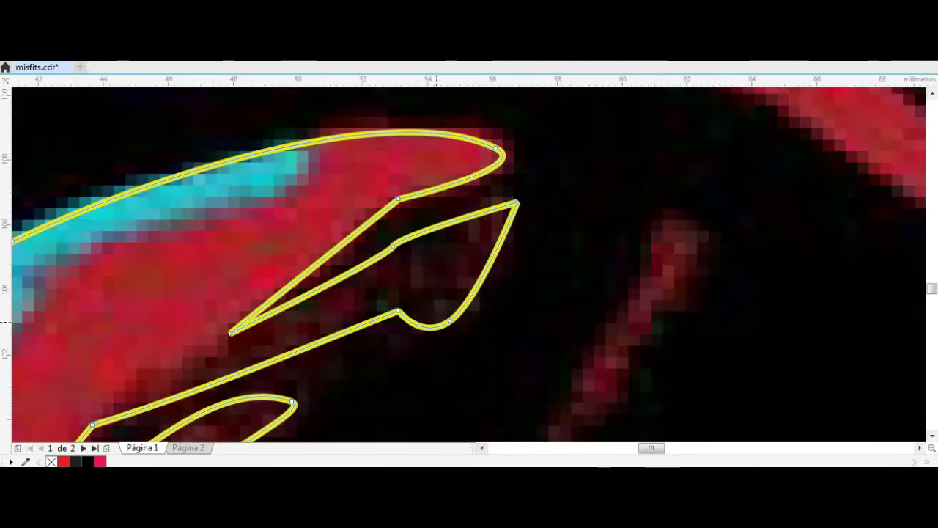
pyautogui.moveTo(392, 245); pyautogui.dragTo(419, 253)
pyautogui.scroll(-1, 438, 293)
pyautogui.scroll(1, 660, 366)
# Draw a triangle over the small red streak and curve it into a teardrop.
pyautogui.click(436, 155)
pyautogui.click(478, 186)
pyautogui.click(312, 415)
pyautogui.click(436, 156)
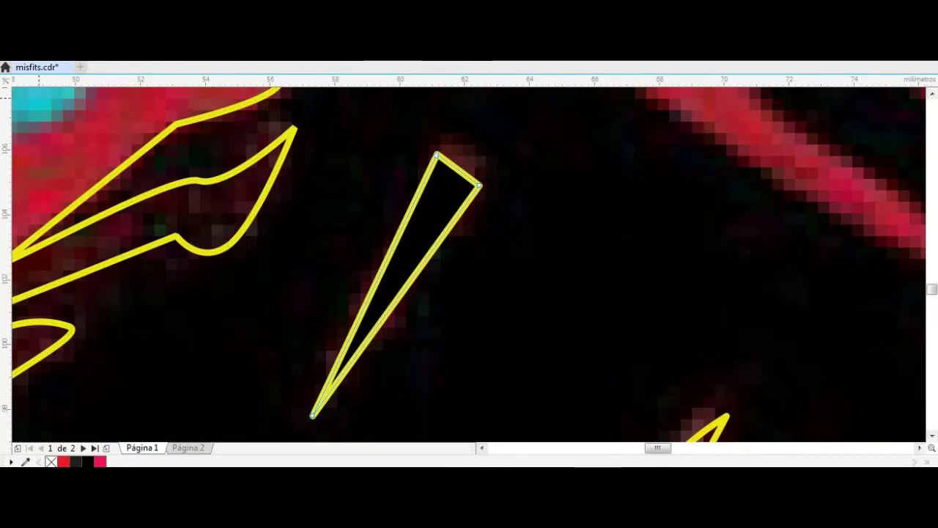
pyautogui.moveTo(458, 170); pyautogui.dragTo(463, 132)
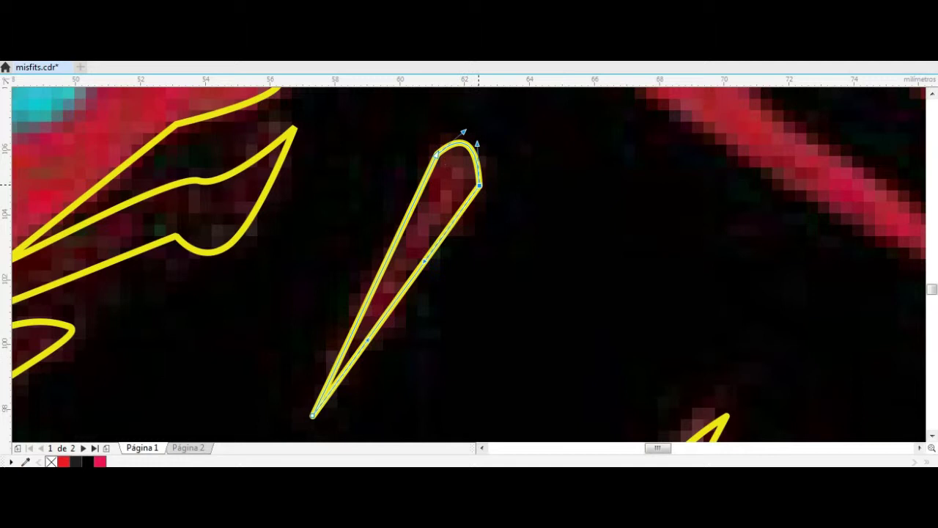
pyautogui.moveTo(396, 301); pyautogui.dragTo(418, 249)
pyautogui.moveTo(374, 330)
pyautogui.mouseDown()
pyautogui.moveTo(408, 330)
pyautogui.moveTo(309, 369)
pyautogui.mouseUp()
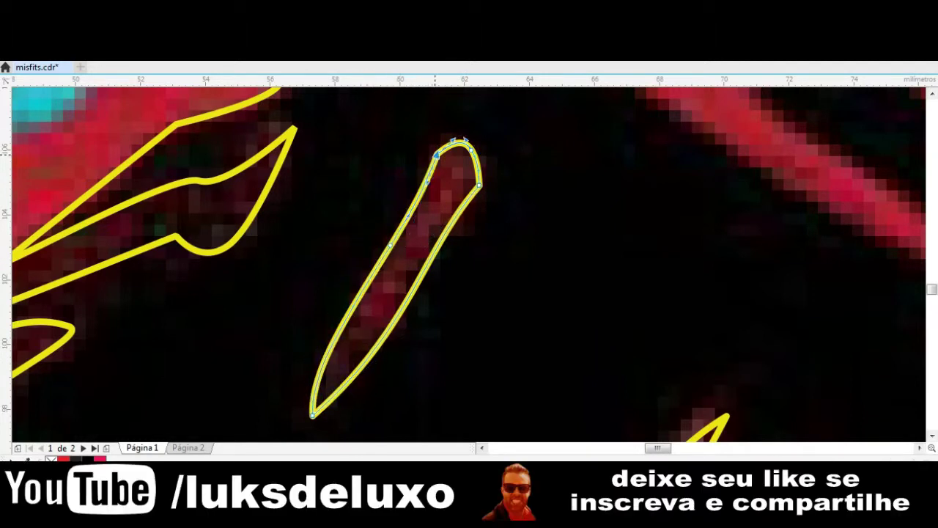
pyautogui.moveTo(457, 143); pyautogui.dragTo(470, 149)
# Reshape a neighbouring stripe's long curved segment to fit the stripe.
pyautogui.hotkey('ctrl', 'a')
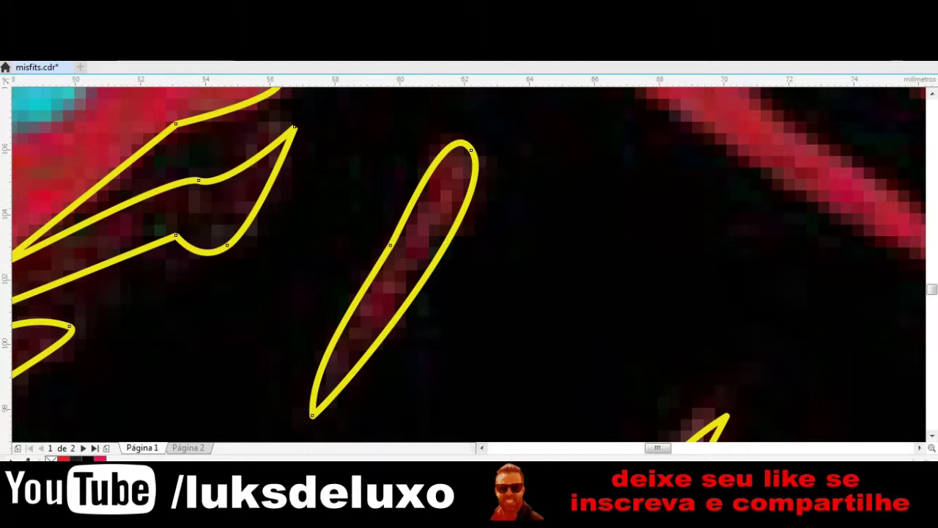
pyautogui.moveTo(366, 293); pyautogui.dragTo(523, 209)
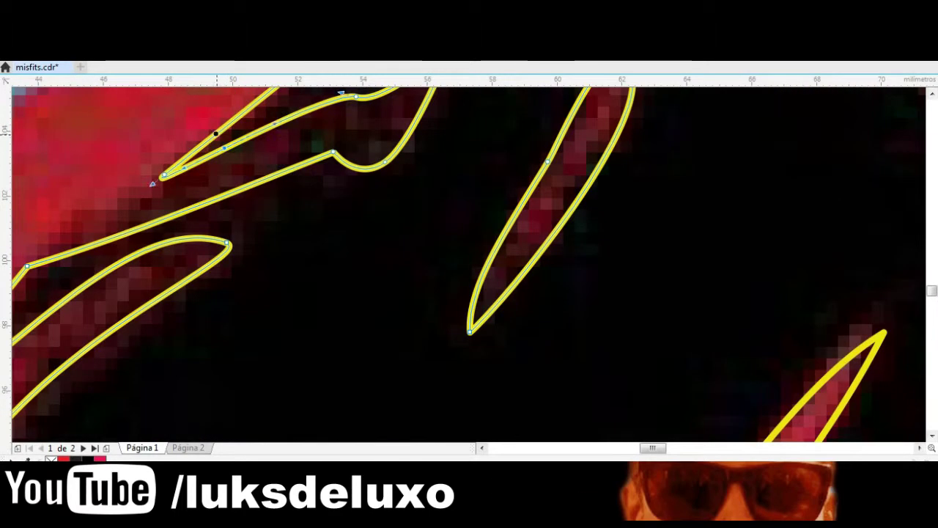
pyautogui.moveTo(184, 200); pyautogui.dragTo(277, 163)
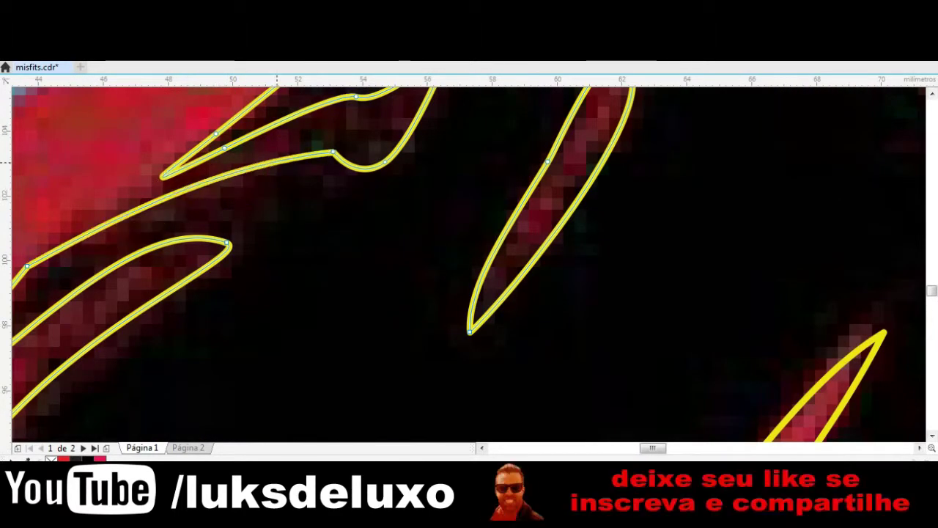
pyautogui.scroll(-3, 469, 263)
# Select all the traced hood-stripe shapes and fill them solid red.
pyautogui.press('space')
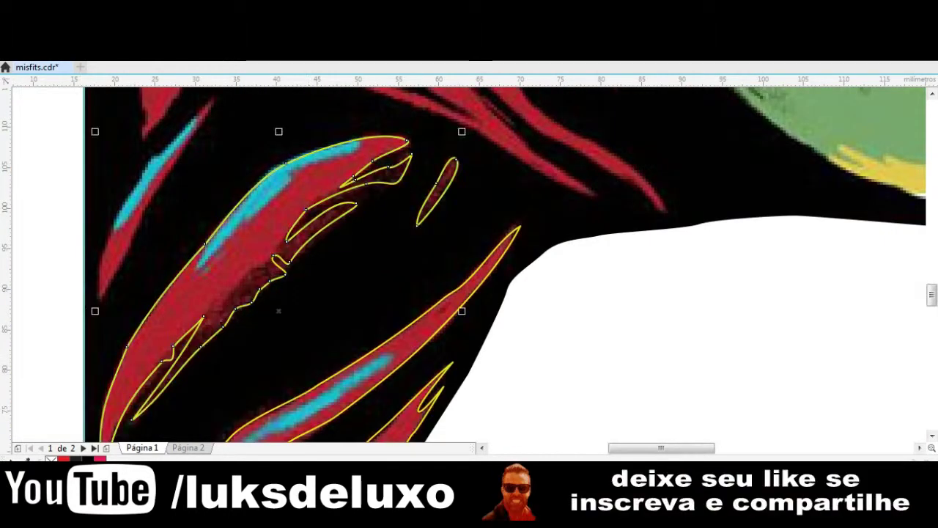
pyautogui.press('Tab')
pyautogui.click(64, 461)
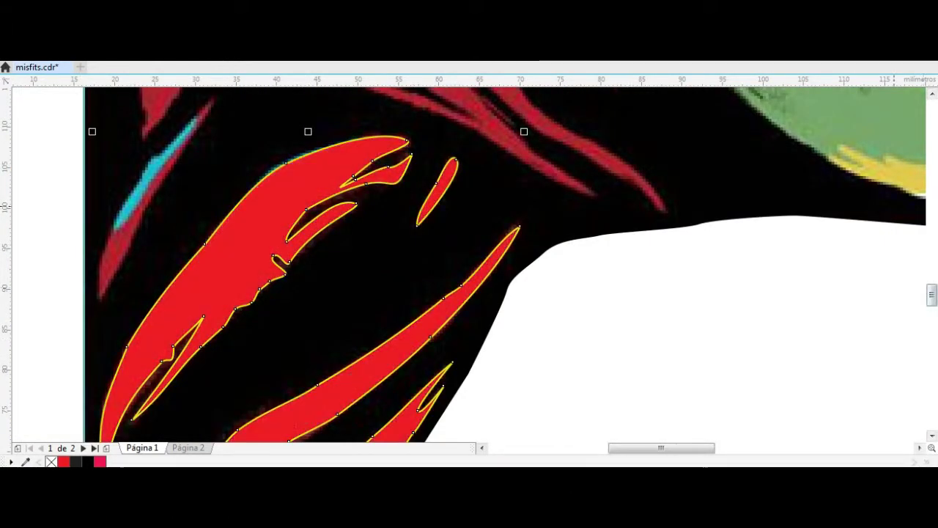
pyautogui.press('Escape')
pyautogui.scroll(3, 316, 167)
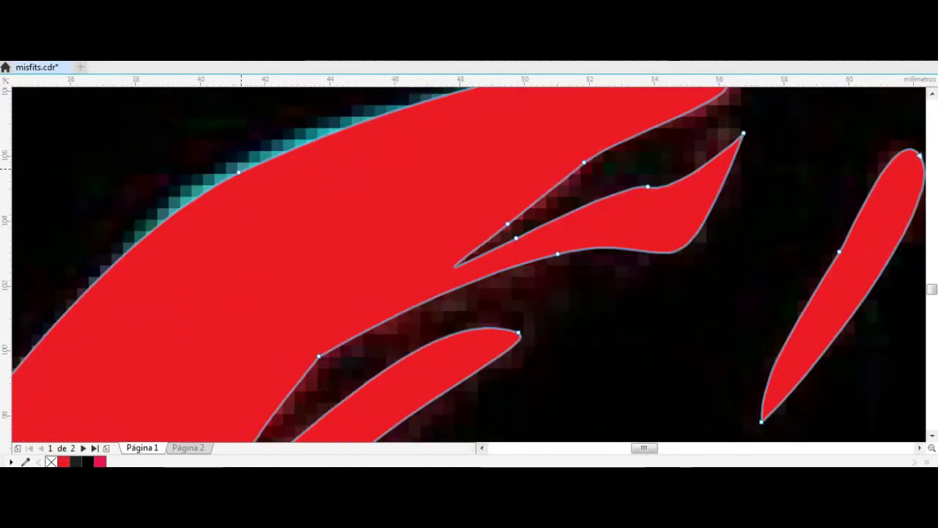
pyautogui.scroll(-5, 279, 162)
# Stretch the thin left-edge sliver's top up onto the cyan stroke.
pyautogui.scroll(3, 206, 165)
pyautogui.click(112, 345)
pyautogui.moveTo(156, 310); pyautogui.dragTo(268, 142)
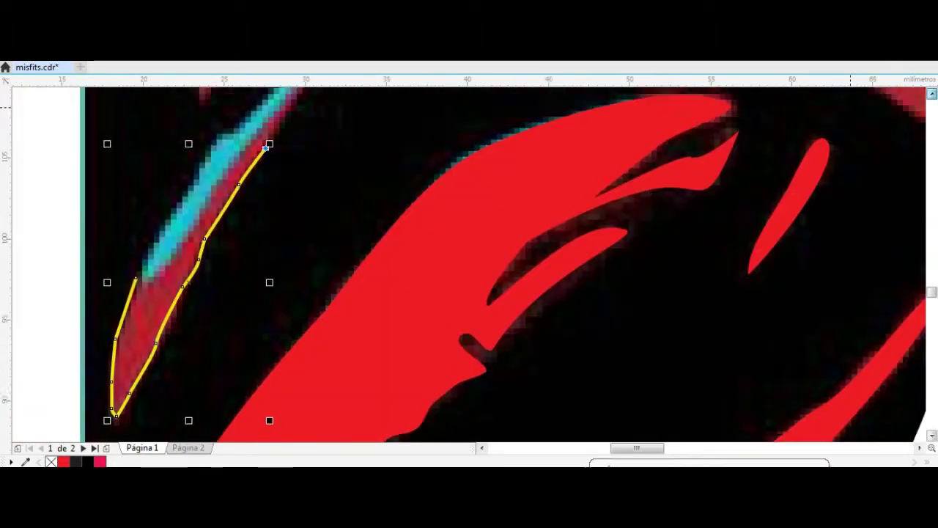
pyautogui.scroll(3, 268, 142)
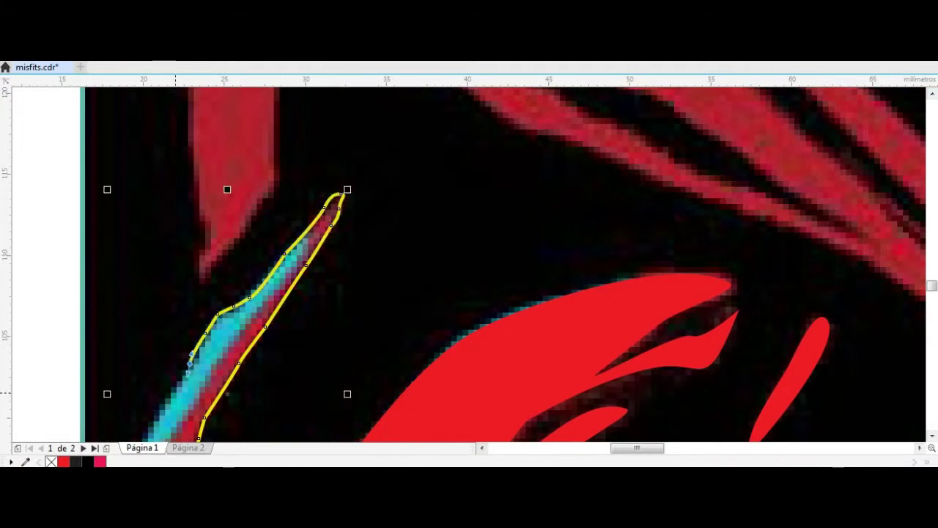
pyautogui.scroll(-3, 189, 359)
pyautogui.scroll(3, 242, 279)
# Smooth the sliver's jagged outline with the Smooth brush.
pyautogui.click(6, 94)
pyautogui.click(30, 114)
pyautogui.scroll(-3, 336, 233)
pyautogui.moveTo(336, 233)
pyautogui.mouseDown()
pyautogui.moveTo(314, 224)
pyautogui.moveTo(341, 146)
pyautogui.mouseUp()
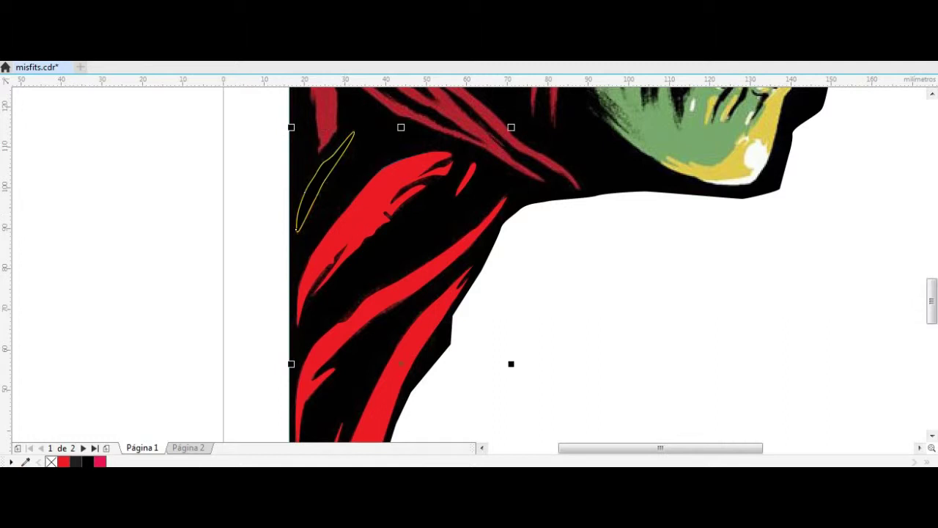
pyautogui.scroll(-3, 315, 220)
pyautogui.scroll(1, 315, 220)
pyautogui.scroll(4, 315, 220)
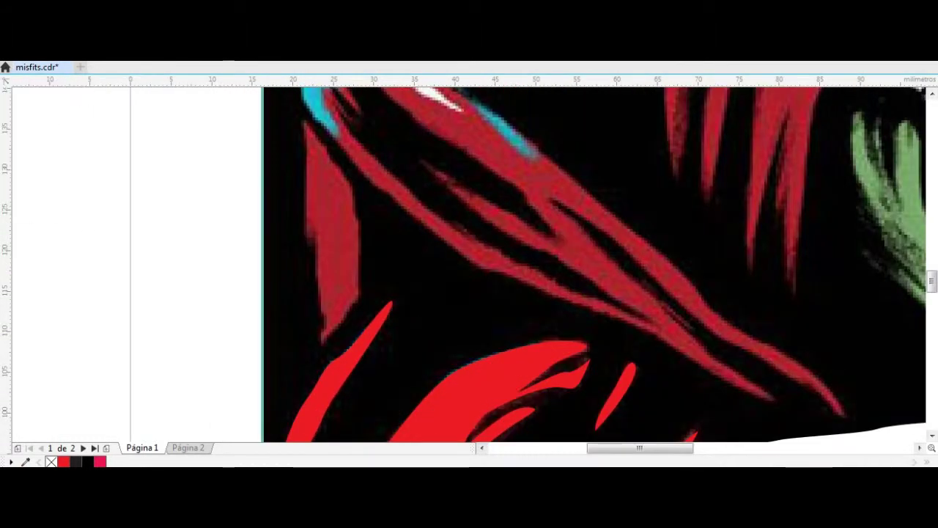
pyautogui.scroll(3, 314, 135)
# Start tracing the top-left red hood panel with nodes down its edge.
pyautogui.click(324, 151)
pyautogui.click(415, 283)
pyautogui.click(440, 398)
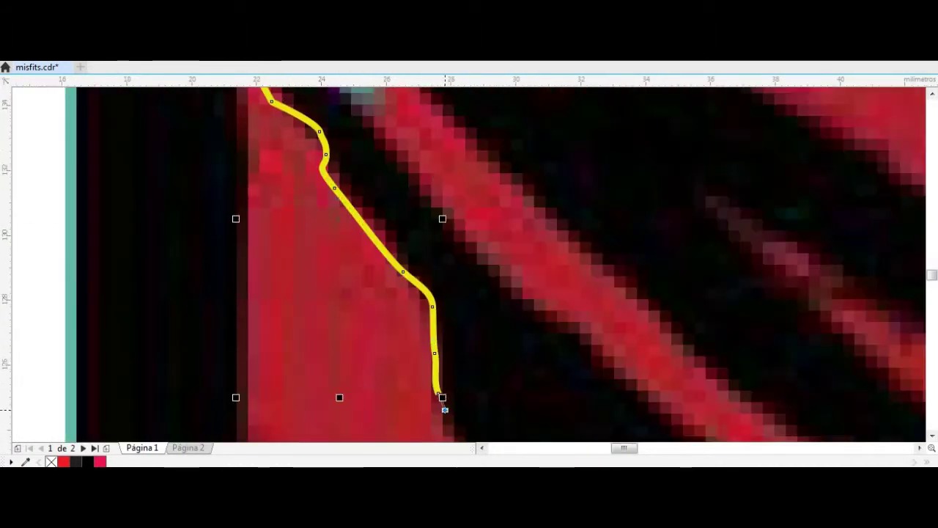
pyautogui.scroll(-2, 444, 411)
pyautogui.scroll(2, 421, 183)
pyautogui.scroll(-2, 421, 344)
pyautogui.scroll(2, 382, 356)
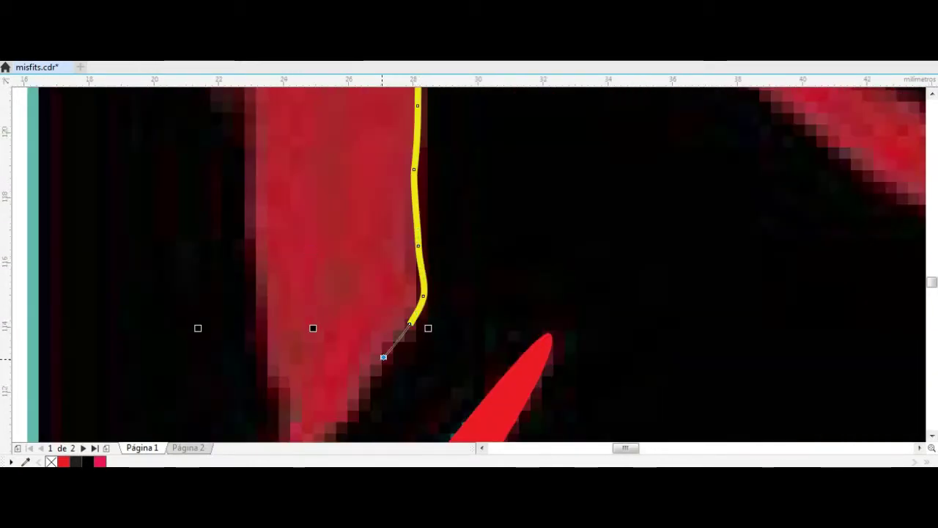
# Extend the panel outline further down and close it at its starting node.
pyautogui.click(381, 357)
pyautogui.scroll(-3, 404, 176)
pyautogui.scroll(-2, 336, 176)
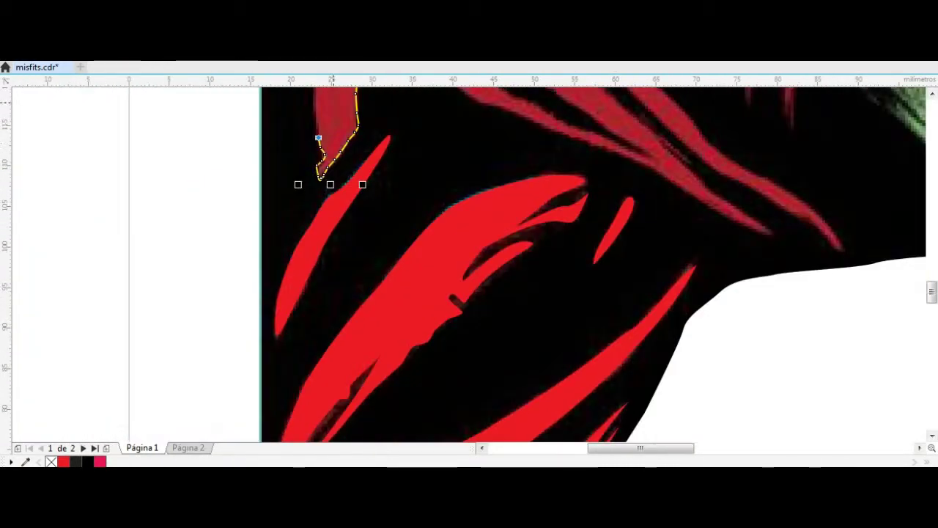
pyautogui.scroll(2, 336, 293)
pyautogui.scroll(2, 337, 323)
pyautogui.click(297, 110)
pyautogui.scroll(-1, 297, 110)
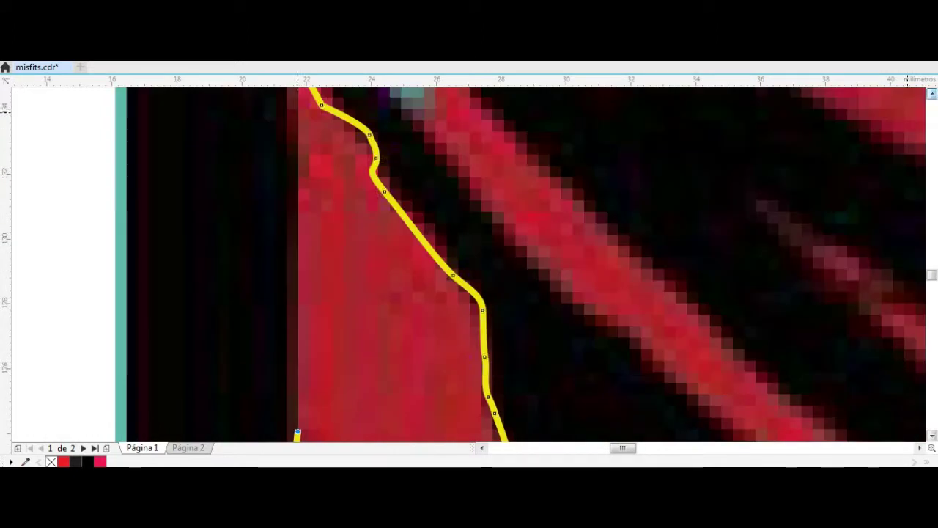
pyautogui.scroll(-1, 312, 148)
pyautogui.scroll(-2, 457, 278)
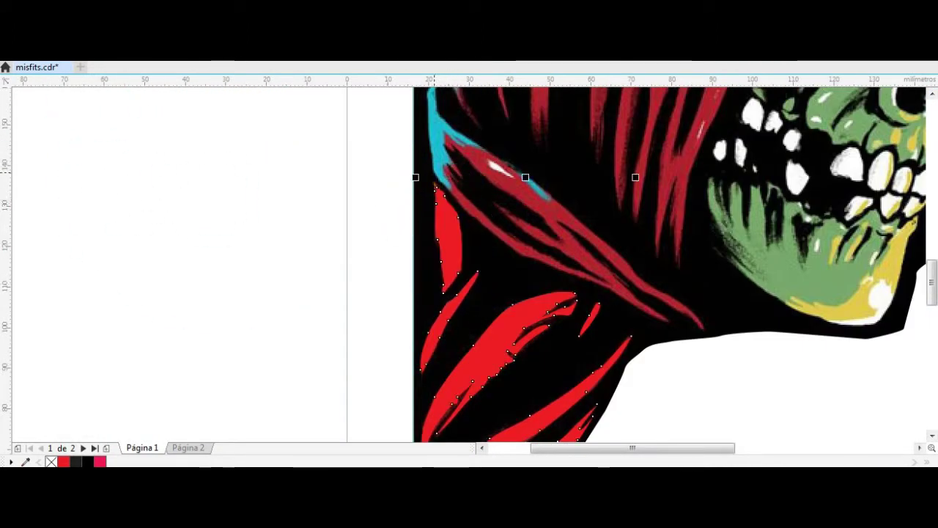
# Select the traced curve and extend it along the red hood stripe's edge.
pyautogui.scroll(-1, 449, 322)
pyautogui.scroll(2, 425, 246)
pyautogui.scroll(1, 525, 258)
pyautogui.click(490, 251)
pyautogui.scroll(-2, 597, 376)
pyautogui.scroll(2, 629, 265)
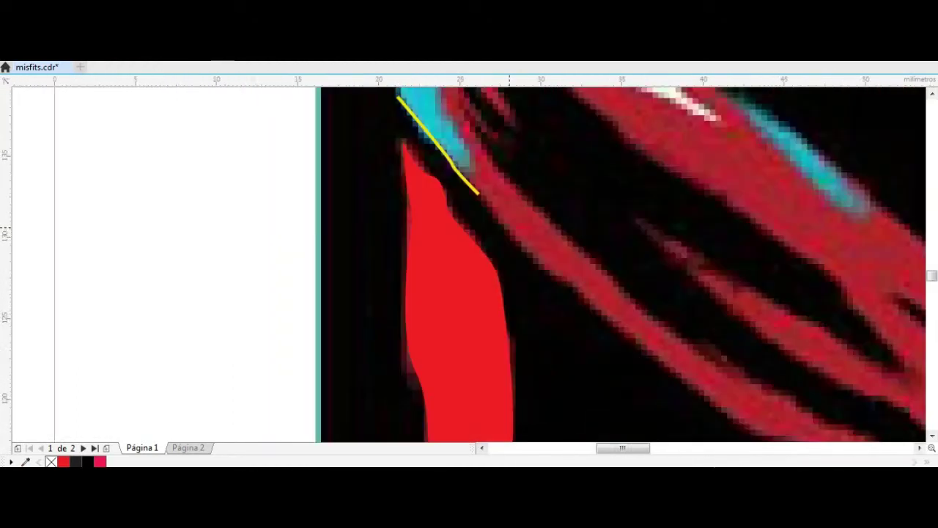
pyautogui.scroll(1, 617, 339)
pyautogui.scroll(-3, 722, 330)
pyautogui.moveTo(723, 235); pyautogui.dragTo(890, 377)
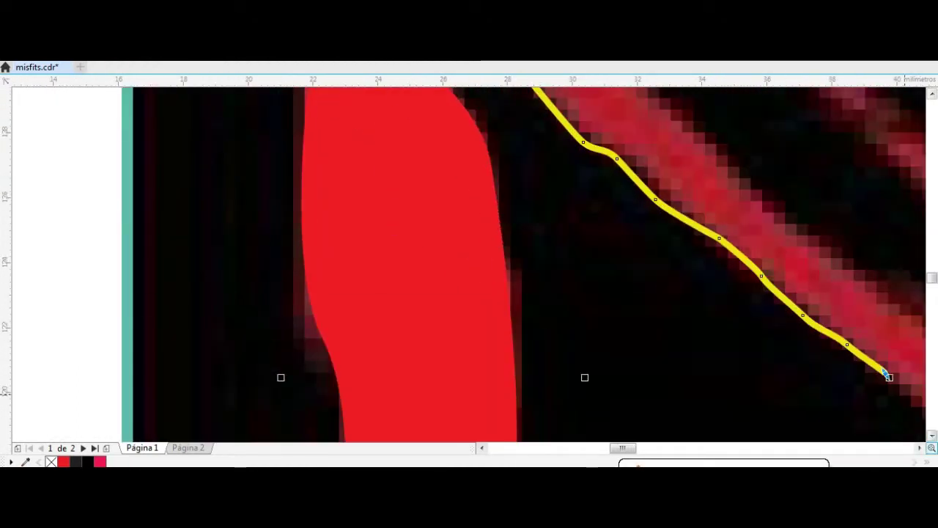
# Continue tracing the red stripe's edge down toward its end.
pyautogui.hscroll(4, 806, 330)
pyautogui.moveTo(614, 269)
pyautogui.mouseDown()
pyautogui.moveTo(759, 372)
pyautogui.moveTo(858, 396)
pyautogui.mouseUp()
pyautogui.hscroll(3, 811, 404)
pyautogui.scroll(-3, 623, 297)
pyautogui.moveTo(624, 297); pyautogui.dragTo(844, 394)
pyautogui.scroll(-2, 843, 394)
pyautogui.moveTo(847, 323); pyautogui.dragTo(892, 343)
pyautogui.scroll(-1, 892, 343)
pyautogui.moveTo(430, 339); pyautogui.dragTo(628, 412)
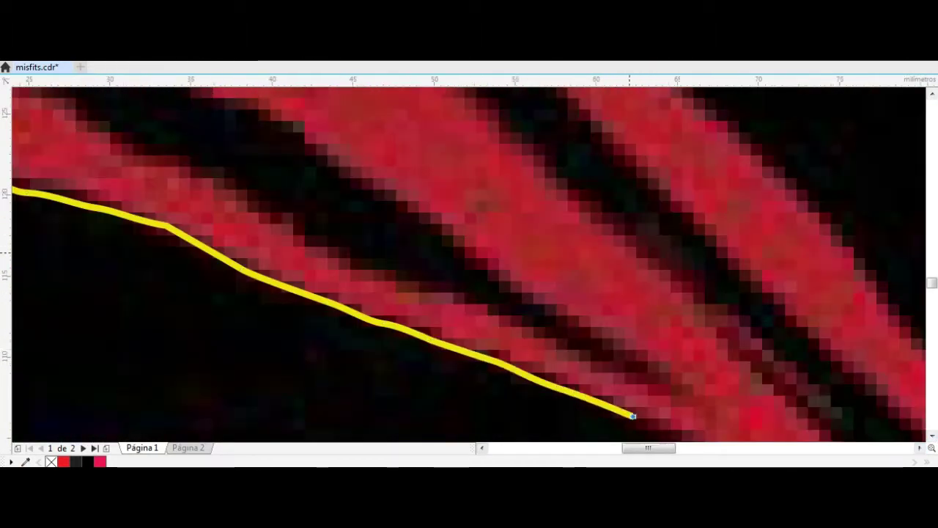
pyautogui.scroll(-2, 629, 413)
pyautogui.scroll(2, 776, 393)
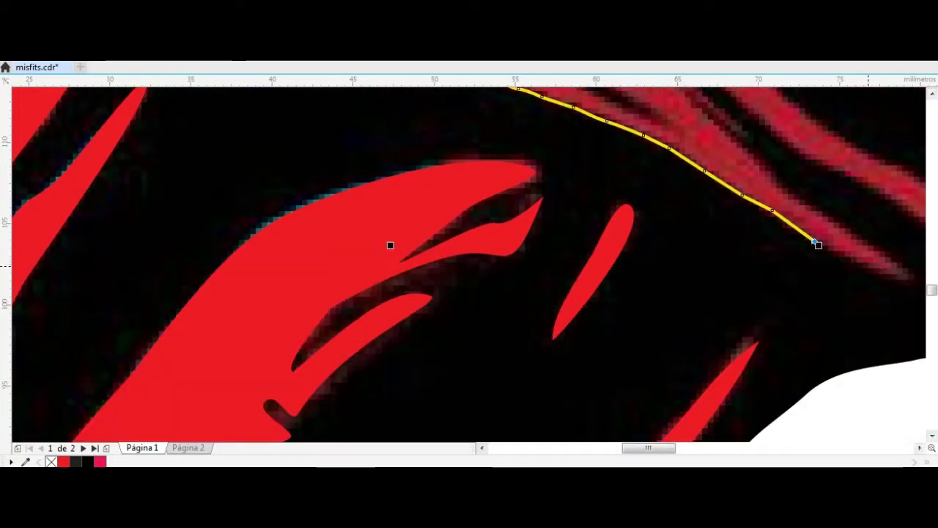
pyautogui.scroll(2, 814, 256)
# Add a hooked tip to the traced stripe outline, undoing a stray stroke.
pyautogui.moveTo(811, 272); pyautogui.dragTo(854, 215)
pyautogui.scroll(1, 854, 216)
pyautogui.scroll(-1, 499, 117)
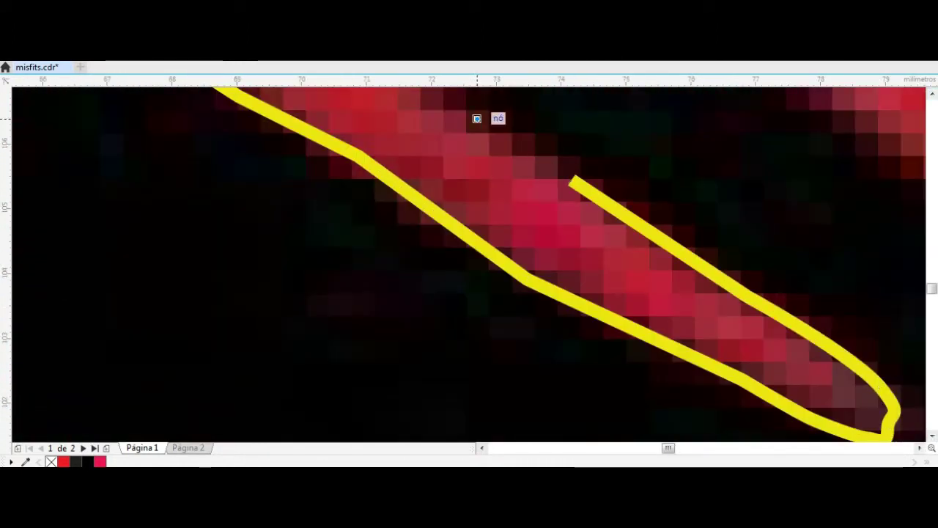
pyautogui.scroll(-2, 498, 118)
pyautogui.scroll(1, 653, 163)
pyautogui.scroll(3, 653, 164)
pyautogui.moveTo(482, 325); pyautogui.dragTo(383, 210)
pyautogui.scroll(-2, 383, 210)
pyautogui.scroll(1, 383, 210)
pyautogui.scroll(-1, 679, 294)
pyautogui.hotkey('ctrl', 'z')
pyautogui.moveTo(429, 272); pyautogui.dragTo(377, 218)
# Trace the stripe's inner edge and back up its other edge to close the notch.
pyautogui.moveTo(538, 348); pyautogui.dragTo(627, 426)
pyautogui.scroll(-3, 627, 248)
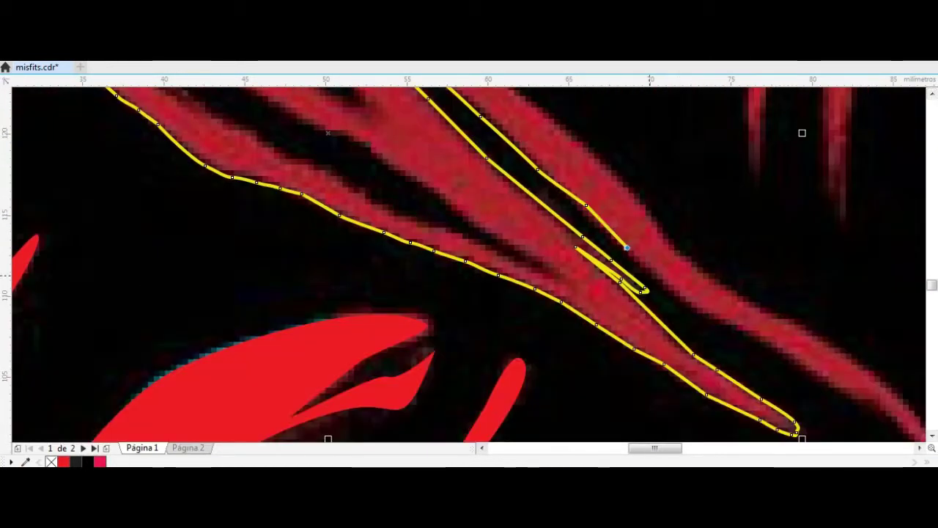
pyautogui.scroll(1, 777, 350)
pyautogui.scroll(1, 777, 356)
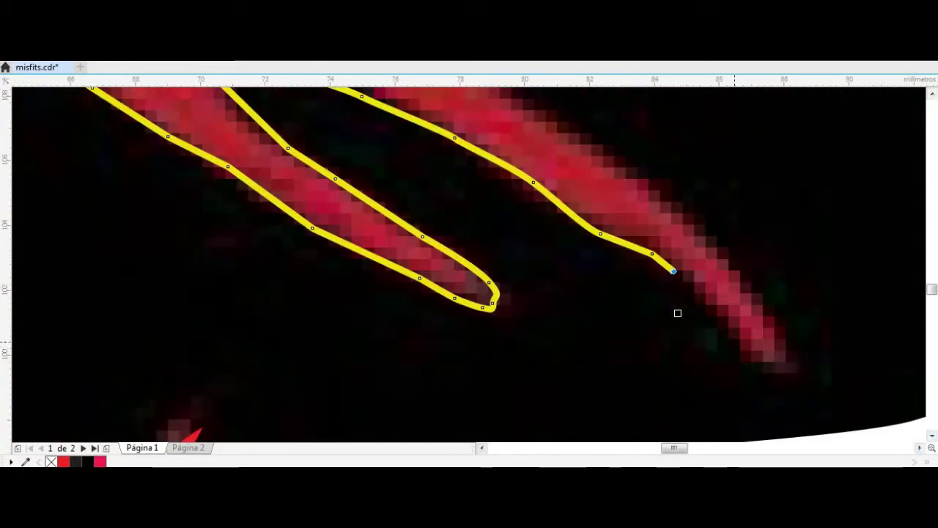
pyautogui.moveTo(778, 365); pyautogui.dragTo(217, 107)
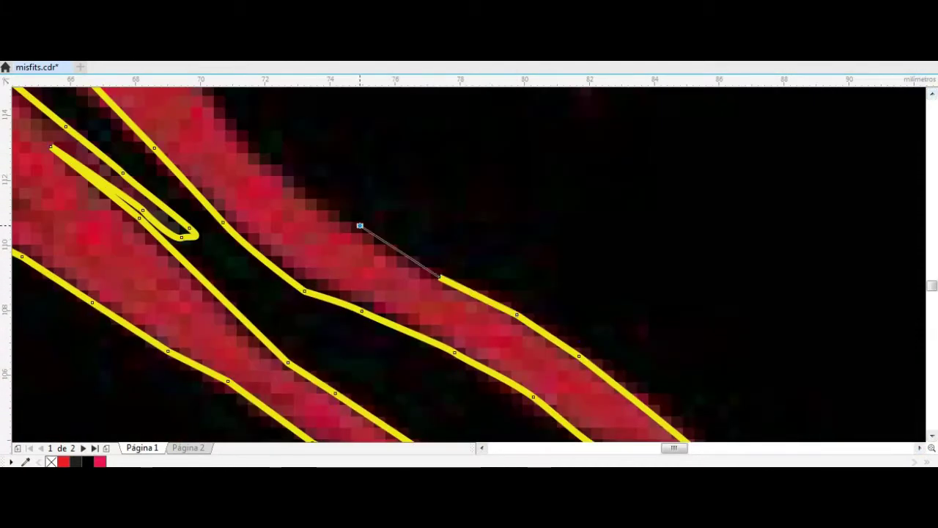
pyautogui.scroll(-1, 796, 199)
pyautogui.scroll(-1, 752, 386)
pyautogui.scroll(1, 752, 386)
pyautogui.scroll(-2, 752, 385)
pyautogui.scroll(1, 234, 285)
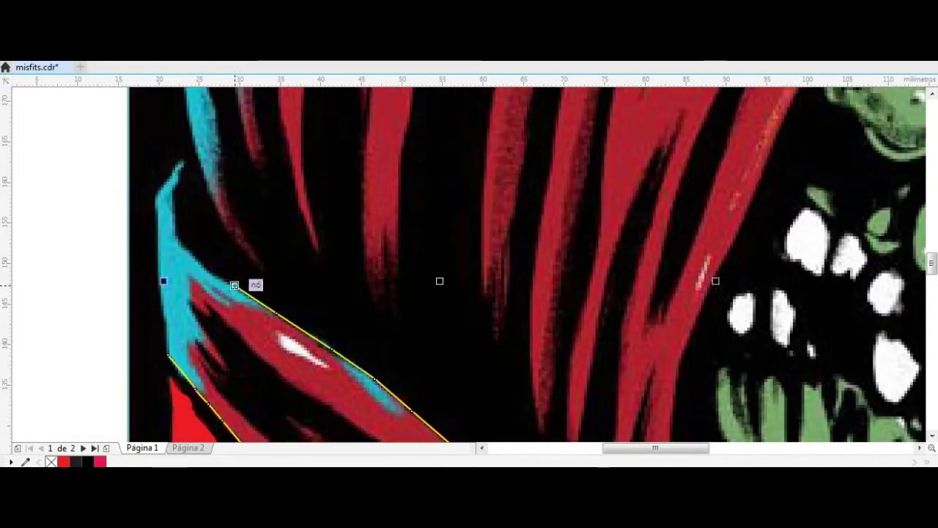
# Trace around the cyan stripe's tip, down its left edge, and around the black gap.
pyautogui.scroll(1, 175, 233)
pyautogui.scroll(1, 176, 181)
pyautogui.moveTo(195, 252)
pyautogui.mouseDown()
pyautogui.moveTo(184, 144)
pyautogui.moveTo(94, 310)
pyautogui.mouseUp()
pyautogui.scroll(-1, 94, 310)
pyautogui.moveTo(299, 290); pyautogui.dragTo(289, 420)
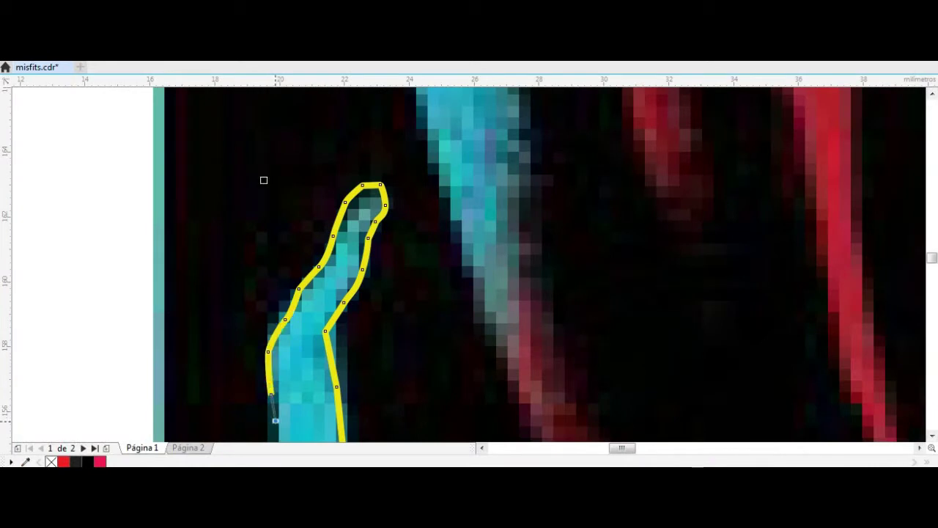
pyautogui.scroll(-2, 288, 420)
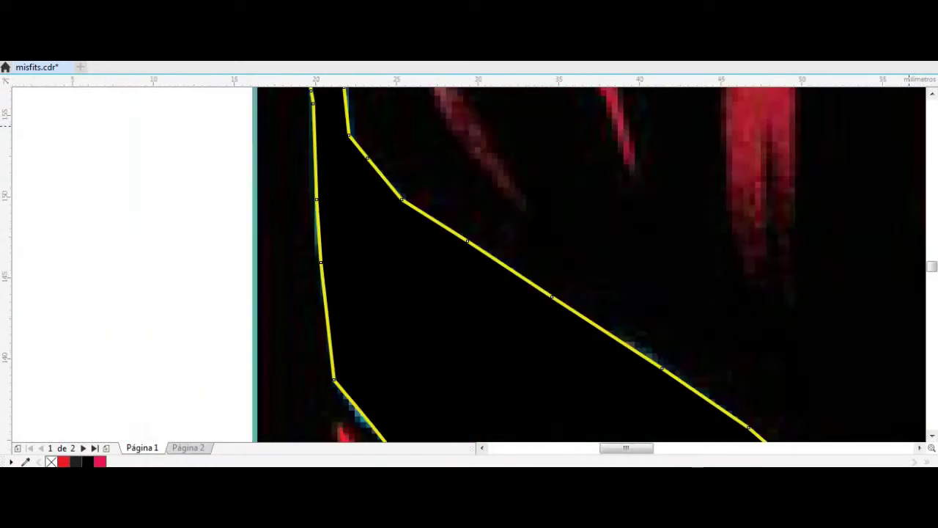
pyautogui.scroll(2, 166, 389)
pyautogui.moveTo(376, 177)
pyautogui.mouseDown()
pyautogui.moveTo(335, 101)
pyautogui.moveTo(451, 209)
pyautogui.moveTo(344, 315)
pyautogui.moveTo(295, 146)
pyautogui.mouseUp()
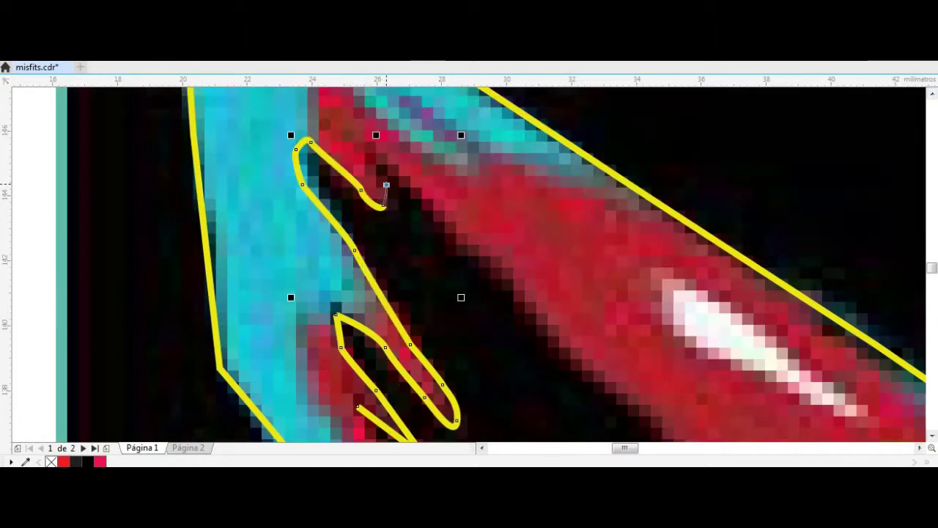
# Trace both edges of the red stripe down to its lower end and back along the gap.
pyautogui.moveTo(386, 184); pyautogui.dragTo(542, 352)
pyautogui.scroll(-1, 542, 352)
pyautogui.moveTo(542, 287)
pyautogui.mouseDown()
pyautogui.moveTo(666, 381)
pyautogui.moveTo(729, 414)
pyautogui.mouseUp()
pyautogui.moveTo(498, 154)
pyautogui.mouseDown()
pyautogui.moveTo(606, 245)
pyautogui.moveTo(623, 302)
pyautogui.moveTo(456, 207)
pyautogui.mouseUp()
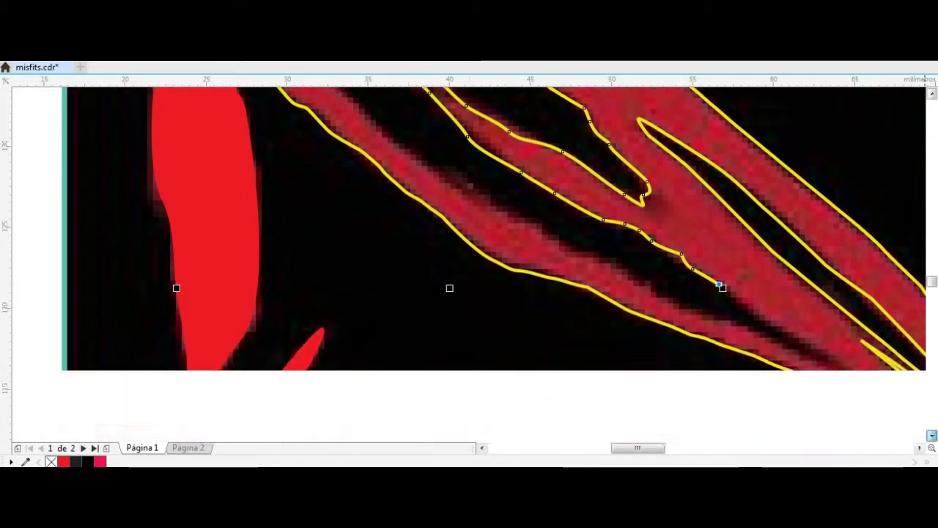
pyautogui.moveTo(625, 331); pyautogui.dragTo(757, 242)
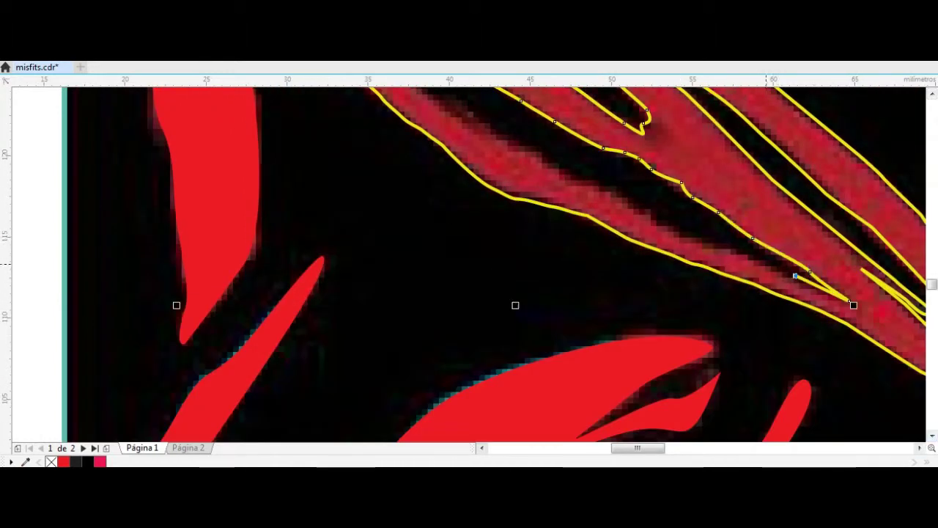
pyautogui.moveTo(795, 275); pyautogui.dragTo(603, 189)
pyautogui.scroll(3, 469, 264)
pyautogui.moveTo(420, 409); pyautogui.dragTo(217, 196)
# Combine the traced curves, save misfits.cdr, and zoom out to the whole page.
pyautogui.hotkey('ctrl', 'l')
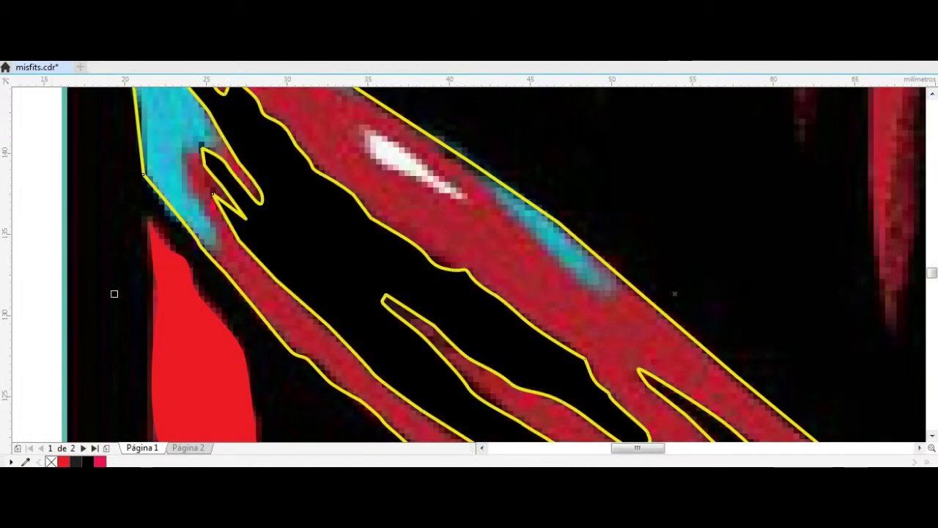
pyautogui.press('F3')
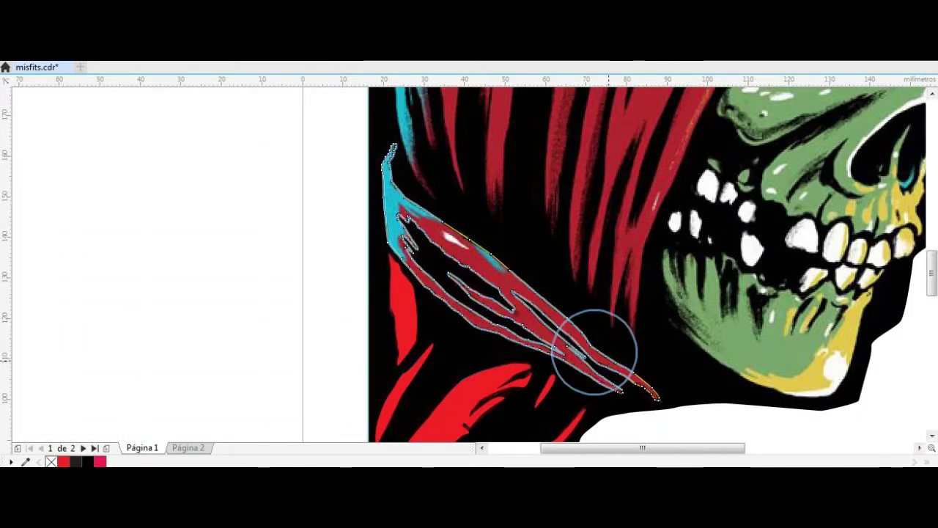
pyautogui.press('space')
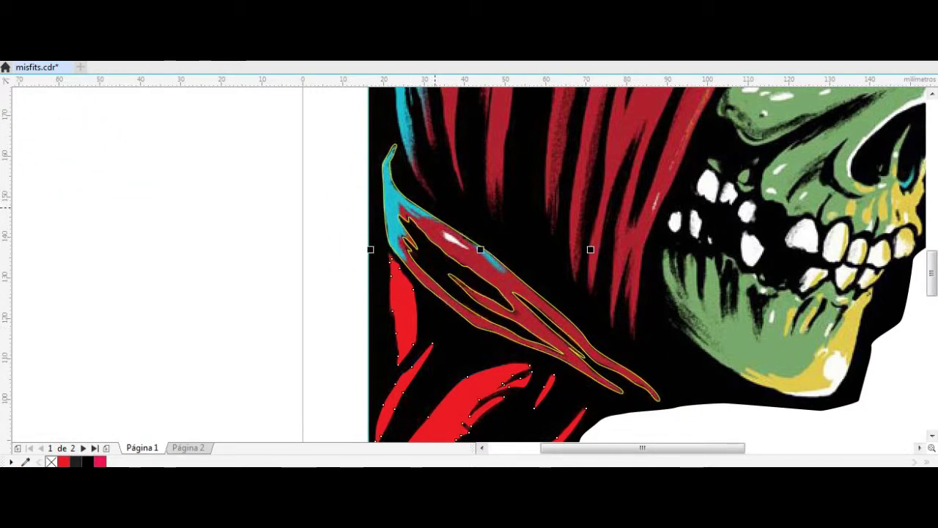
pyautogui.hotkey('ctrl', 'z')
pyautogui.press('F3')
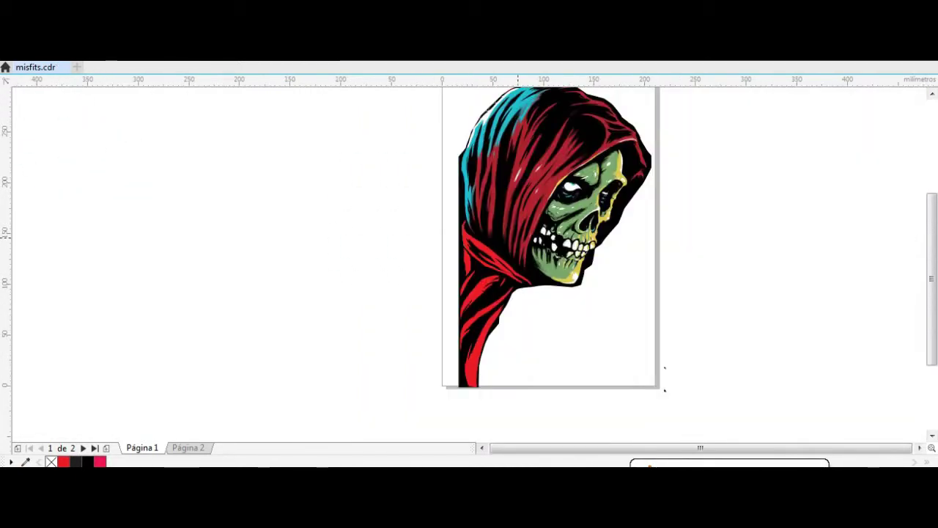
# Place Bezier nodes up the red hood strand above the skull's eye.
pyautogui.scroll(3, 534, 241)
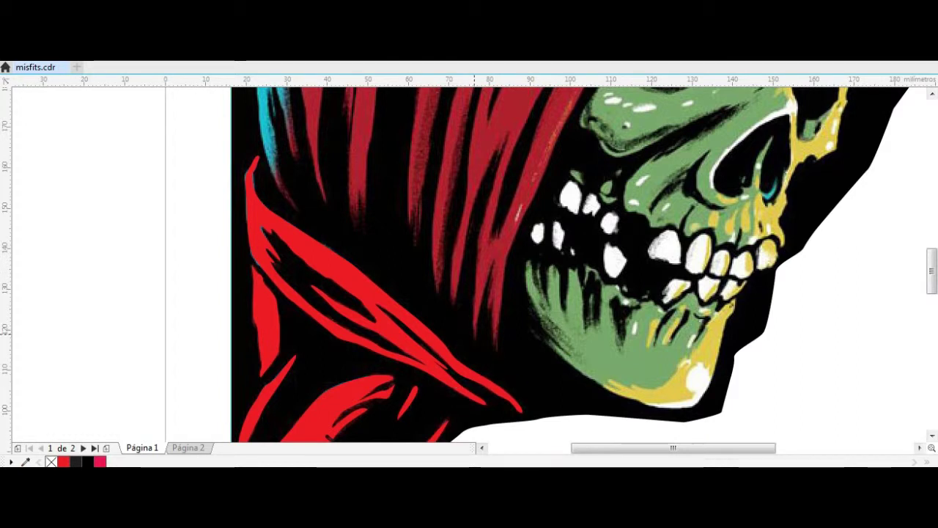
pyautogui.scroll(3, 474, 329)
pyautogui.moveTo(567, 404); pyautogui.dragTo(570, 182)
pyautogui.scroll(1, 587, 242)
pyautogui.scroll(2, 597, 232)
pyautogui.click(639, 105)
pyautogui.scroll(5, 638, 105)
pyautogui.scroll(1, 737, 130)
pyautogui.click(762, 136)
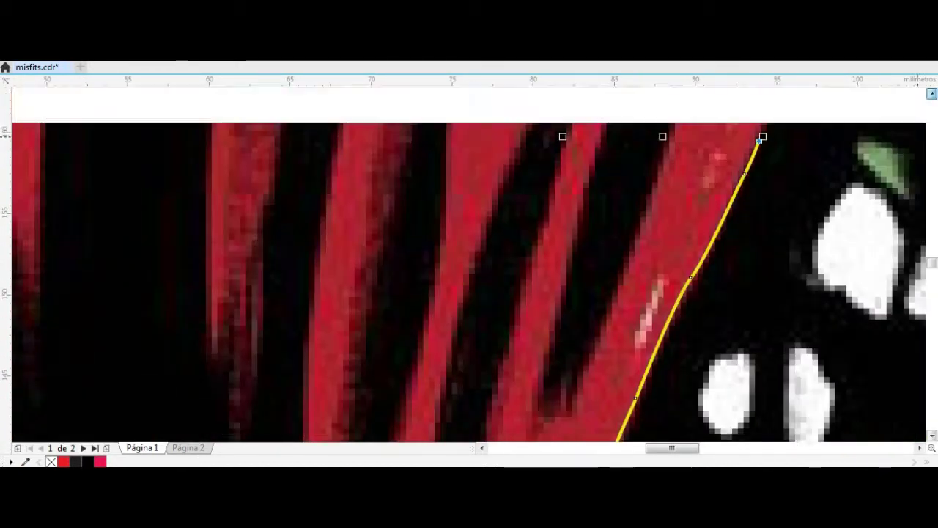
pyautogui.scroll(3, 759, 139)
pyautogui.click(784, 246)
# Continue the outline along the strand's edge toward the top right.
pyautogui.scroll(4, 861, 95)
pyautogui.hscroll(6, 860, 95)
pyautogui.click(440, 267)
pyautogui.click(484, 176)
pyautogui.click(537, 101)
pyautogui.scroll(3, 538, 101)
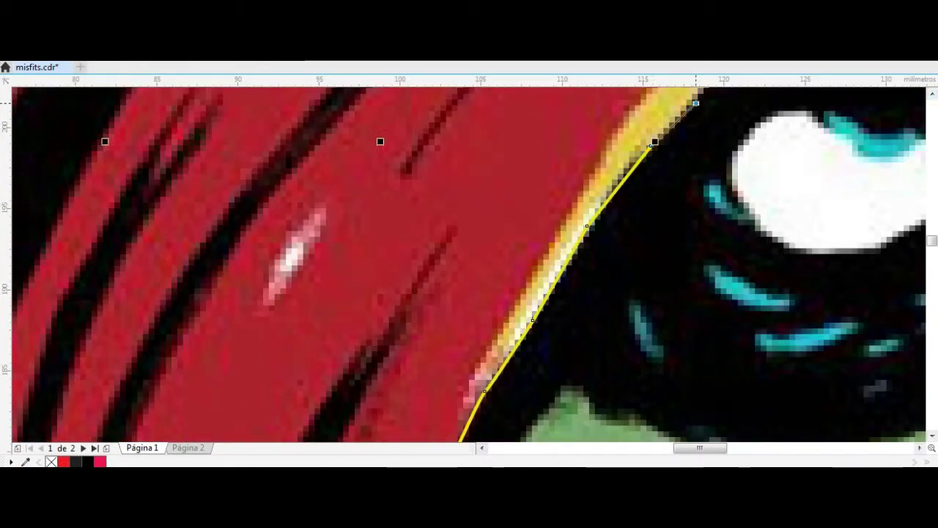
pyautogui.scroll(3, 696, 102)
pyautogui.click(638, 210)
pyautogui.click(733, 150)
pyautogui.click(841, 96)
# Trace the strand beneath the white highlight and form its hooked tip.
pyautogui.scroll(3, 851, 95)
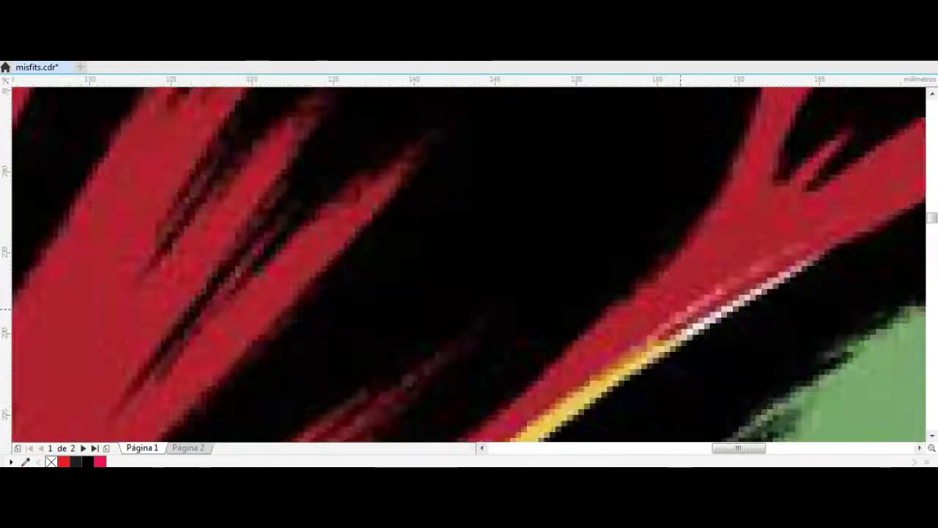
pyautogui.scroll(-2, 618, 373)
pyautogui.click(755, 271)
pyautogui.click(901, 195)
pyautogui.hscroll(6, 901, 195)
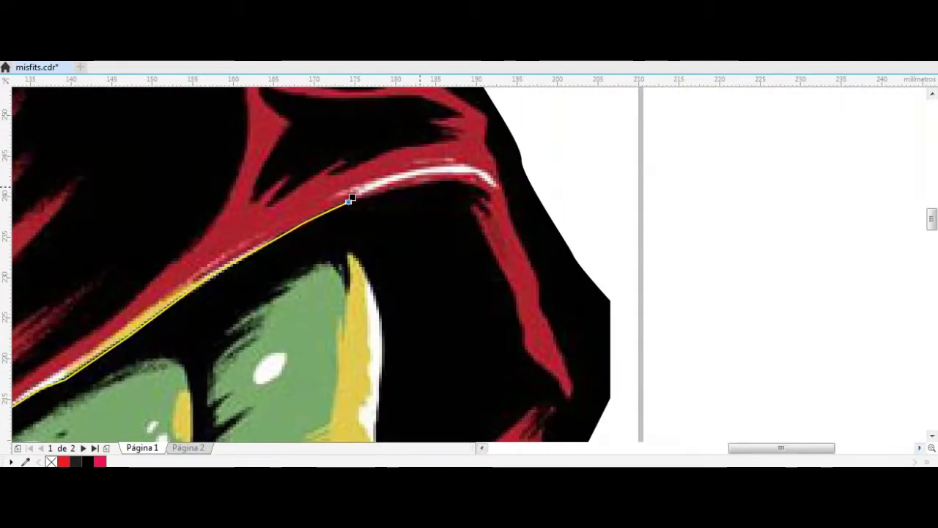
pyautogui.scroll(4, 352, 198)
pyautogui.click(425, 179)
pyautogui.click(532, 178)
pyautogui.click(615, 193)
pyautogui.click(704, 266)
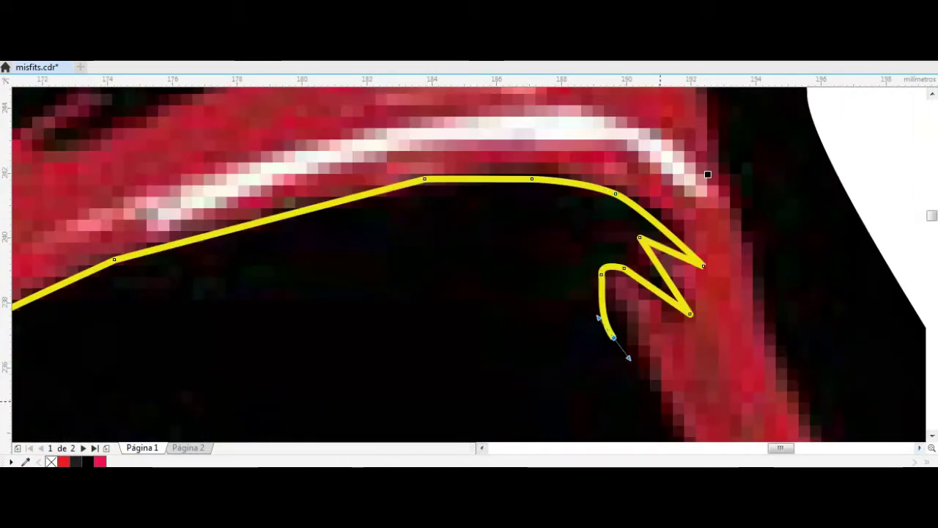
# Run the outline into the hood fold, around a red spike tip, and back up.
pyautogui.scroll(-3, 707, 175)
pyautogui.scroll(2, 693, 321)
pyautogui.click(693, 321)
pyautogui.scroll(-3, 720, 98)
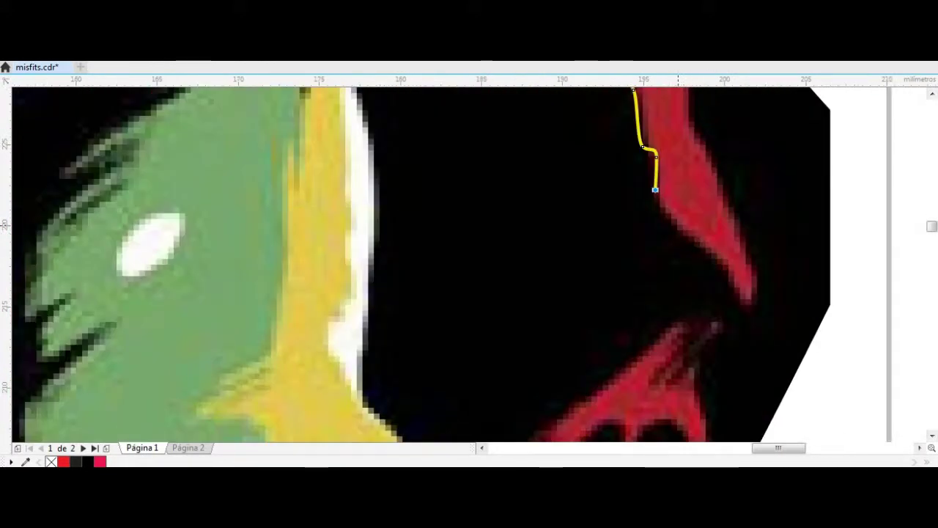
pyautogui.scroll(-2, 689, 325)
pyautogui.scroll(2, 628, 349)
pyautogui.click(555, 408)
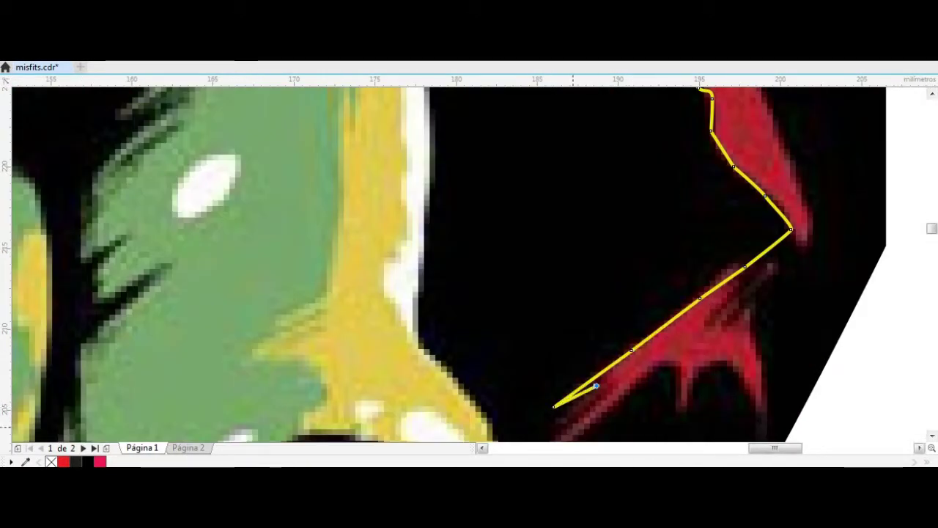
pyautogui.scroll(-1, 555, 408)
pyautogui.scroll(1, 566, 422)
pyautogui.moveTo(617, 350); pyautogui.dragTo(658, 334)
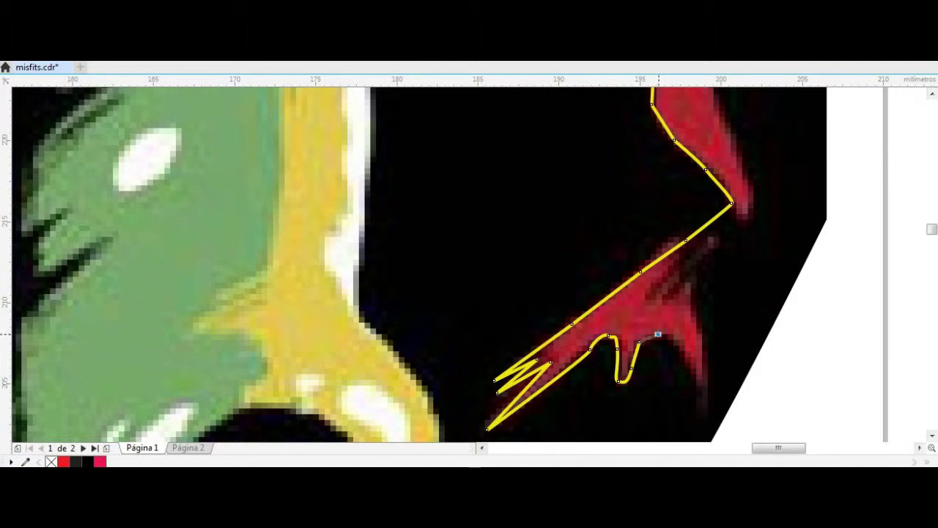
pyautogui.click(755, 197)
# Extend the outline up the hood's outer edge along the red stroke.
pyautogui.scroll(3, 736, 331)
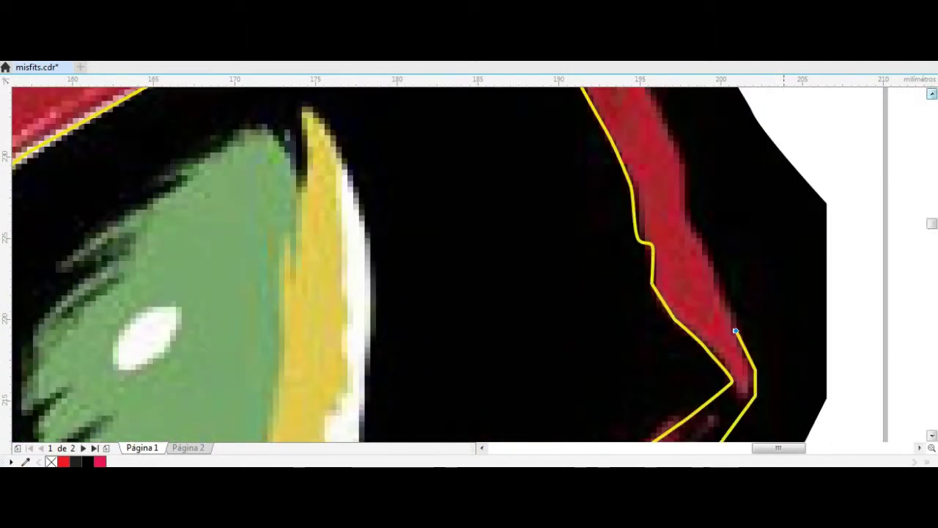
pyautogui.scroll(4, 760, 212)
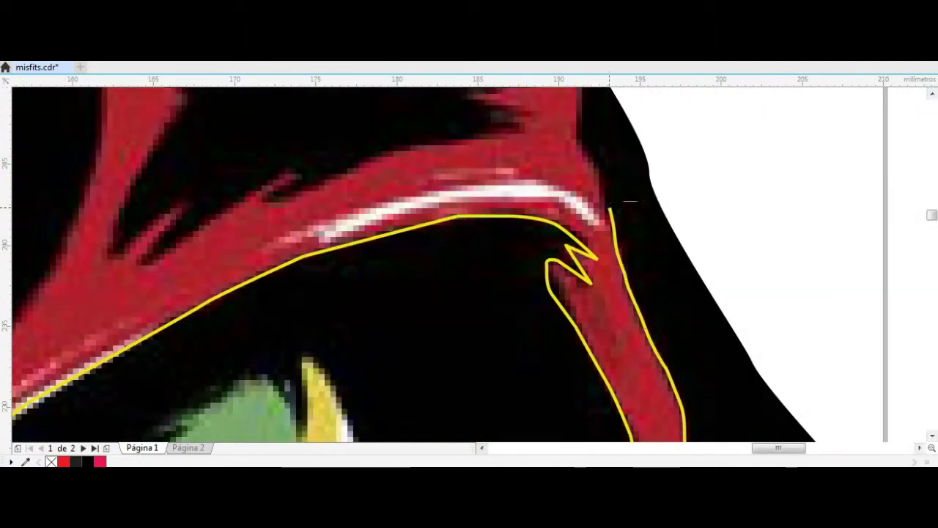
pyautogui.scroll(2, 758, 278)
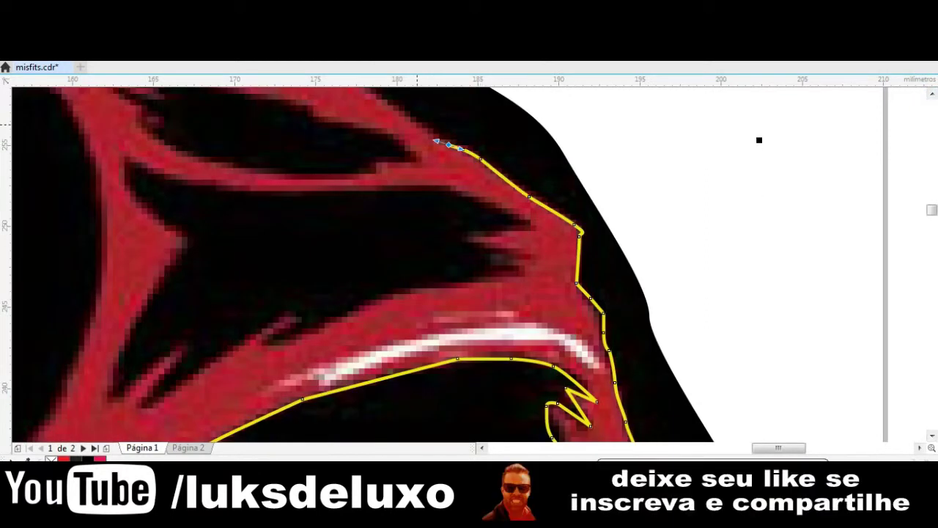
pyautogui.click(417, 124)
pyautogui.scroll(2, 417, 124)
pyautogui.hscroll(-3, 417, 124)
pyautogui.scroll(1, 558, 324)
pyautogui.scroll(1, 558, 325)
pyautogui.click(613, 374)
pyautogui.click(518, 229)
pyautogui.click(440, 142)
pyautogui.click(415, 142)
pyautogui.scroll(3, 415, 323)
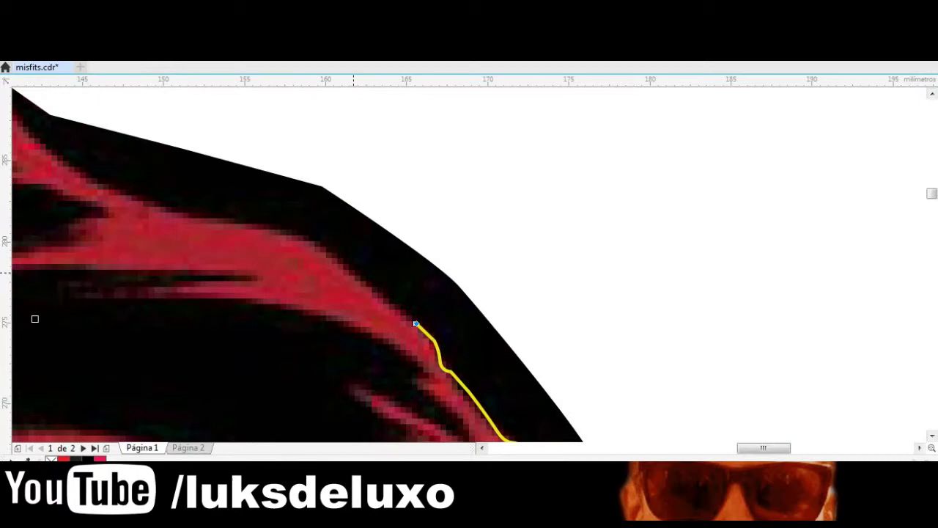
pyautogui.moveTo(34, 319); pyautogui.dragTo(33, 144)
# Trace the red stroke to its pointed left tip and back along its lower edge.
pyautogui.hscroll(-5, 33, 144)
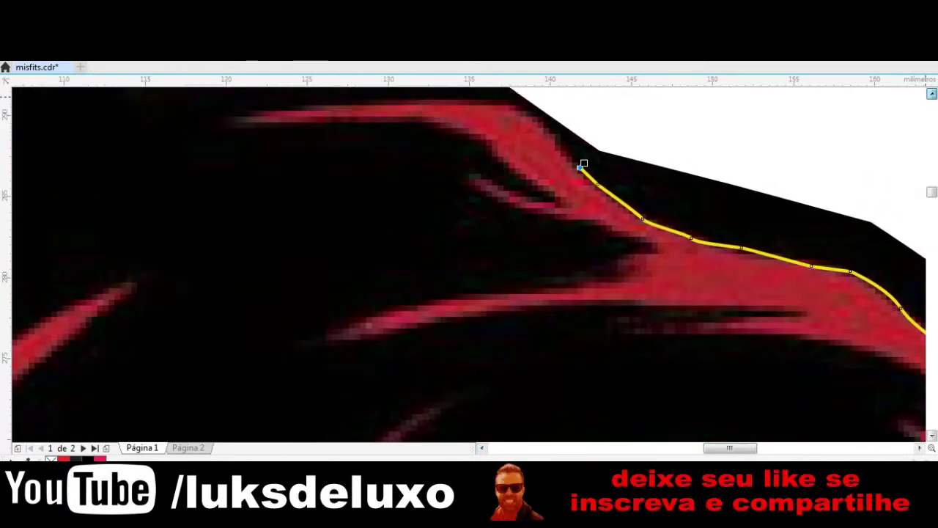
pyautogui.scroll(1, 584, 164)
pyautogui.click(546, 233)
pyautogui.click(511, 212)
pyautogui.click(414, 206)
pyautogui.click(323, 210)
pyautogui.click(261, 218)
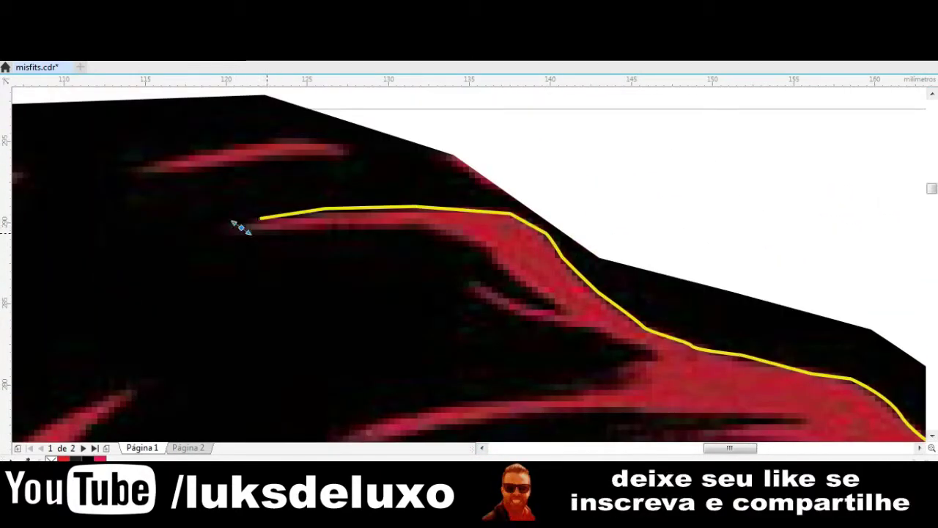
pyautogui.click(241, 226)
pyautogui.click(378, 226)
pyautogui.click(488, 256)
pyautogui.click(577, 306)
# Outline the red fork, undoing one misplaced node, ending at a pointed tip.
pyautogui.click(472, 279)
pyautogui.click(656, 346)
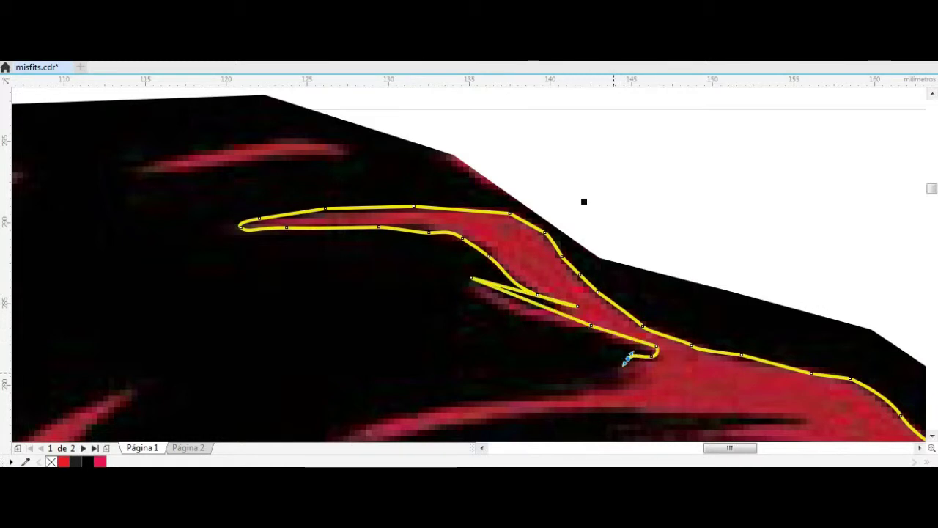
pyautogui.hotkey('ctrl', 'z')
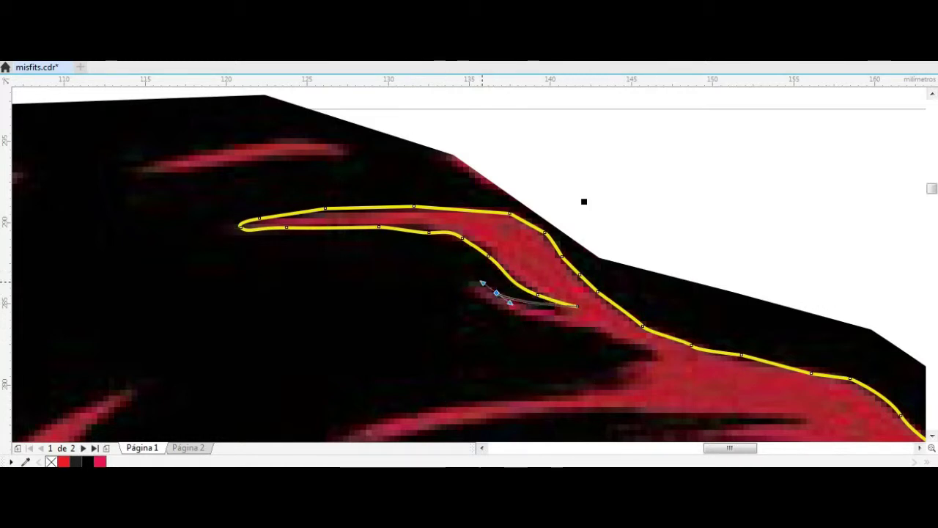
pyautogui.moveTo(601, 330); pyautogui.dragTo(653, 332)
pyautogui.click(590, 390)
pyautogui.click(481, 400)
pyautogui.click(427, 407)
pyautogui.click(396, 282)
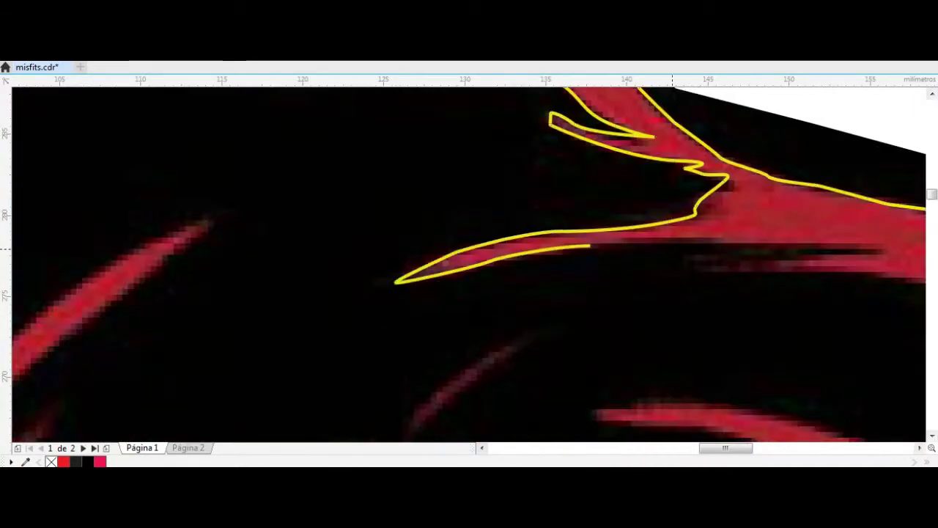
# Trace the lower spike's pointed tip and the red shape's lower edge.
pyautogui.hscroll(5, 743, 272)
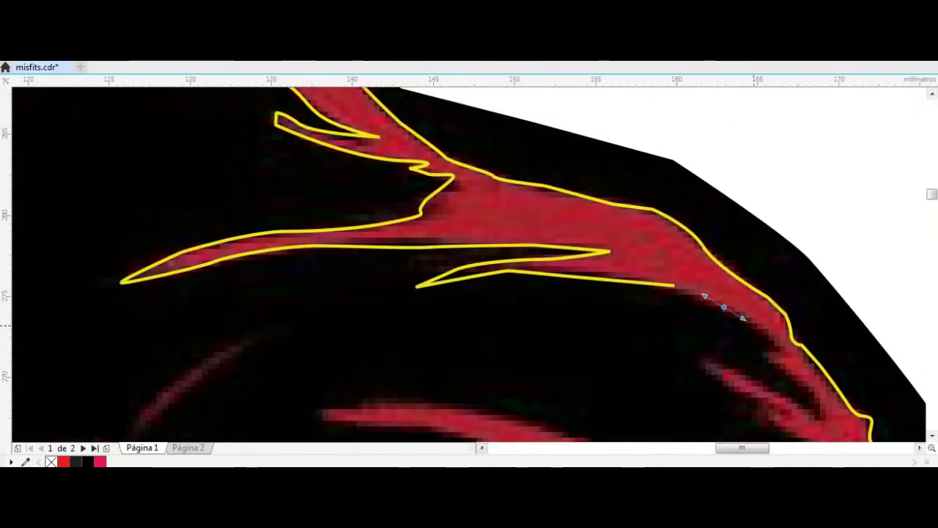
pyautogui.click(693, 362)
pyautogui.moveTo(758, 399); pyautogui.dragTo(777, 407)
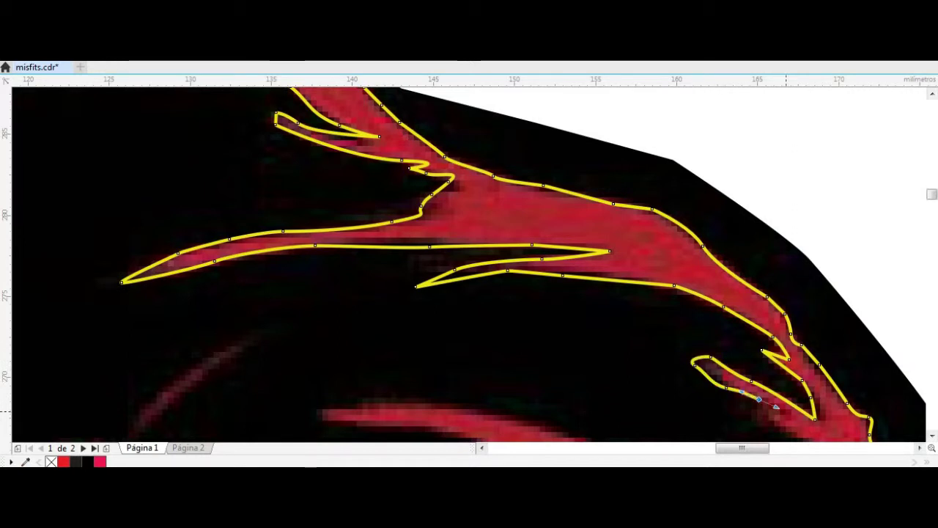
pyautogui.scroll(-3, 781, 427)
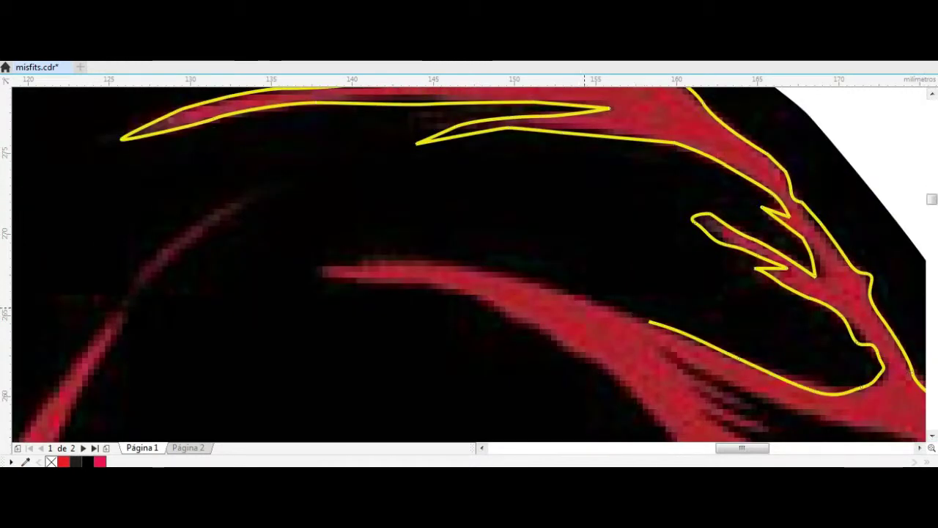
pyautogui.click(329, 271)
pyautogui.click(586, 355)
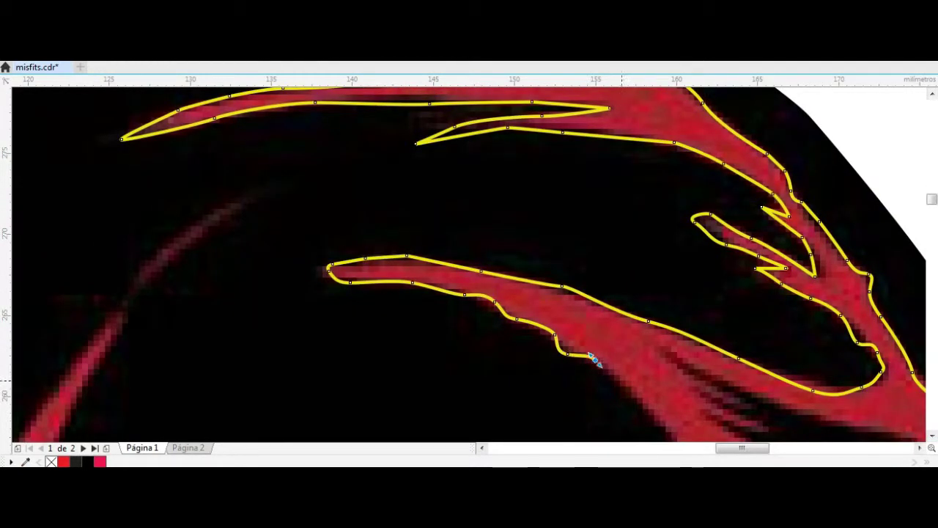
pyautogui.click(642, 398)
pyautogui.scroll(-2, 642, 398)
pyautogui.scroll(-3, 676, 198)
pyautogui.click(697, 399)
# Continue the outline up the red strand to the base of the thin strand.
pyautogui.scroll(-2, 697, 402)
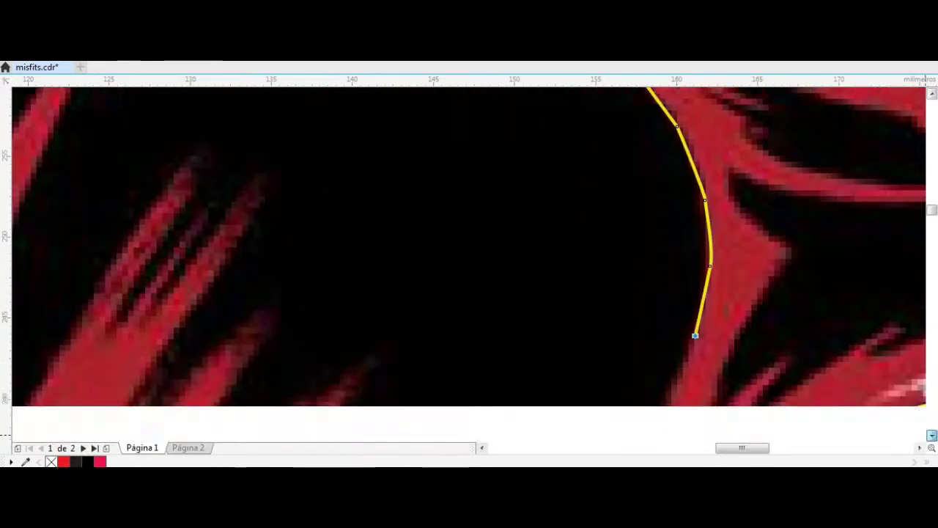
pyautogui.scroll(-2, 678, 242)
pyautogui.click(648, 302)
pyautogui.click(535, 401)
pyautogui.scroll(-2, 535, 401)
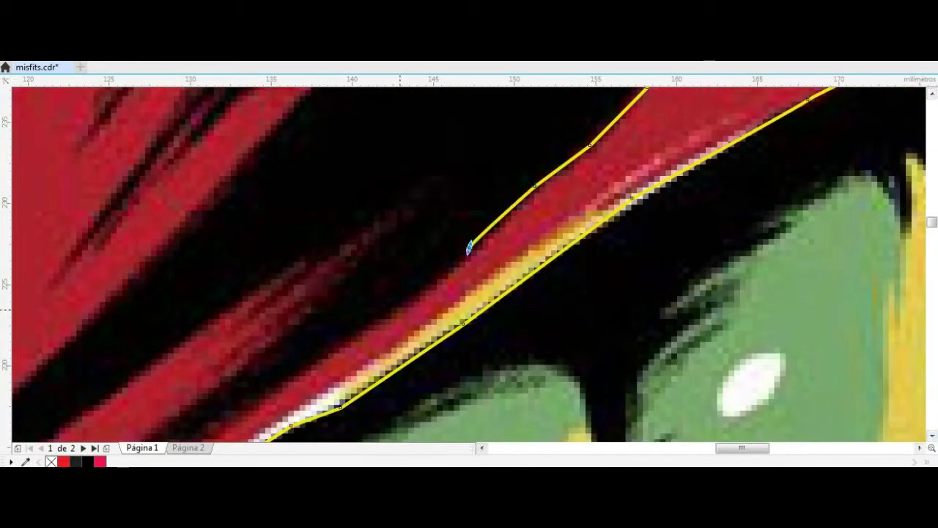
pyautogui.scroll(-2, 469, 263)
pyautogui.click(402, 153)
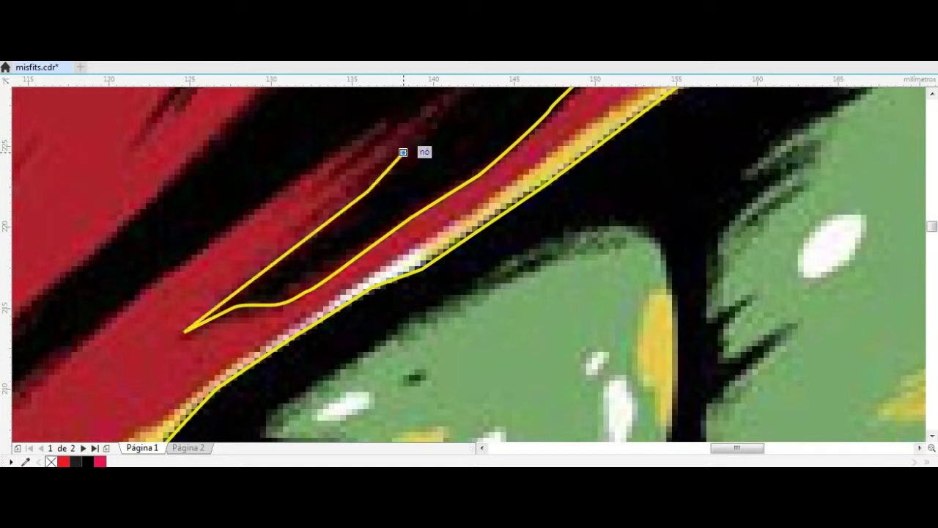
pyautogui.scroll(2, 402, 153)
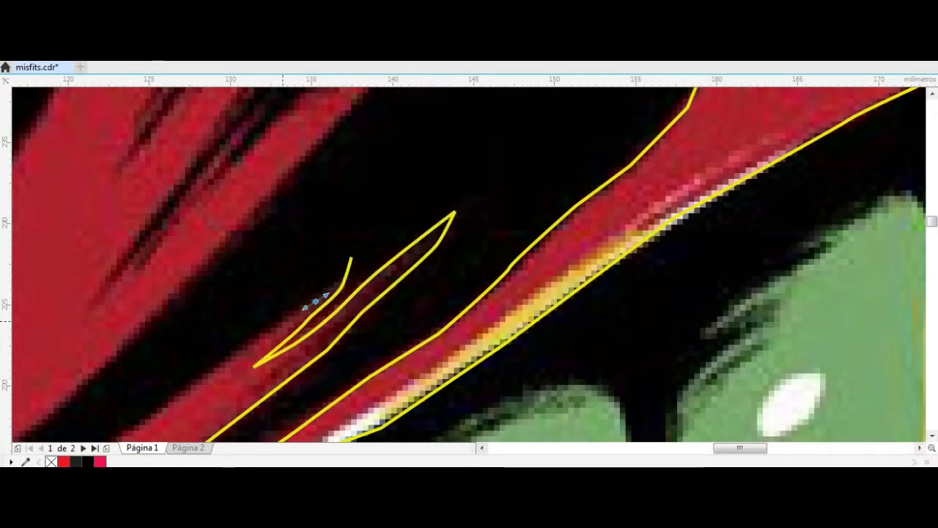
pyautogui.scroll(-2, 119, 338)
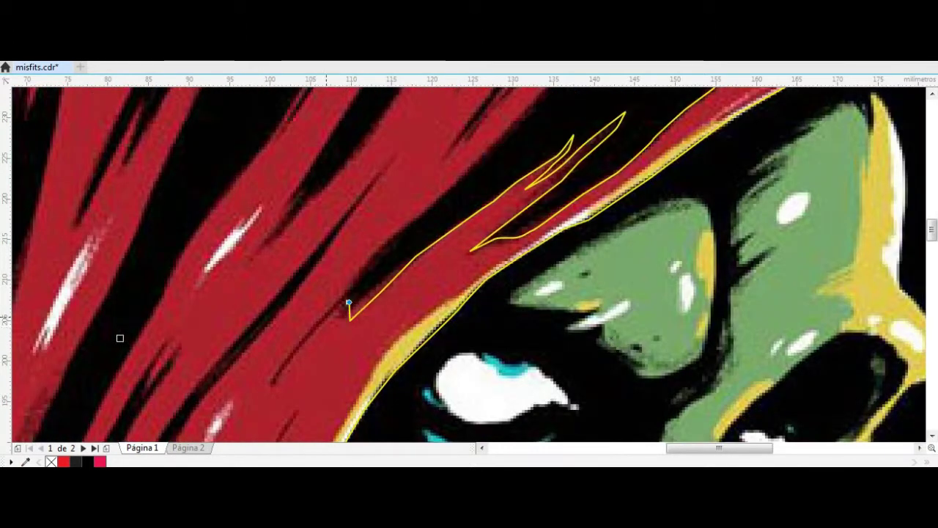
pyautogui.scroll(2, 269, 389)
pyautogui.click(374, 256)
pyautogui.moveTo(324, 321); pyautogui.dragTo(311, 340)
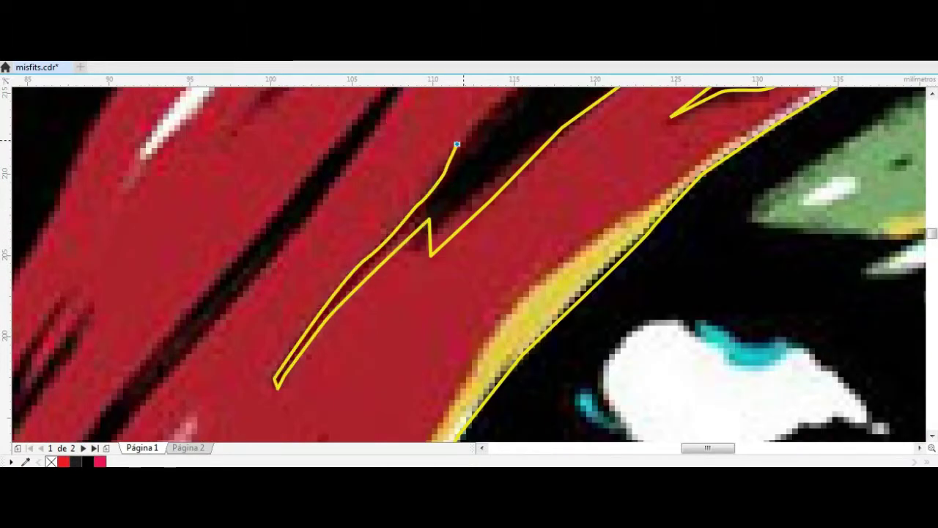
# Trace the first spiky strand tips with sharp nodes and zigzags between them.
pyautogui.scroll(3, 470, 263)
pyautogui.scroll(5, 670, 130)
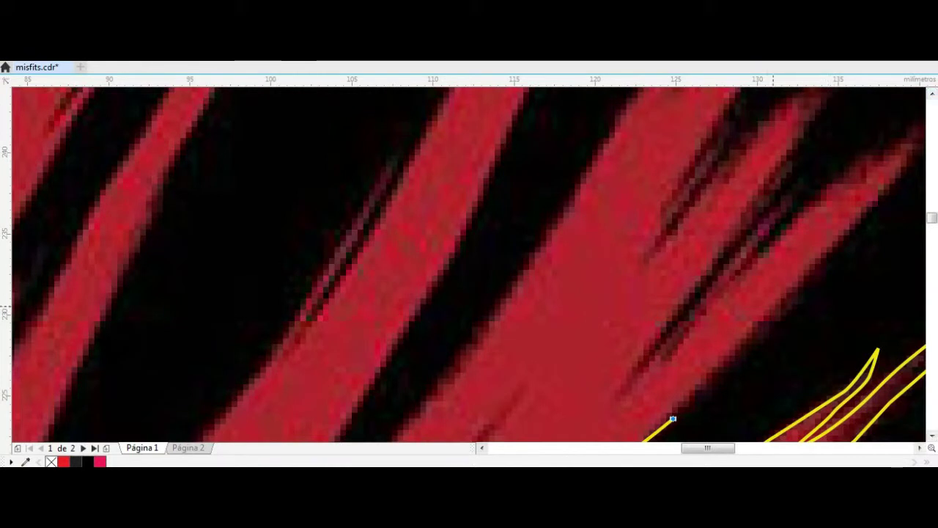
pyautogui.click(851, 227)
pyautogui.hscroll(2, 850, 226)
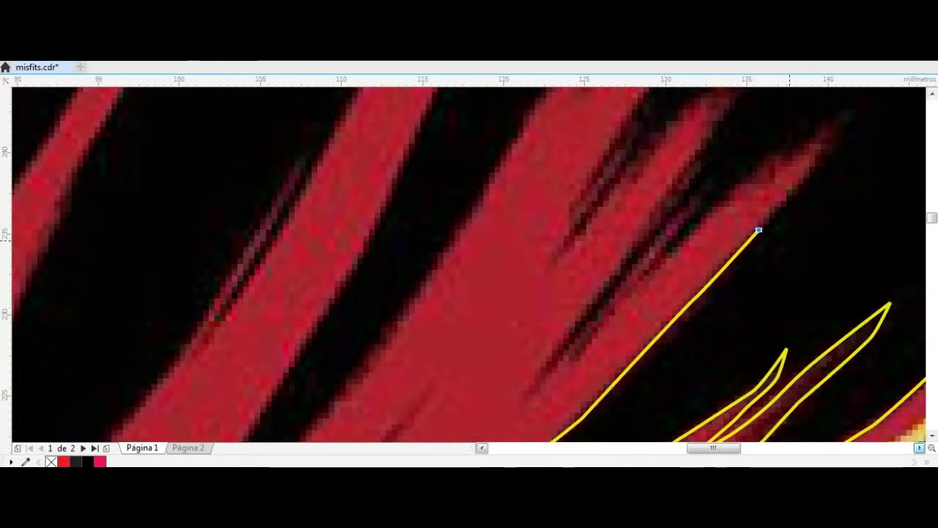
pyautogui.click(710, 187)
pyautogui.click(575, 360)
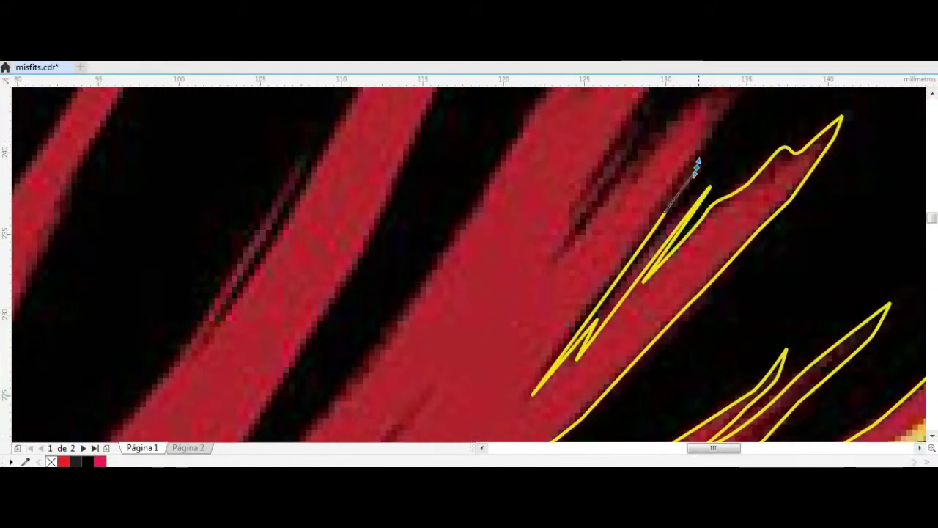
pyautogui.click(700, 150)
pyautogui.scroll(2, 792, 157)
pyautogui.click(791, 157)
pyautogui.click(562, 394)
pyautogui.click(579, 342)
# Zigzag through the remaining thin strand tips down to the lower strand edge.
pyautogui.scroll(2, 578, 342)
pyautogui.click(792, 168)
pyautogui.click(616, 368)
pyautogui.click(707, 222)
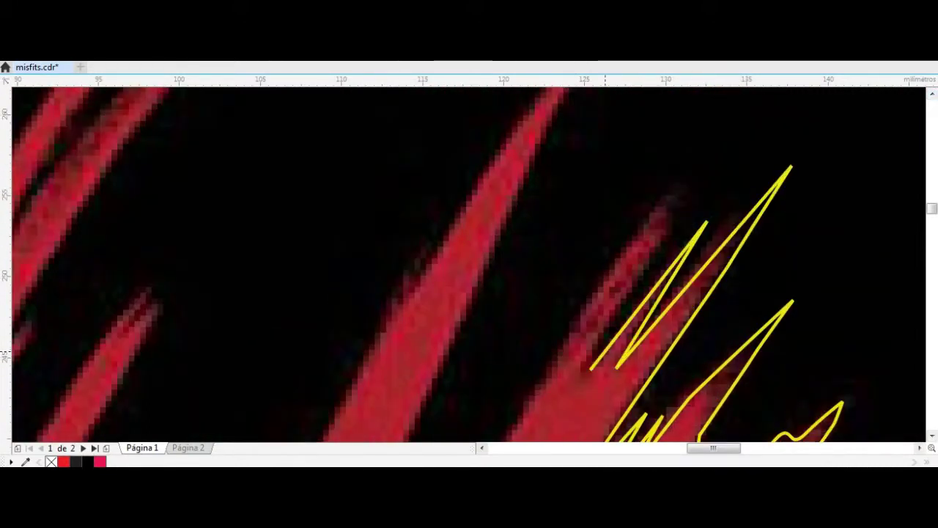
pyautogui.click(590, 368)
pyautogui.click(692, 188)
pyautogui.scroll(-2, 559, 358)
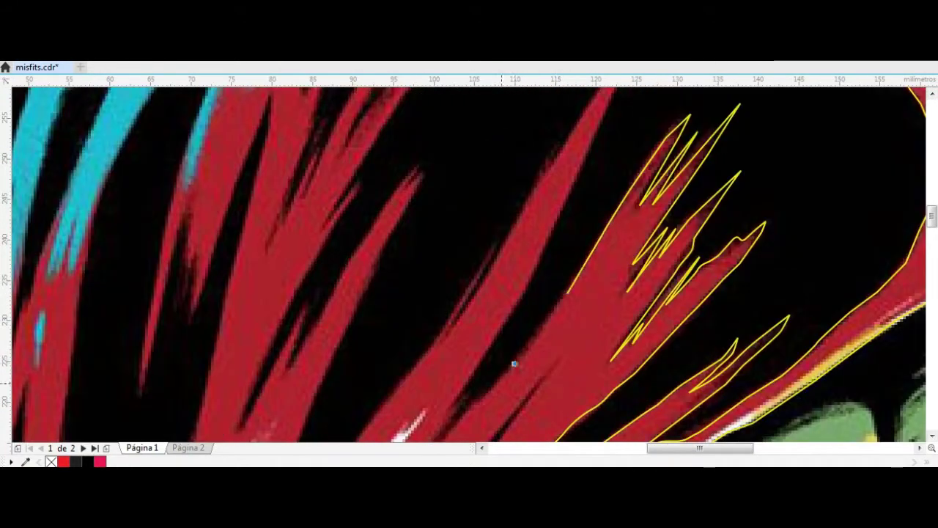
pyautogui.click(514, 364)
pyautogui.scroll(-3, 352, 393)
pyautogui.click(503, 303)
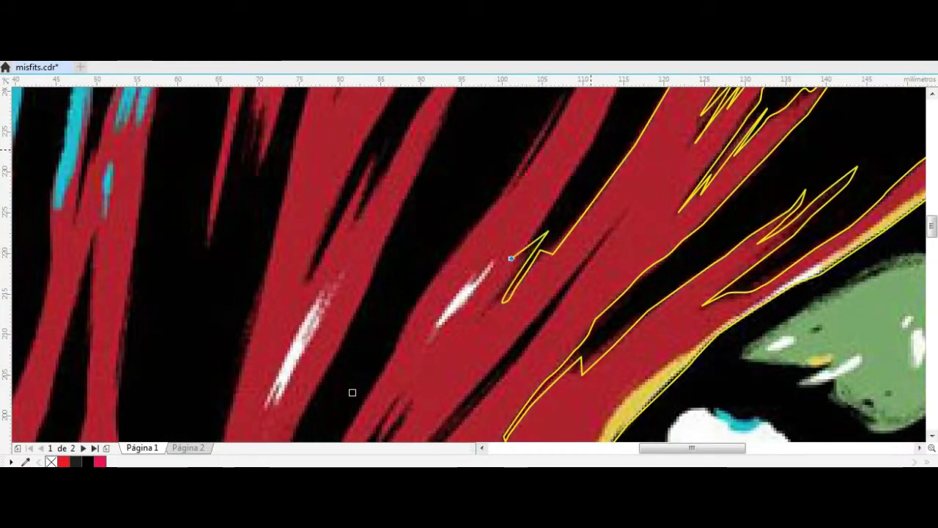
# Curve the outline down the long red strand and snap a node onto its edge.
pyautogui.scroll(3, 351, 393)
pyautogui.scroll(-3, 645, 264)
pyautogui.scroll(3, 630, 353)
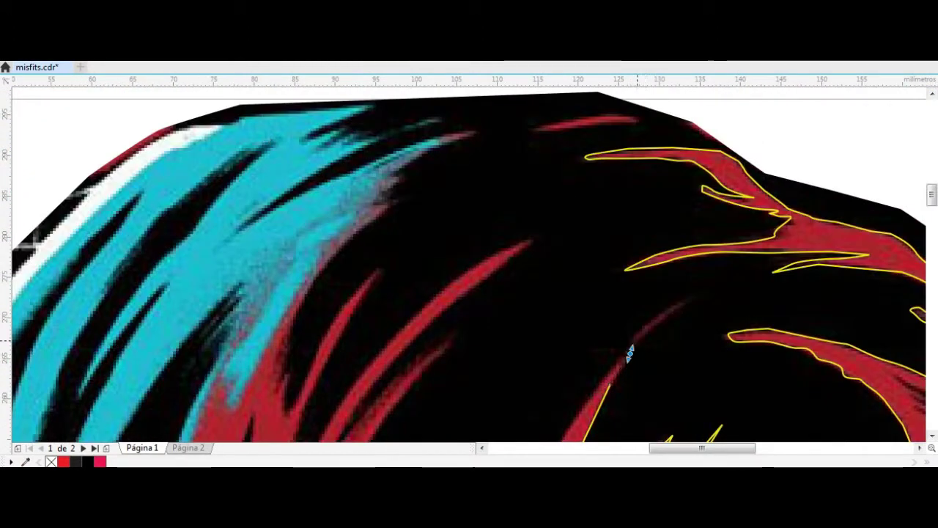
pyautogui.scroll(-3, 609, 366)
pyautogui.moveTo(613, 264); pyautogui.dragTo(583, 318)
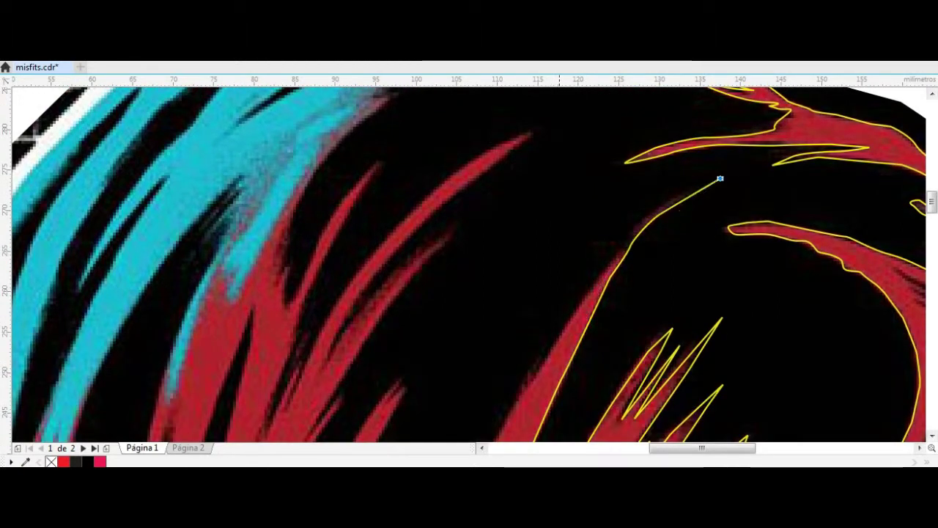
pyautogui.scroll(-2, 721, 178)
pyautogui.moveTo(566, 294); pyautogui.dragTo(503, 379)
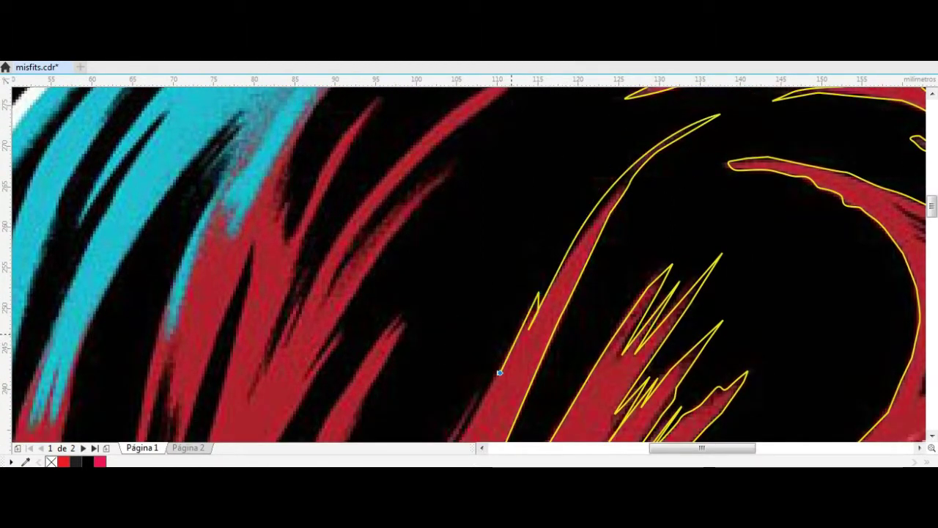
pyautogui.scroll(-3, 499, 372)
pyautogui.click(563, 215)
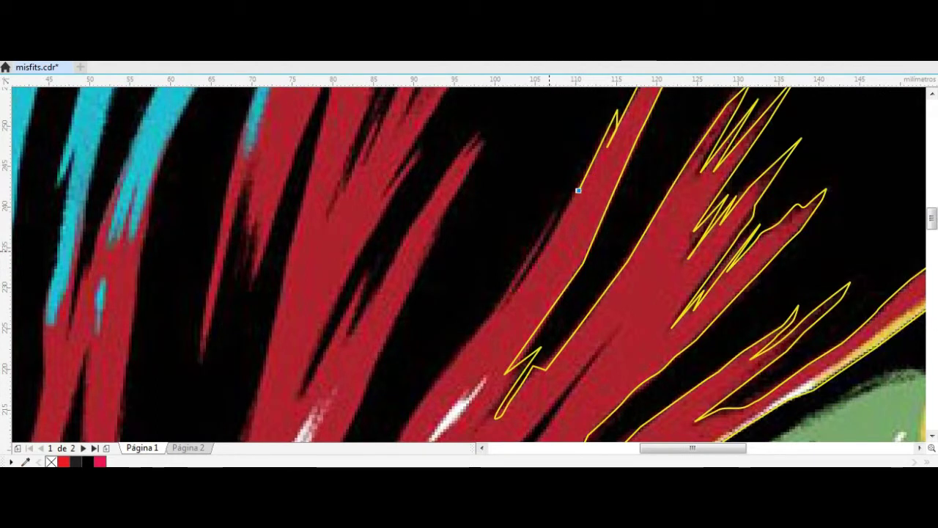
pyautogui.scroll(2, 547, 249)
# Extend the outline down the red strand beside the teeth to its pointed tip and back up.
pyautogui.scroll(-3, 464, 334)
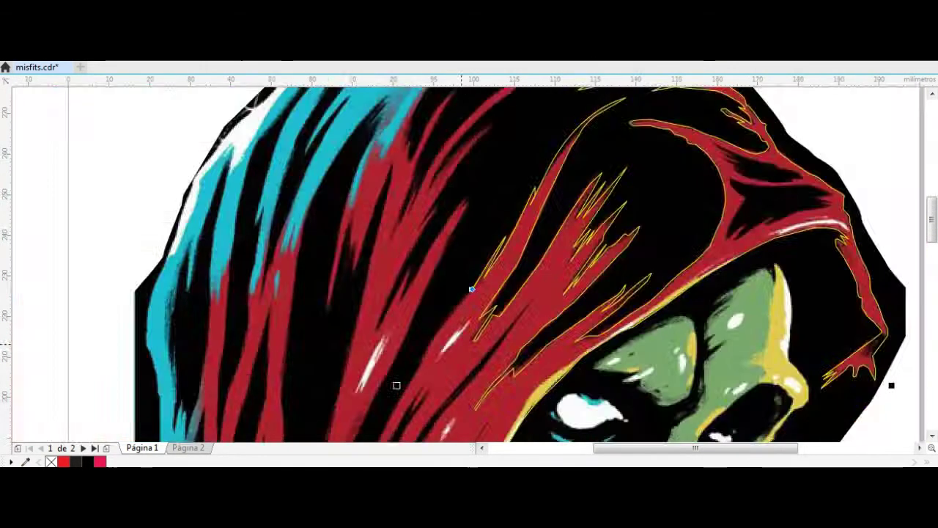
pyautogui.scroll(3, 398, 383)
pyautogui.scroll(1, 335, 305)
pyautogui.scroll(-3, 334, 305)
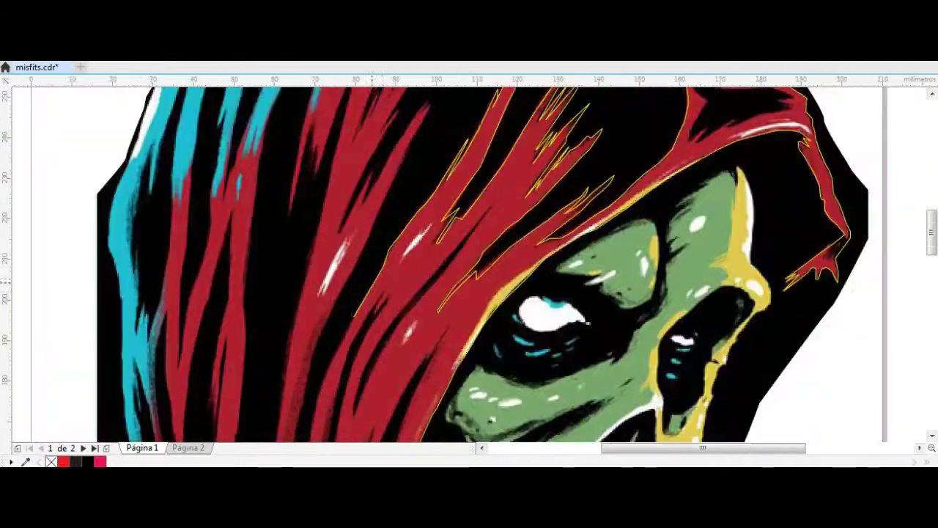
pyautogui.scroll(-1, 382, 270)
pyautogui.scroll(3, 382, 270)
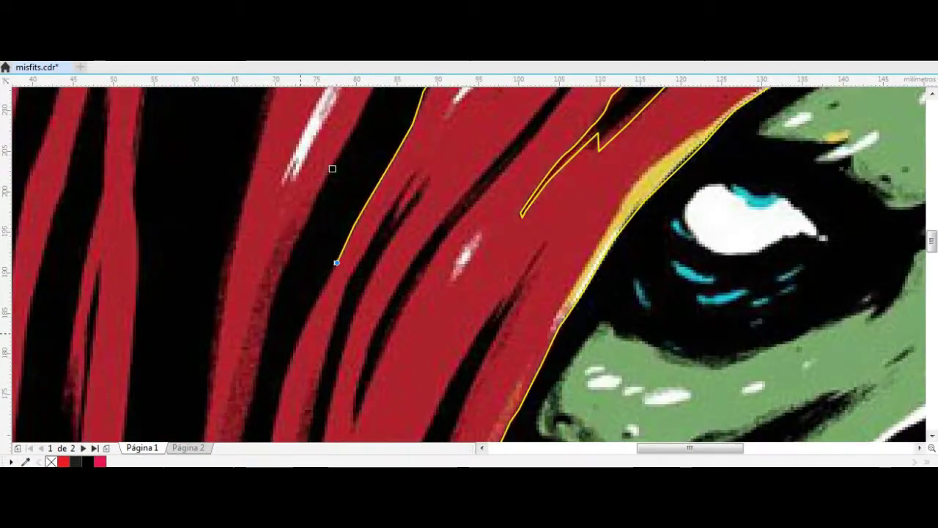
pyautogui.scroll(-3, 273, 430)
pyautogui.scroll(4, 393, 180)
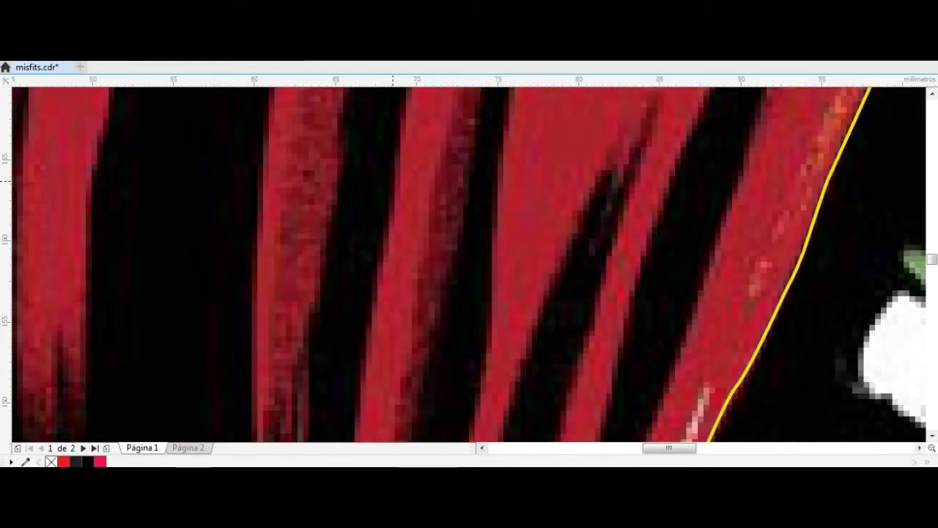
pyautogui.scroll(-2, 365, 334)
pyautogui.click(419, 430)
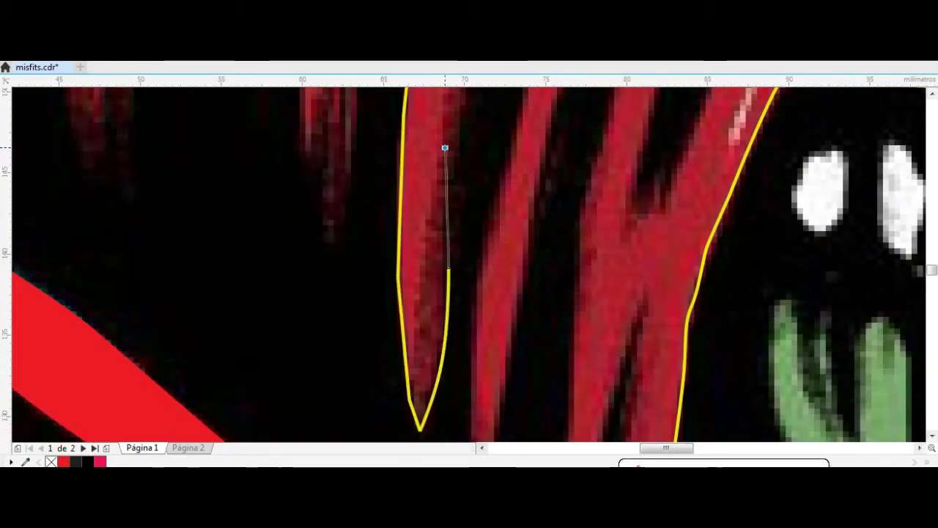
pyautogui.scroll(1, 444, 146)
pyautogui.click(483, 289)
# Add a node at the bottom strand tip and close the curve at its start node.
pyautogui.scroll(3, 424, 164)
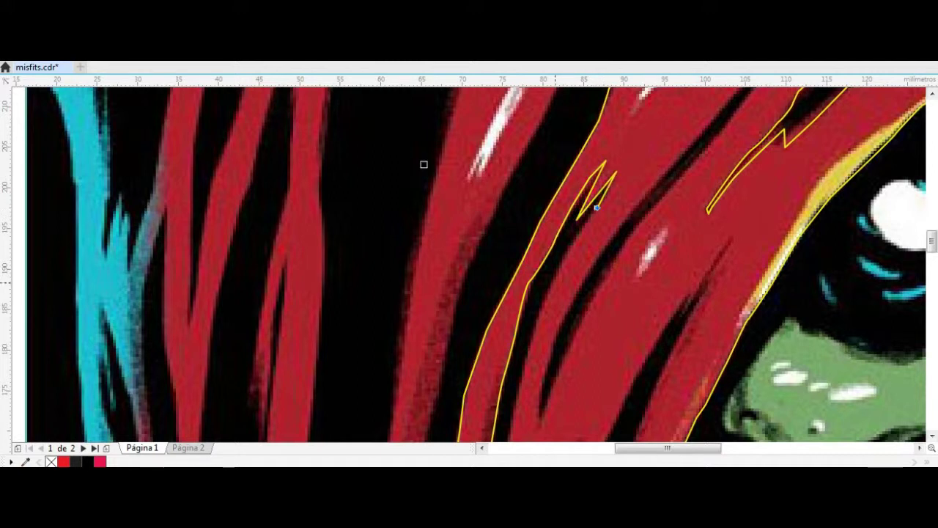
pyautogui.scroll(-2, 424, 164)
pyautogui.scroll(2, 530, 278)
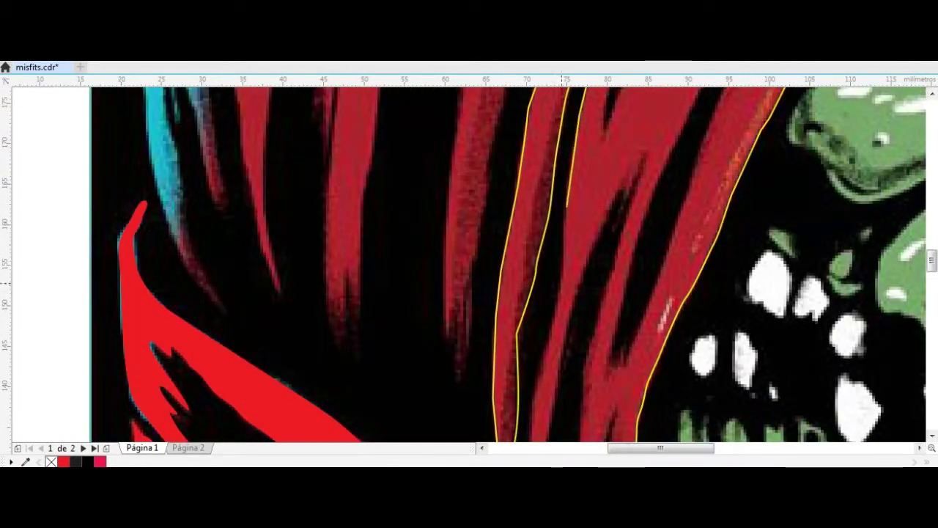
pyautogui.scroll(-3, 544, 359)
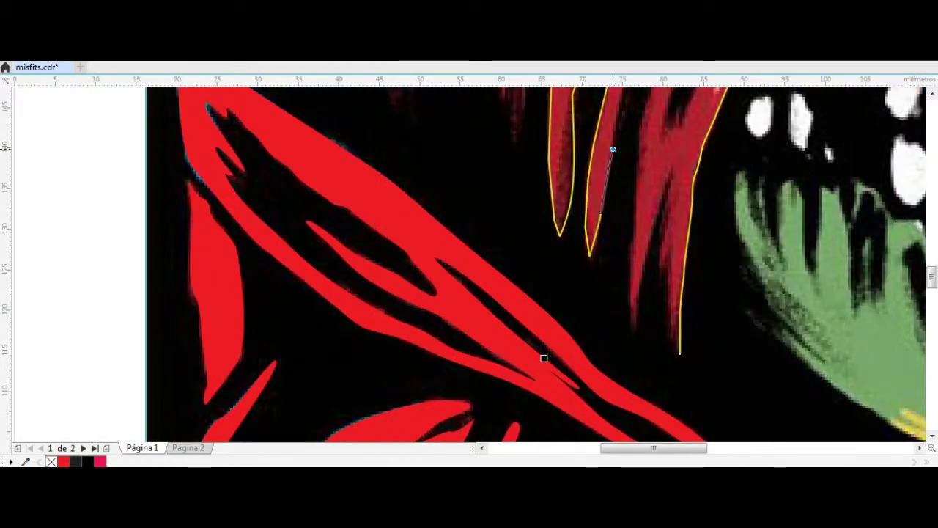
pyautogui.scroll(-2, 544, 358)
pyautogui.scroll(2, 557, 256)
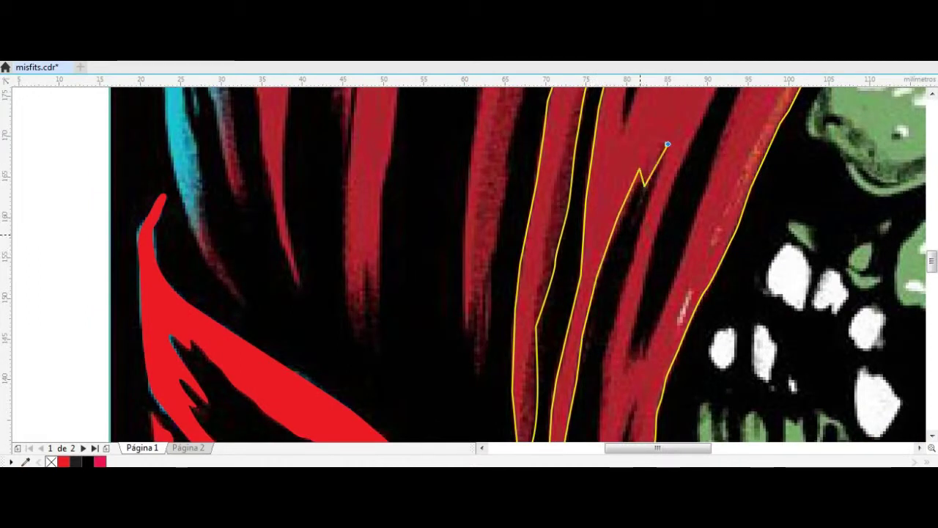
pyautogui.scroll(-2, 604, 396)
pyautogui.scroll(2, 605, 293)
pyautogui.click(613, 354)
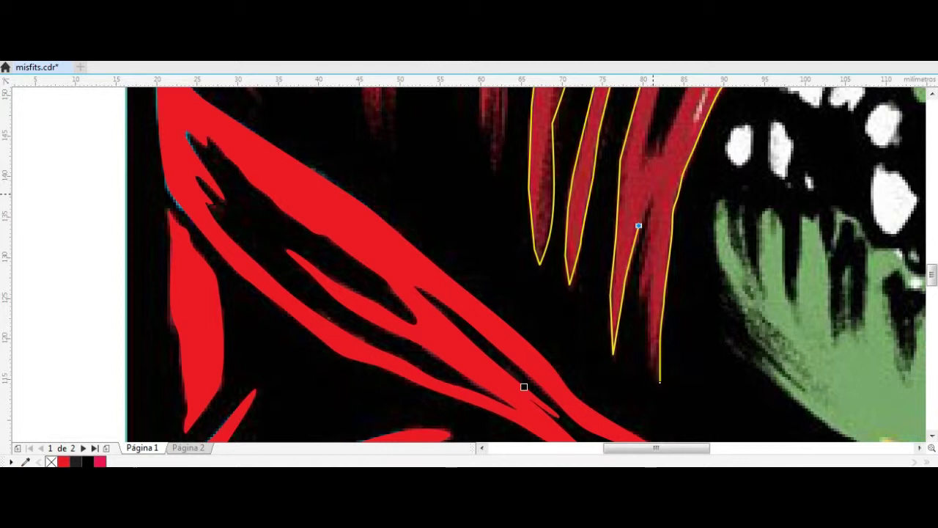
pyautogui.click(660, 382)
pyautogui.scroll(-5, 660, 382)
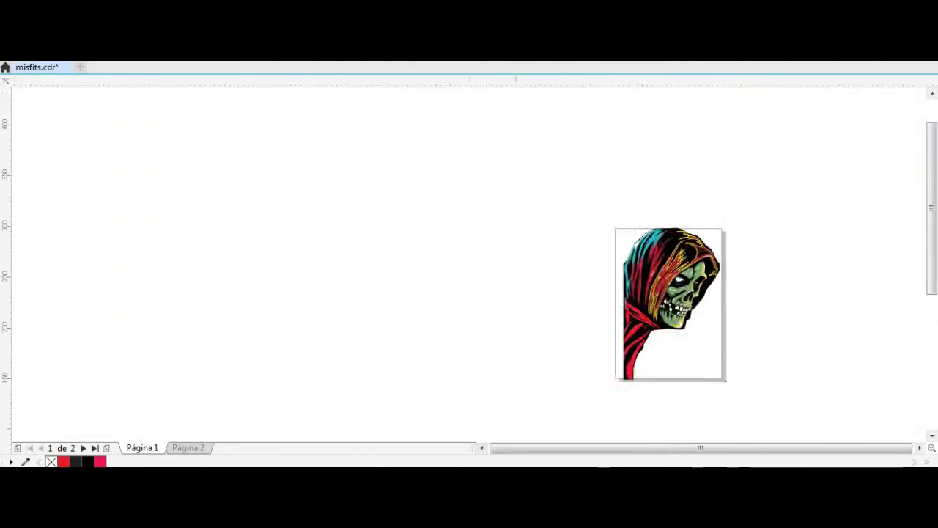
pyautogui.scroll(5, 596, 422)
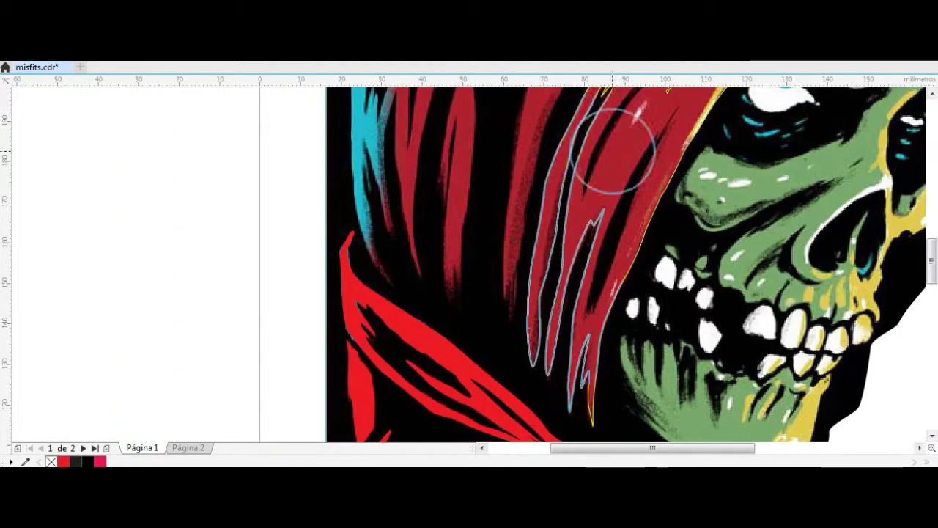
pyautogui.scroll(-5, 610, 146)
pyautogui.scroll(5, 578, 289)
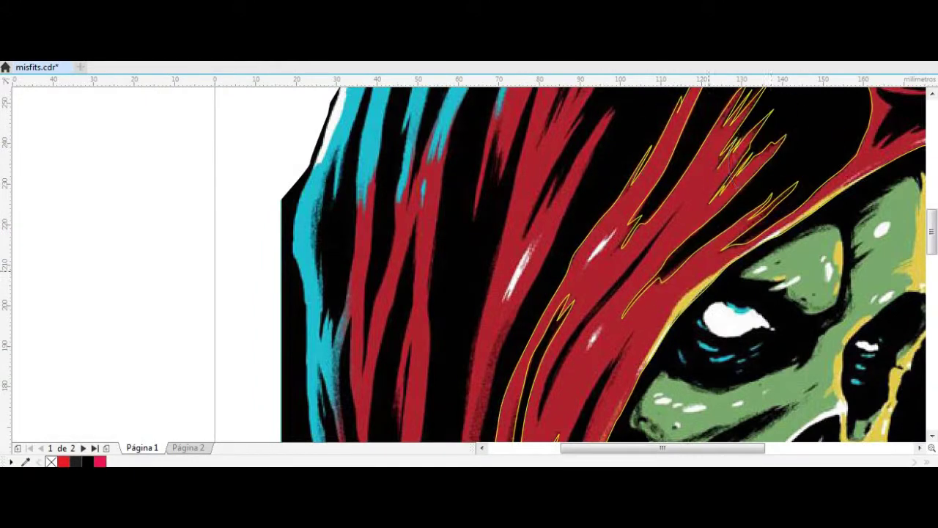
pyautogui.scroll(-5, 656, 293)
pyautogui.scroll(6, 656, 280)
pyautogui.scroll(-2, 656, 280)
pyautogui.scroll(-2, 461, 335)
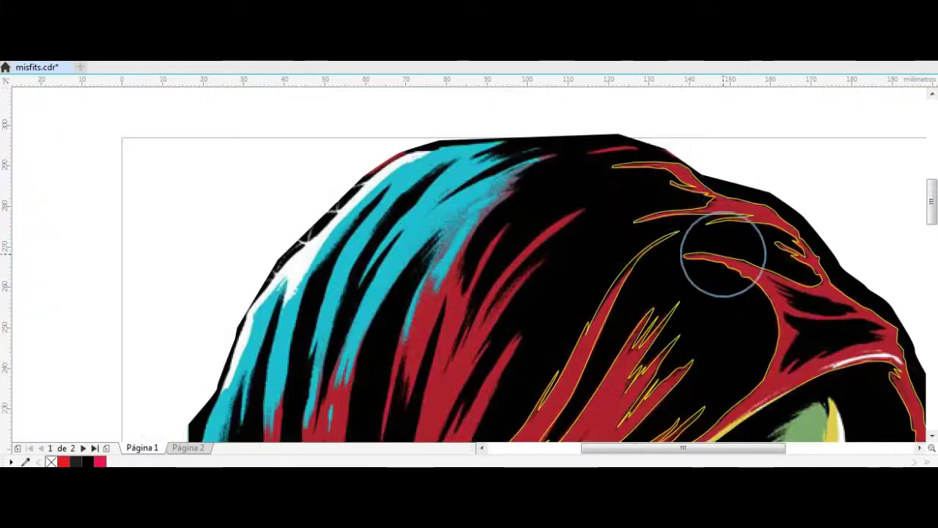
pyautogui.scroll(2, 830, 308)
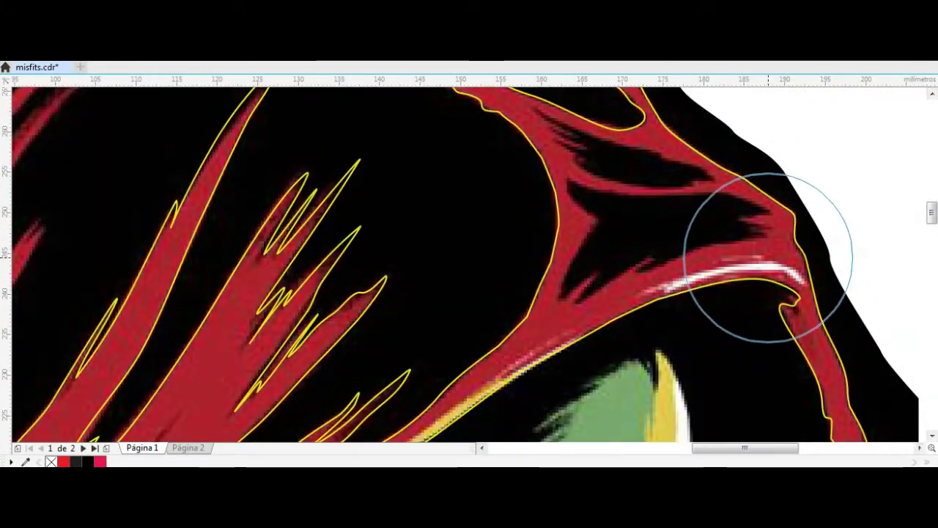
# Commit the red strand and trace a closed outline around the upper black gap.
pyautogui.scroll(-2, 813, 308)
pyautogui.moveTo(523, 301); pyautogui.dragTo(523, 302)
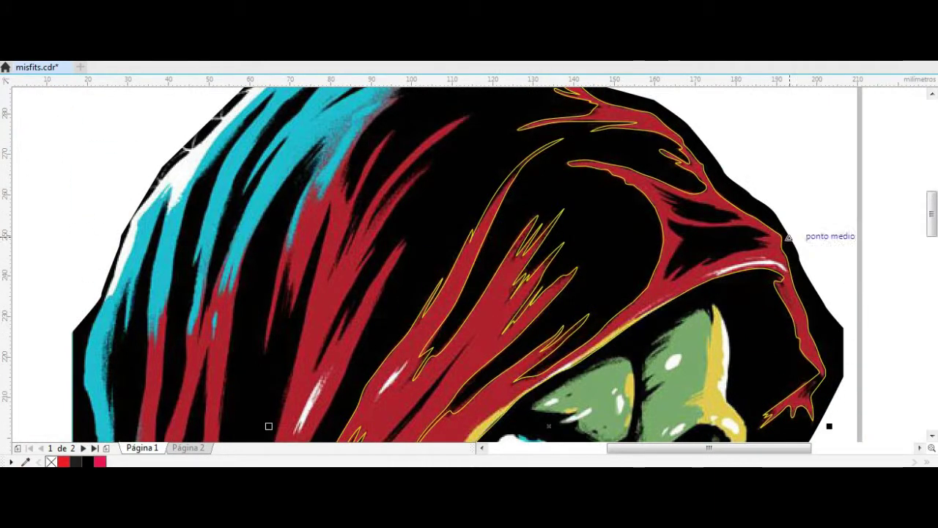
pyautogui.scroll(2, 751, 220)
pyautogui.scroll(1, 752, 220)
pyautogui.moveTo(352, 112)
pyautogui.mouseDown()
pyautogui.moveTo(587, 193)
pyautogui.moveTo(663, 268)
pyautogui.mouseUp()
pyautogui.moveTo(448, 235); pyautogui.dragTo(427, 215)
pyautogui.click(455, 219)
pyautogui.click(389, 174)
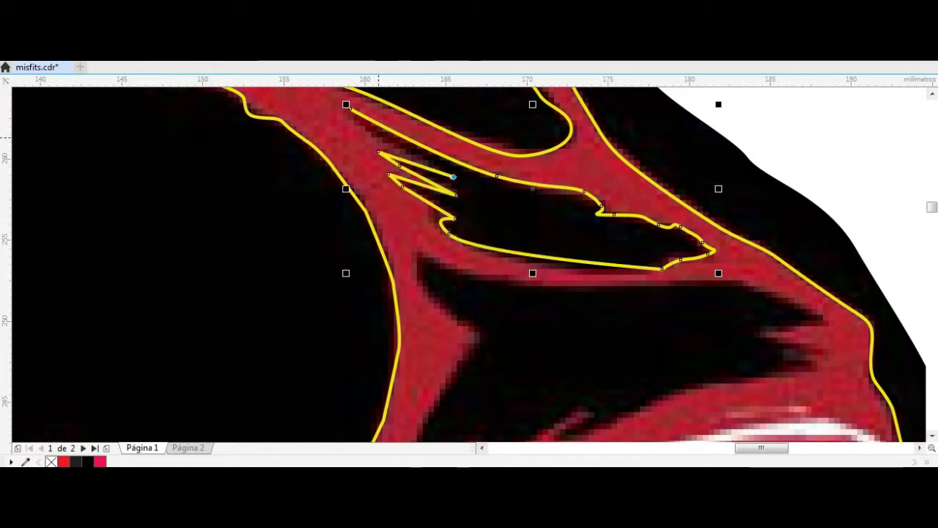
# Trace and close the lower black gap's outline within the strand's arch.
pyautogui.scroll(-2, 432, 128)
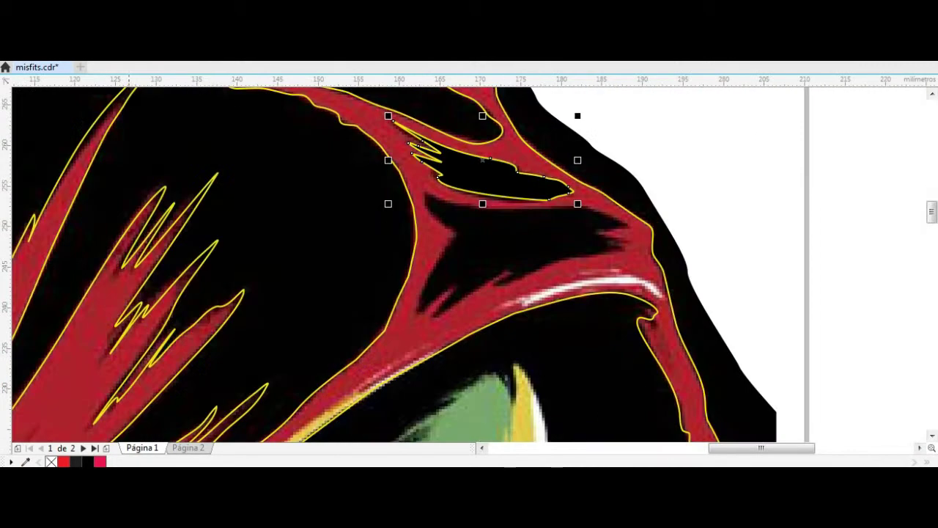
pyautogui.click(451, 234)
pyautogui.click(414, 319)
pyautogui.click(454, 282)
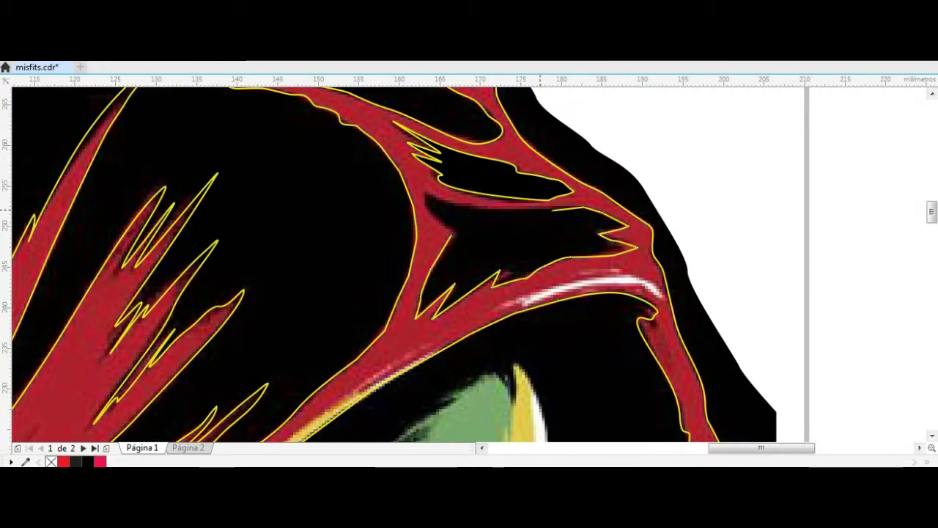
pyautogui.click(450, 234)
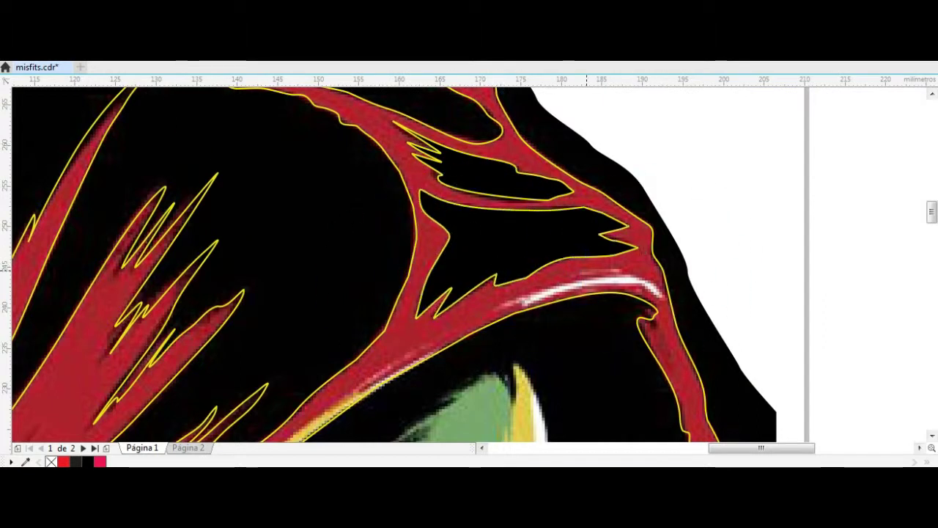
# Switch curve-drawing mode and draw a curved line along the red strand.
pyautogui.scroll(-3, 471, 132)
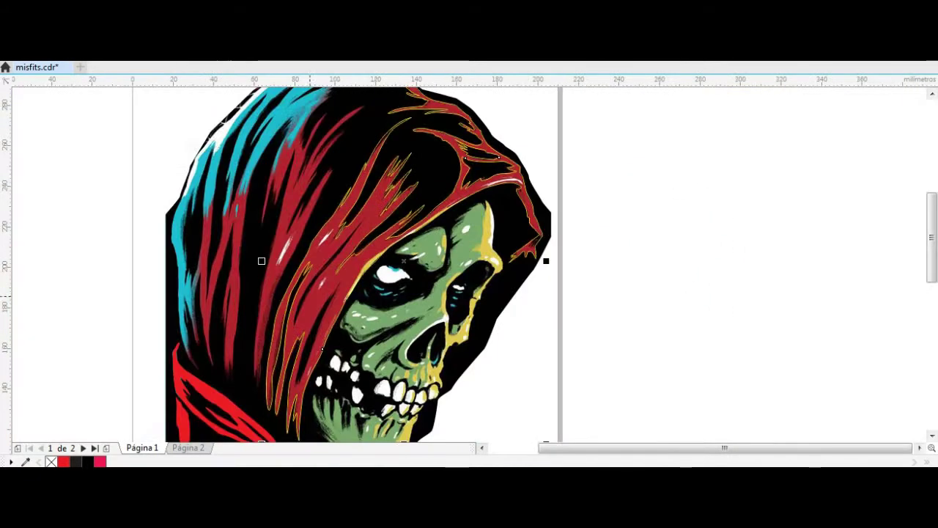
pyautogui.scroll(3, 261, 259)
pyautogui.click(124, 165)
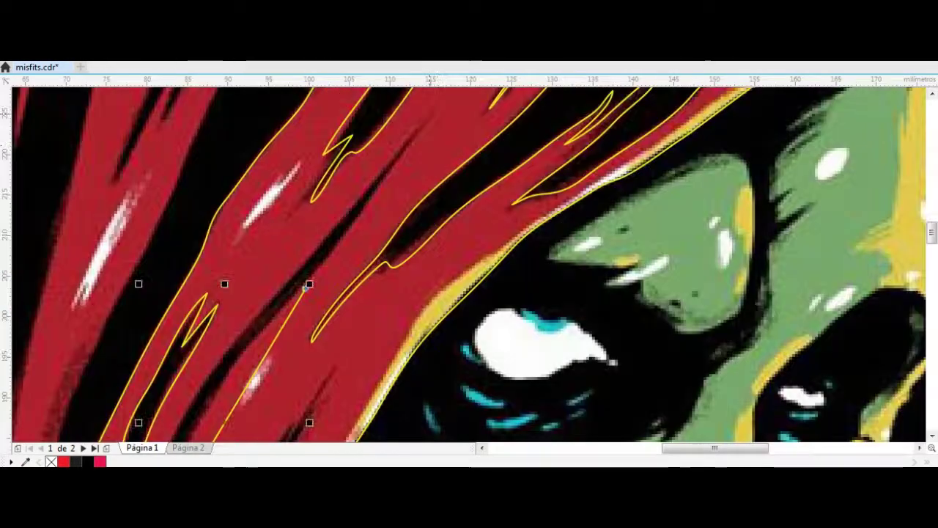
pyautogui.press('Tab')
pyautogui.press('Tab')
pyautogui.scroll(-3, 470, 264)
pyautogui.scroll(3, 469, 263)
pyautogui.scroll(-3, 469, 264)
pyautogui.click(5, 92)
pyautogui.click(32, 92)
pyautogui.scroll(3, 289, 225)
pyautogui.scroll(2, 289, 226)
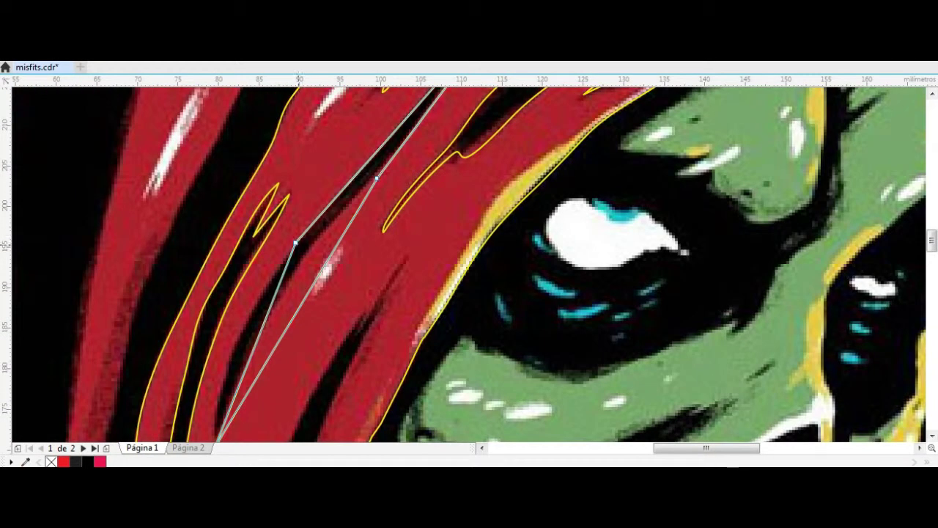
pyautogui.moveTo(293, 286)
pyautogui.mouseDown()
pyautogui.moveTo(272, 280)
pyautogui.moveTo(283, 230)
pyautogui.moveTo(226, 305)
pyautogui.mouseUp()
pyautogui.scroll(-2, 273, 279)
pyautogui.scroll(2, 273, 279)
pyautogui.scroll(2, 239, 271)
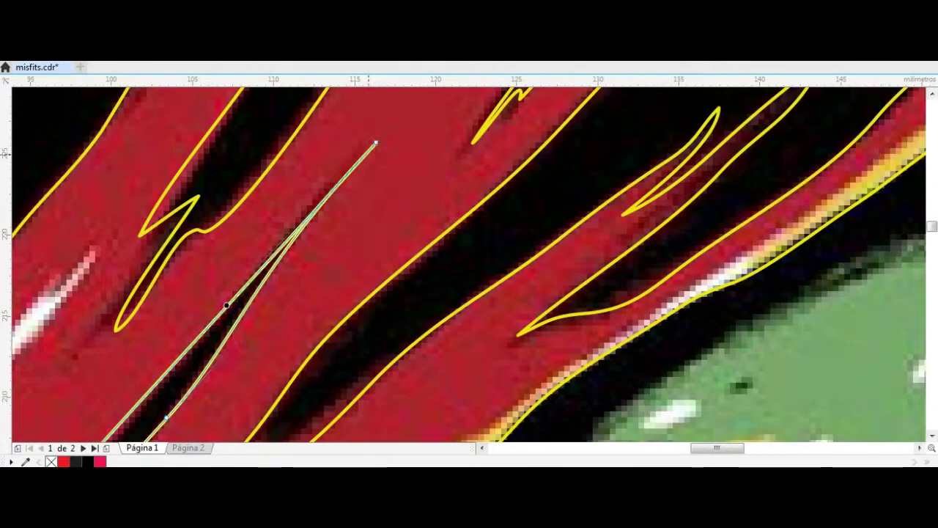
pyautogui.click(251, 278)
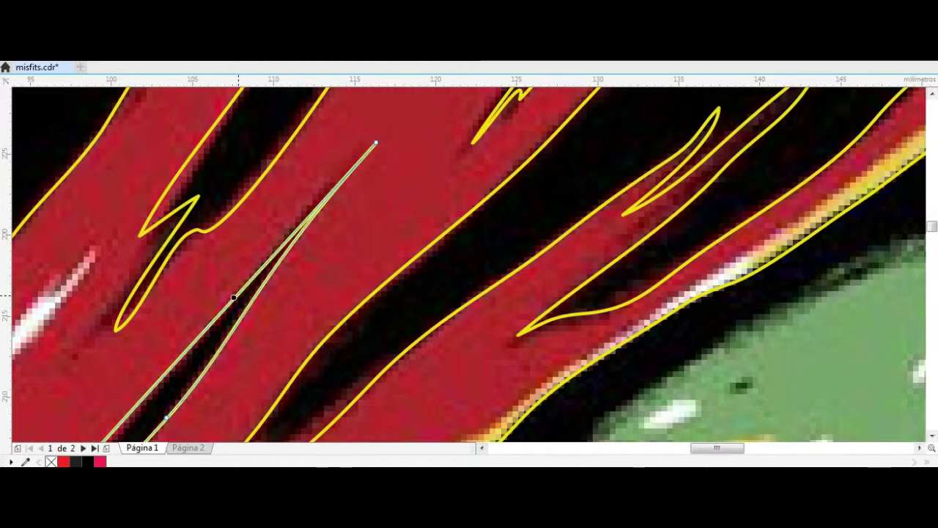
# Trace the zigzag gap with its sharp tip along the strand and fill it black.
pyautogui.scroll(-3, 330, 284)
pyautogui.scroll(-3, 330, 220)
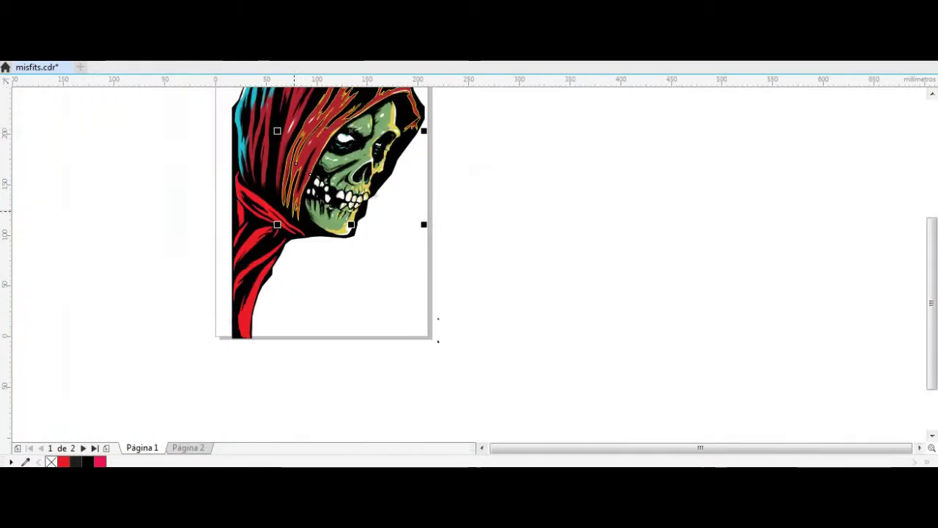
pyautogui.scroll(3, 295, 201)
pyautogui.scroll(2, 296, 202)
pyautogui.scroll(2, 296, 202)
pyautogui.moveTo(295, 202)
pyautogui.mouseDown()
pyautogui.moveTo(282, 286)
pyautogui.moveTo(320, 229)
pyautogui.mouseUp()
pyautogui.scroll(1, 359, 153)
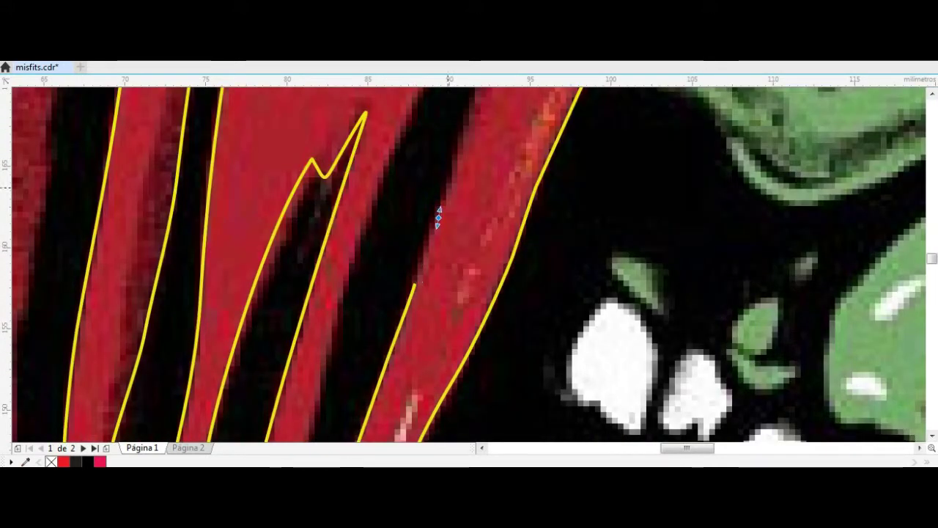
pyautogui.scroll(1, 470, 357)
pyautogui.moveTo(469, 358); pyautogui.dragTo(608, 281)
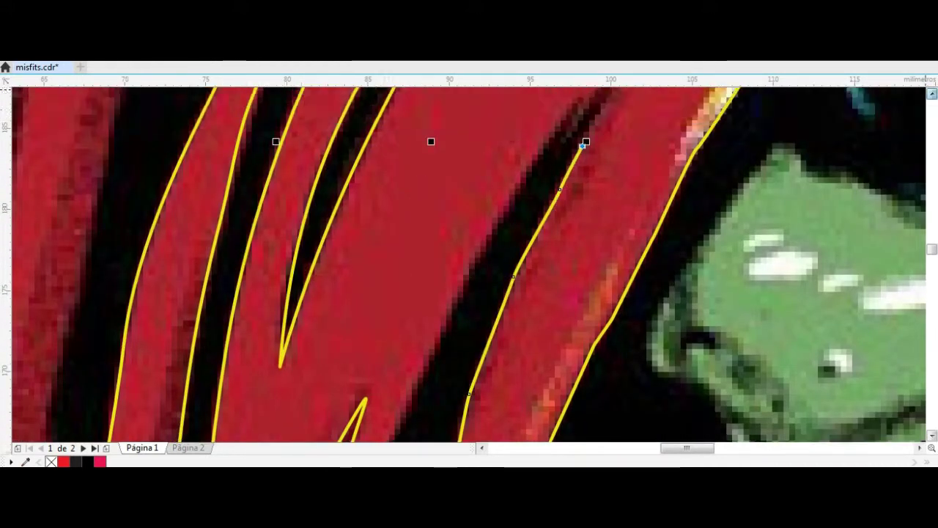
pyautogui.moveTo(652, 191); pyautogui.dragTo(596, 269)
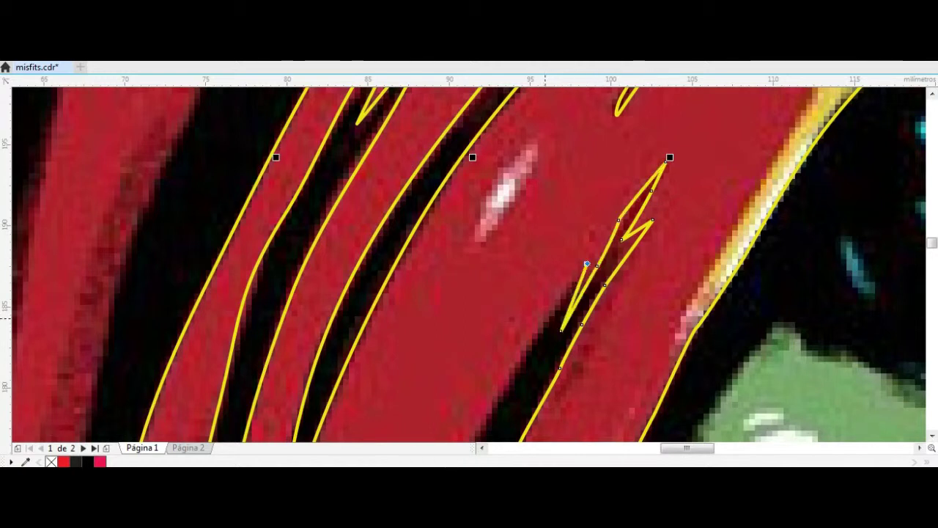
pyautogui.scroll(-1, 469, 293)
pyautogui.scroll(-1, 411, 294)
pyautogui.scroll(3, 361, 292)
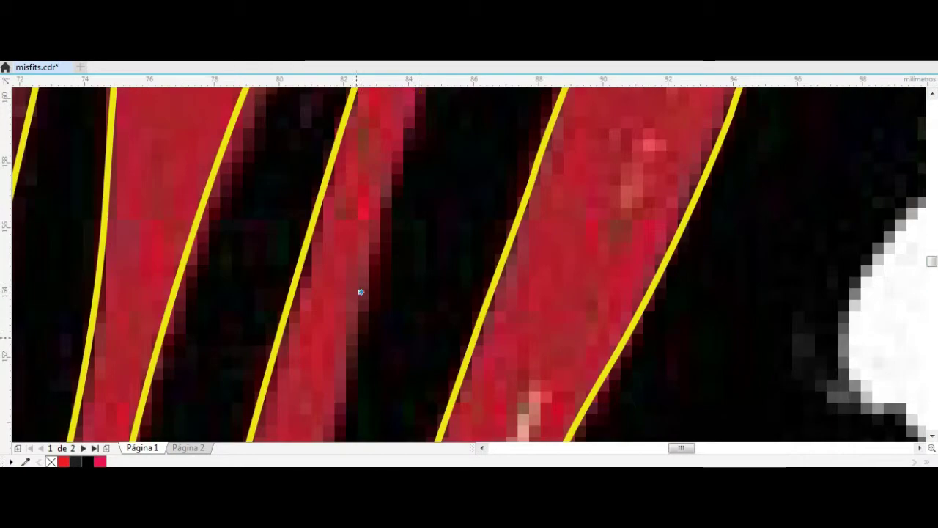
pyautogui.scroll(2, 360, 292)
pyautogui.click(76, 461)
# Smear the black gap's edges and nearby strand edge to match the poster.
pyautogui.click(7, 95)
pyautogui.click(30, 110)
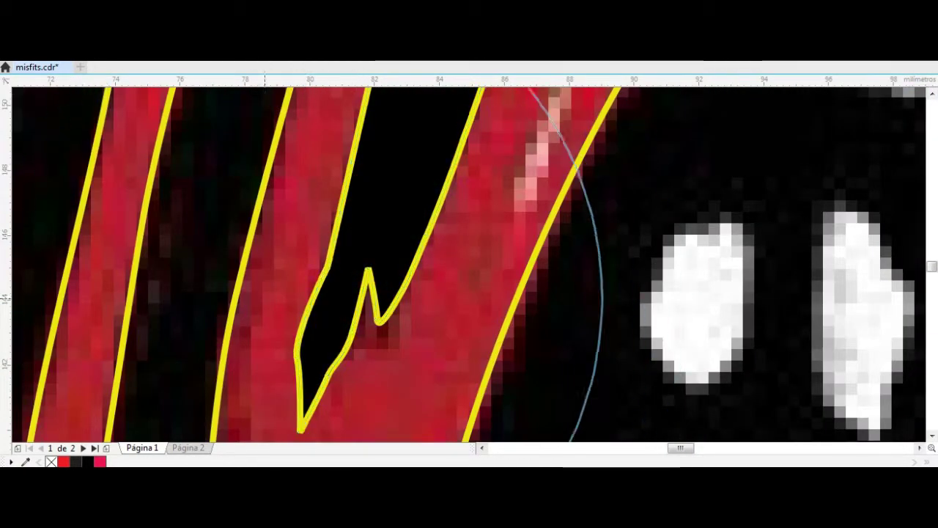
pyautogui.scroll(-2, 433, 294)
pyautogui.moveTo(433, 262); pyautogui.dragTo(418, 230)
pyautogui.scroll(-1, 419, 230)
pyautogui.scroll(3, 464, 215)
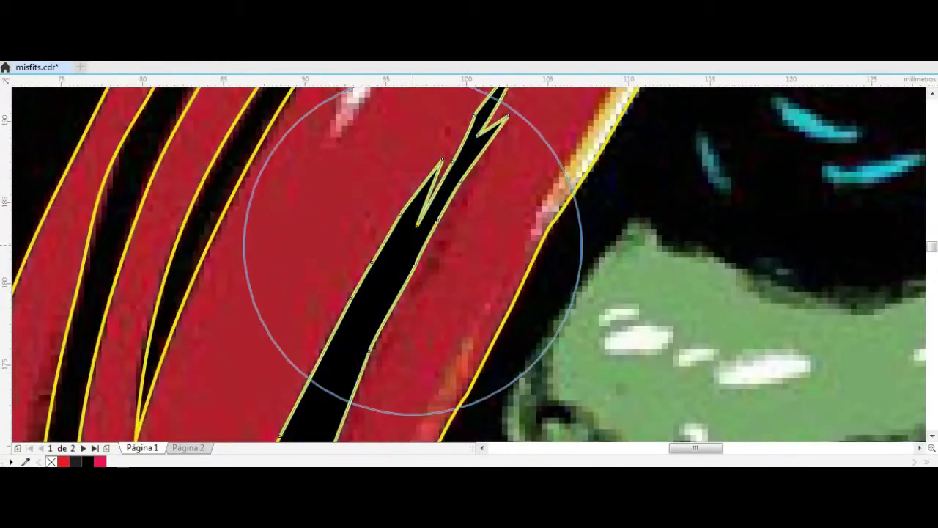
pyautogui.scroll(-2, 413, 249)
pyautogui.moveTo(356, 366); pyautogui.dragTo(430, 188)
pyautogui.scroll(-1, 308, 362)
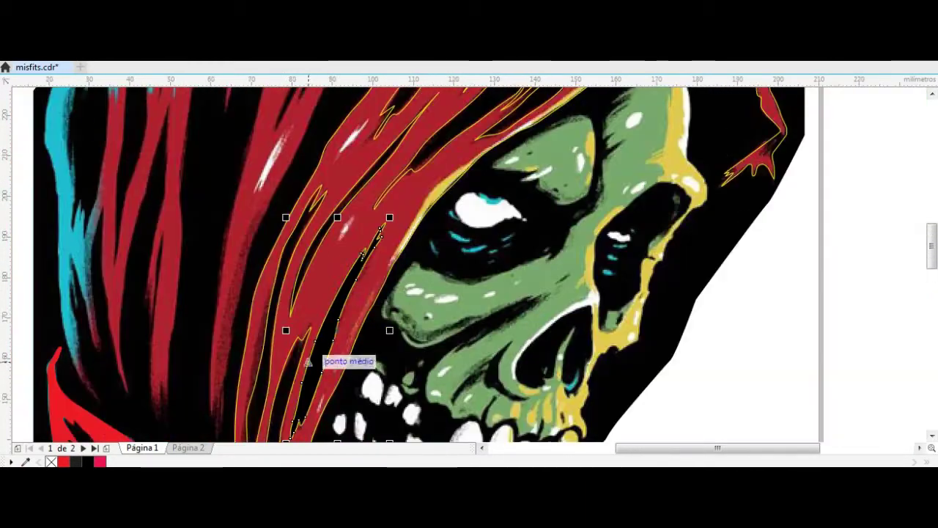
pyautogui.scroll(-1, 510, 184)
pyautogui.scroll(1, 510, 184)
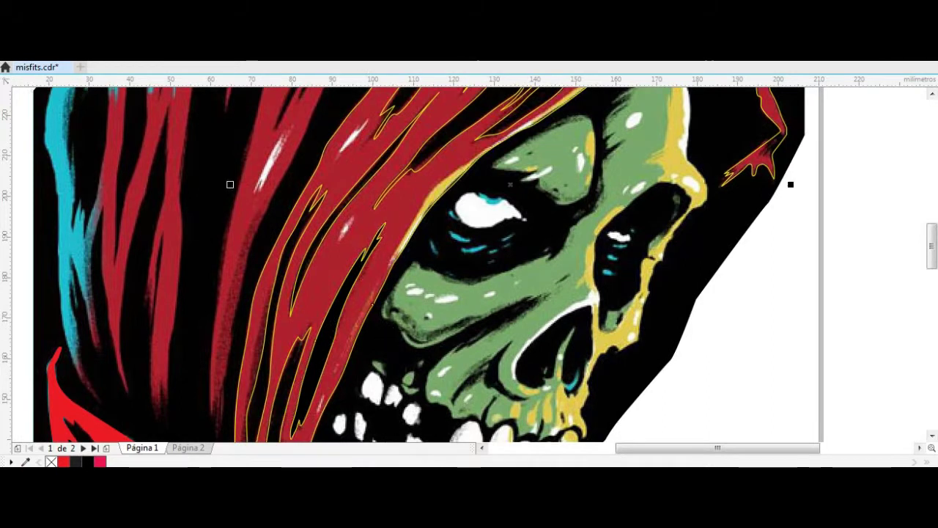
pyautogui.scroll(-1, 388, 293)
# Outline the thin red stripe at the hood's top as a closed shape.
pyautogui.scroll(-1, 481, 164)
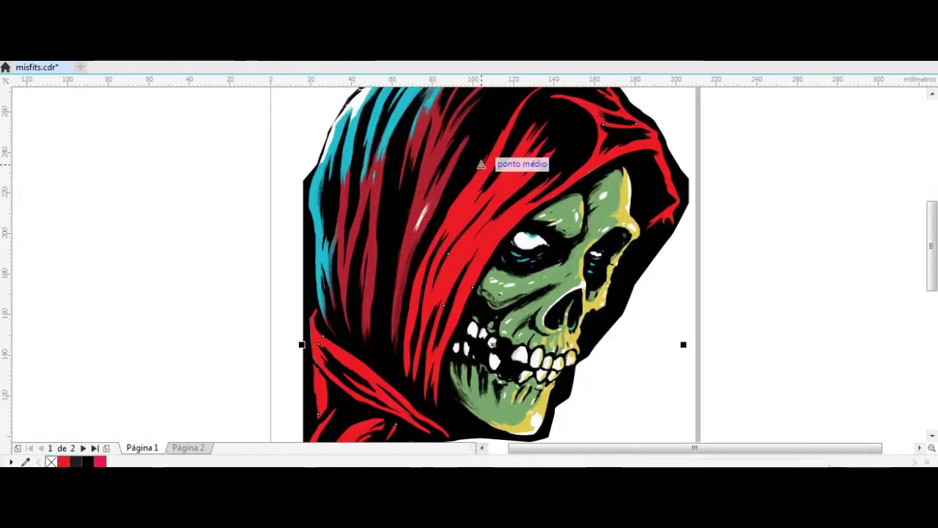
pyautogui.scroll(2, 440, 132)
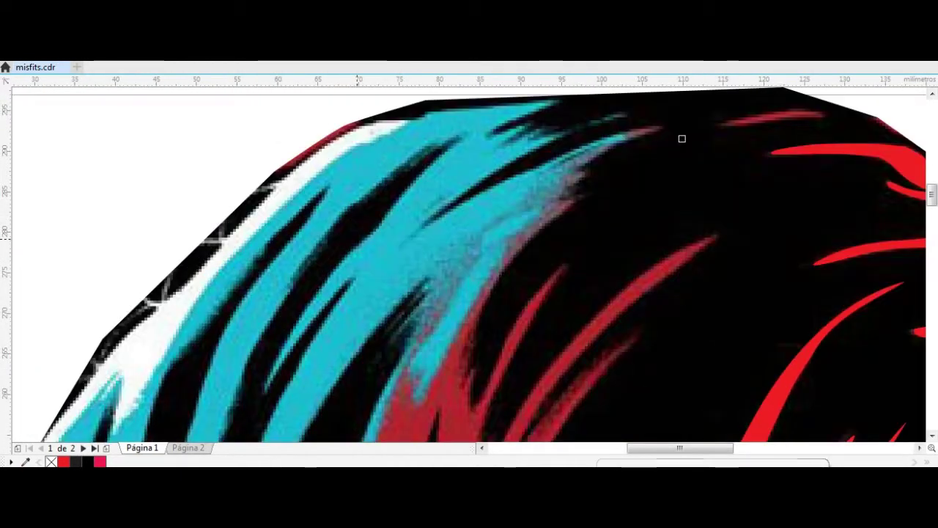
pyautogui.scroll(-1, 681, 138)
pyautogui.scroll(3, 721, 178)
pyautogui.moveTo(622, 141)
pyautogui.mouseDown()
pyautogui.moveTo(438, 144)
pyautogui.moveTo(204, 168)
pyautogui.mouseUp()
pyautogui.moveTo(333, 141); pyautogui.dragTo(629, 134)
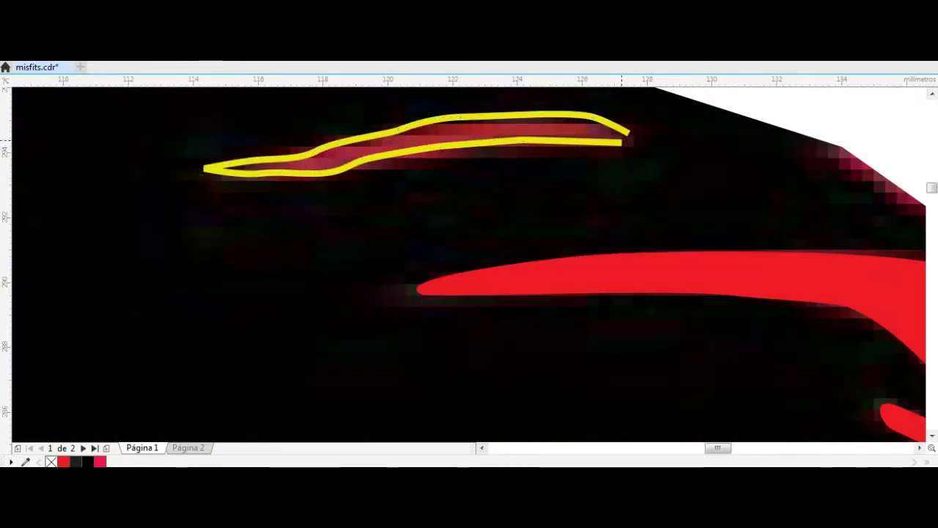
pyautogui.scroll(-2, 387, 166)
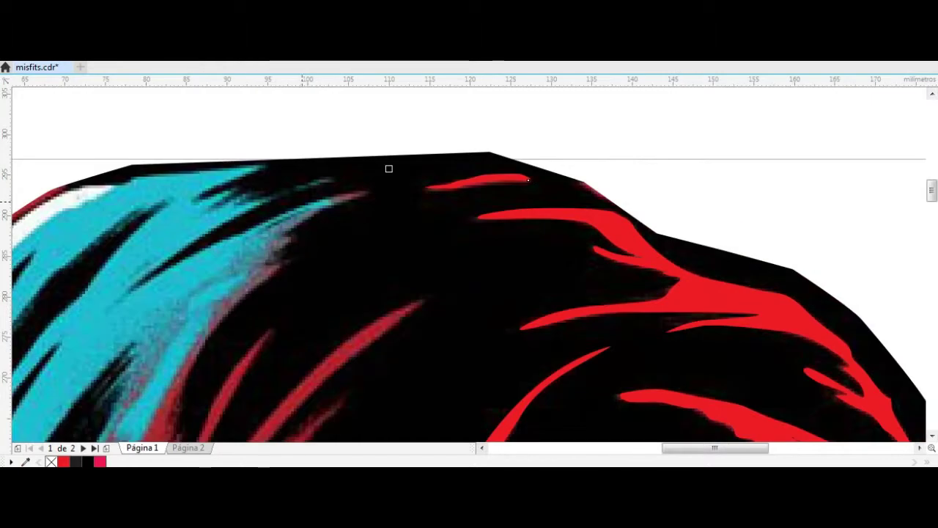
pyautogui.scroll(1, 543, 180)
pyautogui.scroll(1, 571, 155)
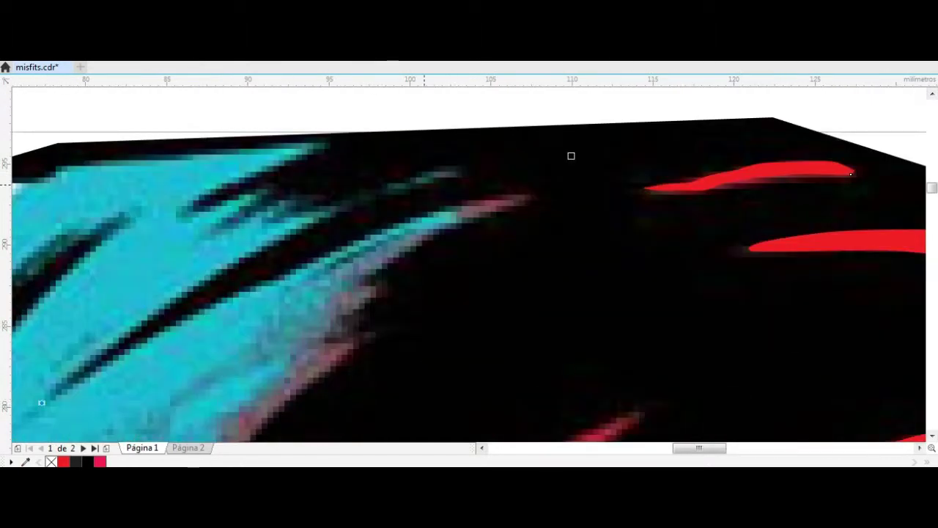
# Start a curve along the cyan stripe with zigzag nodes near its tip.
pyautogui.moveTo(41, 403); pyautogui.dragTo(475, 167)
pyautogui.moveTo(278, 220); pyautogui.dragTo(152, 275)
pyautogui.click(202, 237)
pyautogui.click(267, 187)
pyautogui.click(182, 217)
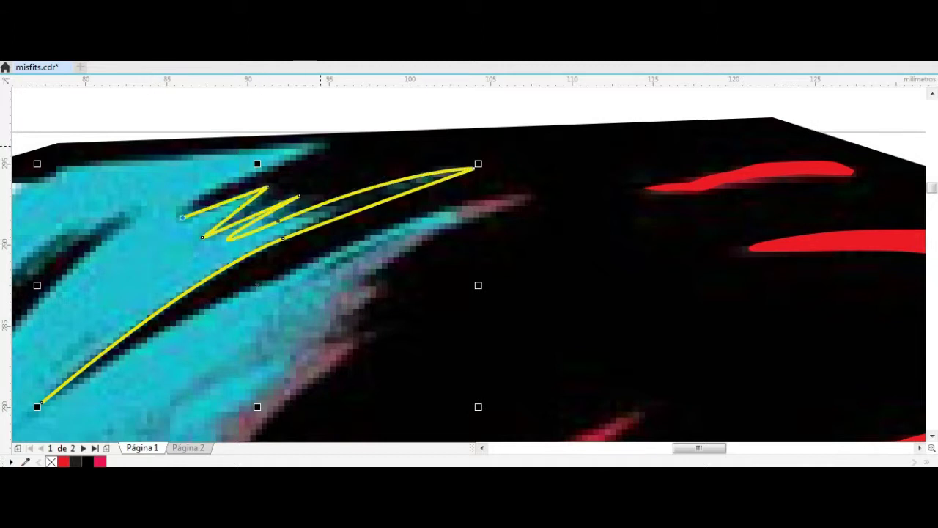
pyautogui.click(337, 142)
pyautogui.scroll(-2, 51, 172)
pyautogui.scroll(2, 220, 190)
pyautogui.scroll(-2, 469, 264)
pyautogui.scroll(3, 892, 195)
# Extend the cyan stripe curve down the hood's left edge.
pyautogui.click(361, 330)
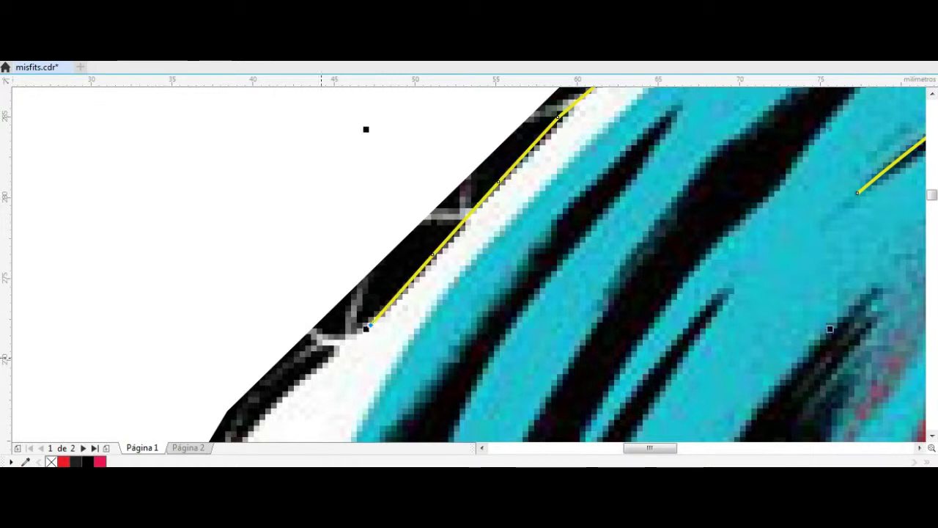
pyautogui.scroll(-1, 395, 130)
pyautogui.scroll(-3, 395, 130)
pyautogui.scroll(4, 538, 126)
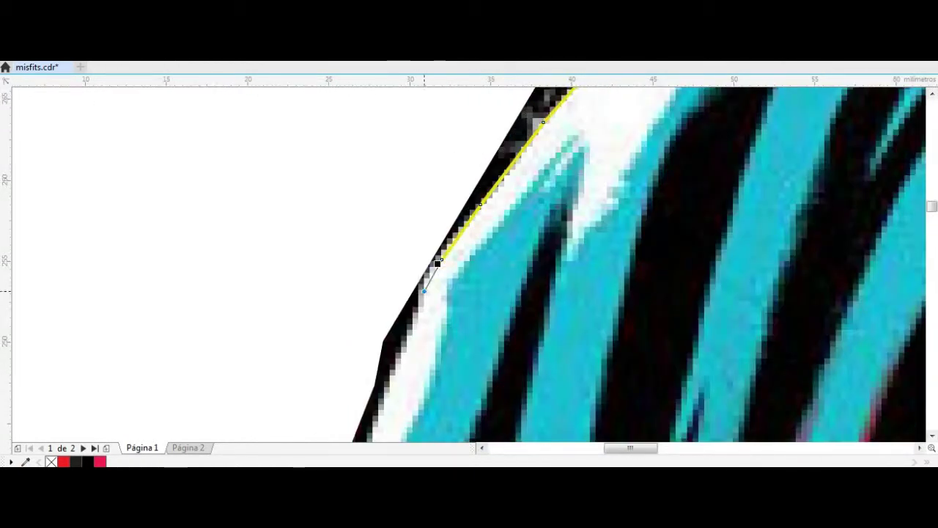
pyautogui.scroll(-2, 373, 415)
pyautogui.scroll(2, 435, 160)
pyautogui.scroll(-2, 370, 361)
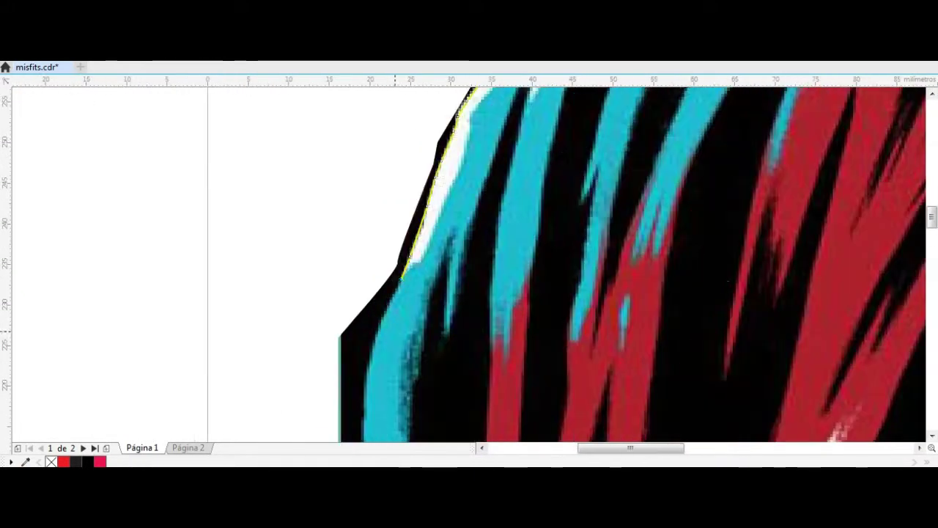
pyautogui.scroll(2, 371, 360)
pyautogui.click(360, 377)
pyautogui.scroll(-3, 345, 430)
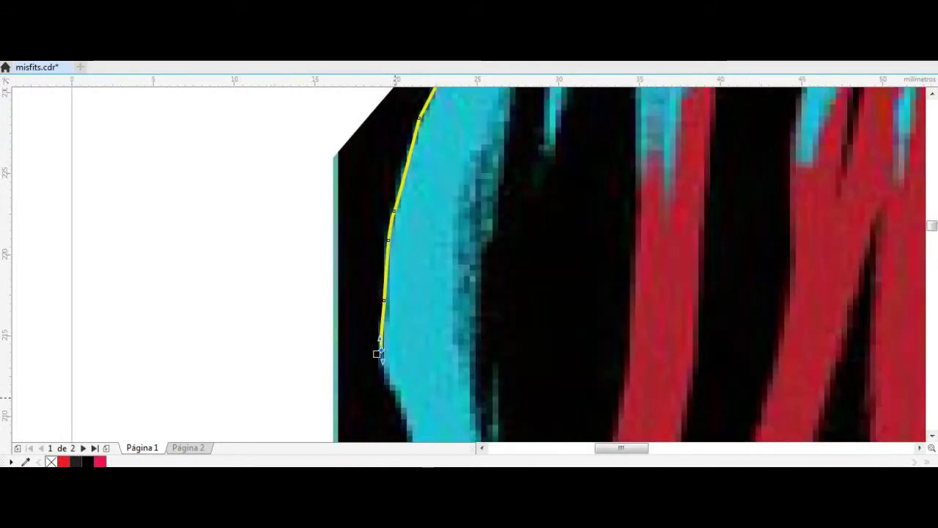
pyautogui.scroll(-2, 376, 354)
pyautogui.scroll(2, 484, 225)
# Trace Polyline nodes around the cyan stripe, adding a narrow loop down its edge.
pyautogui.scroll(-2, 431, 368)
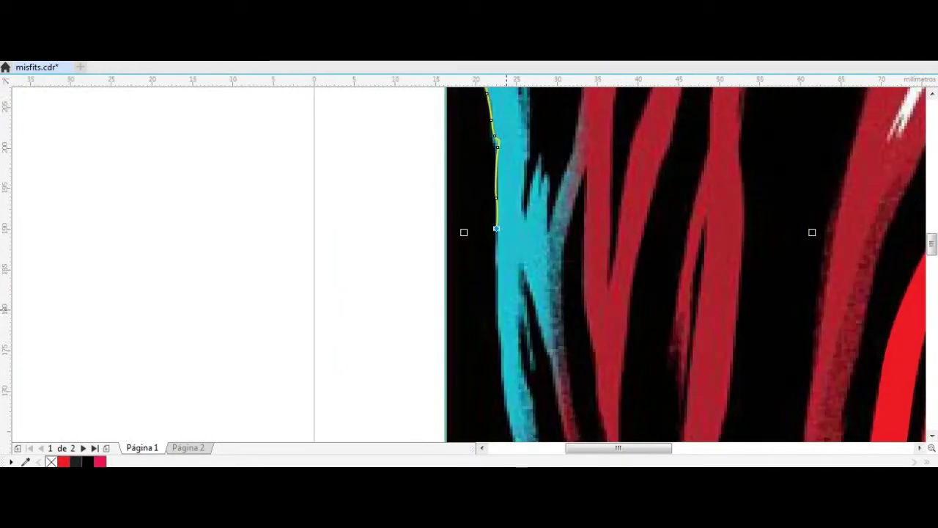
pyautogui.scroll(-3, 505, 404)
pyautogui.moveTo(516, 224)
pyautogui.mouseDown()
pyautogui.moveTo(555, 303)
pyautogui.moveTo(586, 329)
pyautogui.moveTo(518, 119)
pyautogui.mouseUp()
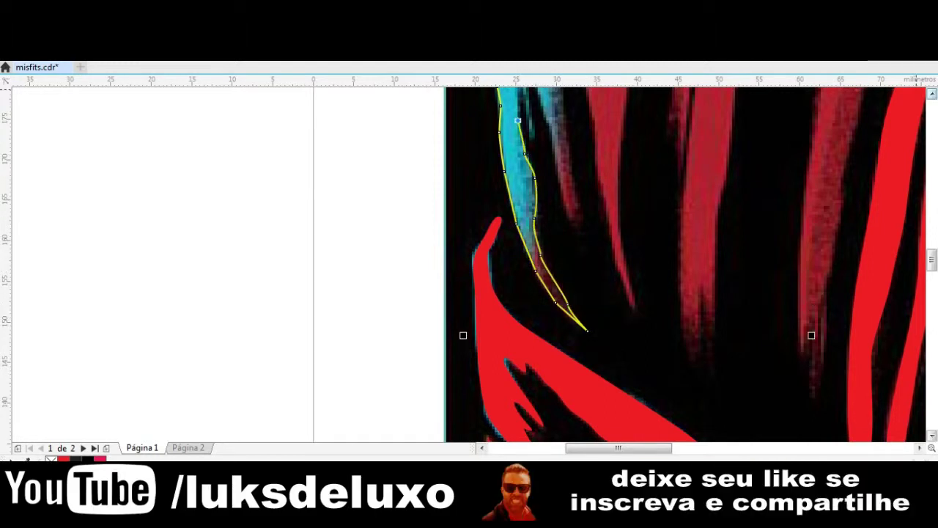
pyautogui.scroll(3, 518, 119)
pyautogui.click(537, 355)
pyautogui.click(519, 289)
pyautogui.click(522, 248)
pyautogui.click(549, 341)
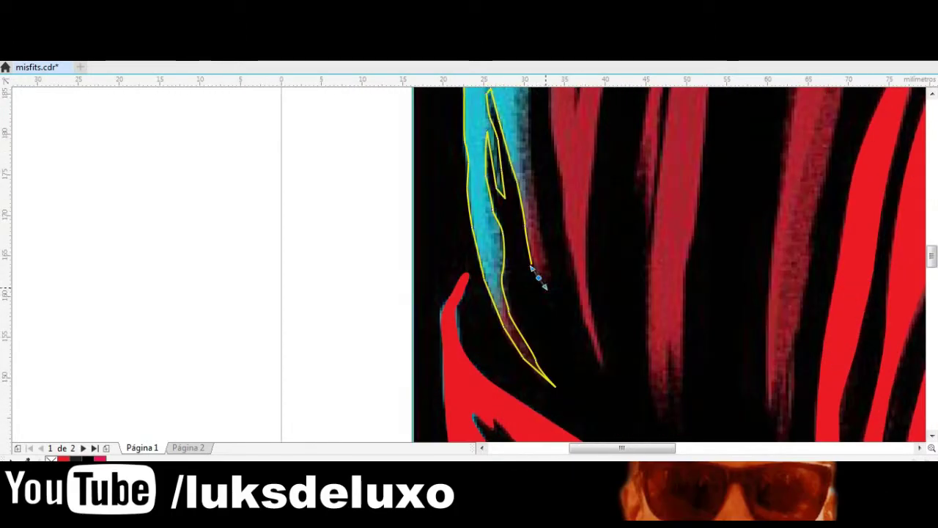
pyautogui.click(526, 254)
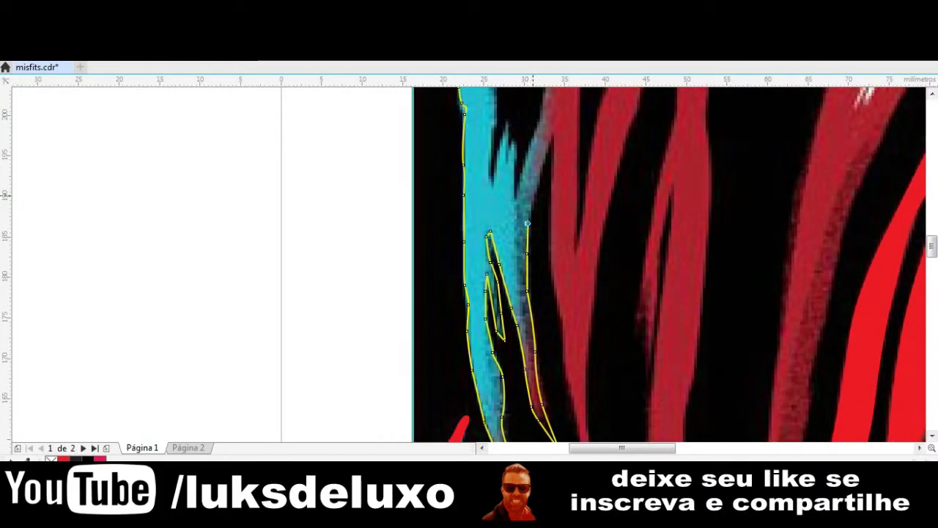
pyautogui.scroll(2, 563, 327)
pyautogui.click(567, 275)
pyautogui.click(611, 382)
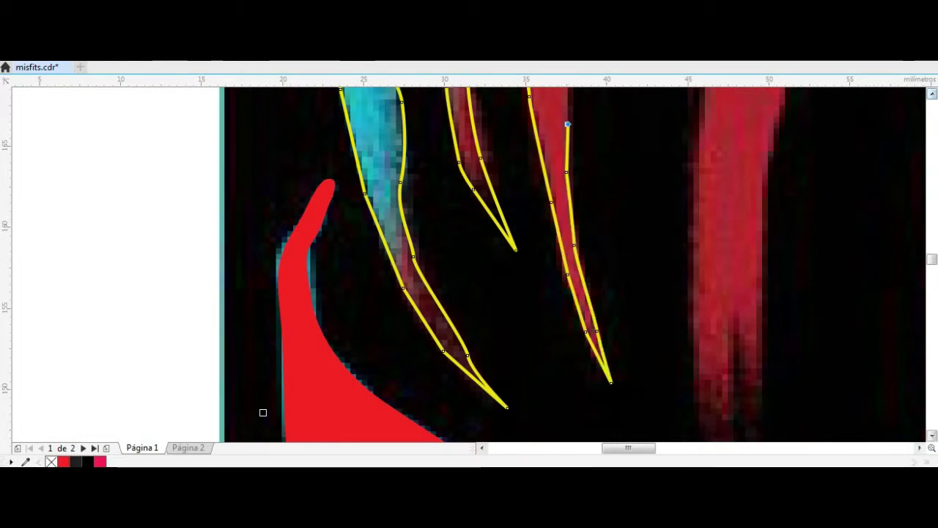
# Add nodes along the red stripe's edge, peaking at the black gap and returning down.
pyautogui.scroll(3, 572, 220)
pyautogui.scroll(2, 593, 157)
pyautogui.click(660, 136)
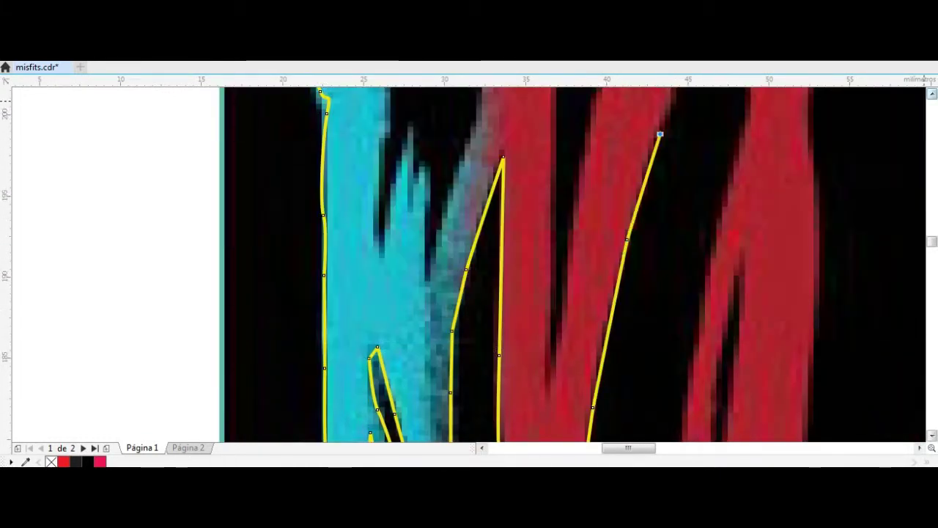
pyautogui.scroll(2, 660, 136)
pyautogui.scroll(2, 572, 263)
pyautogui.click(764, 209)
pyautogui.scroll(-1, 571, 264)
pyautogui.click(754, 387)
pyautogui.scroll(-3, 748, 330)
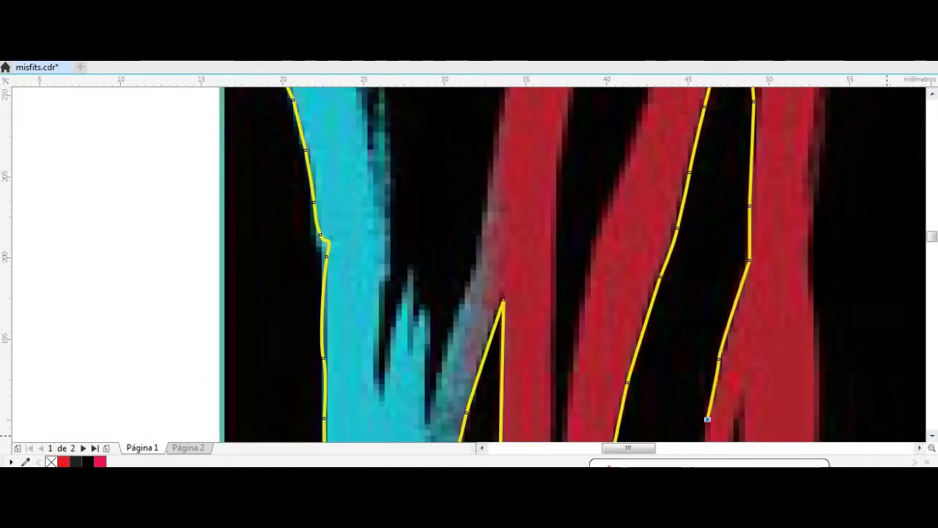
pyautogui.scroll(-3, 708, 410)
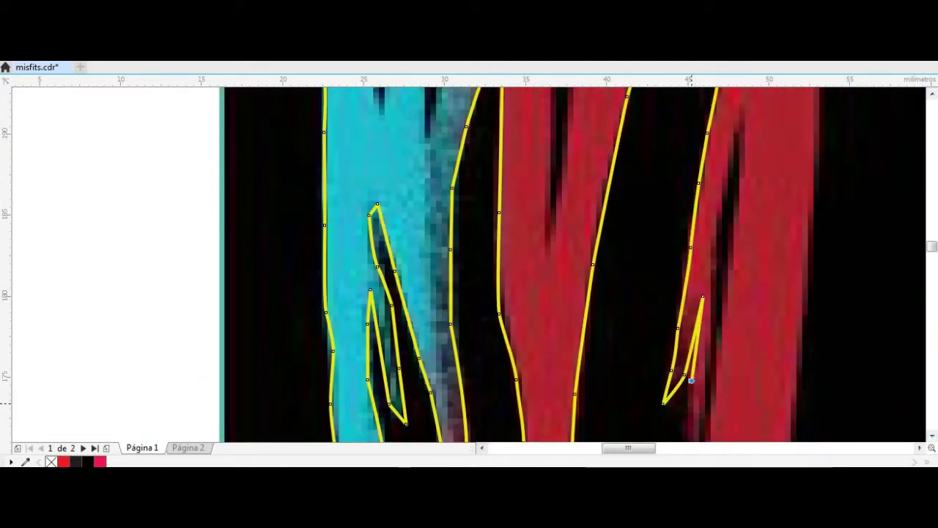
pyautogui.scroll(-3, 691, 379)
pyautogui.click(685, 198)
pyautogui.scroll(3, 683, 256)
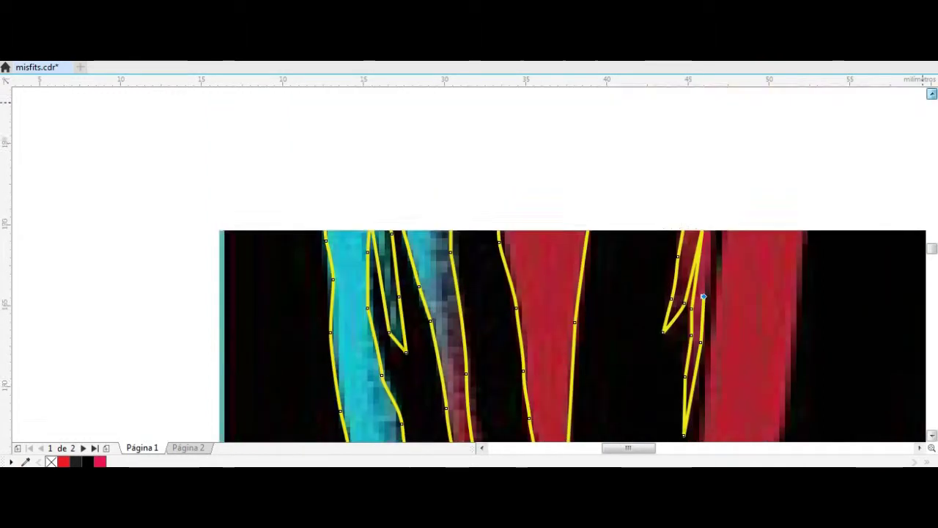
pyautogui.scroll(-2, 572, 263)
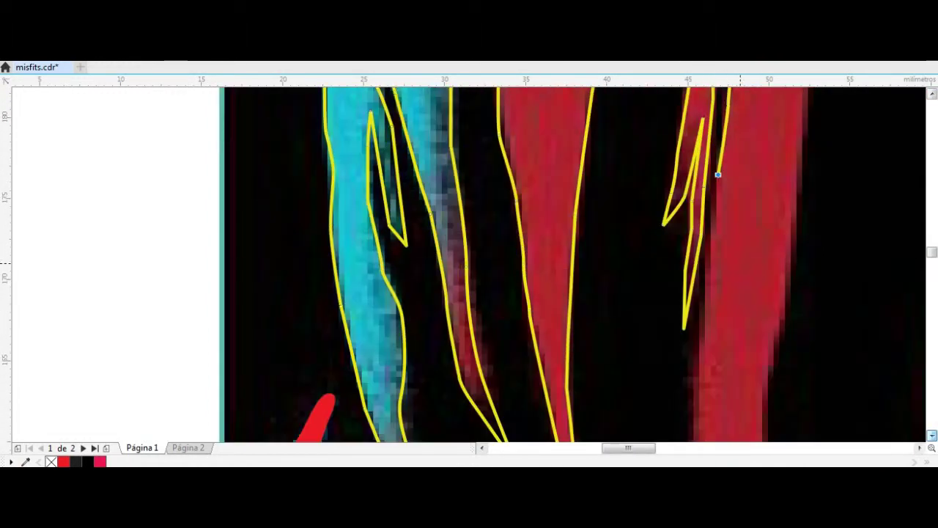
pyautogui.scroll(-2, 697, 350)
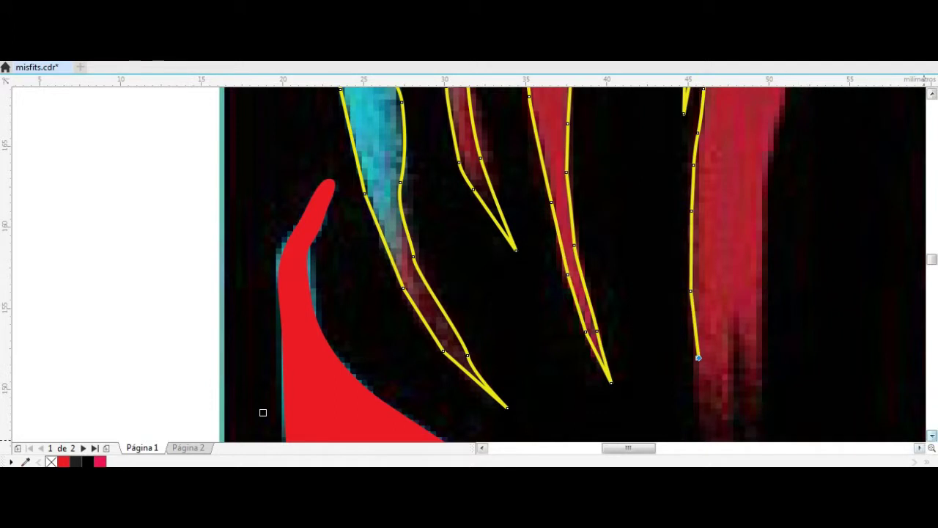
pyautogui.scroll(-1, 694, 293)
pyautogui.click(736, 220)
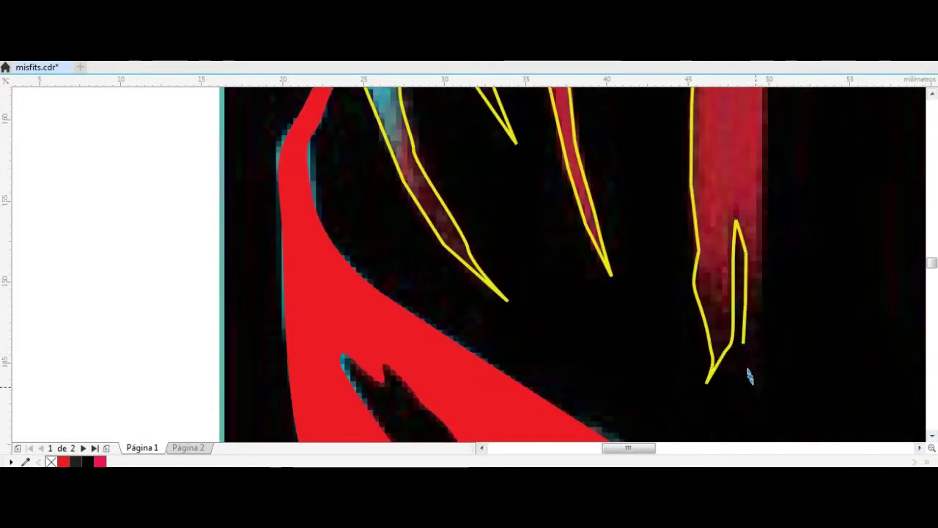
pyautogui.click(762, 183)
# Extend the outline up the black gap's edge and drop the pending curve segment.
pyautogui.scroll(2, 762, 176)
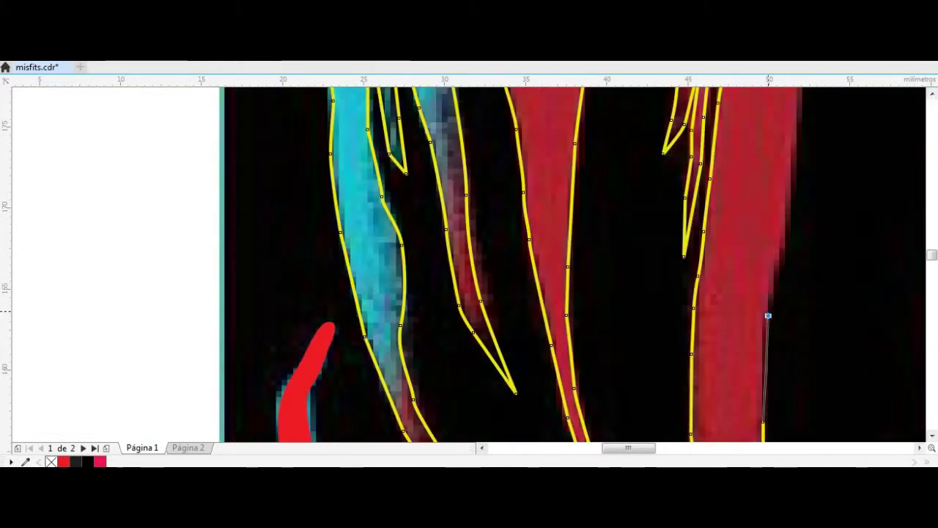
pyautogui.scroll(3, 802, 220)
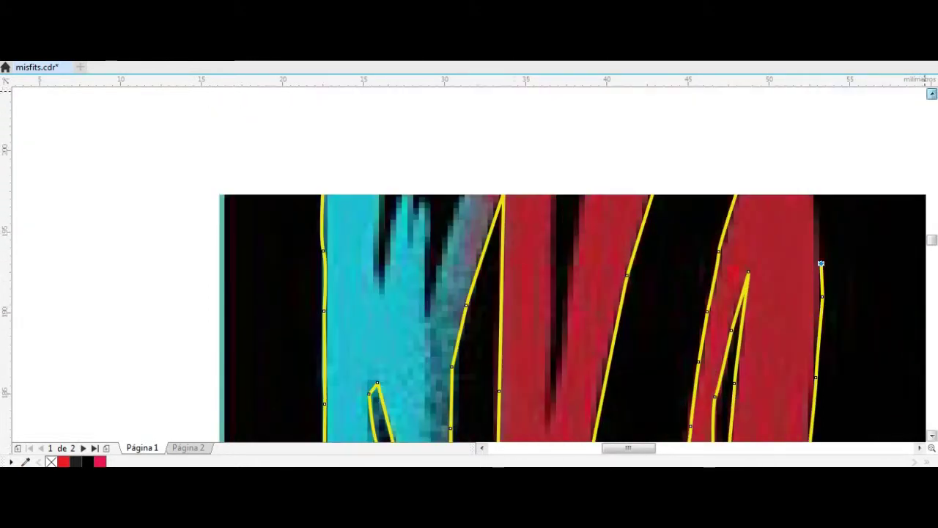
pyautogui.scroll(2, 817, 220)
pyautogui.scroll(2, 829, 220)
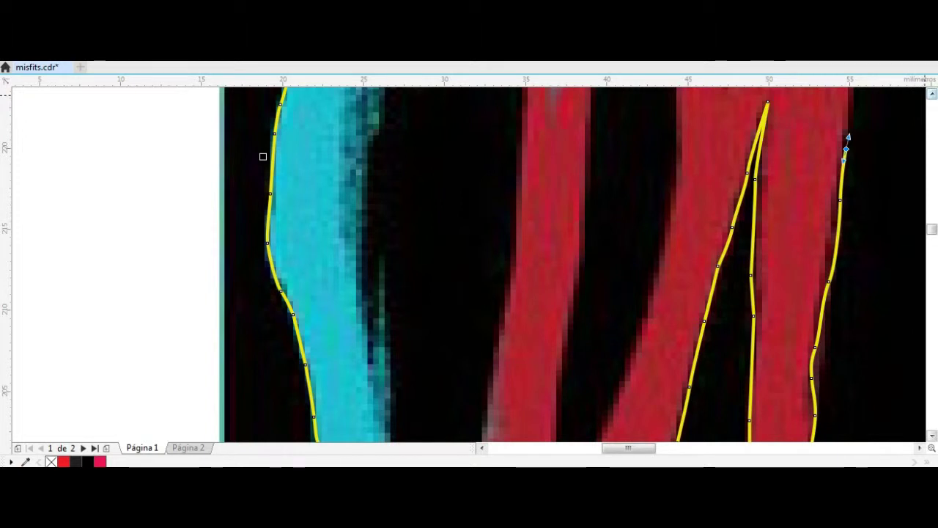
pyautogui.scroll(2, 848, 136)
pyautogui.hscroll(2, 915, 145)
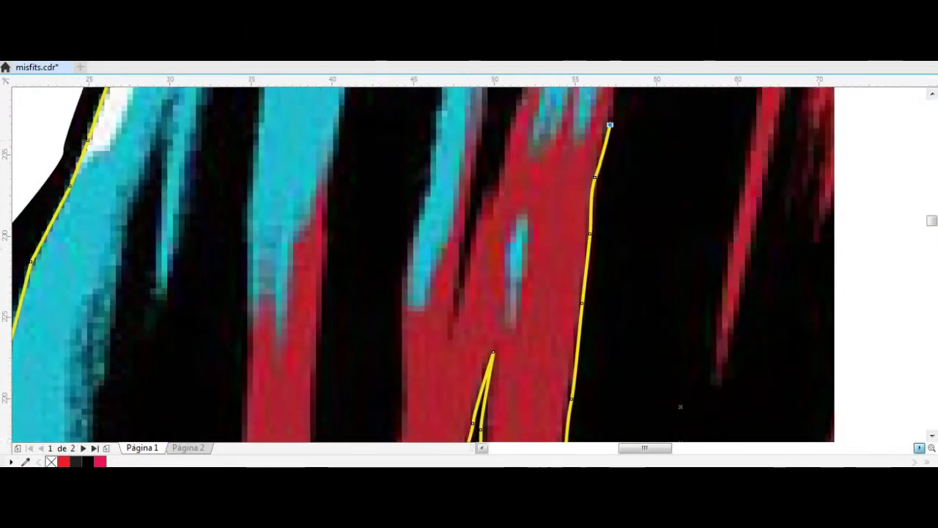
pyautogui.scroll(2, 668, 317)
pyautogui.scroll(2, 859, 104)
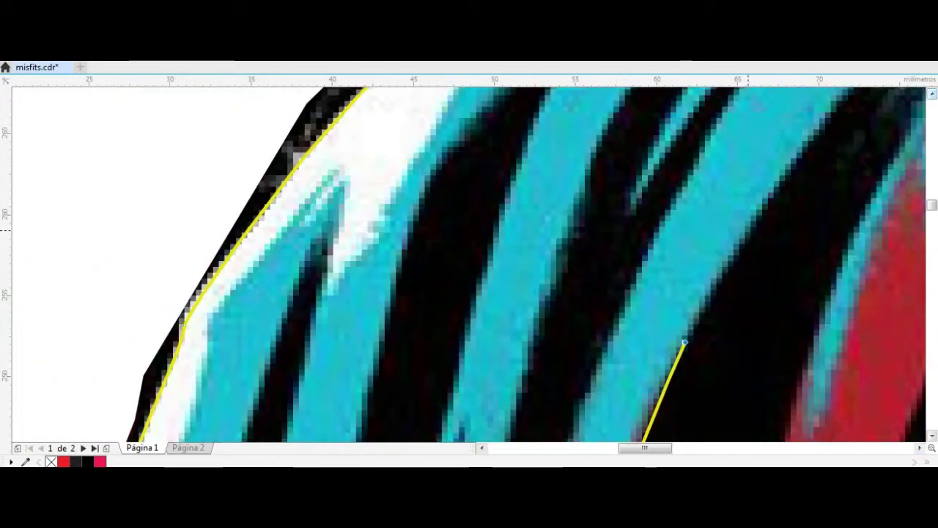
pyautogui.hscroll(2, 858, 104)
pyautogui.scroll(2, 858, 105)
pyautogui.click(608, 268)
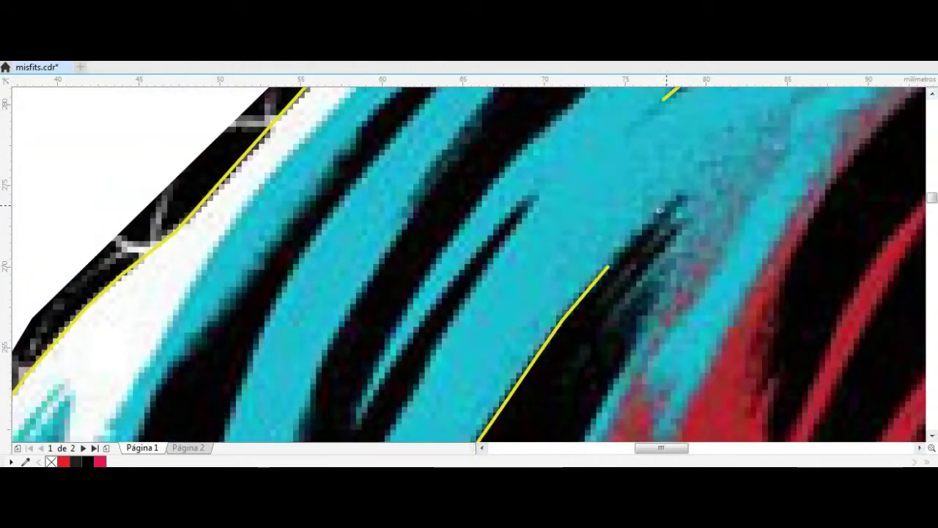
pyautogui.press('space')
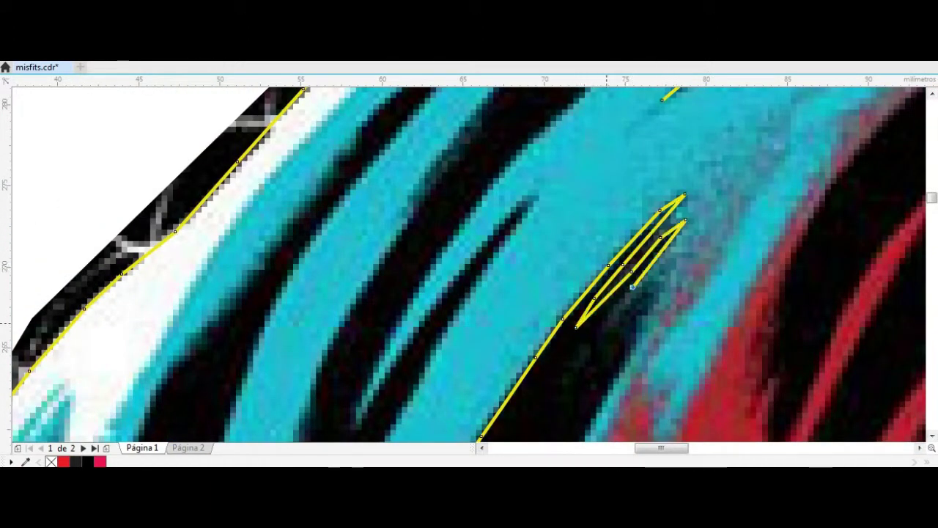
# Carry the outline down across the red stripe to the black gap's bottom and thin sliver.
pyautogui.scroll(-1, 615, 378)
pyautogui.scroll(-3, 596, 198)
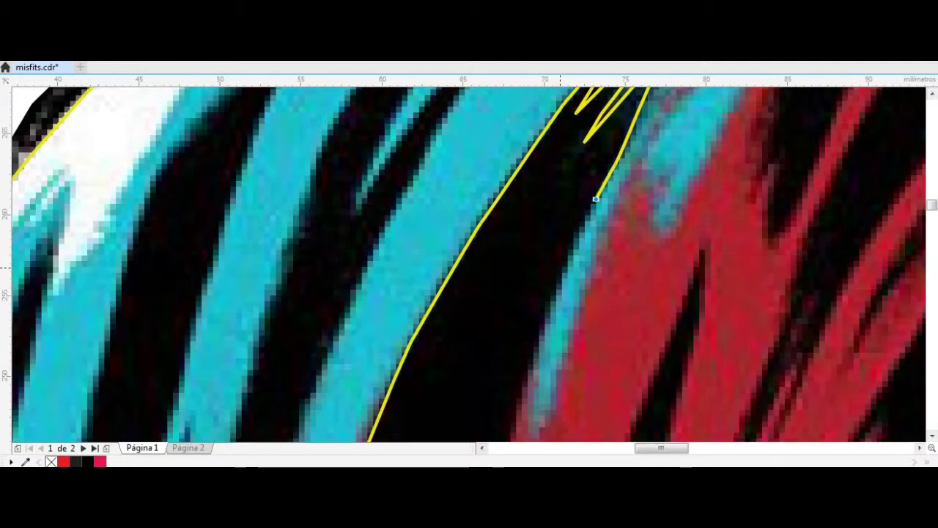
pyautogui.scroll(-3, 525, 381)
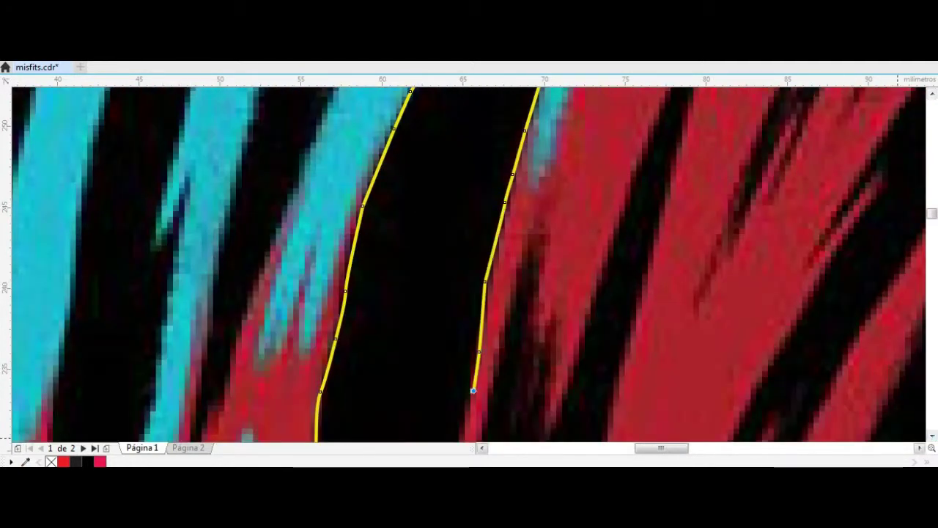
pyautogui.scroll(-5, 405, 335)
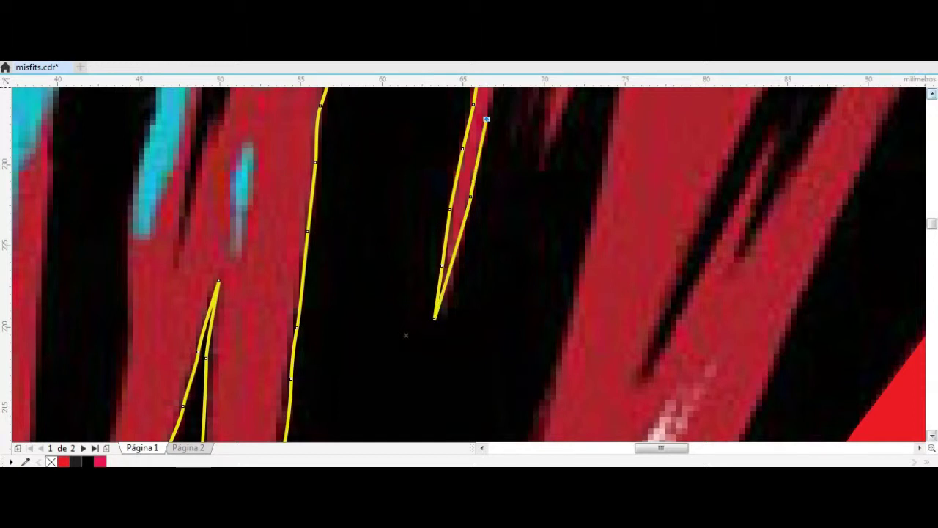
pyautogui.scroll(5, 406, 335)
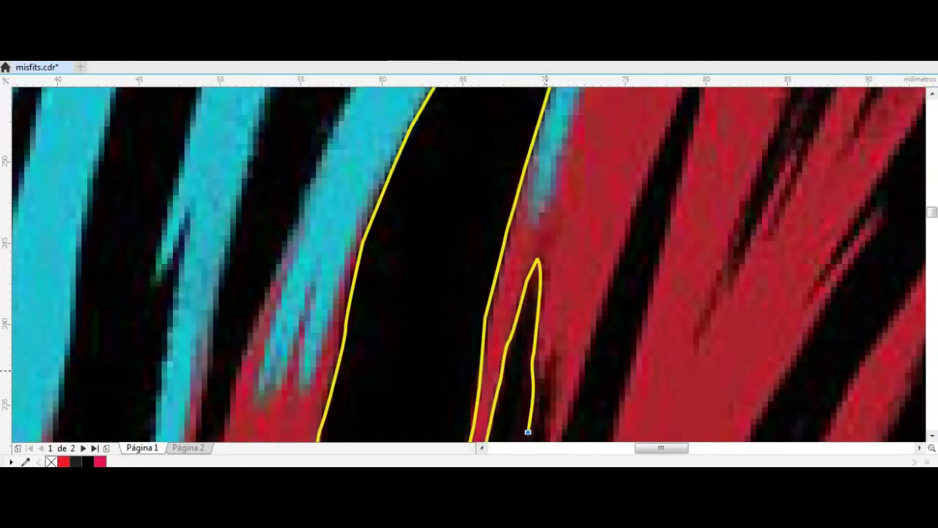
pyautogui.scroll(-2, 555, 346)
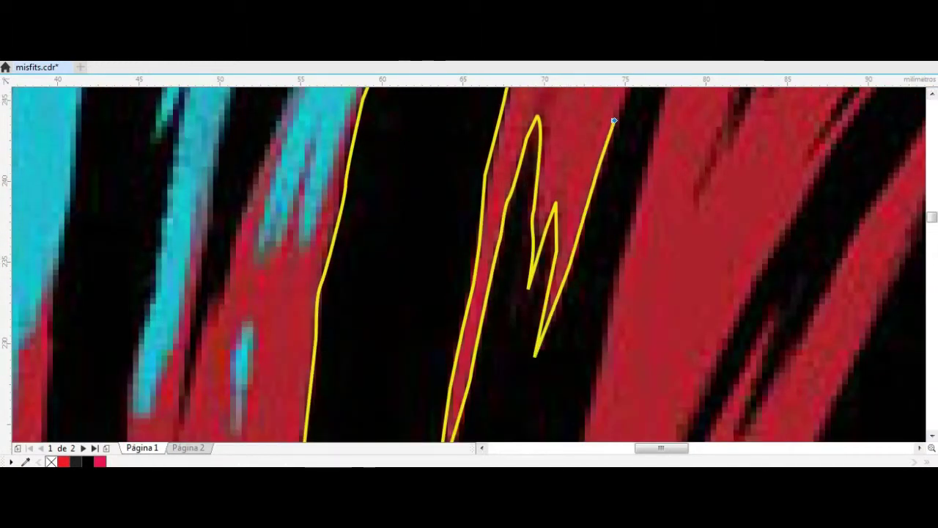
pyautogui.scroll(3, 614, 116)
pyautogui.click(635, 423)
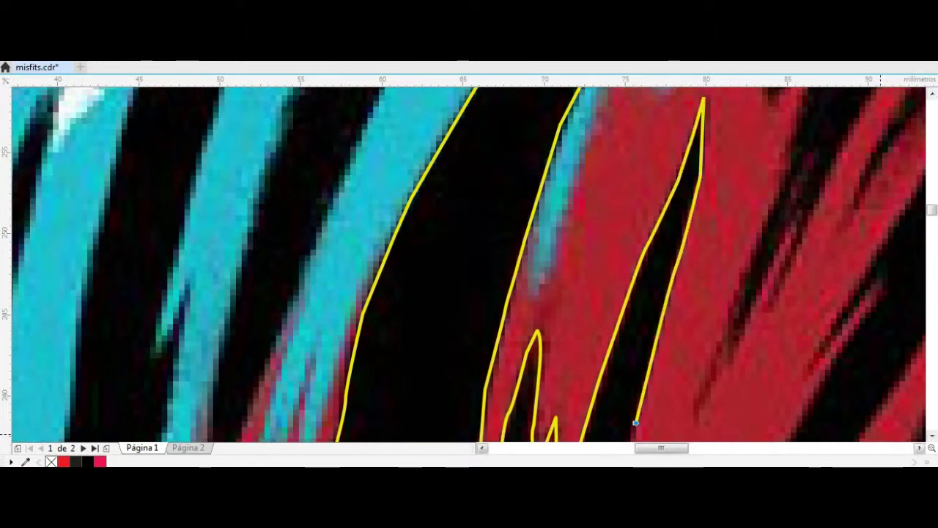
pyautogui.scroll(-4, 636, 423)
pyautogui.click(562, 412)
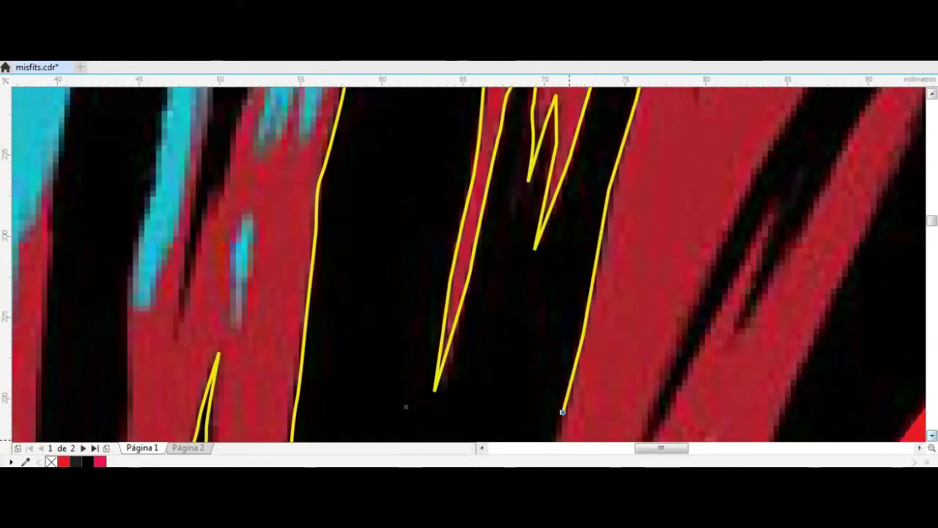
pyautogui.scroll(-3, 562, 412)
pyautogui.scroll(-4, 405, 156)
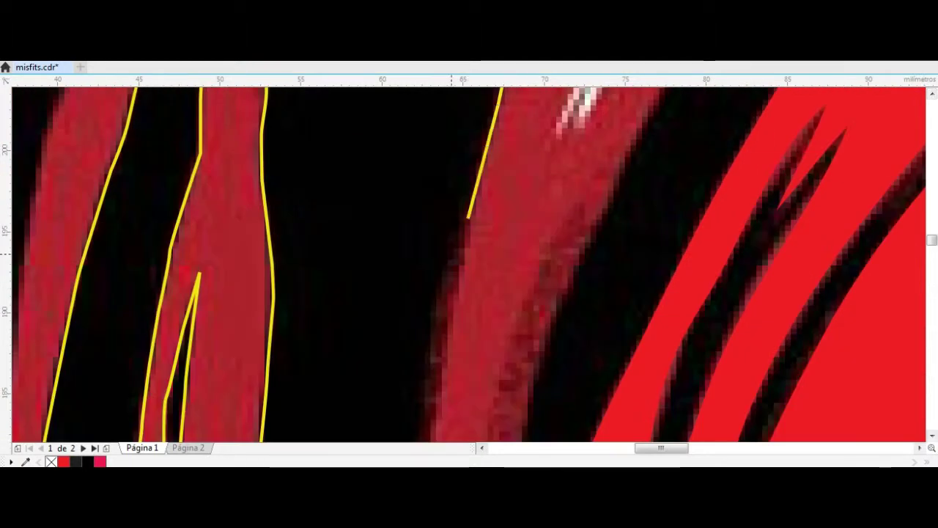
pyautogui.scroll(-4, 431, 423)
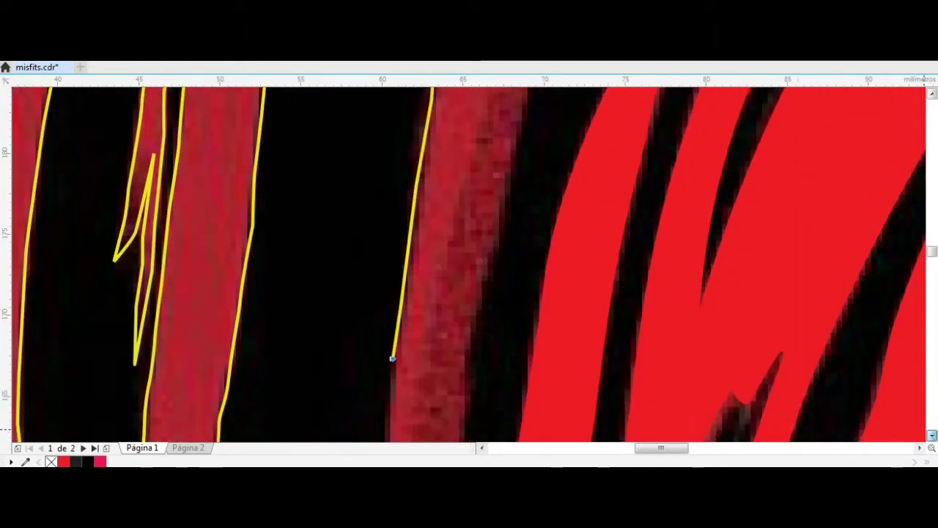
pyautogui.scroll(-4, 401, 342)
pyautogui.click(382, 424)
pyautogui.scroll(-2, 403, 405)
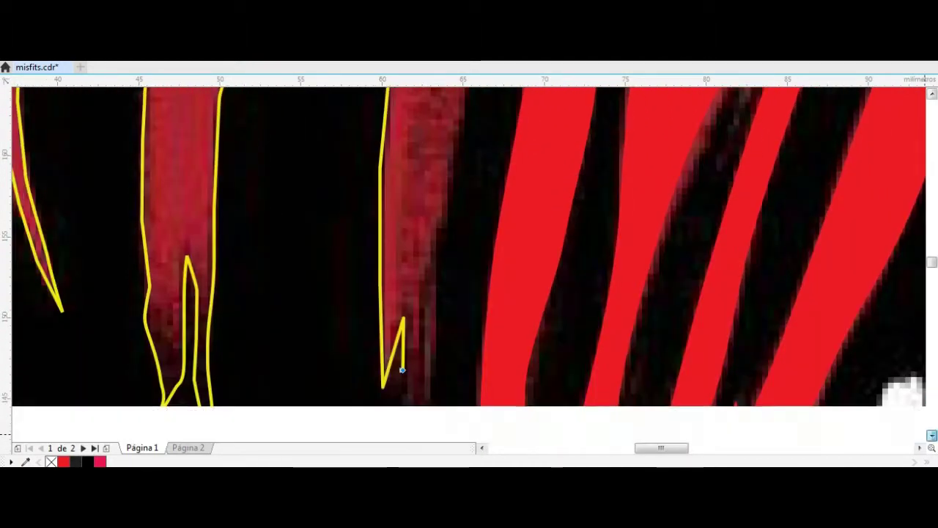
pyautogui.click(417, 229)
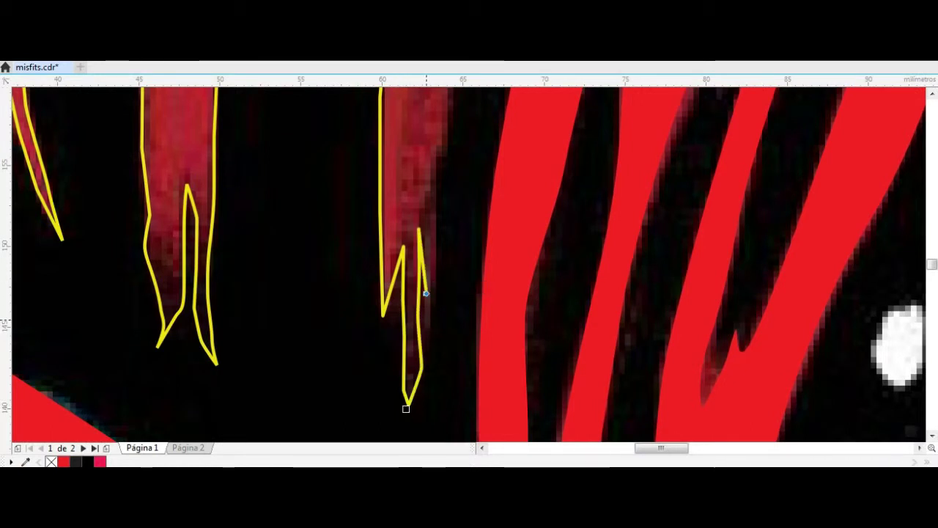
# Trace the stripe outline down into its V-shaped notch.
pyautogui.scroll(3, 444, 137)
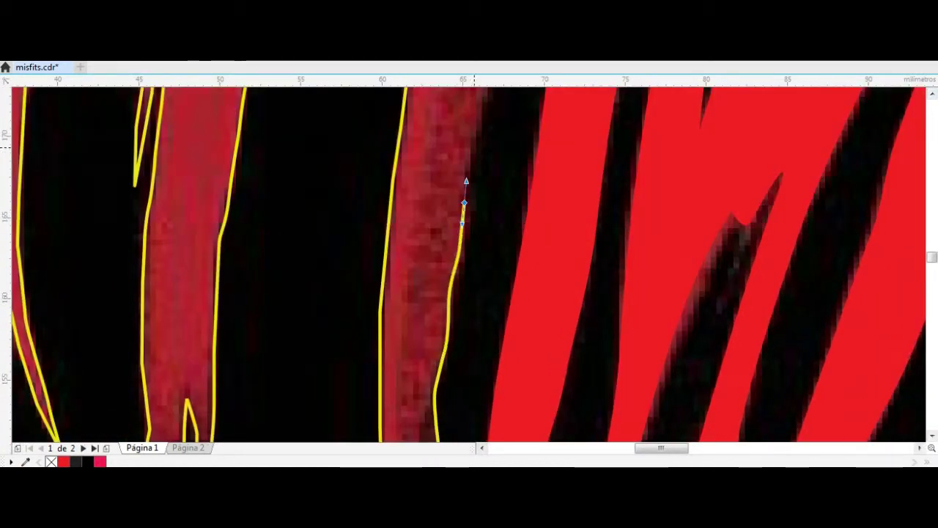
pyautogui.scroll(6, 464, 202)
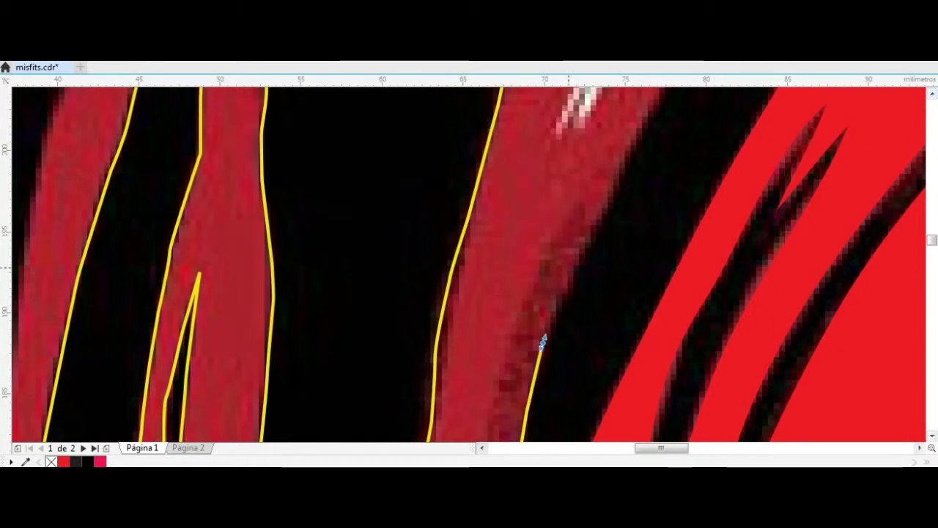
pyautogui.scroll(4, 405, 140)
pyautogui.scroll(1, 755, 195)
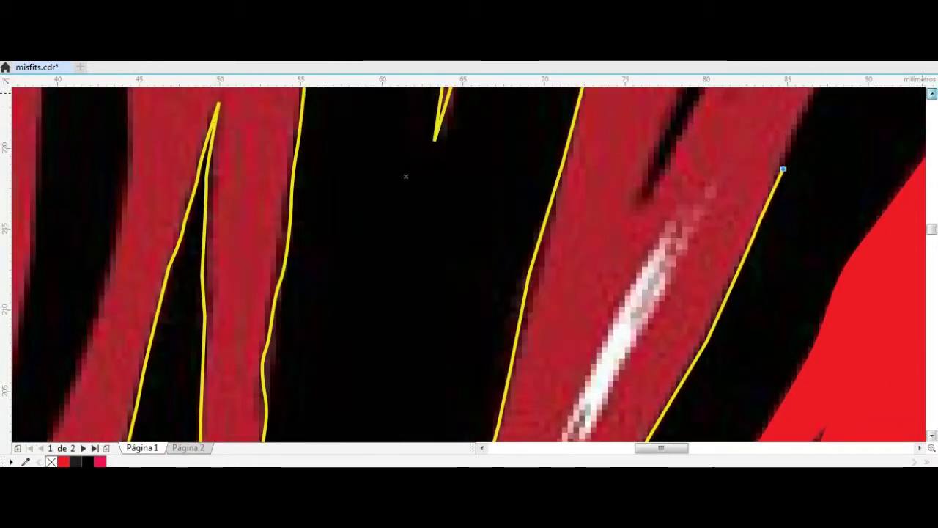
pyautogui.scroll(3, 755, 194)
pyautogui.hscroll(7, 406, 426)
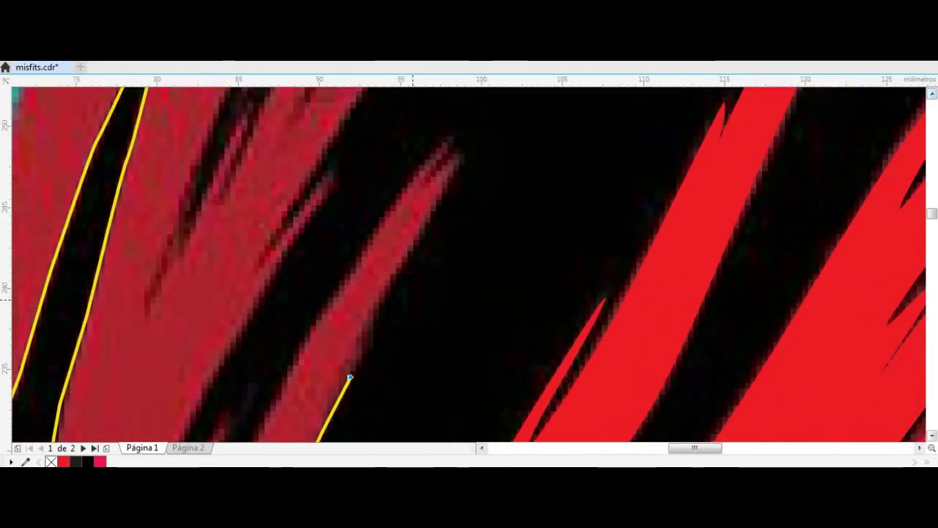
pyautogui.click(469, 144)
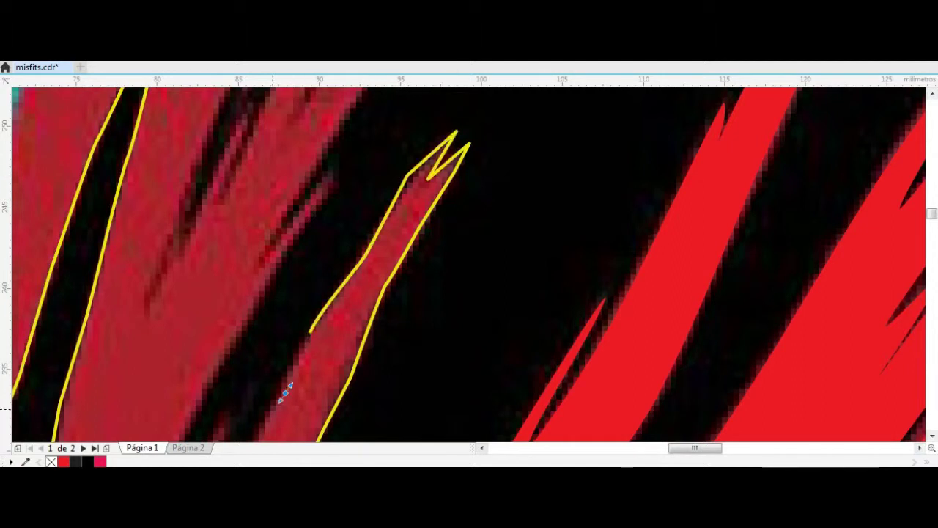
pyautogui.scroll(-3, 550, 426)
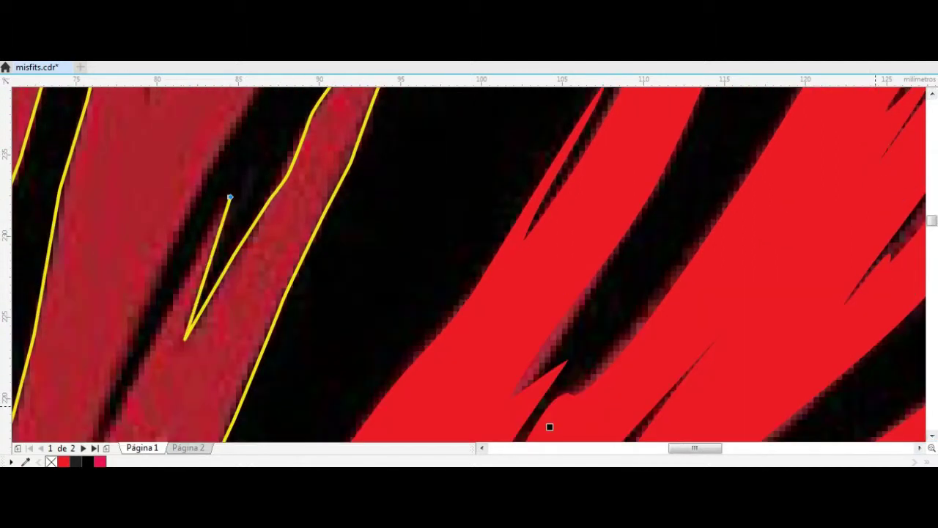
pyautogui.scroll(-1, 230, 197)
pyautogui.click(86, 395)
pyautogui.scroll(4, 550, 355)
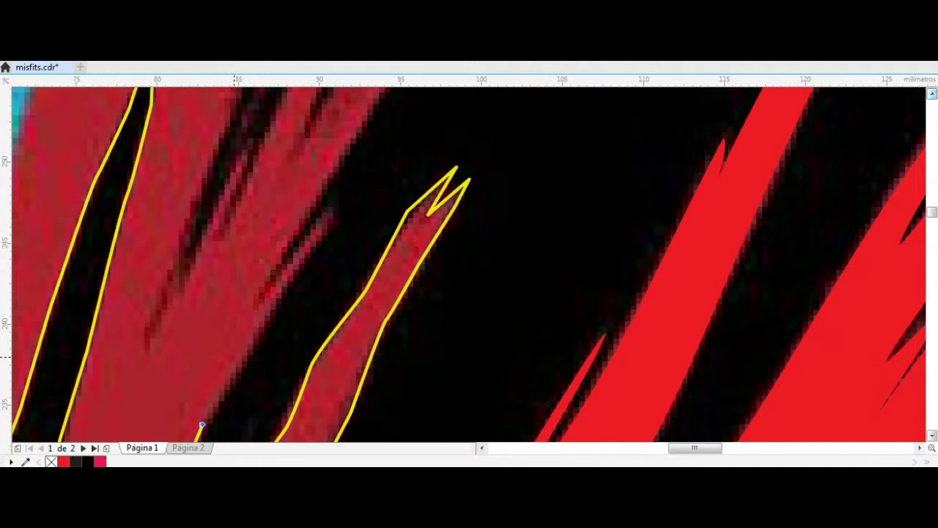
pyautogui.scroll(1, 371, 110)
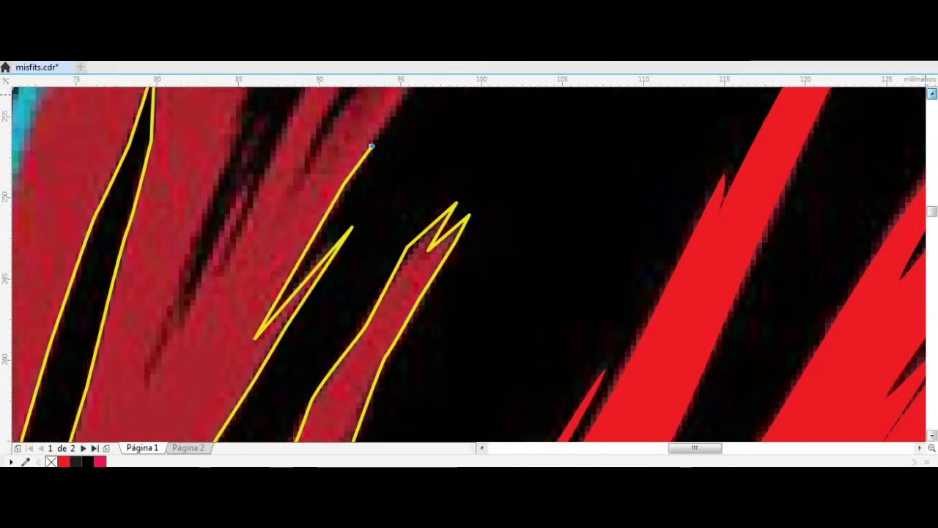
pyautogui.scroll(2, 371, 110)
# Add three more nodes to extend the current stripe outline.
pyautogui.click(301, 401)
pyautogui.click(477, 121)
pyautogui.scroll(3, 477, 122)
pyautogui.click(717, 146)
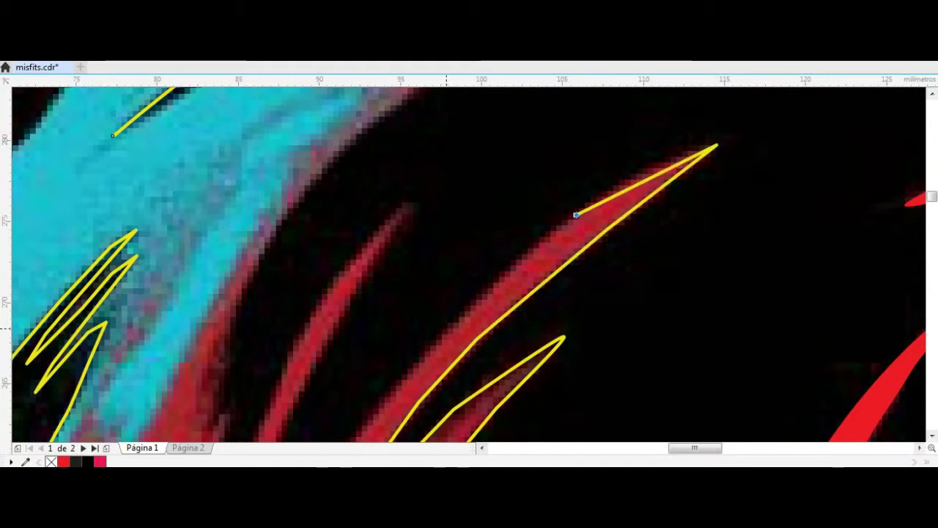
pyautogui.scroll(-5, 576, 214)
pyautogui.scroll(5, 435, 193)
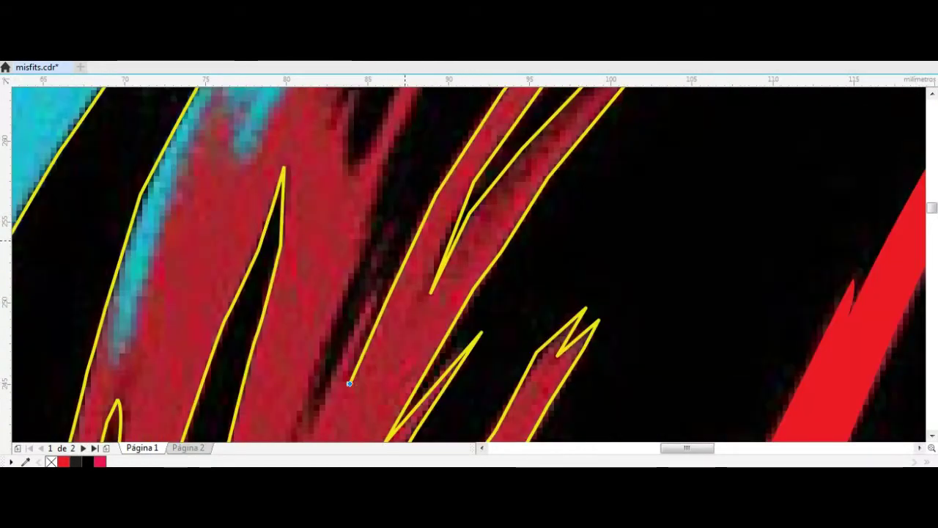
# Trace the next red stripe's tip and notched cyan edge, closing the path on its start node.
pyautogui.click(305, 430)
pyautogui.scroll(3, 399, 136)
pyautogui.click(562, 110)
pyautogui.click(468, 203)
pyautogui.click(407, 301)
pyautogui.click(352, 419)
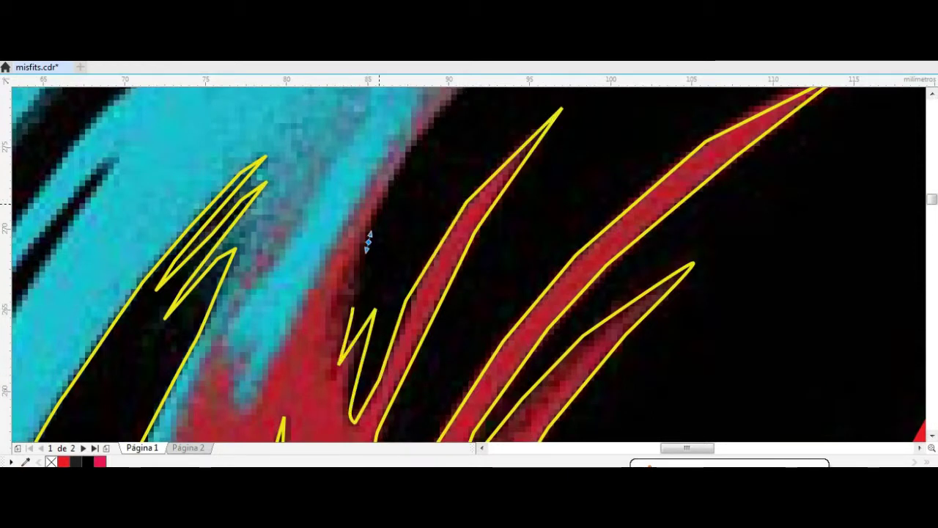
pyautogui.scroll(4, 430, 123)
pyautogui.click(532, 312)
pyautogui.click(576, 282)
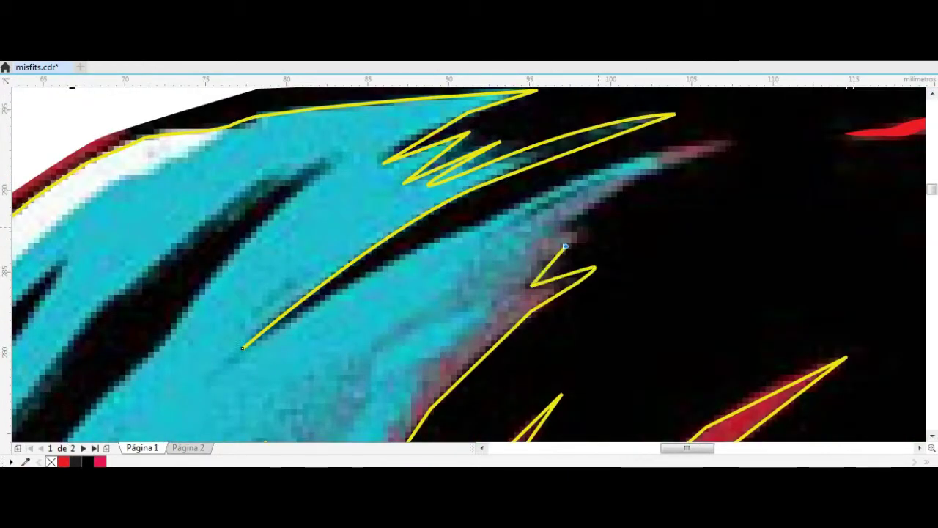
pyautogui.click(565, 179)
pyautogui.click(243, 347)
# Switch to the Smooth tool for the traced curves.
pyautogui.click(33, 111)
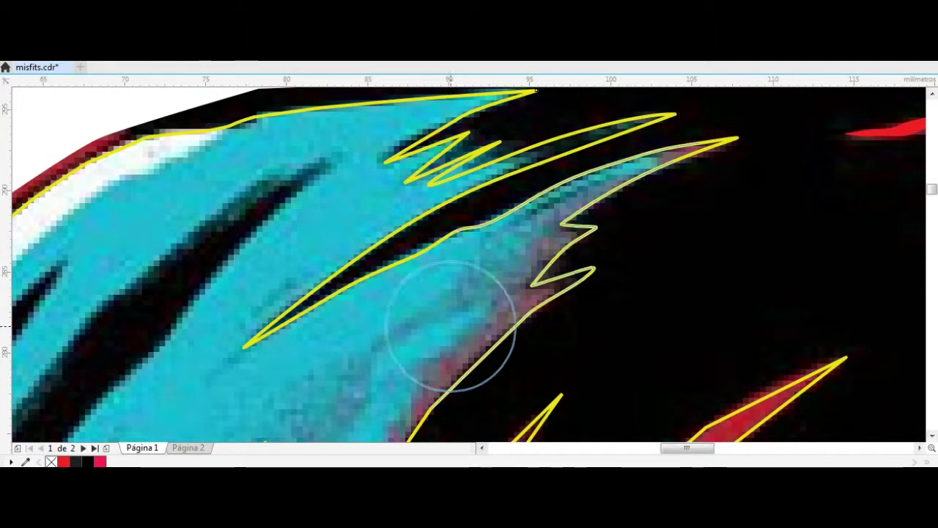
pyautogui.scroll(-3, 143, 171)
pyautogui.scroll(3, 655, 315)
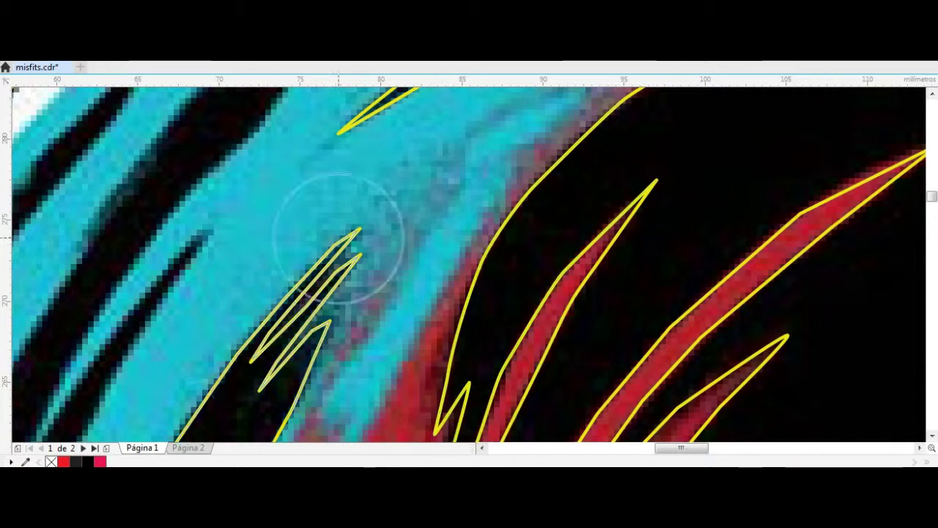
pyautogui.scroll(-2, 729, 227)
pyautogui.scroll(-1, 716, 234)
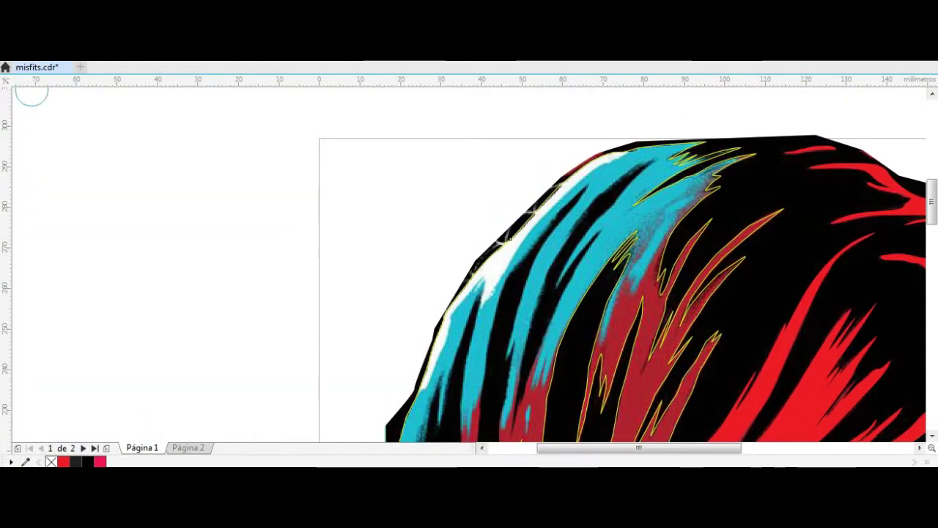
# Save misfits.cdr with the traced hood stripes and view the whole hooded skull.
pyautogui.scroll(-3, 645, 220)
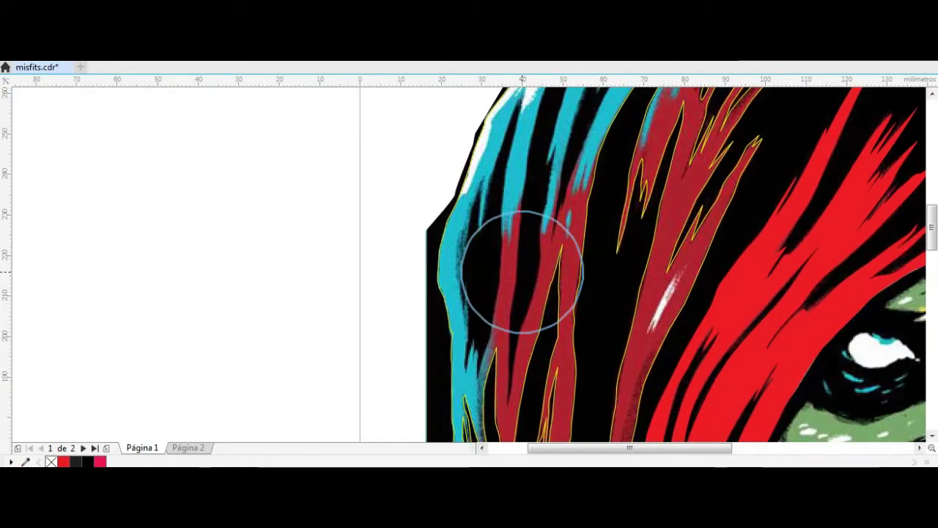
pyautogui.scroll(-6, 463, 192)
pyautogui.scroll(3, 534, 293)
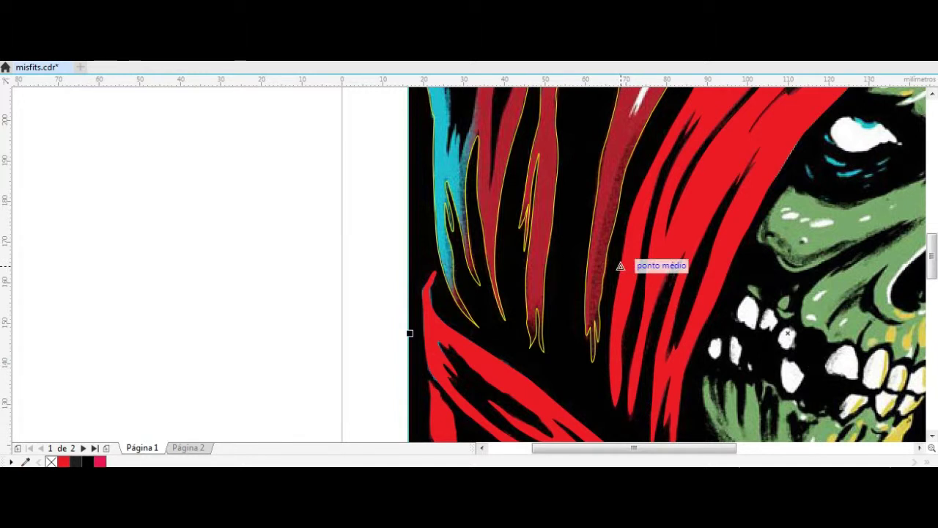
pyautogui.scroll(2, 409, 330)
pyautogui.scroll(6, 645, 279)
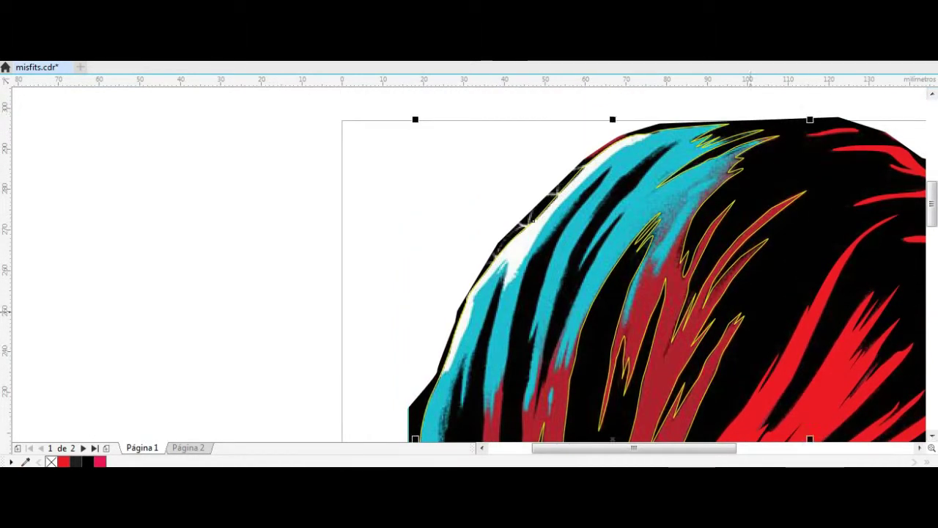
pyautogui.hotkey('ctrl', 'z')
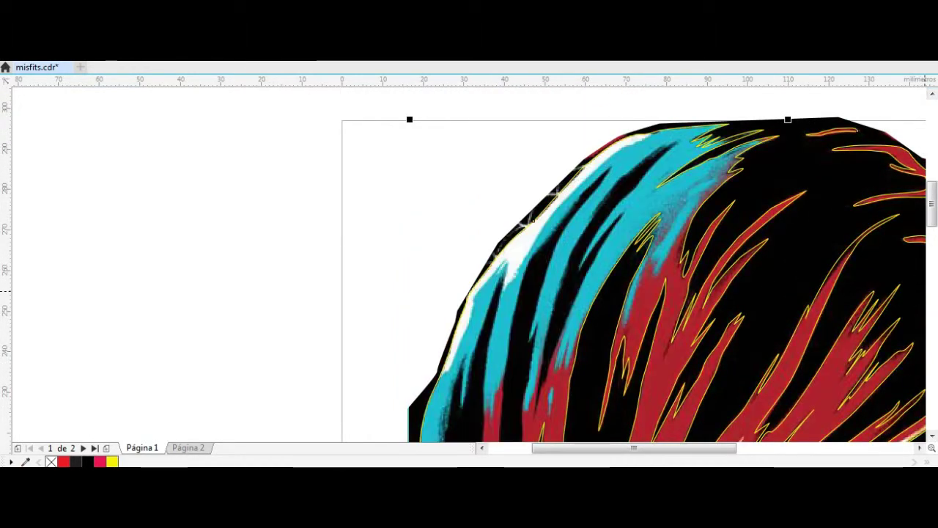
pyautogui.scroll(-3, 634, 279)
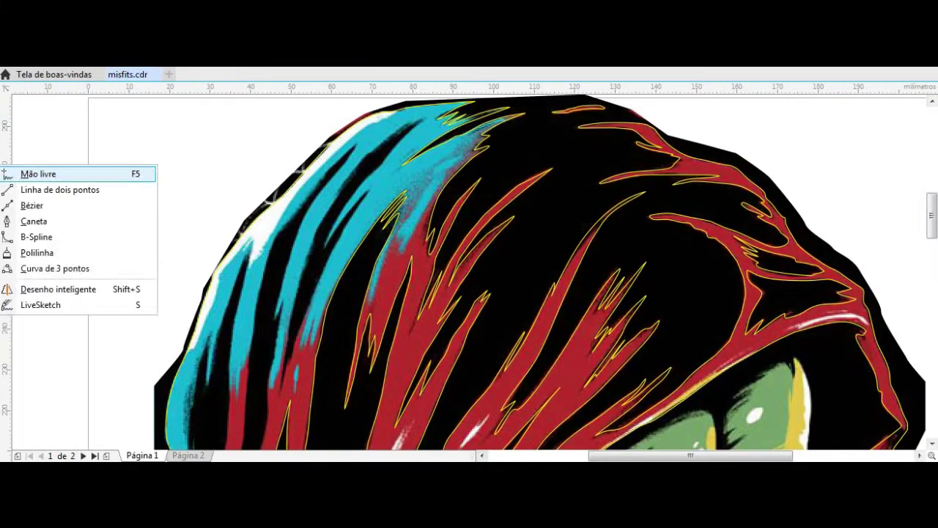
# Select the Freehand (Mão livre) tool to trace along the cyan stripe.
pyautogui.click(29, 174)
pyautogui.scroll(3, 392, 158)
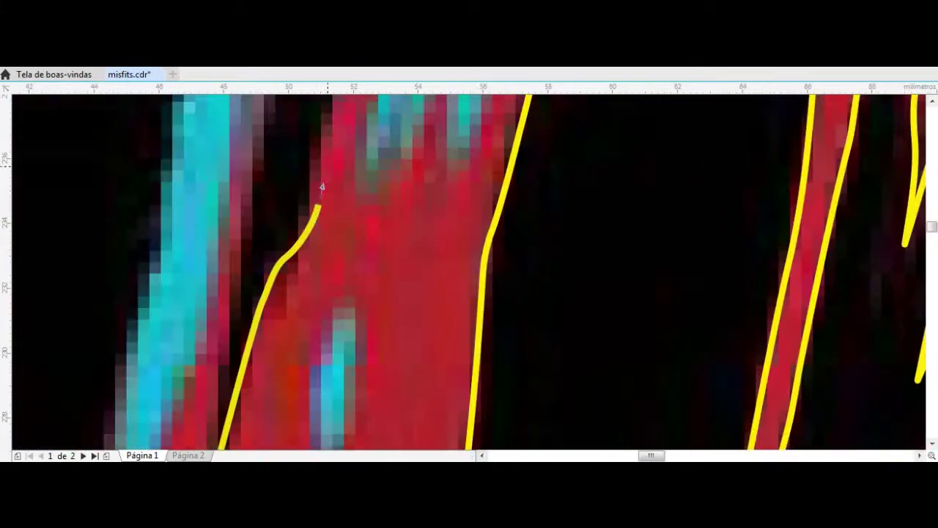
pyautogui.scroll(-2, 392, 157)
pyautogui.scroll(3, 392, 158)
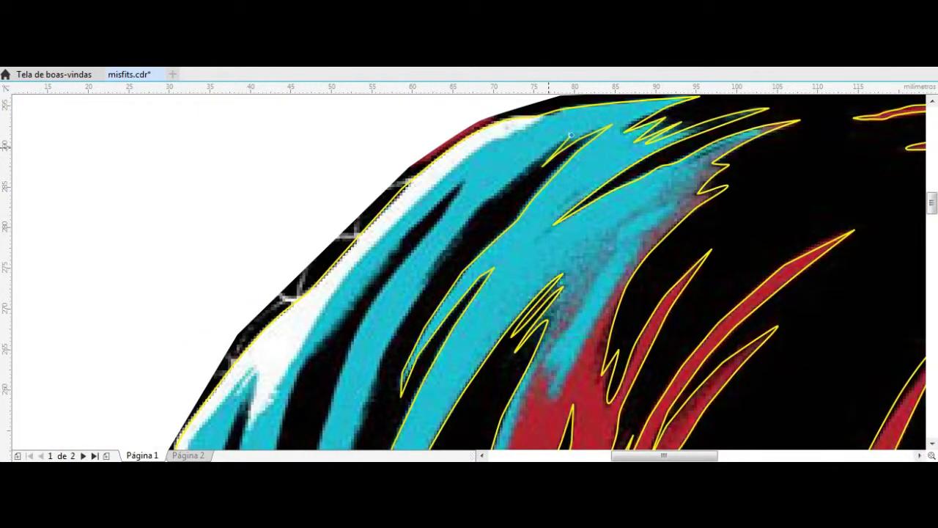
pyautogui.scroll(-5, 429, 269)
pyautogui.scroll(5, 560, 192)
# Choose Suavizar (Smooth) from the Shape-tool flyout.
pyautogui.click(3, 98)
pyautogui.click(31, 120)
pyautogui.scroll(-3, 628, 271)
pyautogui.scroll(3, 628, 272)
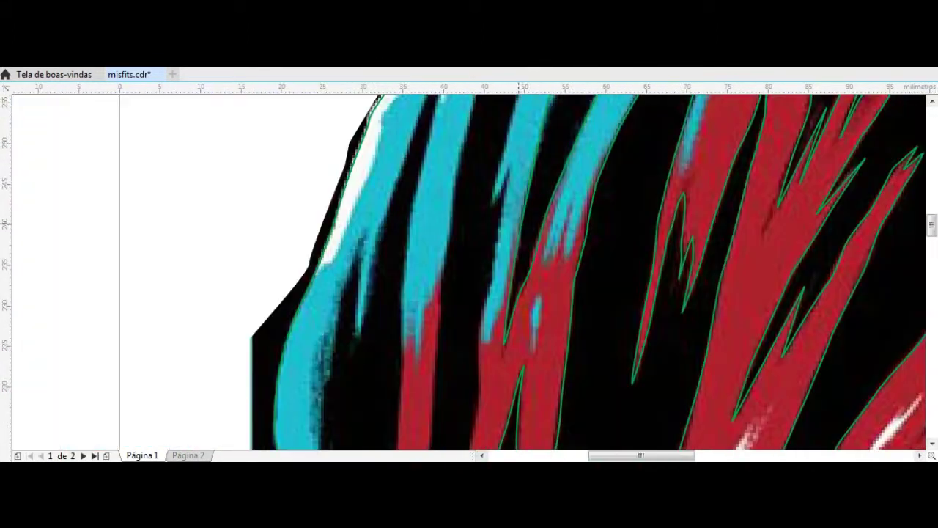
pyautogui.scroll(3, 520, 271)
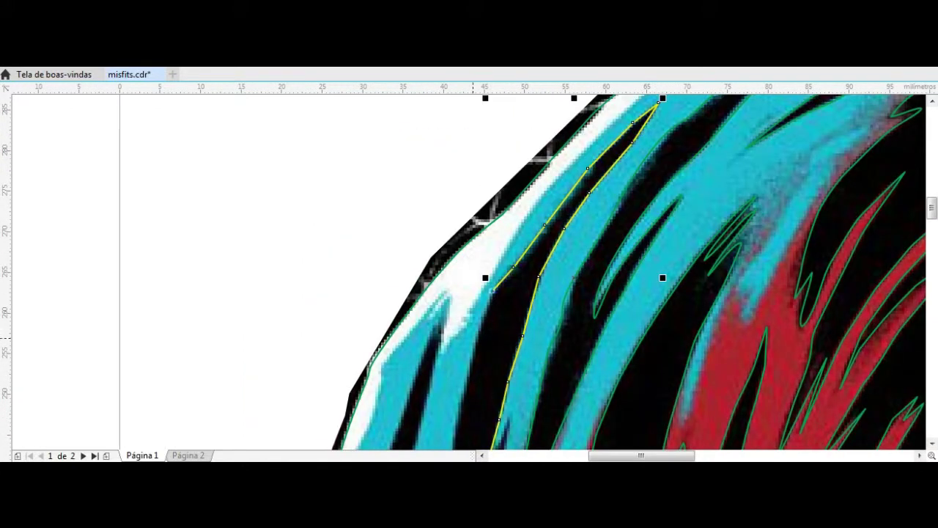
# Draw a freehand curve along the left cyan stripe at the hood's upper edge.
pyautogui.scroll(-3, 491, 290)
pyautogui.scroll(-3, 439, 339)
pyautogui.moveTo(429, 149)
pyautogui.mouseDown()
pyautogui.moveTo(412, 435)
pyautogui.moveTo(478, 185)
pyautogui.mouseUp()
pyautogui.scroll(3, 480, 338)
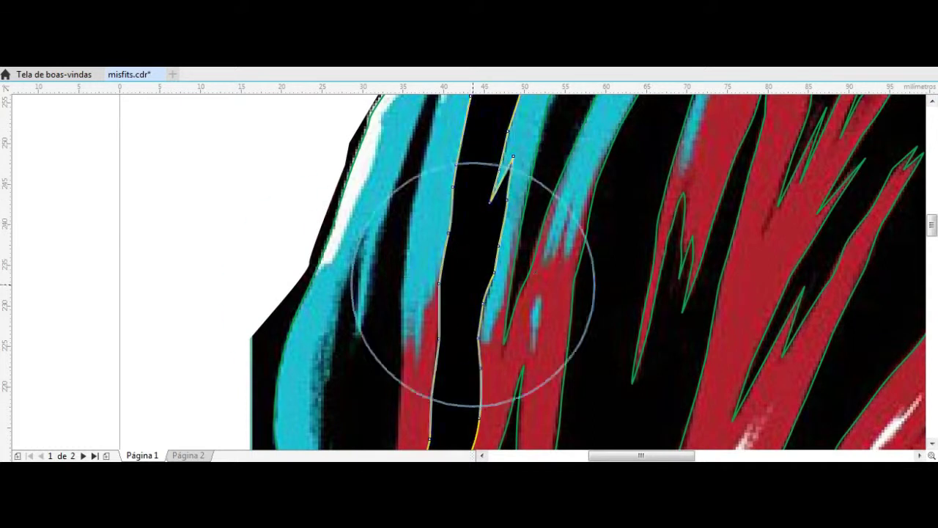
pyautogui.scroll(-2, 503, 356)
pyautogui.scroll(2, 387, 414)
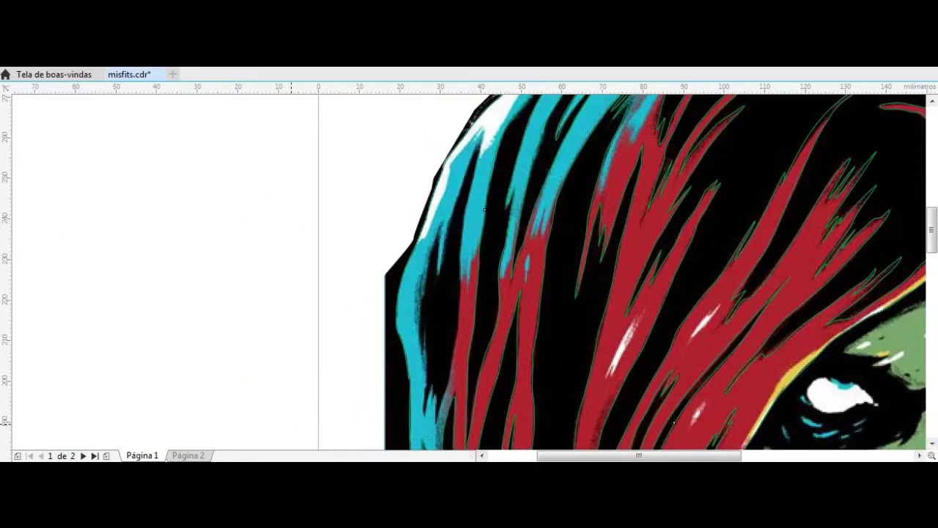
pyautogui.scroll(3, 404, 410)
pyautogui.scroll(3, 469, 367)
pyautogui.scroll(-3, 506, 293)
# Stretch the curve's end node down along the cyan strands and zoom out.
pyautogui.moveTo(506, 141); pyautogui.dragTo(571, 304)
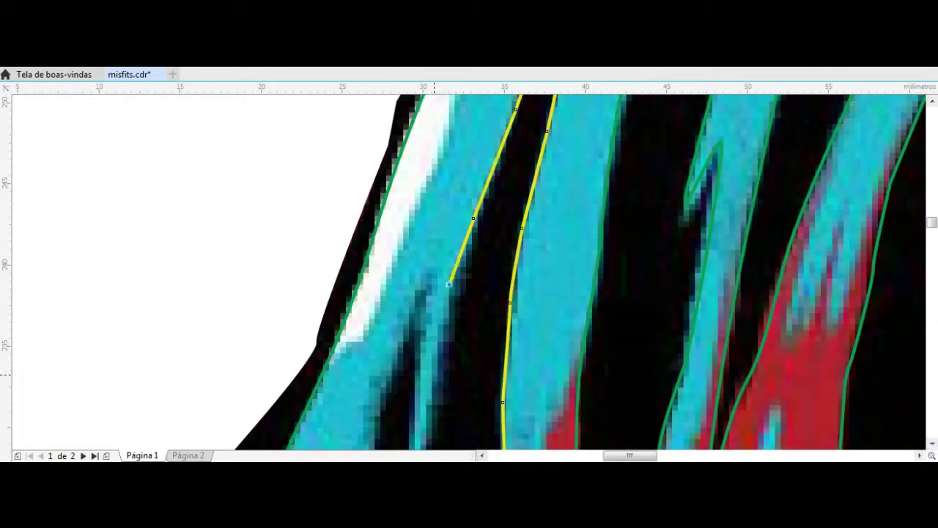
pyautogui.scroll(3, 515, 360)
pyautogui.scroll(-5, 359, 385)
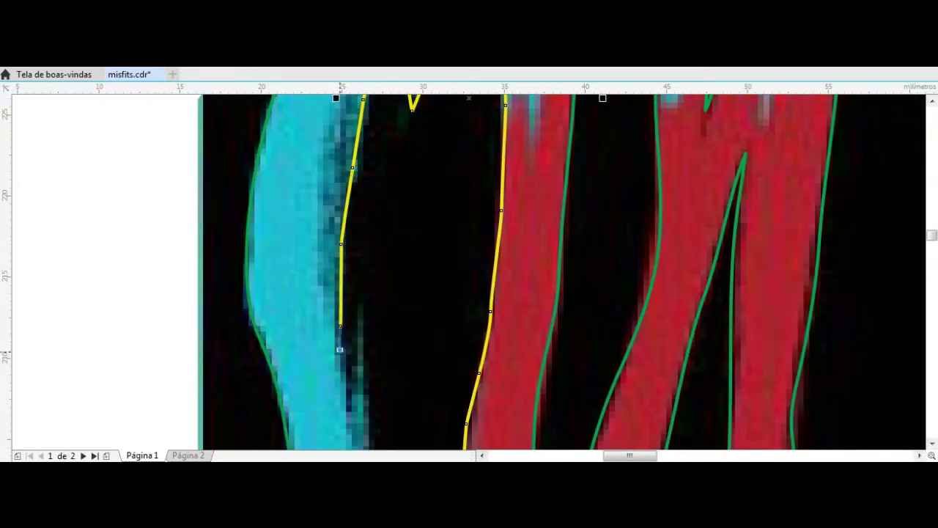
pyautogui.scroll(-4, 363, 399)
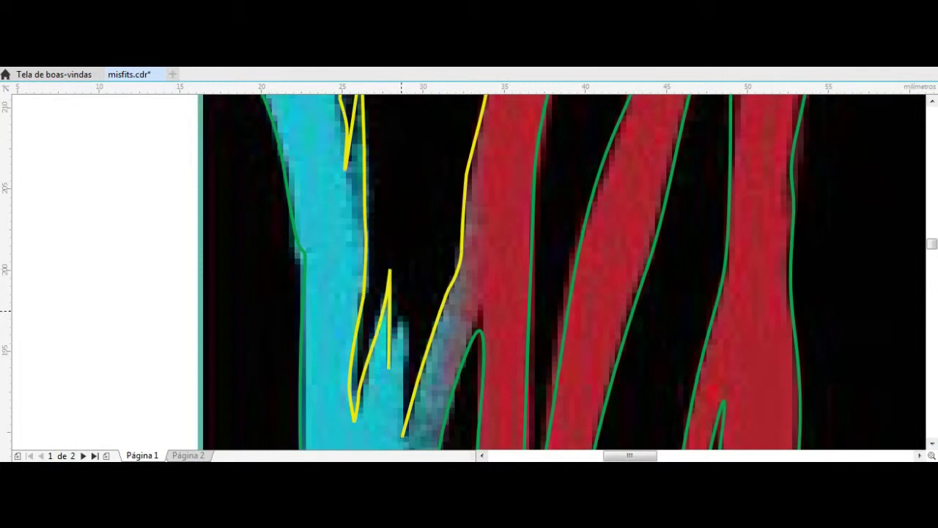
pyautogui.scroll(-4, 608, 272)
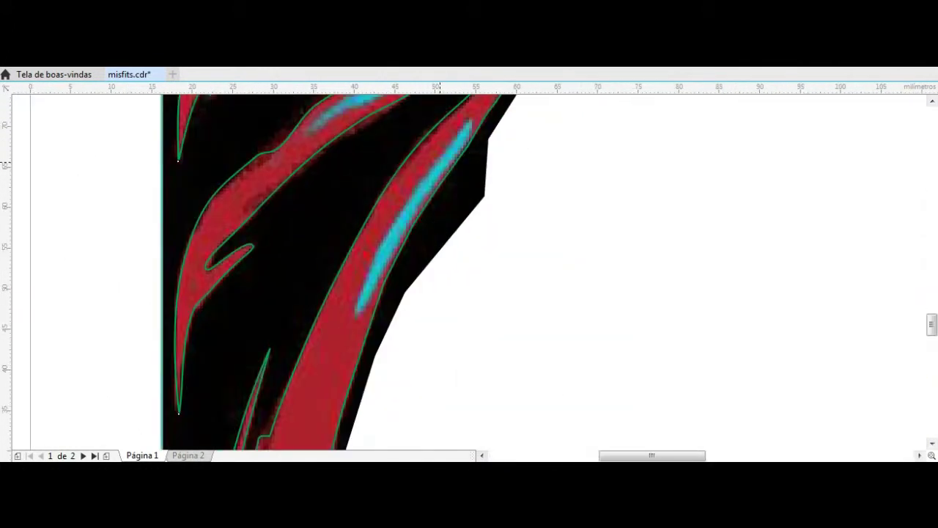
# Switch to the Freehand tool and start outlining the cyan streak at the hood's top-left.
pyautogui.click(6, 174)
pyautogui.click(37, 174)
pyautogui.moveTo(470, 123); pyautogui.dragTo(466, 133)
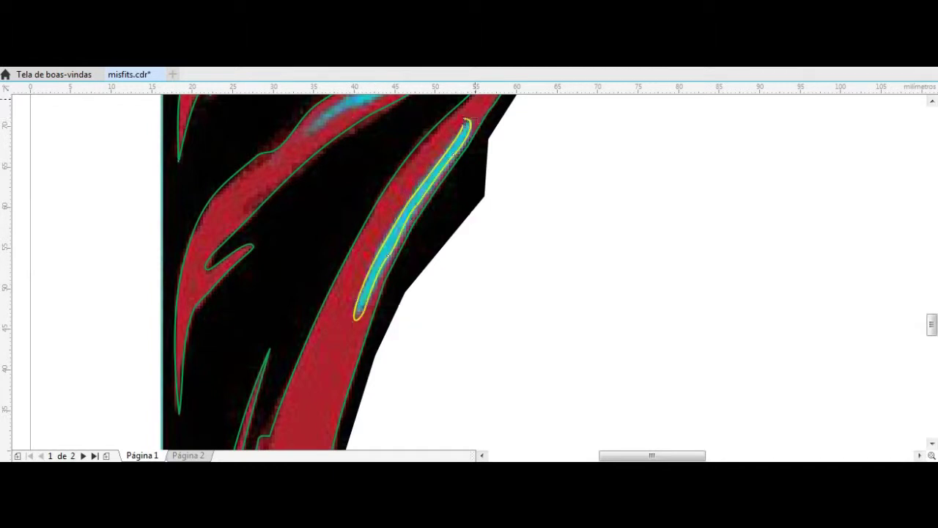
pyautogui.scroll(4, 477, 117)
pyautogui.scroll(-4, 460, 205)
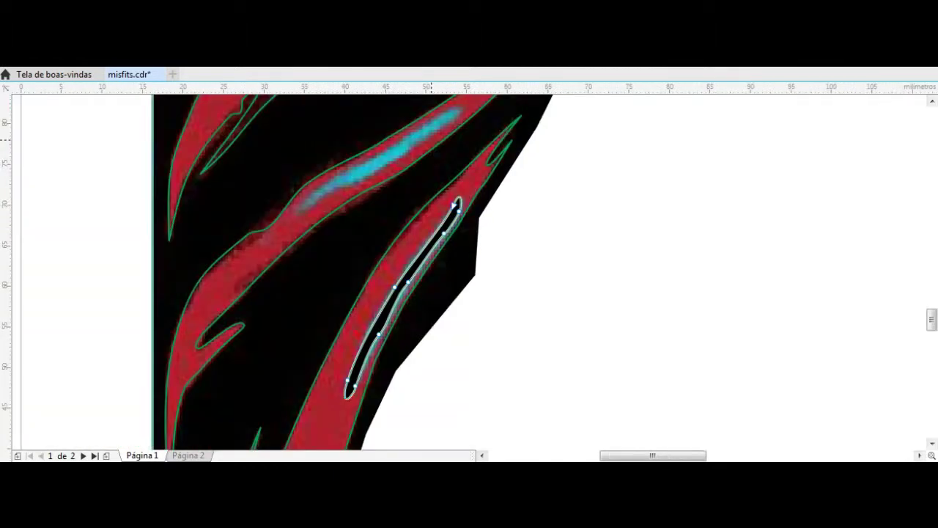
# Select the cyan-streak curve and close its freehand outline.
pyautogui.click(373, 162)
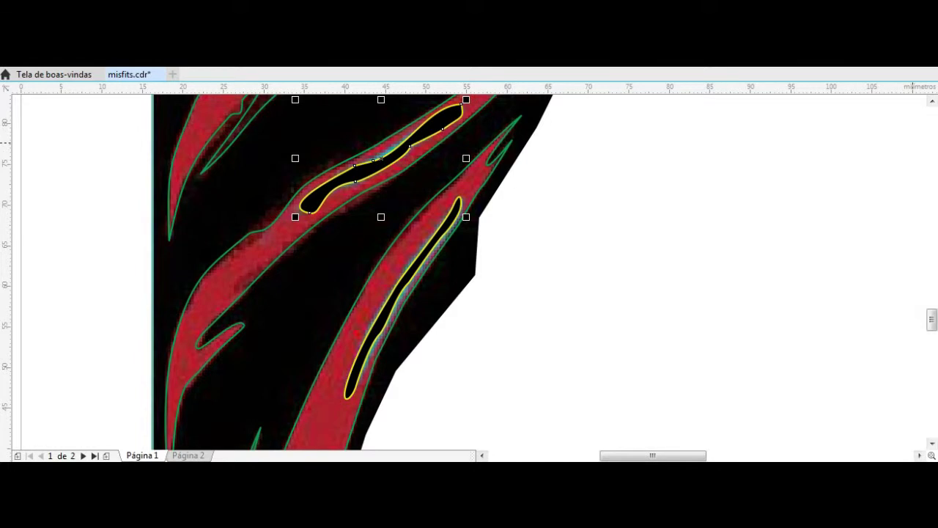
pyautogui.scroll(5, 374, 162)
pyautogui.moveTo(269, 307); pyautogui.dragTo(367, 180)
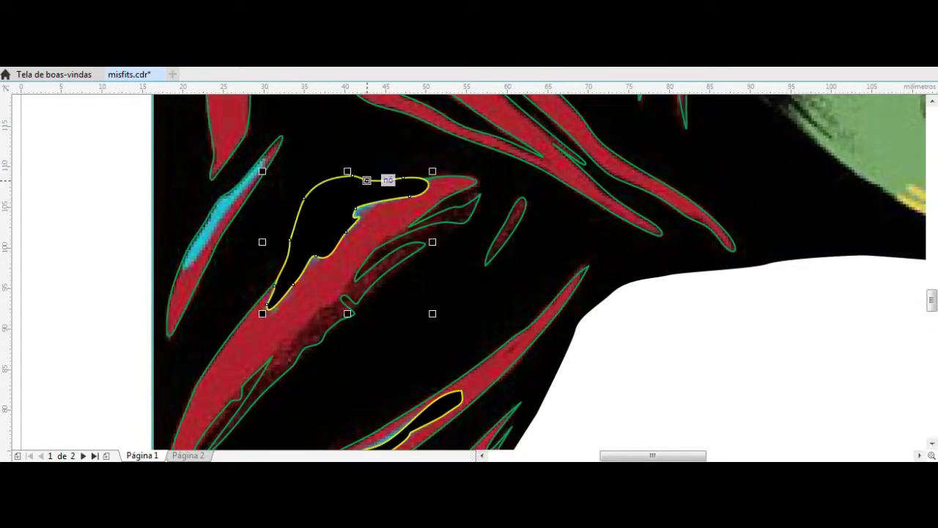
pyautogui.scroll(6, 261, 147)
pyautogui.moveTo(156, 271); pyautogui.dragTo(223, 326)
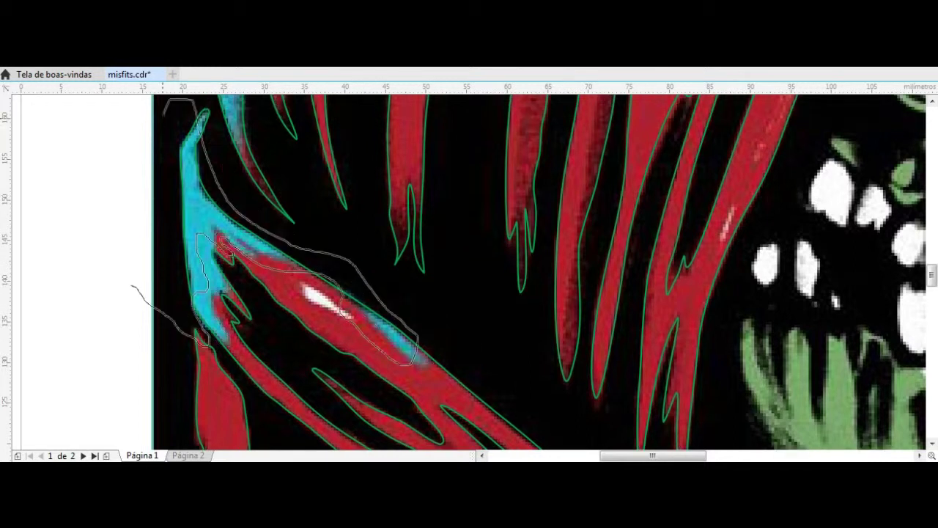
# Outline the adjoining cyan and red streak with a freehand curve.
pyautogui.moveTo(412, 299); pyautogui.dragTo(155, 277)
pyautogui.scroll(-2, 157, 282)
pyautogui.scroll(2, 220, 308)
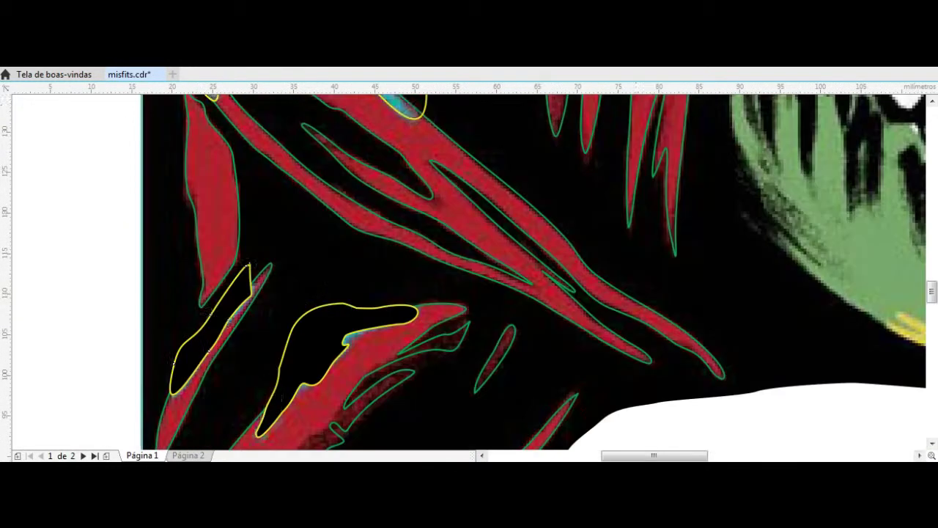
pyautogui.scroll(1, 220, 308)
pyautogui.scroll(-1, 219, 308)
pyautogui.scroll(2, 220, 308)
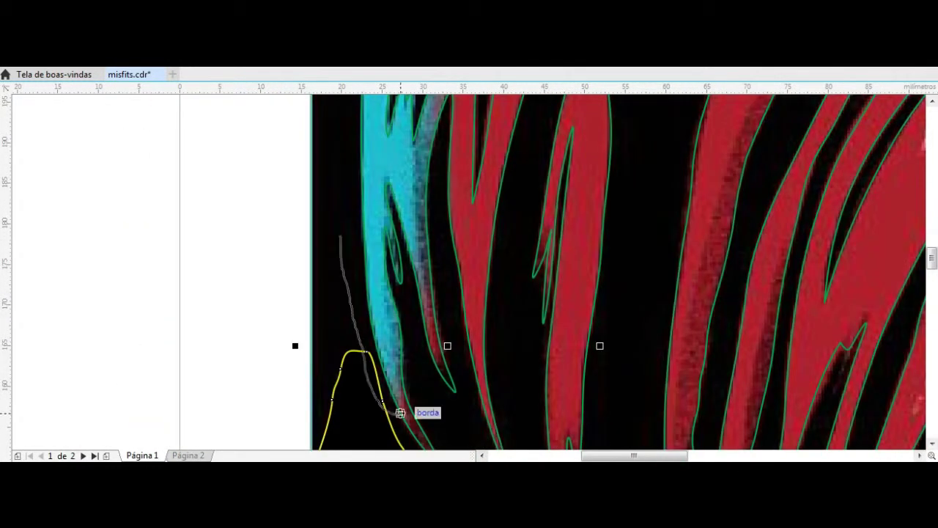
pyautogui.scroll(5, 619, 271)
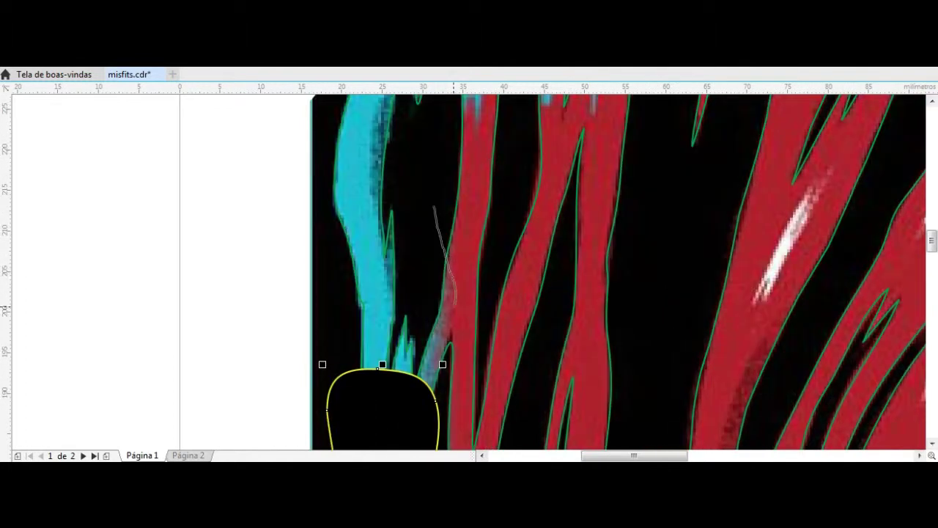
pyautogui.scroll(3, 620, 272)
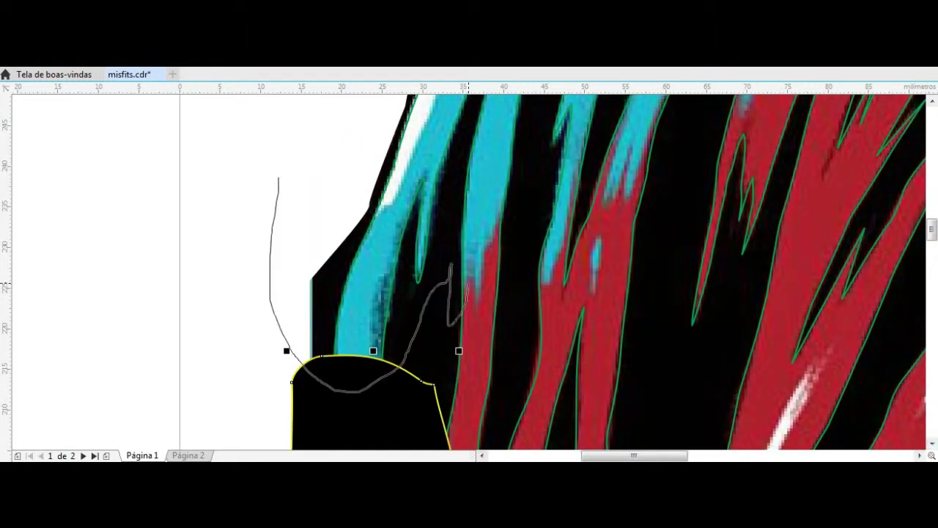
# Trace two black gaps at the hood's left edge as closed curves.
pyautogui.moveTo(565, 253); pyautogui.dragTo(277, 177)
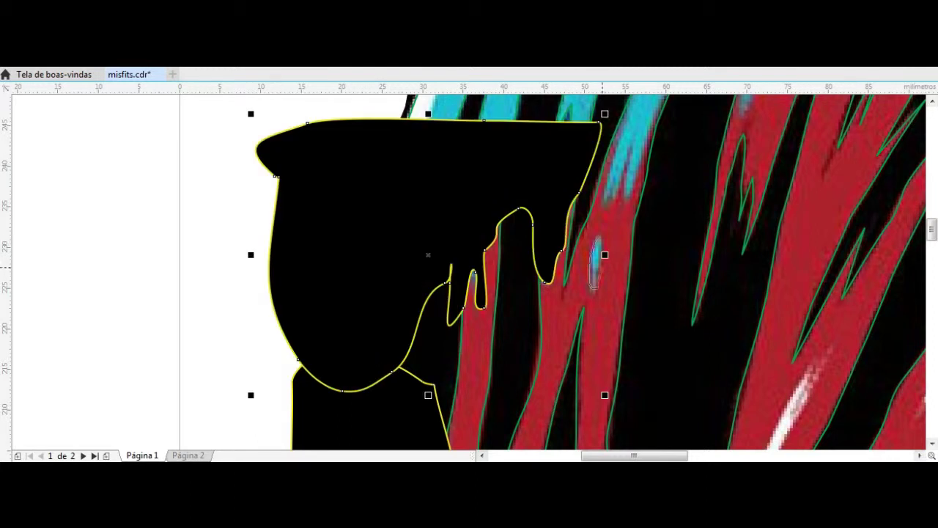
pyautogui.moveTo(598, 240); pyautogui.dragTo(593, 286)
pyautogui.scroll(2, 597, 264)
pyautogui.scroll(1, 590, 388)
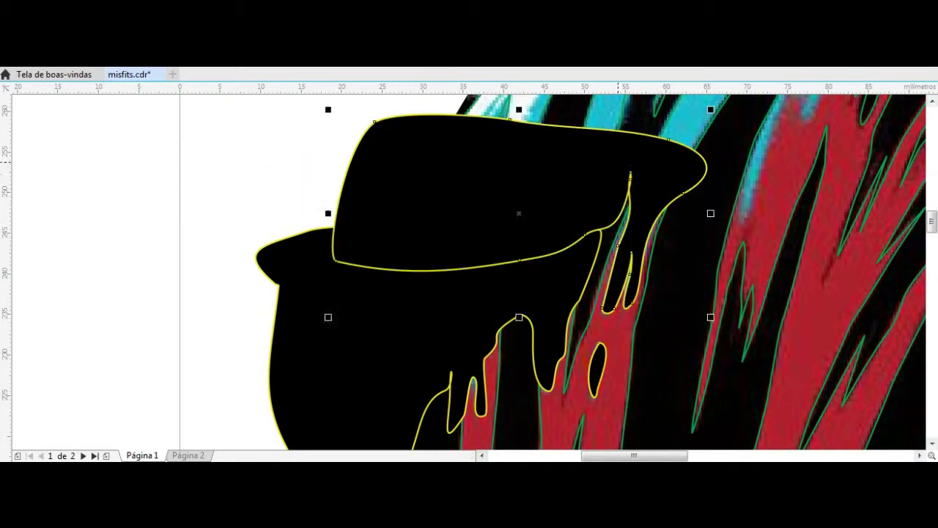
pyautogui.scroll(-2, 590, 389)
pyautogui.scroll(-2, 590, 389)
pyautogui.scroll(2, 579, 352)
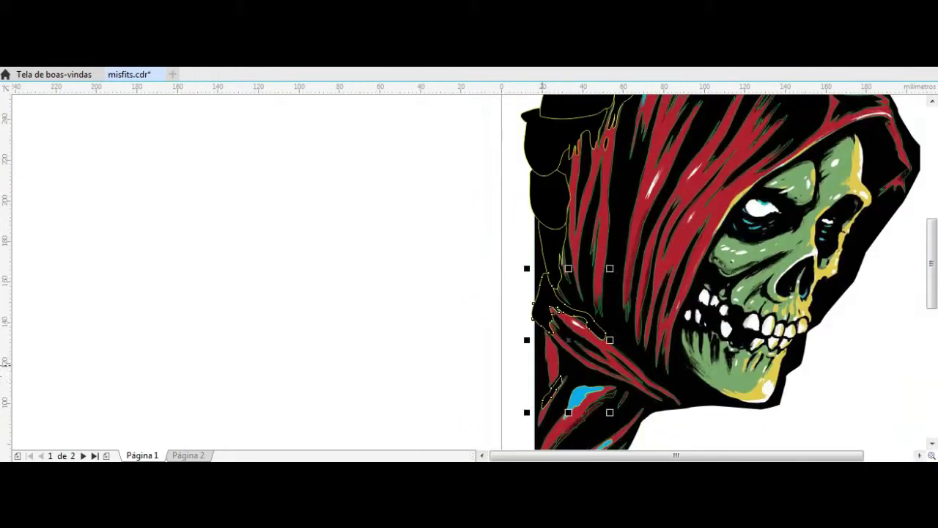
# Try reshaping the traced black cap shape over the hood top, then undo it with Ctrl+Z.
pyautogui.click(565, 205)
pyautogui.scroll(-1, 550, 296)
pyautogui.scroll(2, 549, 296)
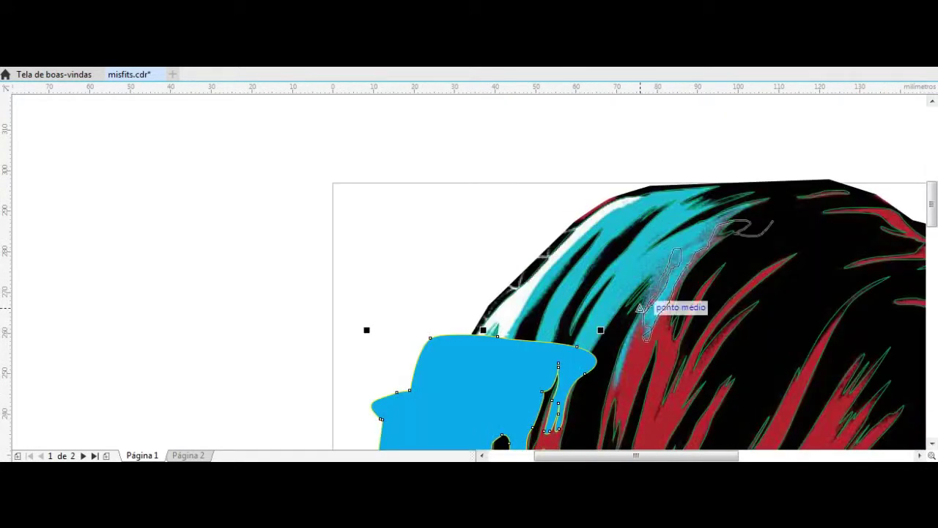
pyautogui.moveTo(639, 309); pyautogui.dragTo(352, 240)
pyautogui.moveTo(739, 182); pyautogui.dragTo(739, 183)
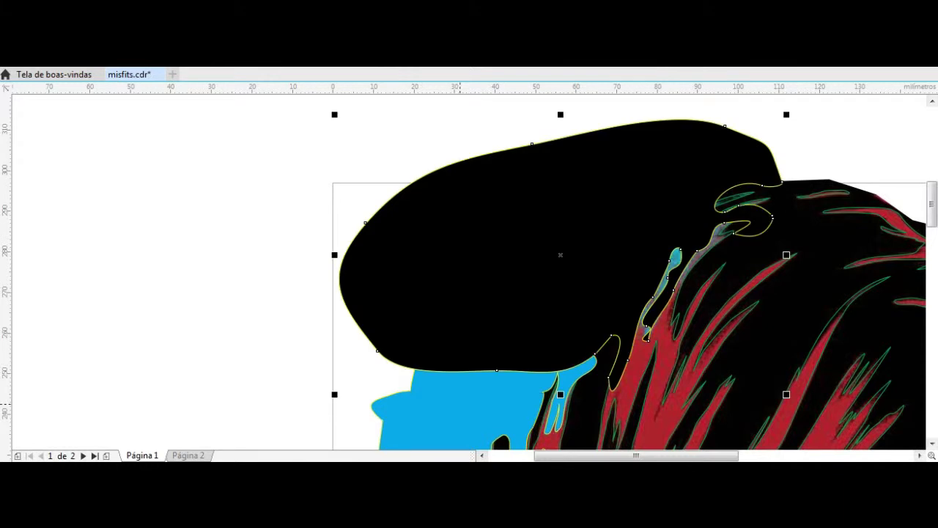
pyautogui.hotkey('ctrl', 'z')
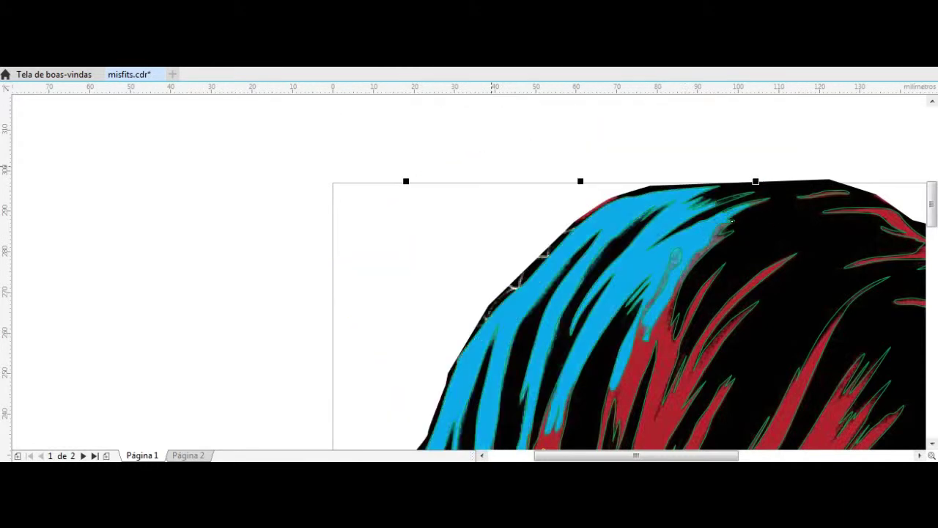
pyautogui.scroll(-1, 660, 293)
pyautogui.scroll(1, 770, 220)
pyautogui.scroll(5, 674, 154)
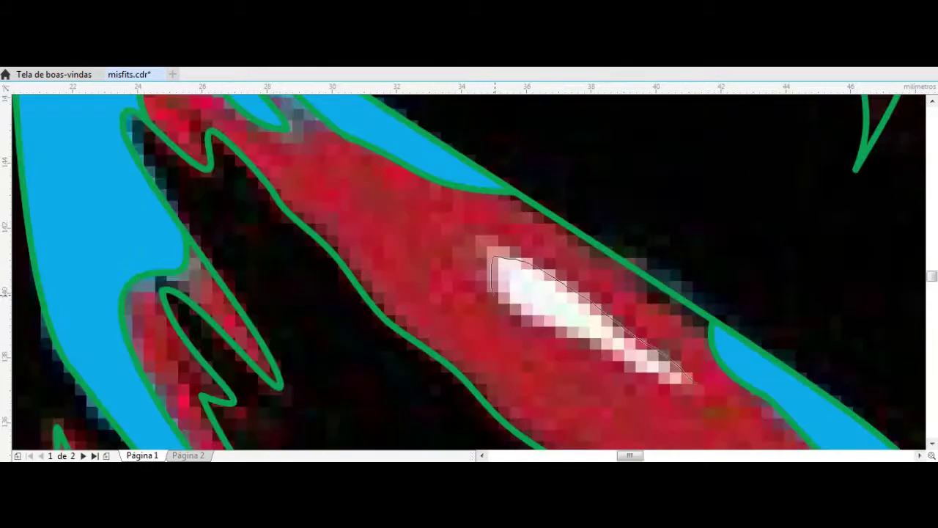
# Trace two white highlight streaks on the red hood strands as closed curves.
pyautogui.moveTo(690, 377); pyautogui.dragTo(493, 290)
pyautogui.scroll(-3, 796, 349)
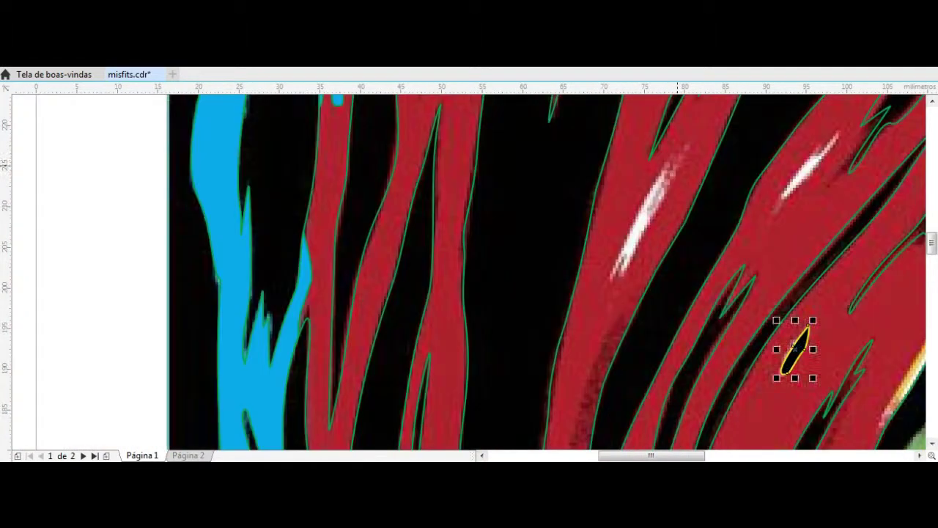
pyautogui.scroll(3, 689, 154)
pyautogui.moveTo(682, 152); pyautogui.dragTo(598, 304)
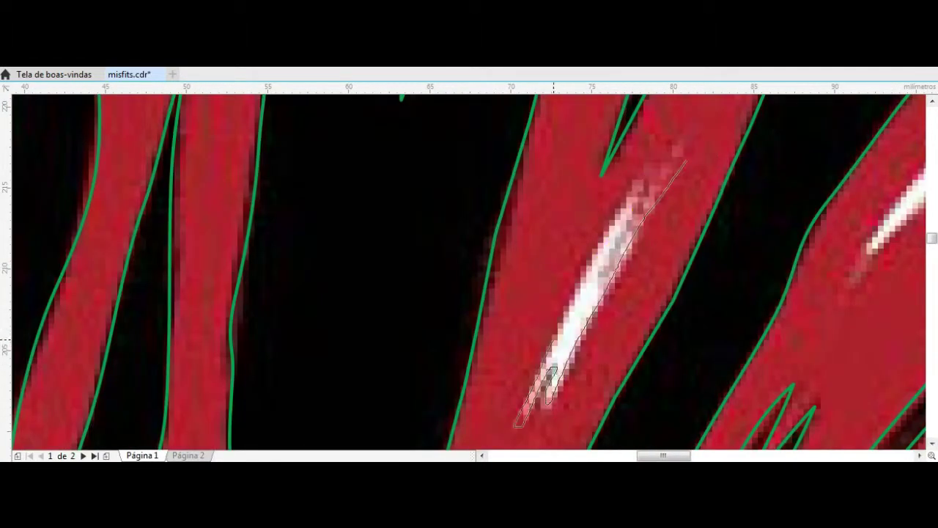
pyautogui.scroll(-3, 554, 372)
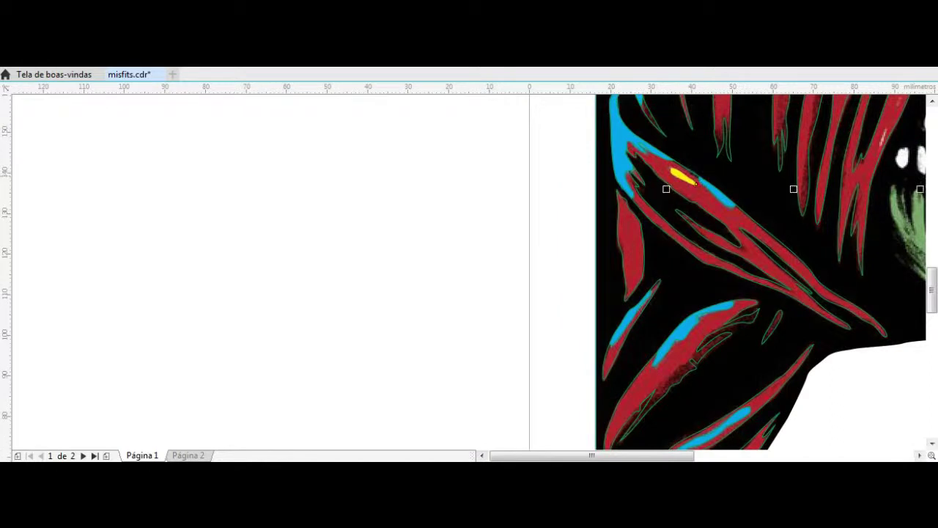
pyautogui.scroll(-3, 534, 379)
pyautogui.scroll(1, 535, 379)
pyautogui.scroll(3, 535, 379)
pyautogui.scroll(2, 528, 283)
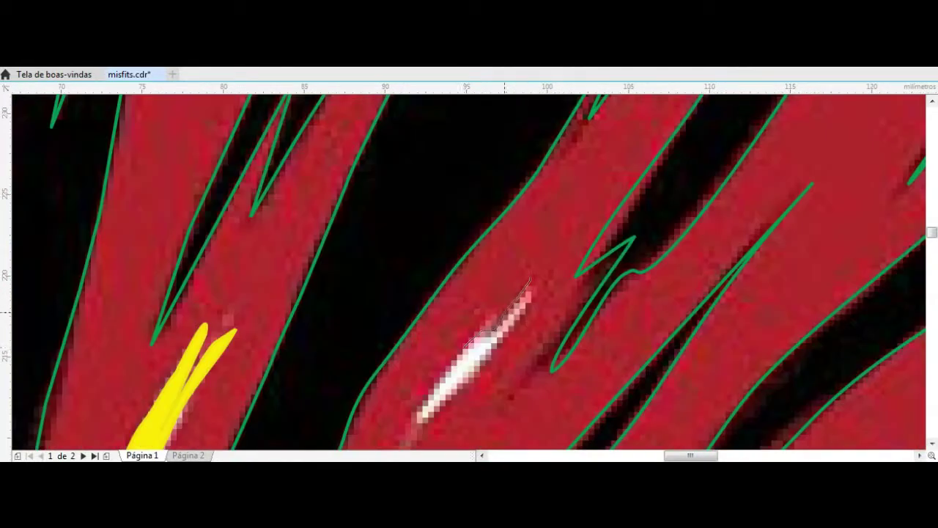
# Trace a short highlight and the long highlight running along the red strand.
pyautogui.moveTo(529, 281); pyautogui.dragTo(541, 273)
pyautogui.scroll(-3, 528, 282)
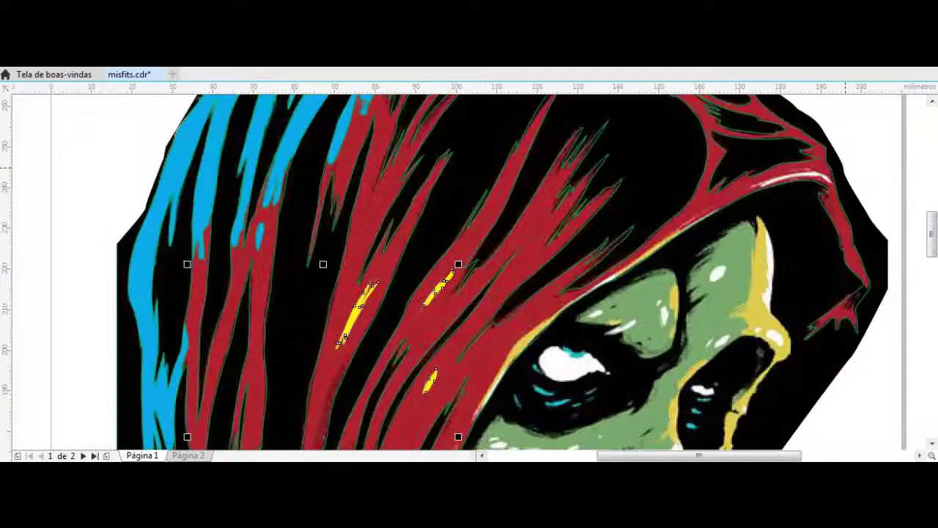
pyautogui.scroll(3, 527, 282)
pyautogui.scroll(2, 788, 236)
pyautogui.moveTo(777, 246)
pyautogui.mouseDown()
pyautogui.moveTo(220, 308)
pyautogui.moveTo(356, 307)
pyautogui.mouseUp()
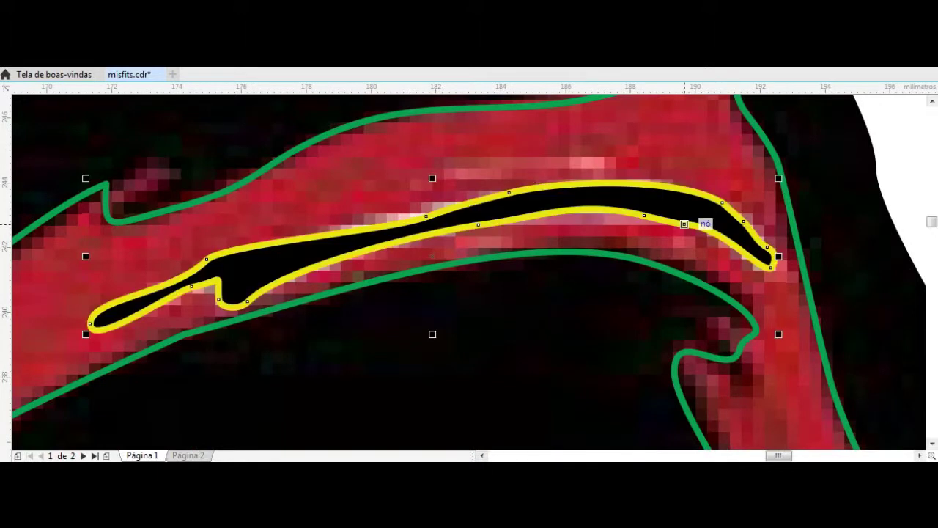
pyautogui.scroll(-5, 357, 309)
pyautogui.scroll(3, 357, 309)
pyautogui.scroll(-2, 356, 310)
# Trace the highlight along the hood's top-left edge as a freehand curve.
pyautogui.scroll(-2, 356, 310)
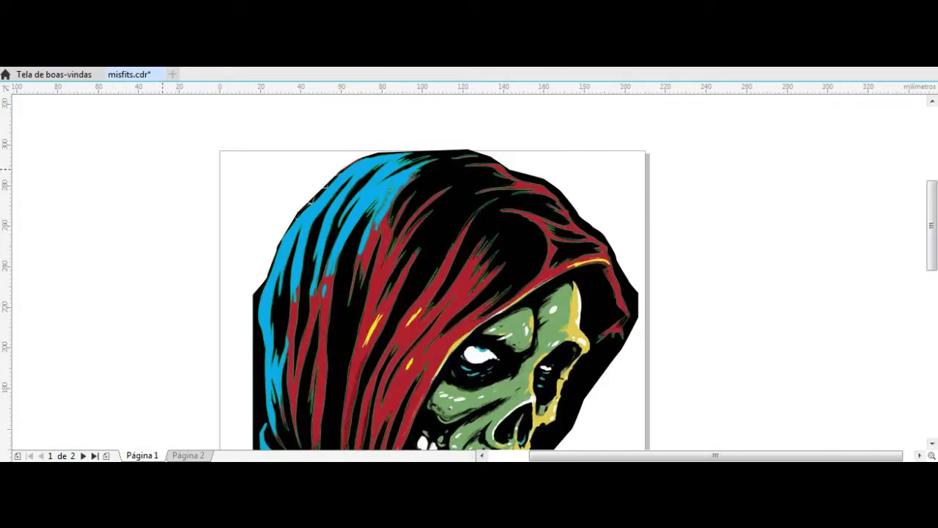
pyautogui.scroll(4, 476, 224)
pyautogui.scroll(-3, 522, 425)
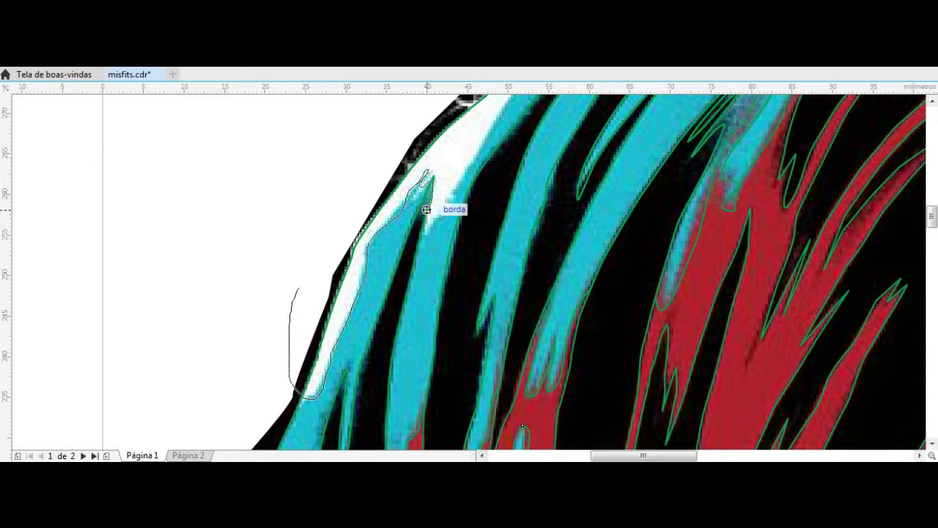
pyautogui.moveTo(297, 288); pyautogui.dragTo(440, 125)
pyautogui.scroll(4, 447, 124)
pyautogui.moveTo(608, 126)
pyautogui.mouseDown()
pyautogui.moveTo(724, 132)
pyautogui.moveTo(606, 129)
pyautogui.mouseUp()
pyautogui.scroll(-4, 546, 268)
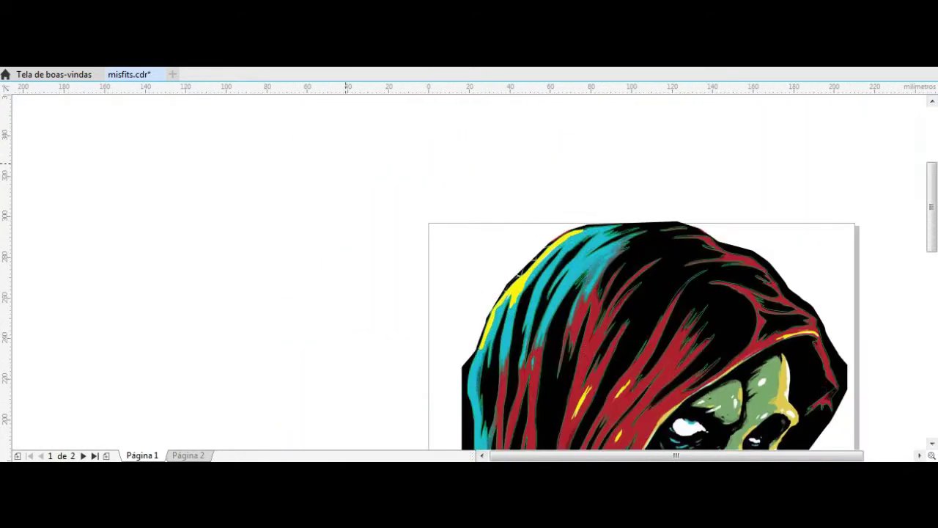
pyautogui.scroll(-7, 546, 269)
pyautogui.scroll(2, 707, 103)
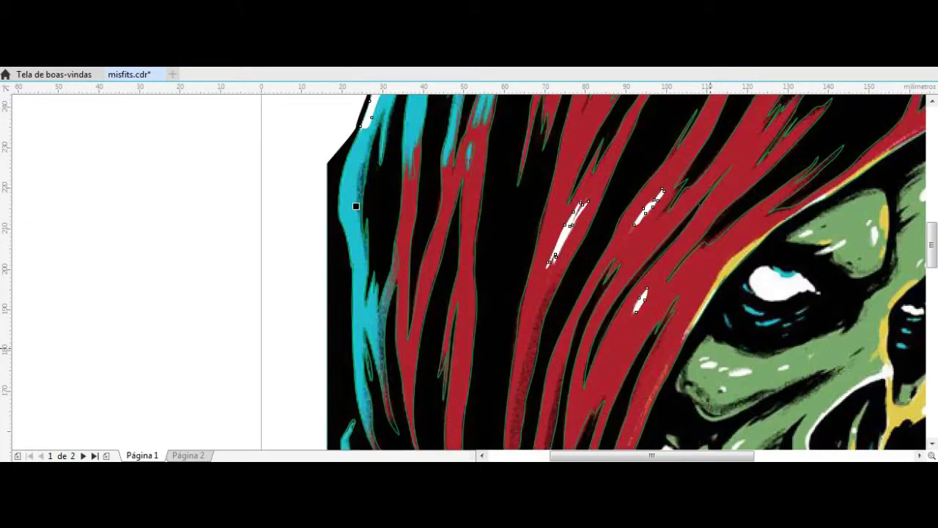
pyautogui.scroll(4, 727, 325)
# Trace the black shadow in the hair near the eye and the shadow between hood and face.
pyautogui.moveTo(555, 387); pyautogui.dragTo(557, 385)
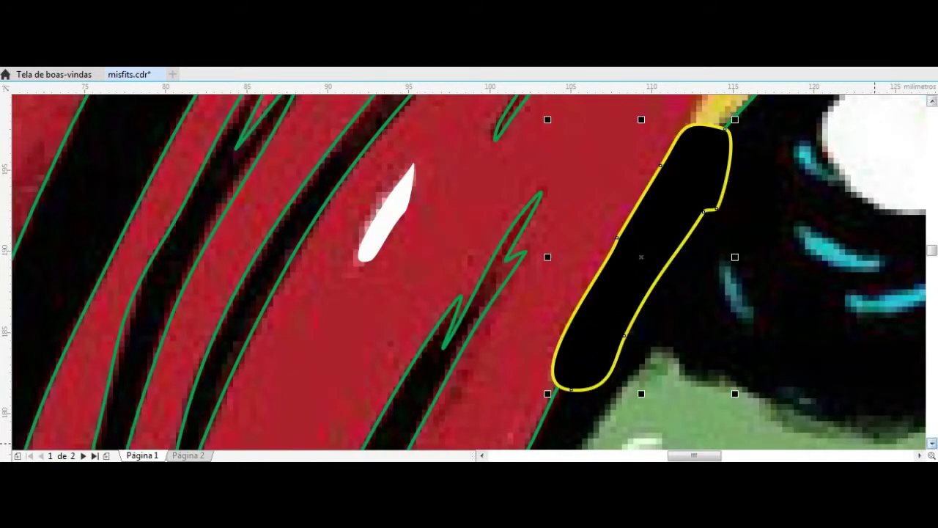
pyautogui.scroll(3, 469, 272)
pyautogui.hscroll(4, 469, 272)
pyautogui.scroll(3, 469, 271)
pyautogui.hscroll(4, 470, 271)
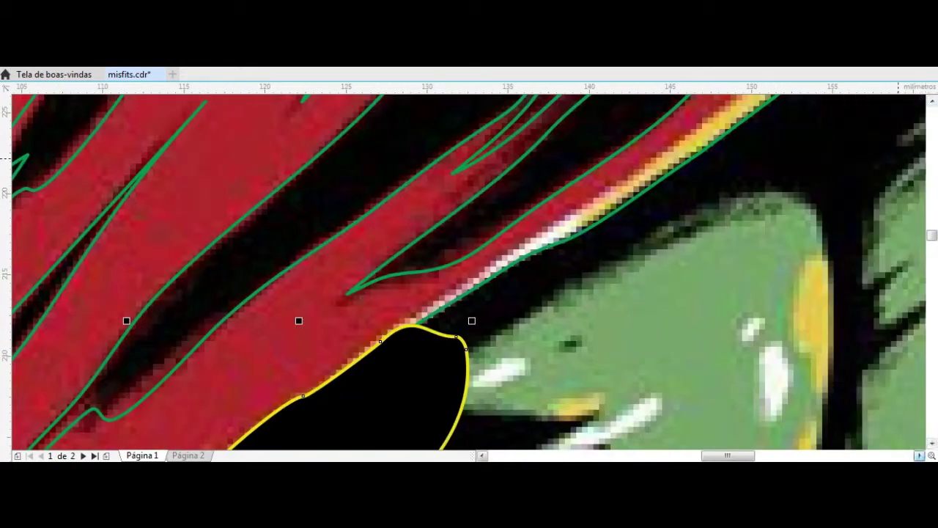
pyautogui.moveTo(659, 276); pyautogui.dragTo(400, 387)
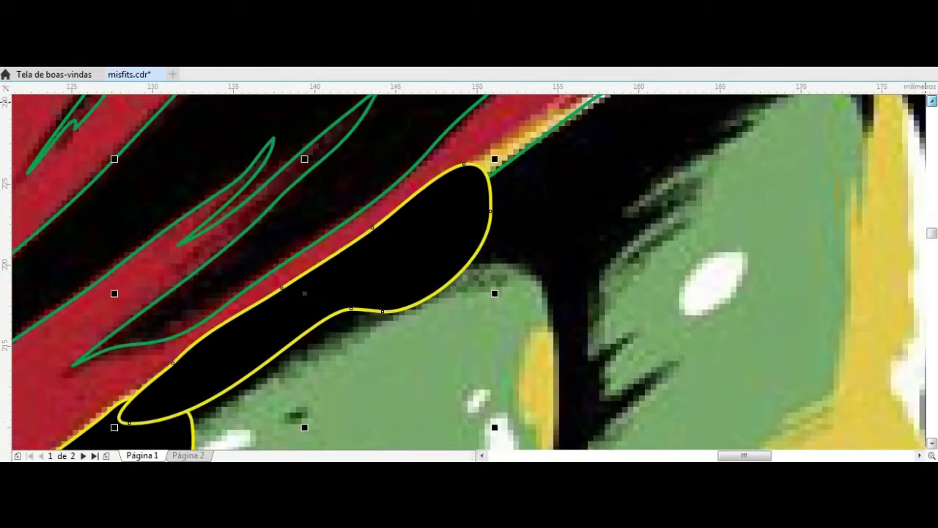
pyautogui.hscroll(6, 469, 271)
pyautogui.scroll(-2, 469, 271)
# Trace the shadow above the eye, the thin hood-edge highlight, and the shadow beside the eye.
pyautogui.moveTo(557, 158)
pyautogui.mouseDown()
pyautogui.moveTo(555, 269)
pyautogui.moveTo(279, 339)
pyautogui.mouseUp()
pyautogui.scroll(-3, 551, 266)
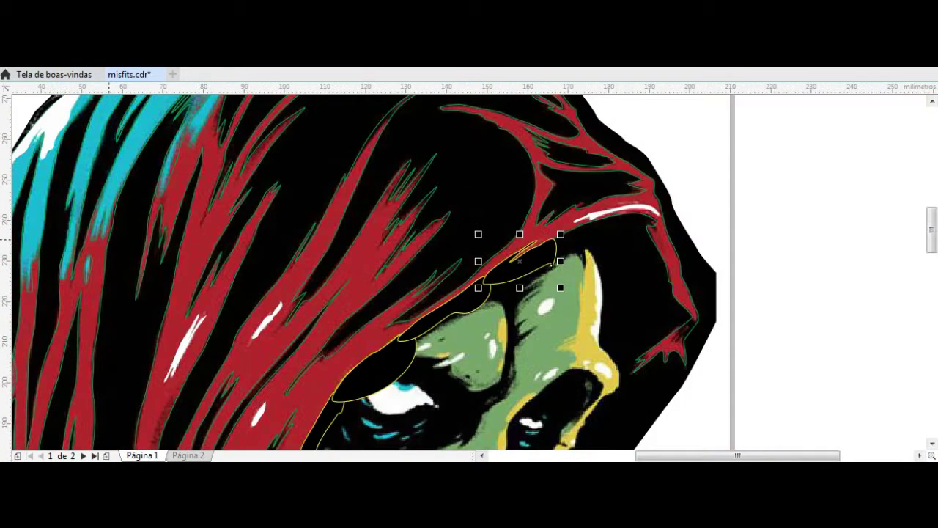
pyautogui.scroll(2, 480, 153)
pyautogui.scroll(1, 480, 153)
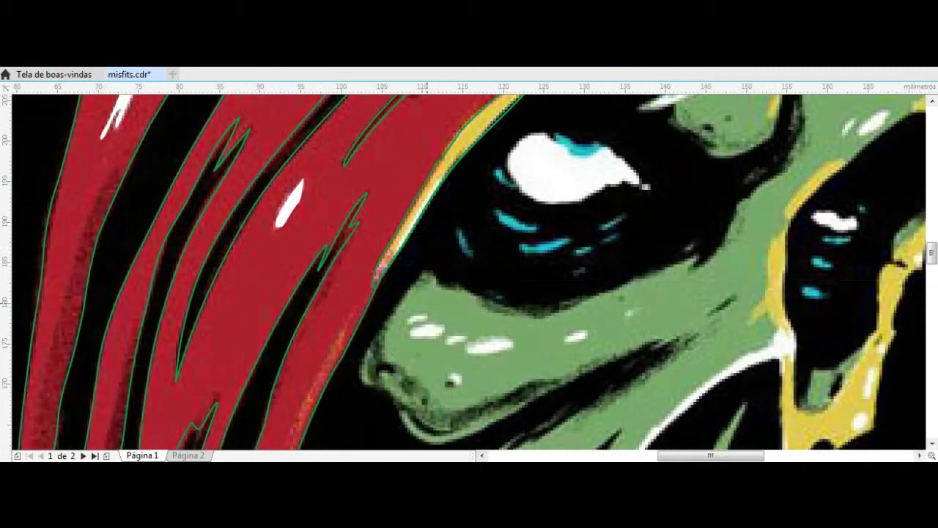
pyautogui.scroll(2, 481, 153)
pyautogui.moveTo(480, 151); pyautogui.dragTo(314, 335)
pyautogui.scroll(4, 314, 335)
pyautogui.hscroll(5, 313, 335)
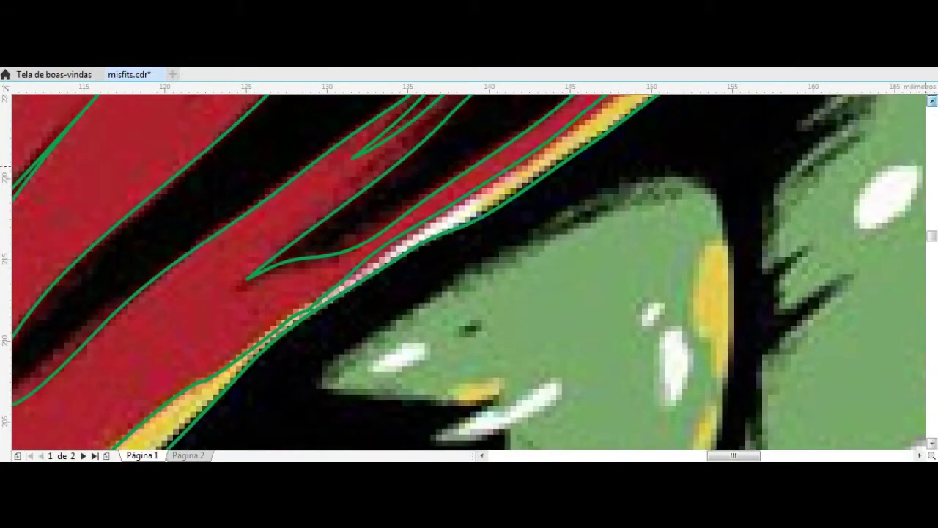
pyautogui.moveTo(308, 279); pyautogui.dragTo(448, 289)
pyautogui.scroll(-3, 449, 289)
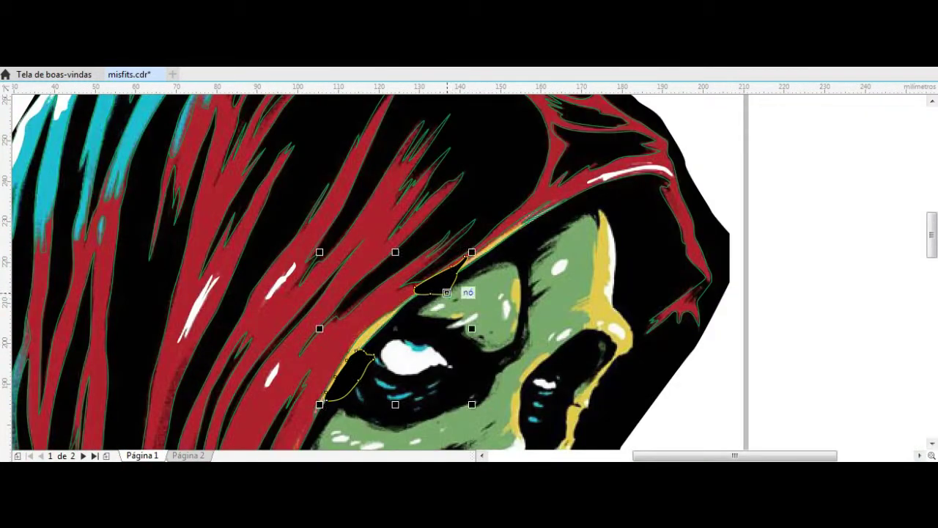
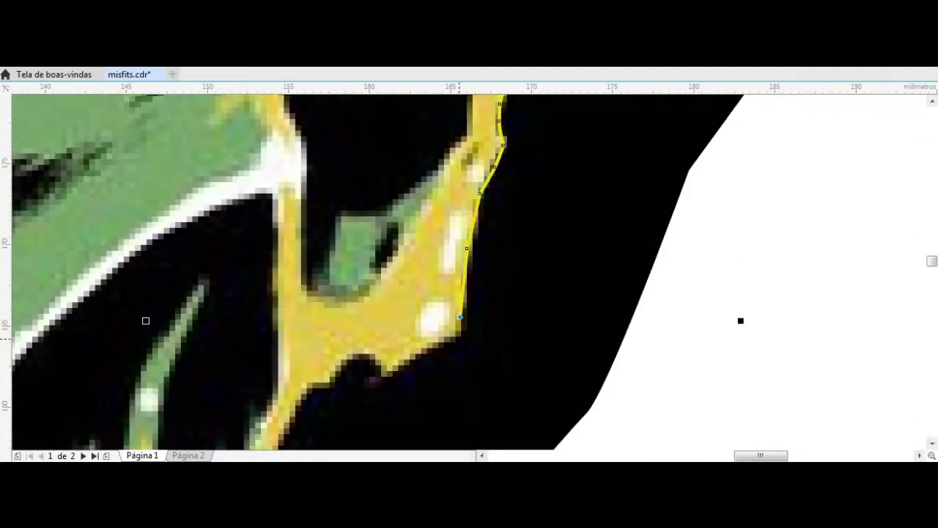
# Join the open gap in the green cheek-fold outline.
pyautogui.scroll(-5, 306, 394)
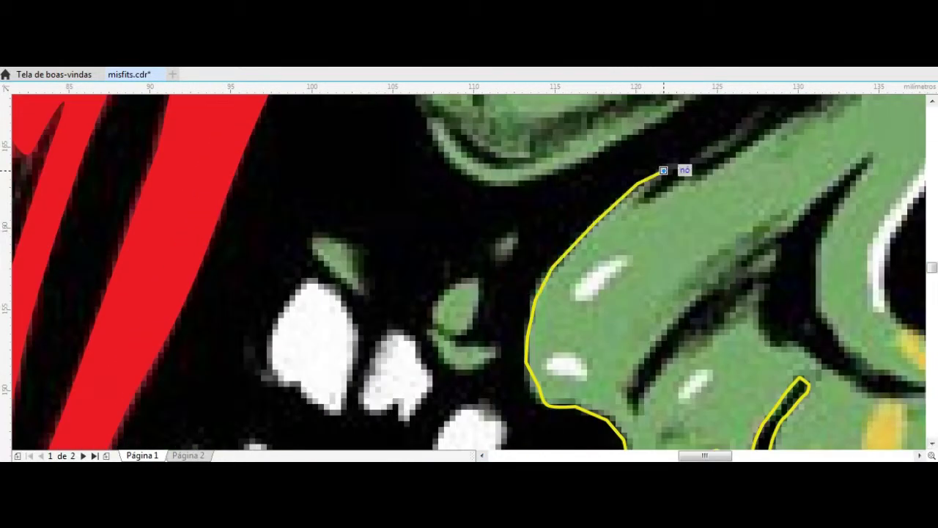
pyautogui.scroll(5, 670, 167)
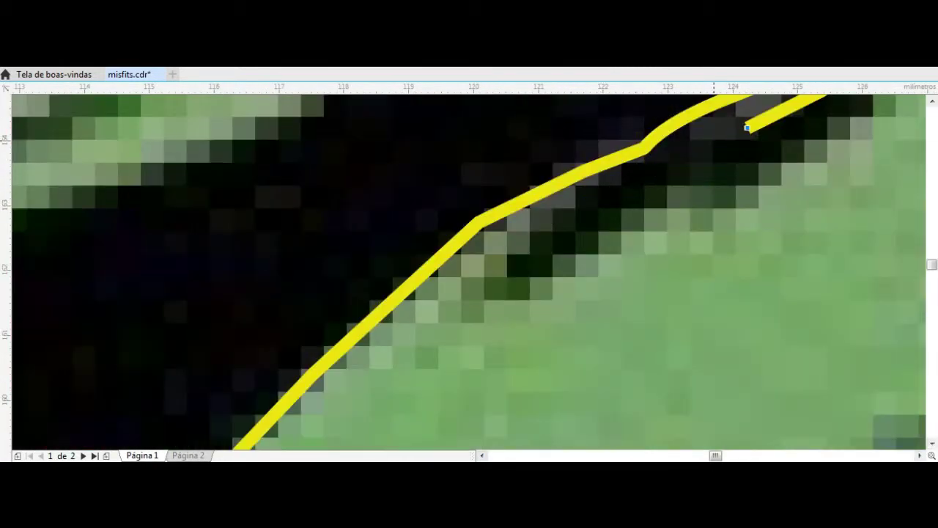
pyautogui.scroll(-5, 670, 168)
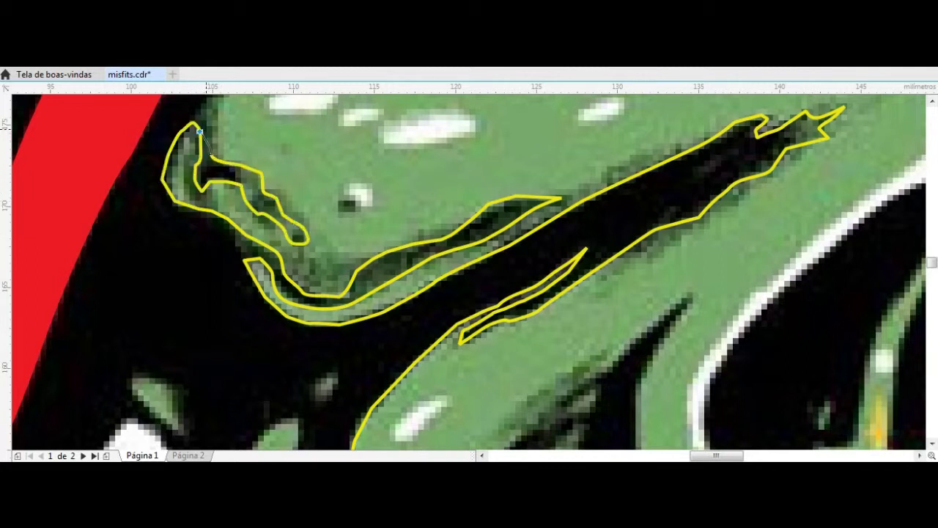
pyautogui.scroll(3, 209, 150)
pyautogui.click(290, 204)
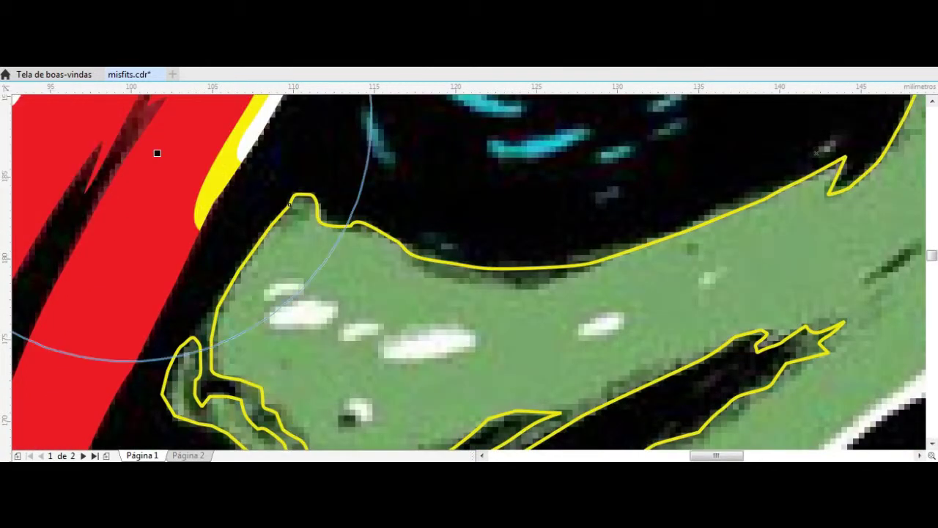
# Extend the nose outline along its right edge and top, then close it into a shape.
pyautogui.scroll(-2, 184, 377)
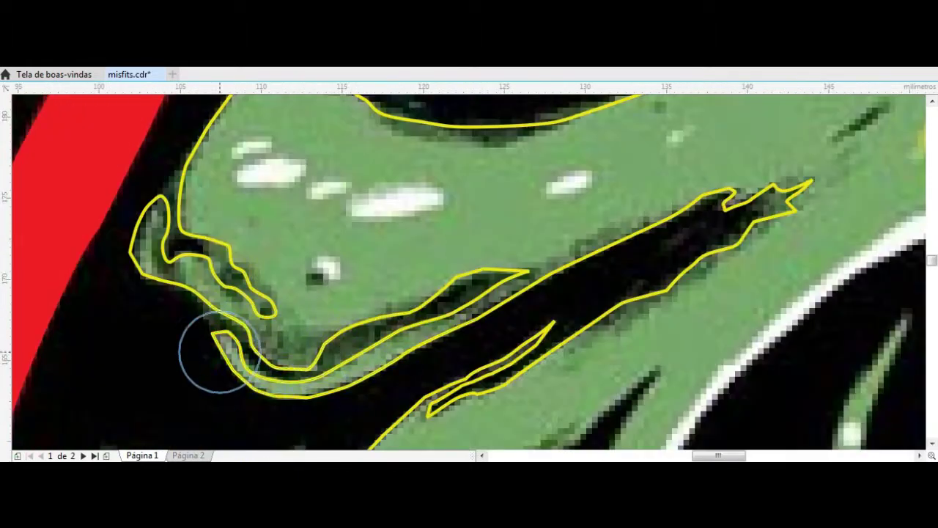
pyautogui.scroll(-3, 546, 308)
pyautogui.scroll(2, 398, 237)
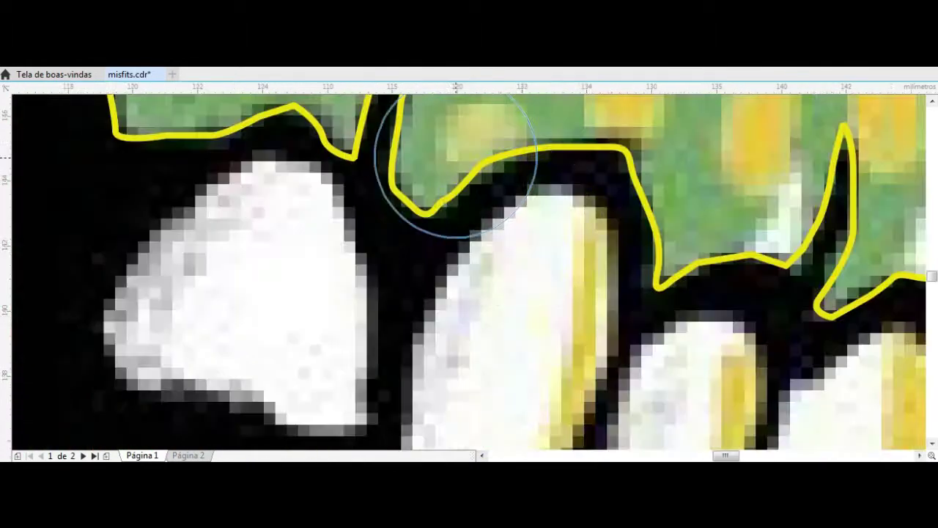
pyautogui.scroll(-2, 457, 168)
pyautogui.scroll(-3, 880, 335)
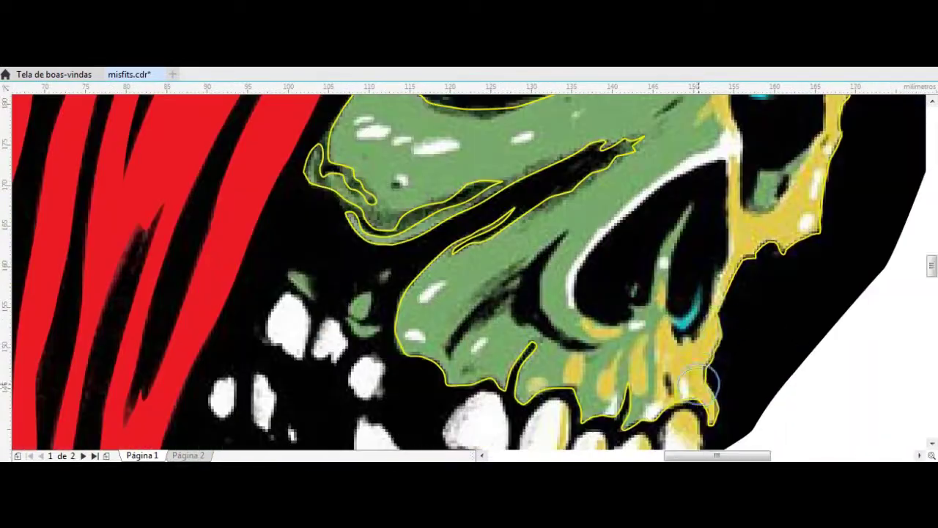
pyautogui.scroll(3, 806, 303)
pyautogui.scroll(-1, 469, 421)
pyautogui.scroll(-1, 458, 403)
pyautogui.scroll(-1, 425, 393)
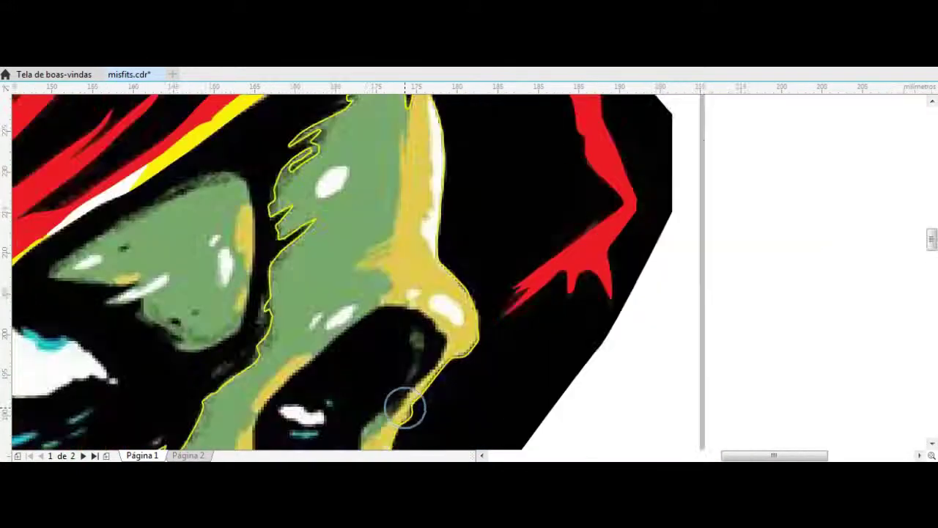
pyautogui.scroll(2, 352, 271)
pyautogui.scroll(-1, 62, 381)
pyautogui.scroll(-1, 73, 398)
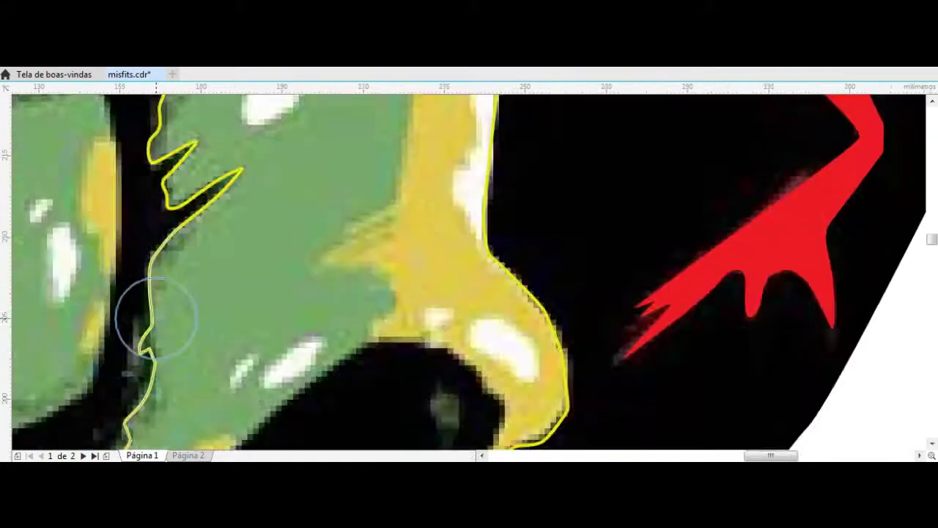
pyautogui.scroll(-1, 157, 314)
pyautogui.scroll(1, 175, 393)
pyautogui.scroll(-2, 174, 392)
pyautogui.scroll(2, 220, 330)
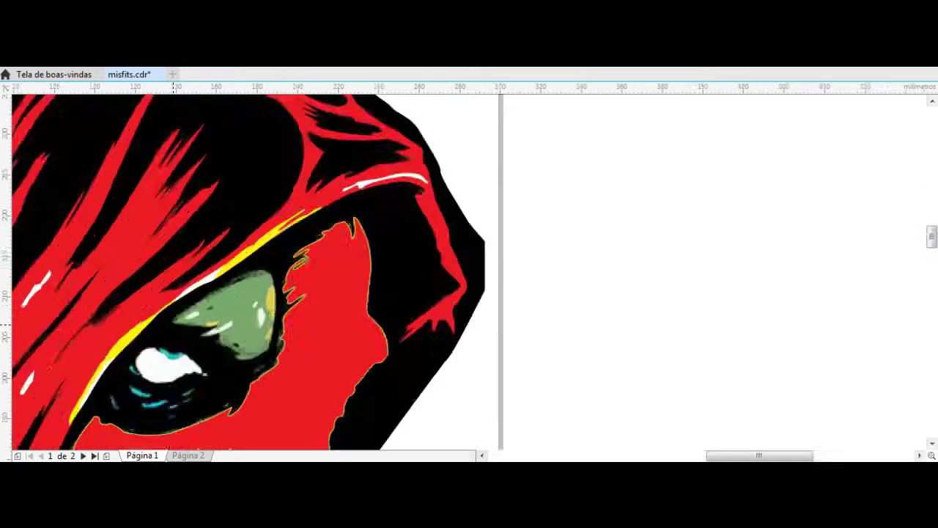
pyautogui.scroll(2, 329, 335)
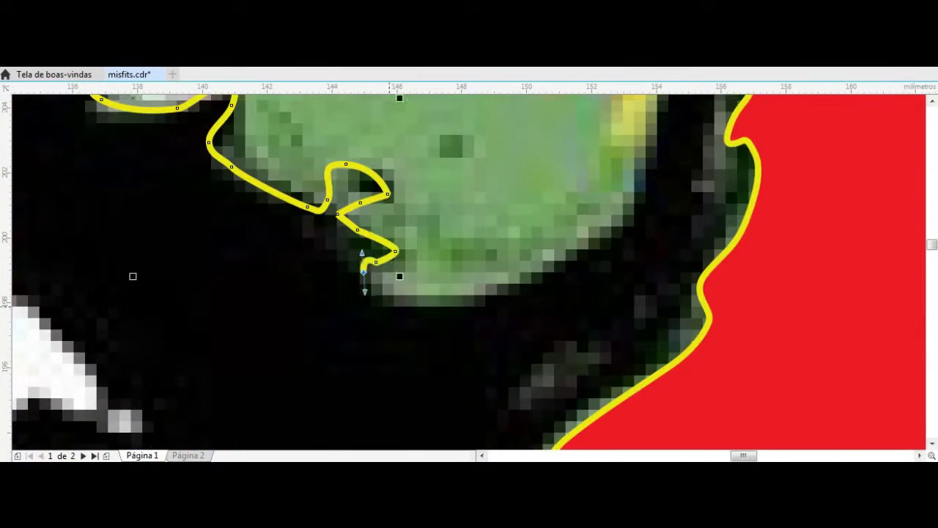
pyautogui.scroll(3, 449, 127)
pyautogui.scroll(-3, 449, 220)
pyautogui.click(517, 161)
pyautogui.click(456, 187)
pyautogui.click(396, 220)
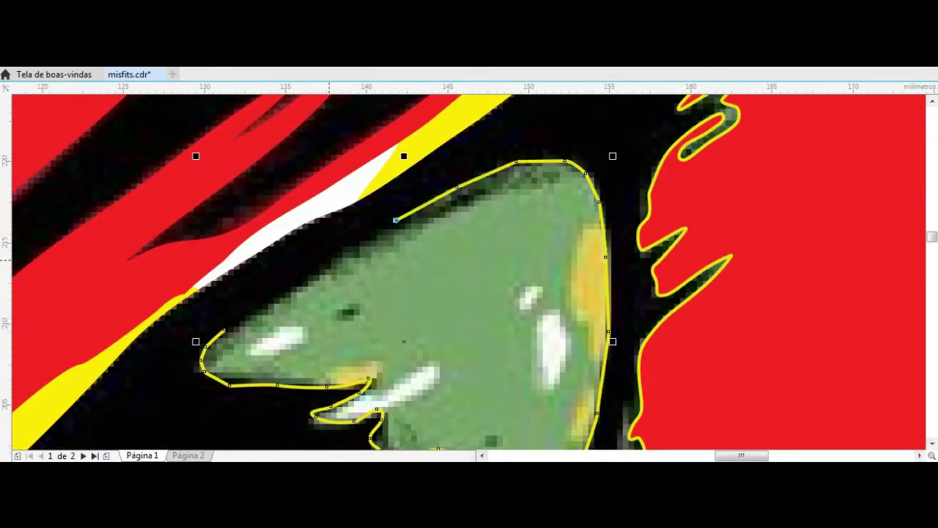
pyautogui.click(223, 331)
# Smooth out the small loop in the nose curve.
pyautogui.scroll(-3, 329, 153)
pyautogui.moveTo(444, 206); pyautogui.dragTo(18, 139)
pyautogui.scroll(-3, 362, 129)
pyautogui.scroll(3, 443, 144)
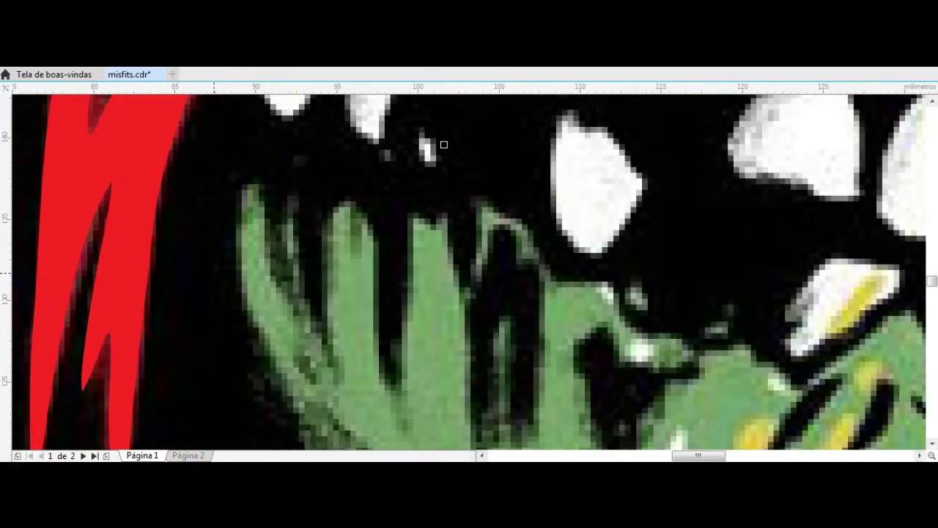
# Trace the green hand's fingers, lower edge and thumb as one freehand outline.
pyautogui.press('Escape')
pyautogui.moveTo(240, 212)
pyautogui.mouseDown()
pyautogui.moveTo(272, 291)
pyautogui.moveTo(327, 346)
pyautogui.mouseUp()
pyautogui.moveTo(374, 273)
pyautogui.mouseDown()
pyautogui.moveTo(417, 220)
pyautogui.moveTo(463, 283)
pyautogui.moveTo(497, 208)
pyautogui.mouseUp()
pyautogui.moveTo(472, 292)
pyautogui.mouseDown()
pyautogui.moveTo(473, 344)
pyautogui.moveTo(502, 242)
pyautogui.moveTo(539, 286)
pyautogui.moveTo(605, 212)
pyautogui.mouseUp()
pyautogui.moveTo(623, 250)
pyautogui.mouseDown()
pyautogui.moveTo(587, 264)
pyautogui.moveTo(623, 431)
pyautogui.moveTo(704, 282)
pyautogui.moveTo(737, 271)
pyautogui.moveTo(777, 308)
pyautogui.moveTo(803, 247)
pyautogui.moveTo(390, 295)
pyautogui.mouseUp()
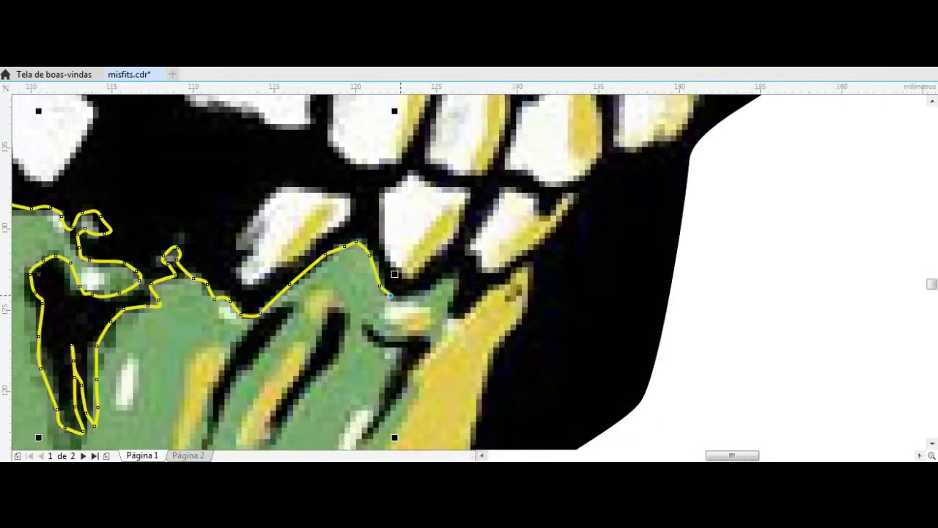
pyautogui.moveTo(506, 282)
pyautogui.mouseDown()
pyautogui.moveTo(538, 438)
pyautogui.moveTo(413, 347)
pyautogui.mouseUp()
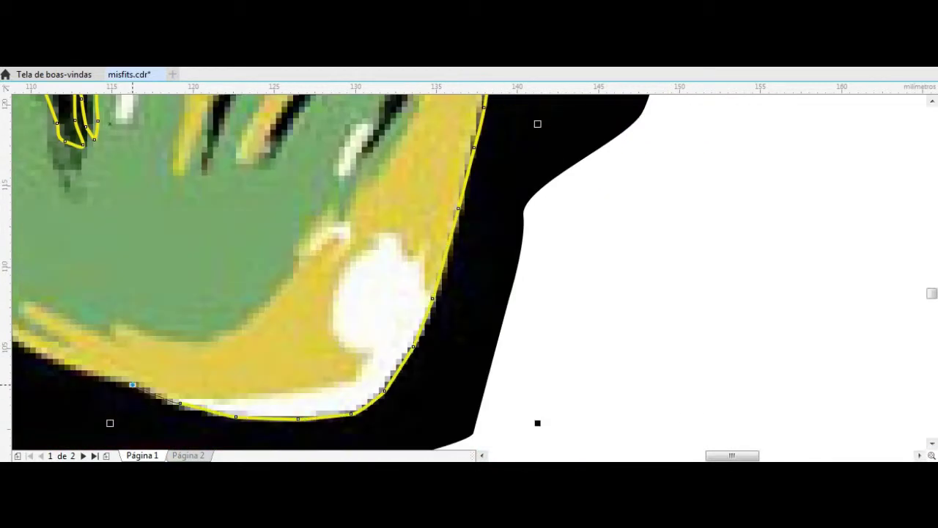
pyautogui.moveTo(133, 384); pyautogui.dragTo(581, 347)
pyautogui.moveTo(350, 179); pyautogui.dragTo(264, 242)
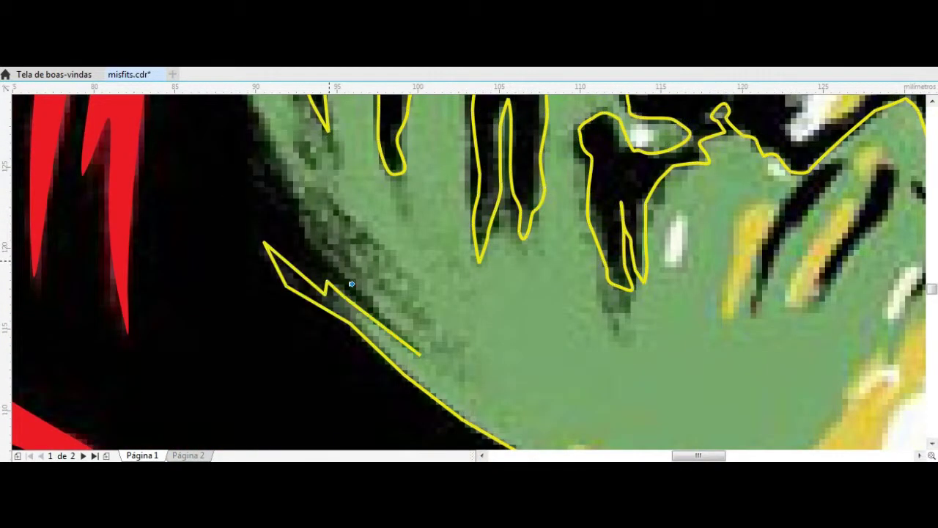
pyautogui.moveTo(420, 354); pyautogui.dragTo(341, 253)
# Outline the white blobs to the left of the teeth.
pyautogui.scroll(-2, 232, 267)
pyautogui.scroll(-2, 232, 267)
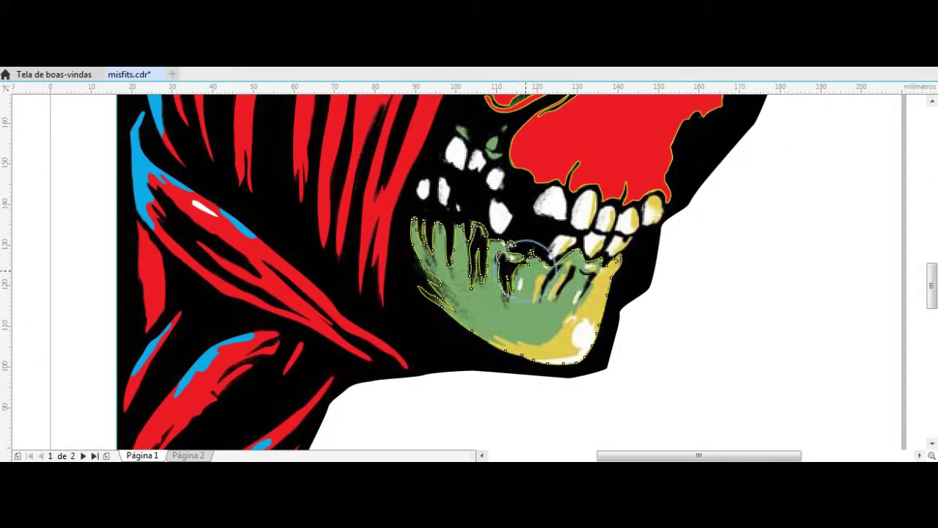
pyautogui.scroll(3, 371, 161)
pyautogui.scroll(1, 371, 161)
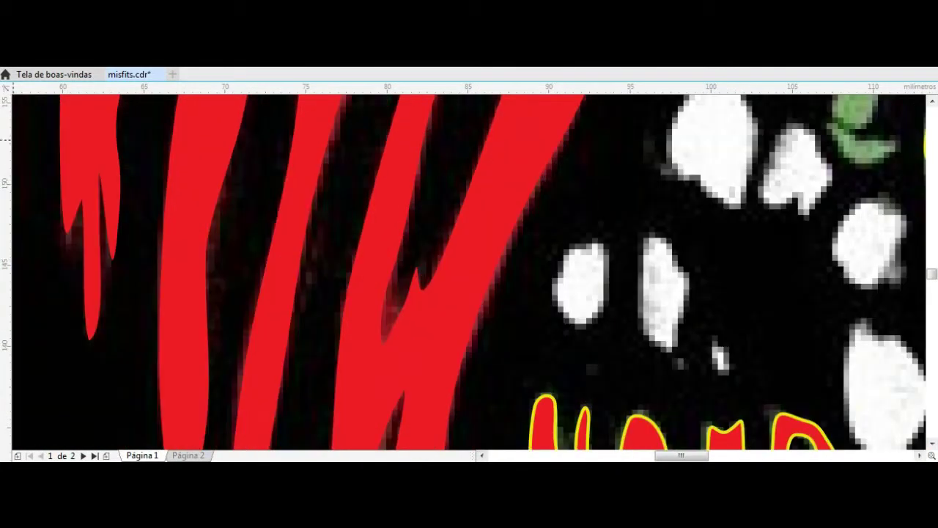
pyautogui.moveTo(599, 314); pyautogui.dragTo(586, 242)
pyautogui.moveTo(679, 347); pyautogui.dragTo(645, 242)
pyautogui.moveTo(715, 341); pyautogui.dragTo(718, 339)
pyautogui.hscroll(3, 584, 315)
# Close the last white blob and outline the dark blobs above the grey shapes.
pyautogui.moveTo(583, 431); pyautogui.dragTo(579, 323)
pyautogui.scroll(-1, 579, 322)
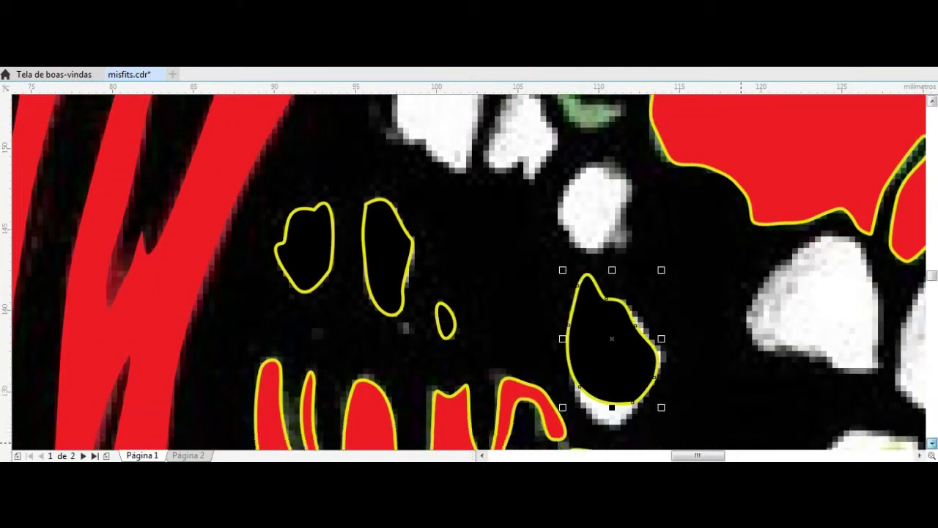
pyautogui.scroll(-2, 579, 322)
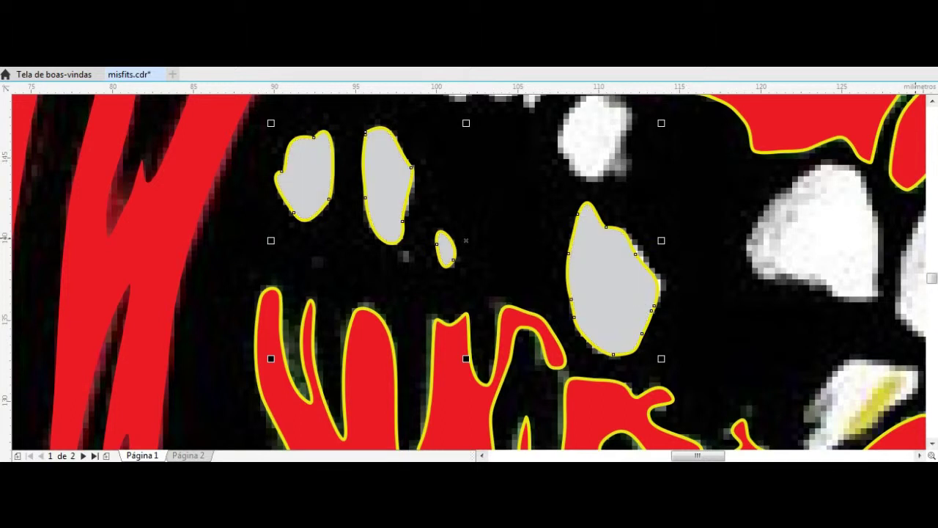
pyautogui.scroll(3, 469, 271)
pyautogui.moveTo(430, 146); pyautogui.dragTo(432, 146)
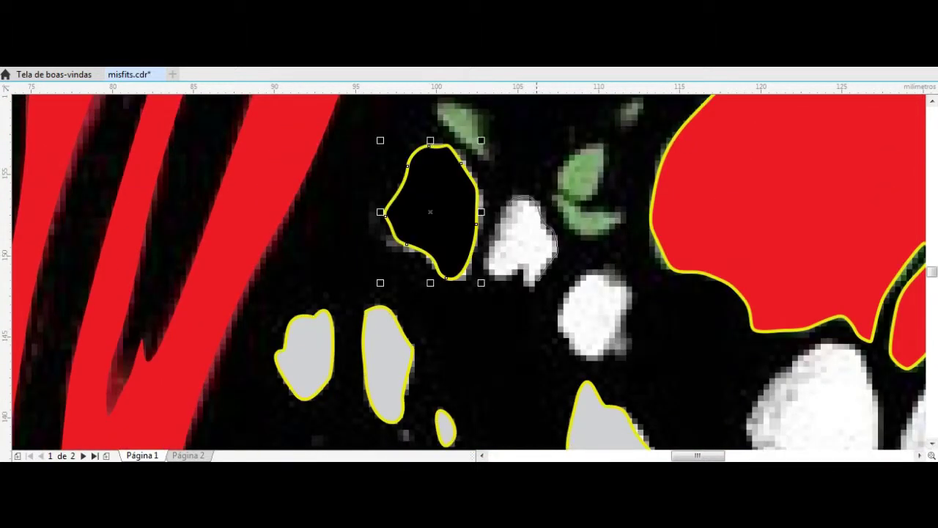
pyautogui.moveTo(526, 285); pyautogui.dragTo(524, 278)
pyautogui.moveTo(583, 277); pyautogui.dragTo(580, 279)
pyautogui.scroll(-2, 514, 271)
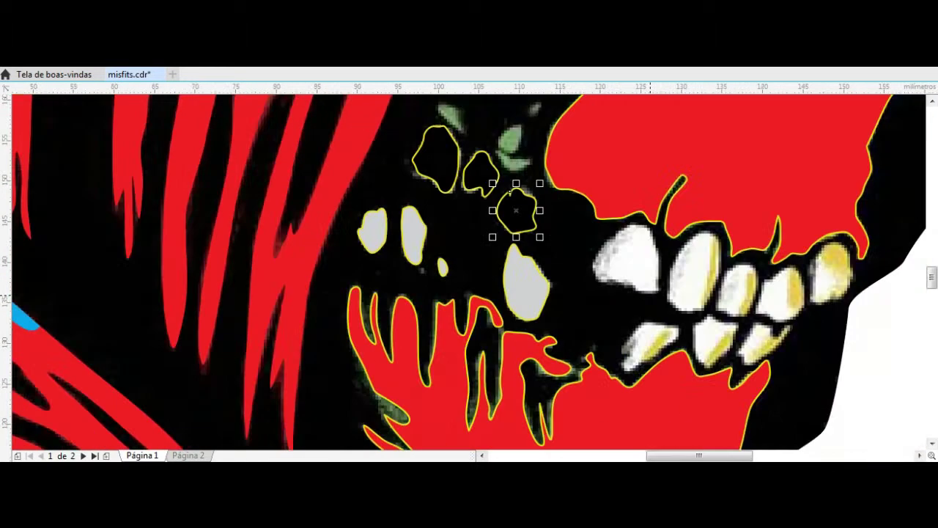
pyautogui.scroll(2, 645, 264)
# Trace closed outlines around the upper and lower teeth.
pyautogui.moveTo(647, 160); pyautogui.dragTo(616, 154)
pyautogui.moveTo(700, 216); pyautogui.dragTo(749, 168)
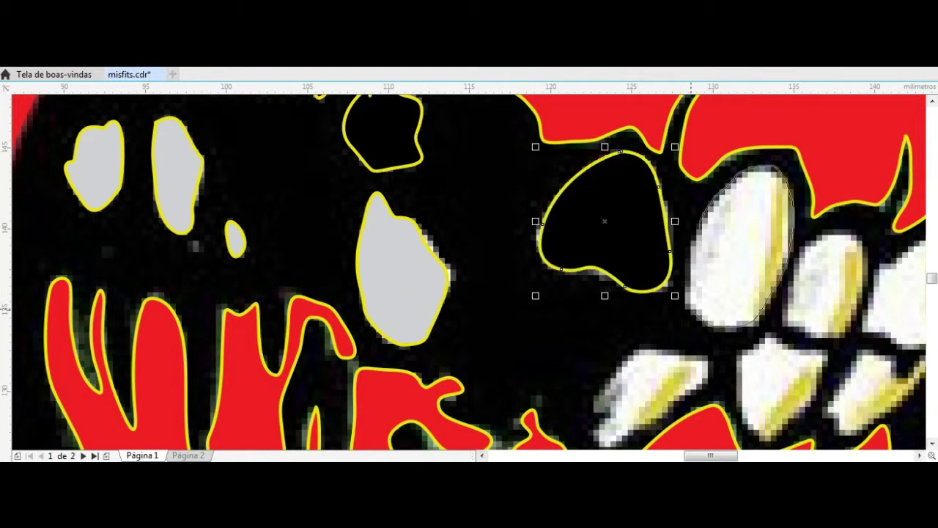
pyautogui.moveTo(698, 220); pyautogui.dragTo(700, 228)
pyautogui.moveTo(795, 282); pyautogui.dragTo(793, 287)
pyautogui.scroll(-2, 605, 341)
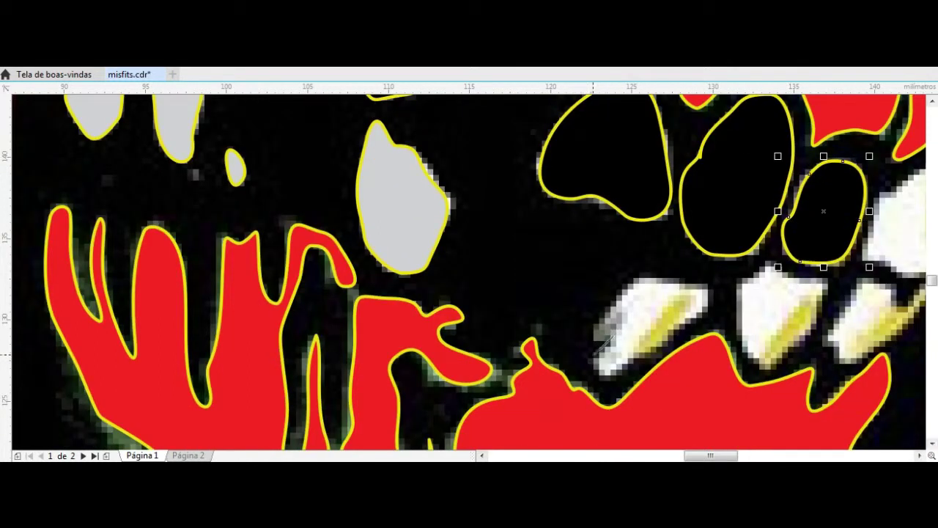
pyautogui.moveTo(705, 299); pyautogui.dragTo(700, 293)
pyautogui.moveTo(807, 271); pyautogui.dragTo(810, 274)
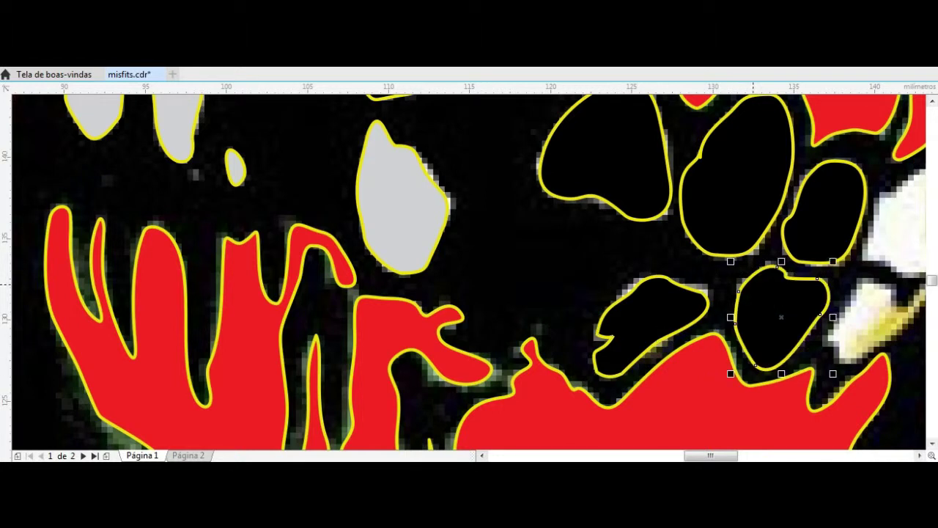
pyautogui.hscroll(3, 806, 308)
pyautogui.moveTo(655, 288); pyautogui.dragTo(639, 294)
pyautogui.scroll(-1, 638, 293)
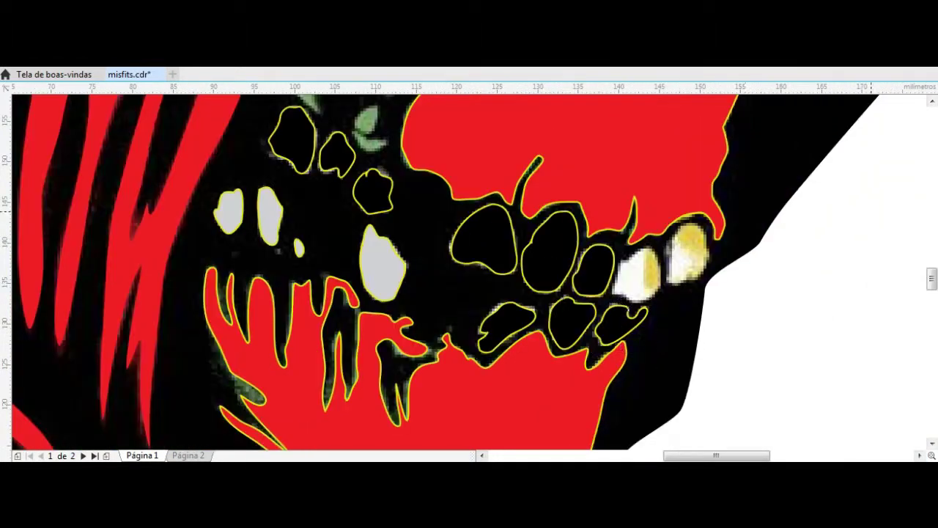
# Fill the tooth shapes grey and outline the last two teeth on the right.
pyautogui.click(338, 154)
pyautogui.scroll(2, 658, 257)
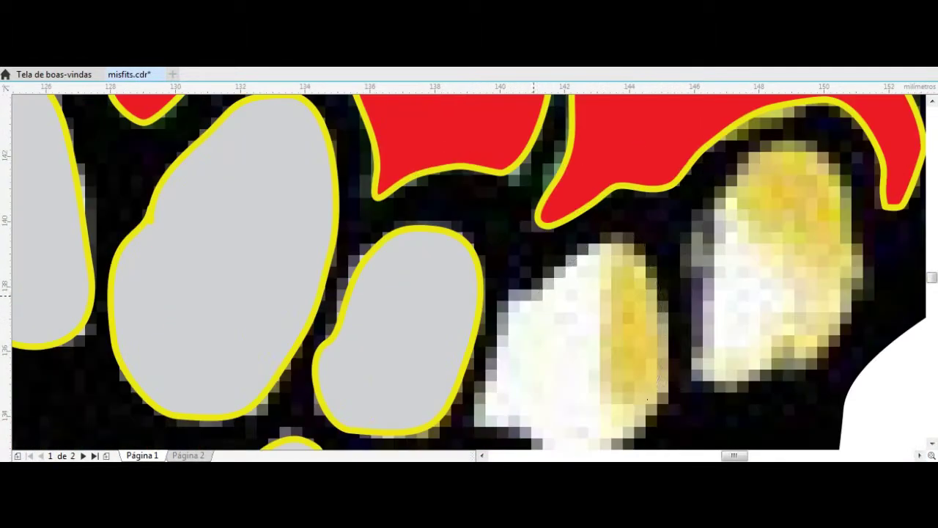
pyautogui.moveTo(537, 292); pyautogui.dragTo(535, 293)
pyautogui.scroll(-1, 535, 293)
pyautogui.moveTo(620, 330); pyautogui.dragTo(623, 322)
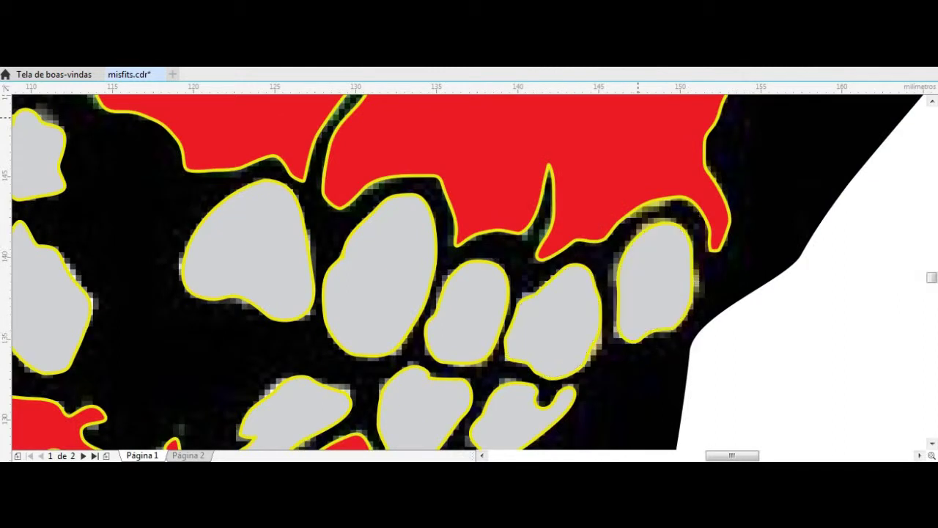
pyautogui.scroll(-2, 638, 118)
pyautogui.scroll(3, 425, 131)
# Trace the upper-left, middle leaf-shaped and top-right oval dark blobs as closed shapes.
pyautogui.moveTo(207, 184); pyautogui.dragTo(265, 159)
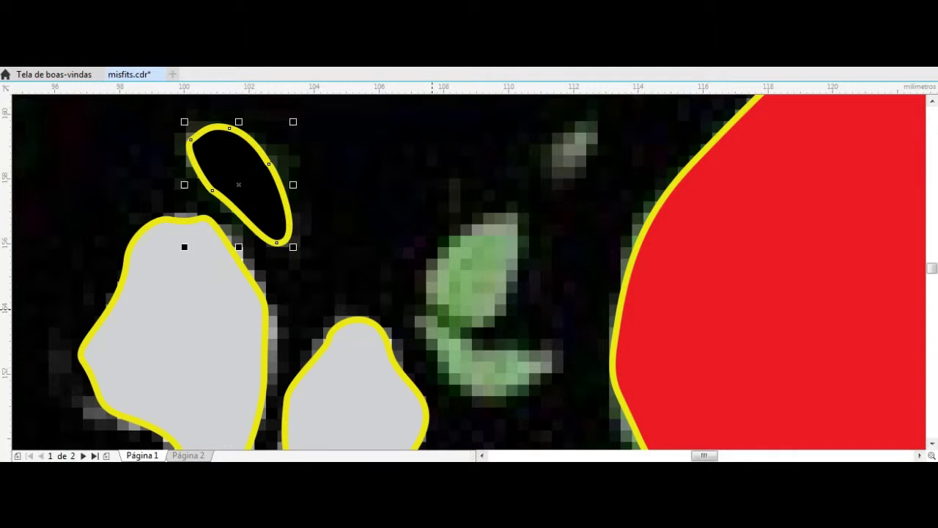
pyautogui.moveTo(545, 383); pyautogui.dragTo(407, 311)
pyautogui.moveTo(602, 132); pyautogui.dragTo(557, 158)
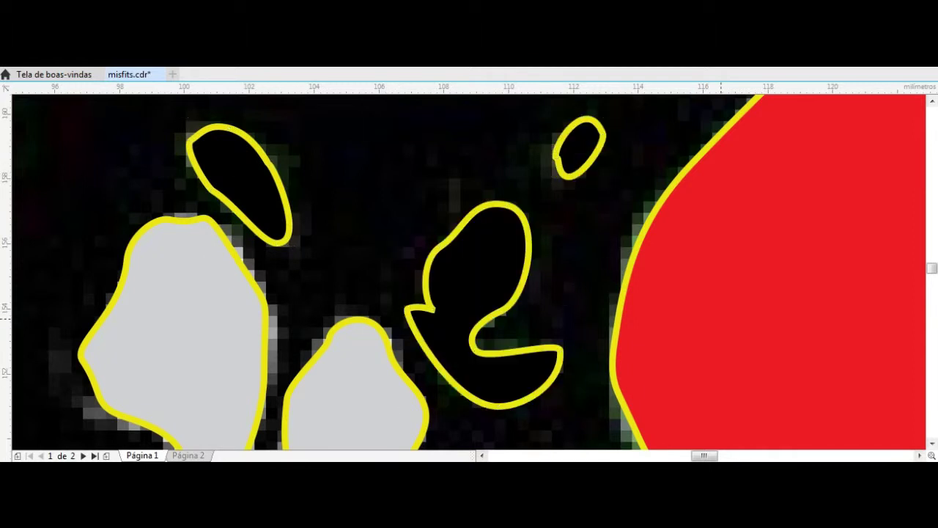
pyautogui.scroll(-3, 469, 272)
pyautogui.scroll(3, 587, 256)
pyautogui.scroll(2, 587, 257)
# Trace and close the white highlight shape inside the skull's eye.
pyautogui.scroll(-1, 715, 446)
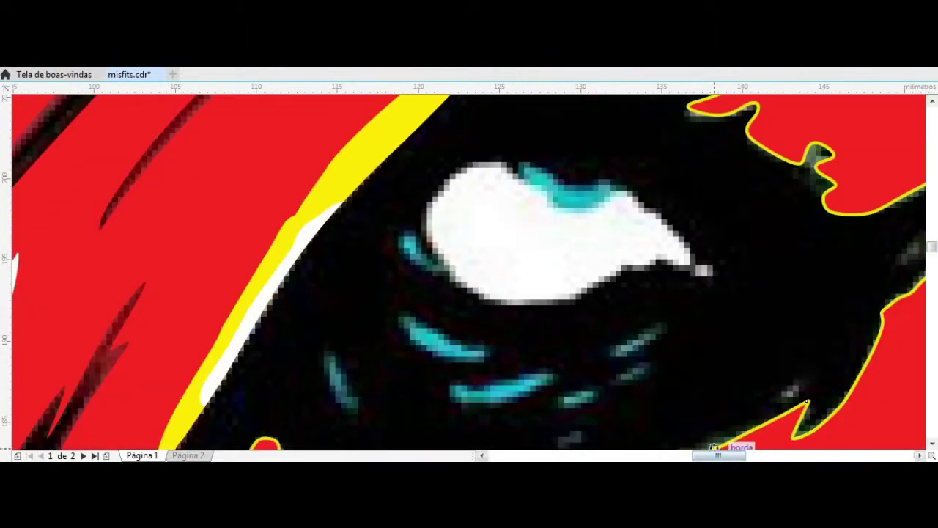
pyautogui.scroll(-3, 701, 270)
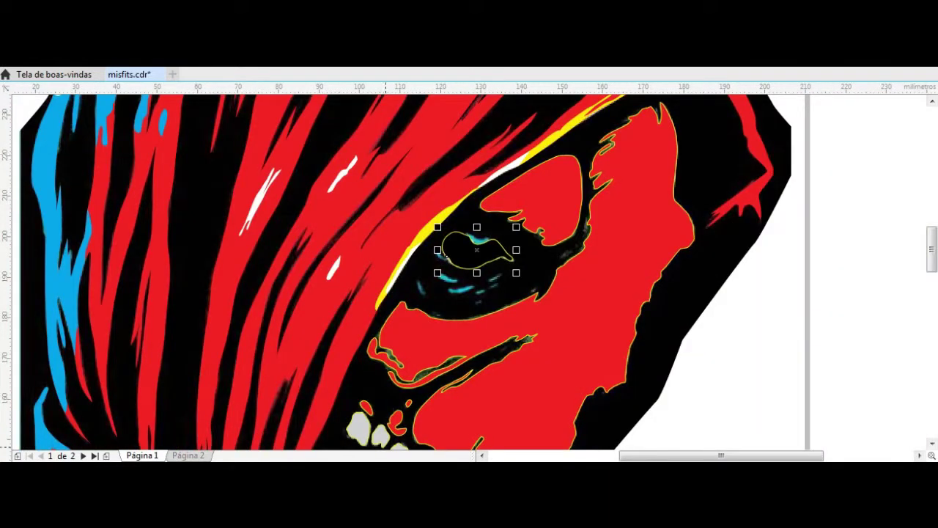
pyautogui.scroll(3, 212, 164)
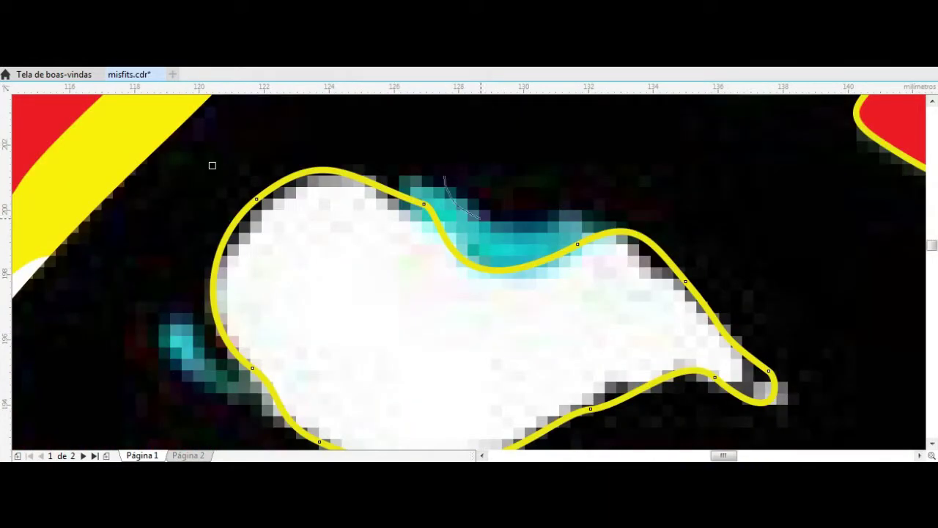
pyautogui.moveTo(411, 192); pyautogui.dragTo(443, 176)
pyautogui.scroll(-3, 212, 165)
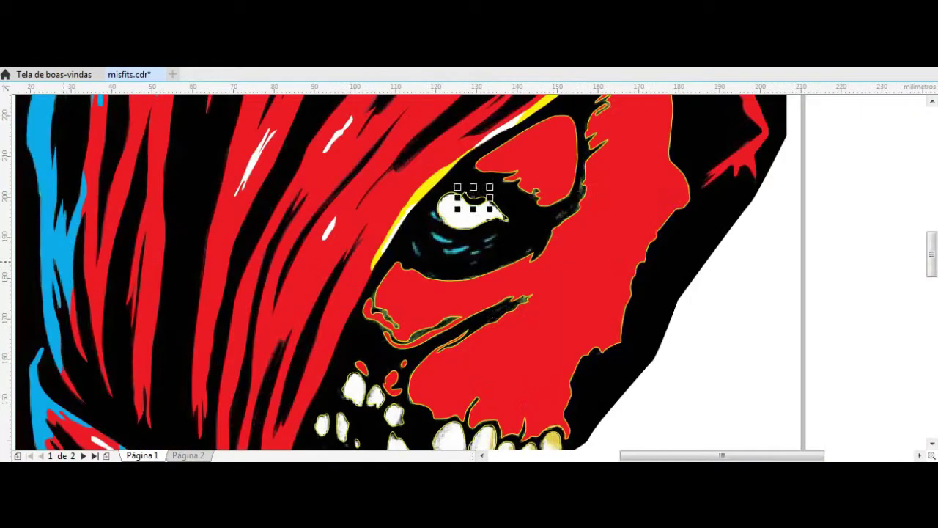
pyautogui.scroll(2, 464, 234)
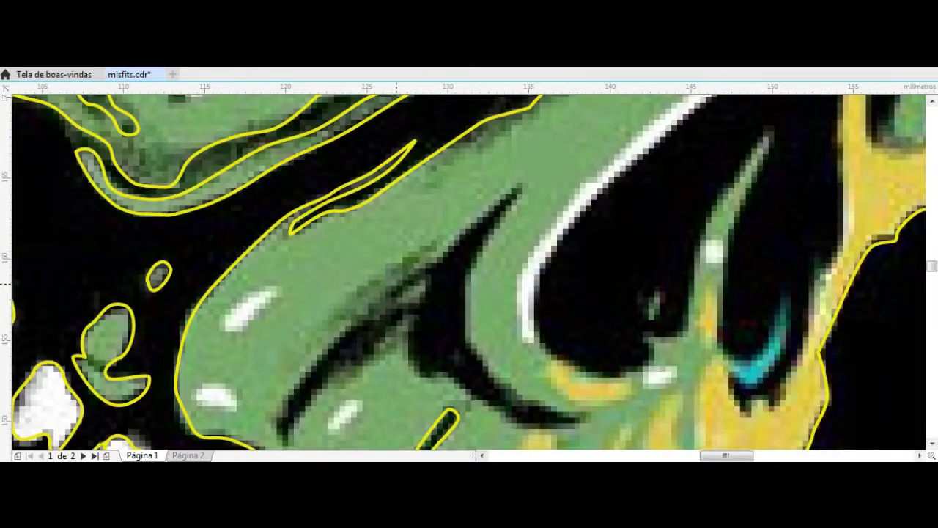
# Save the file and trace the dark cheekbone shape with its upward spike as a closed curve.
pyautogui.hotkey('ctrl', 's')
pyautogui.moveTo(503, 213)
pyautogui.mouseDown()
pyautogui.moveTo(493, 380)
pyautogui.moveTo(505, 421)
pyautogui.mouseUp()
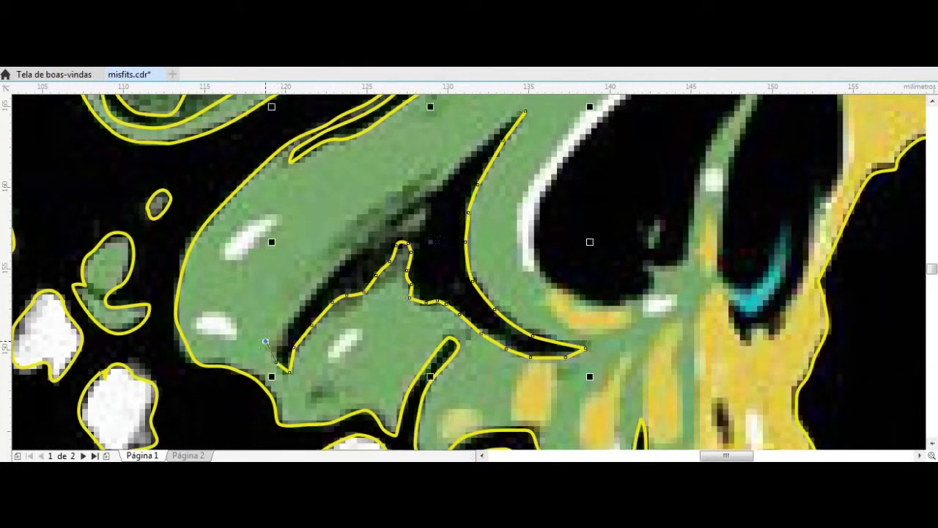
pyautogui.moveTo(407, 341)
pyautogui.mouseDown()
pyautogui.moveTo(338, 242)
pyautogui.moveTo(440, 164)
pyautogui.moveTo(377, 236)
pyautogui.mouseUp()
pyautogui.moveTo(371, 204); pyautogui.dragTo(386, 236)
pyautogui.moveTo(400, 192); pyautogui.dragTo(406, 182)
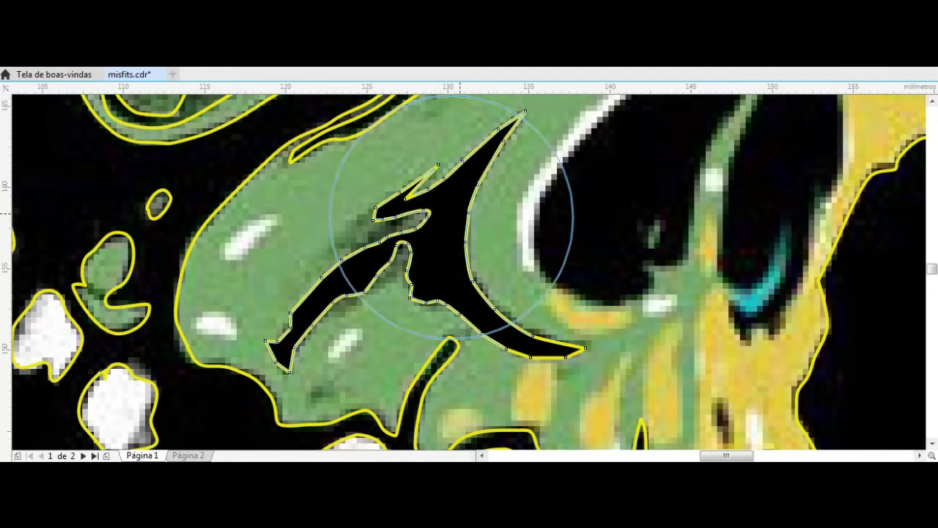
# Outline the small dark blob in the yellow area and loop a trace around the nasal cavity.
pyautogui.scroll(3, 662, 313)
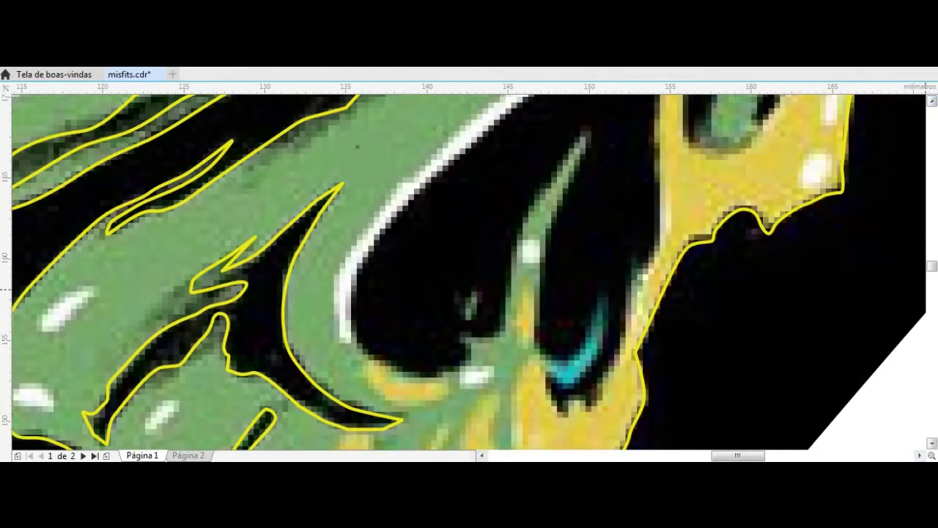
pyautogui.scroll(2, 662, 313)
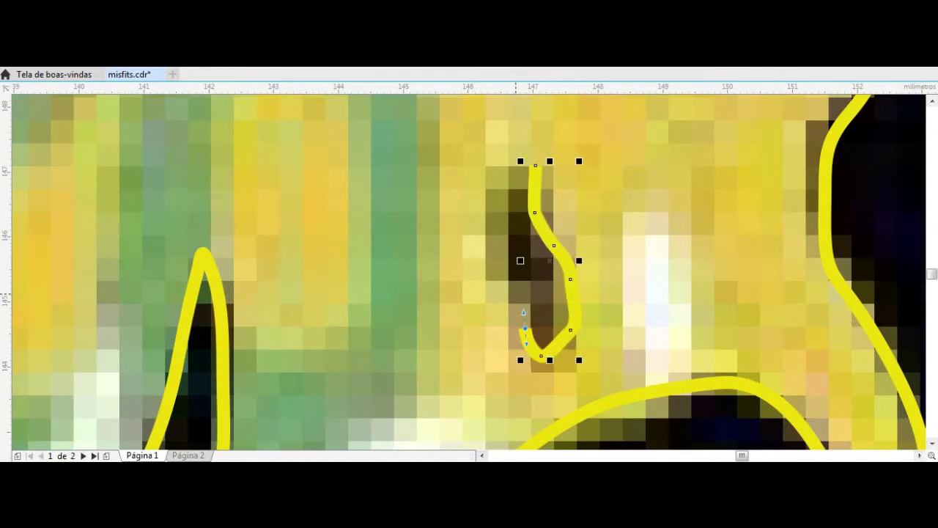
pyautogui.moveTo(531, 160); pyautogui.dragTo(529, 164)
pyautogui.scroll(-3, 231, 133)
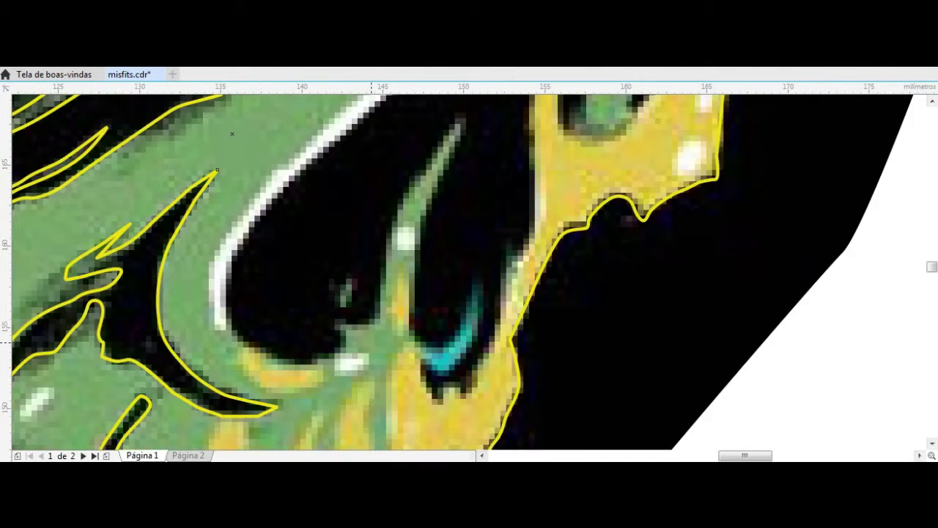
pyautogui.moveTo(426, 402); pyautogui.dragTo(533, 362)
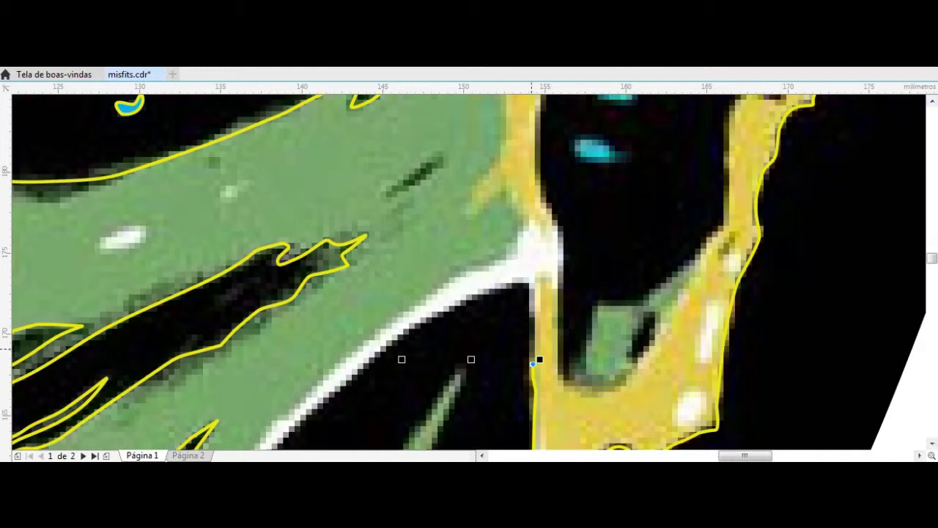
pyautogui.moveTo(416, 323); pyautogui.dragTo(385, 286)
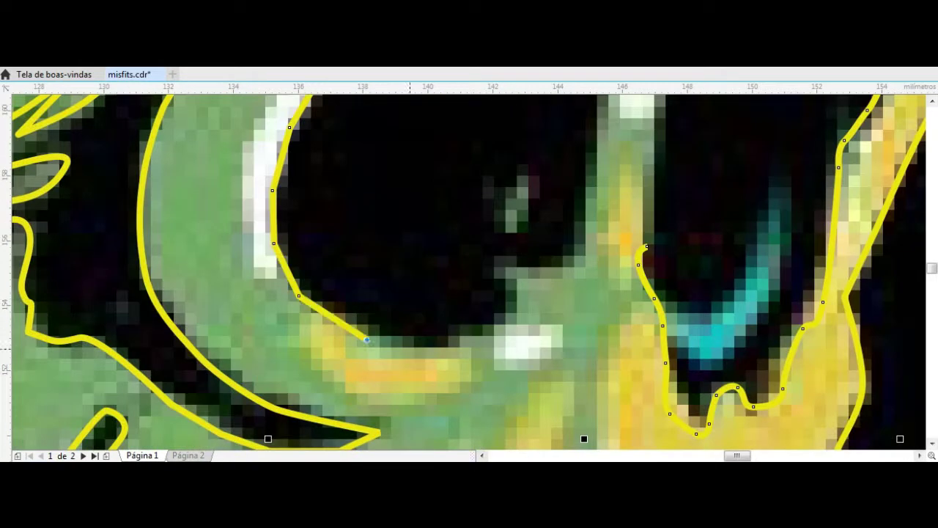
pyautogui.moveTo(301, 438)
pyautogui.mouseDown()
pyautogui.moveTo(604, 117)
pyautogui.moveTo(655, 187)
pyautogui.mouseUp()
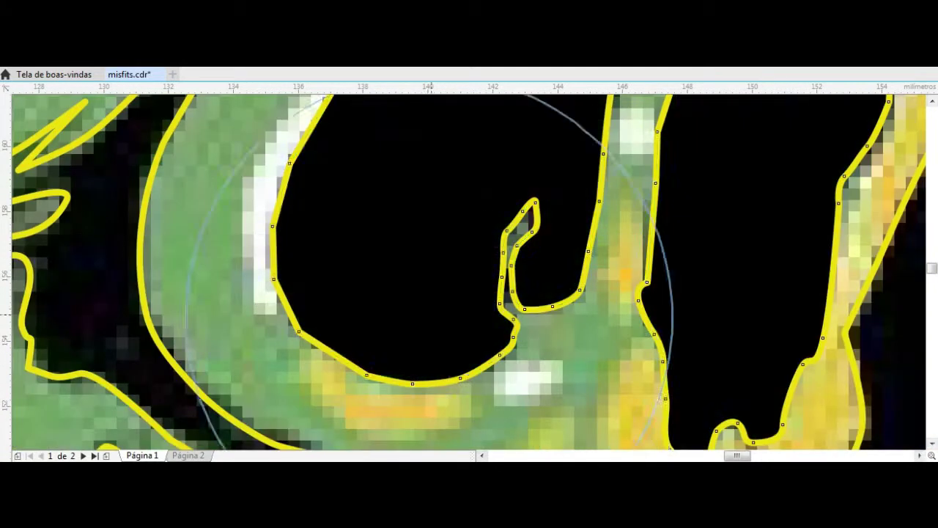
pyautogui.scroll(-3, 454, 242)
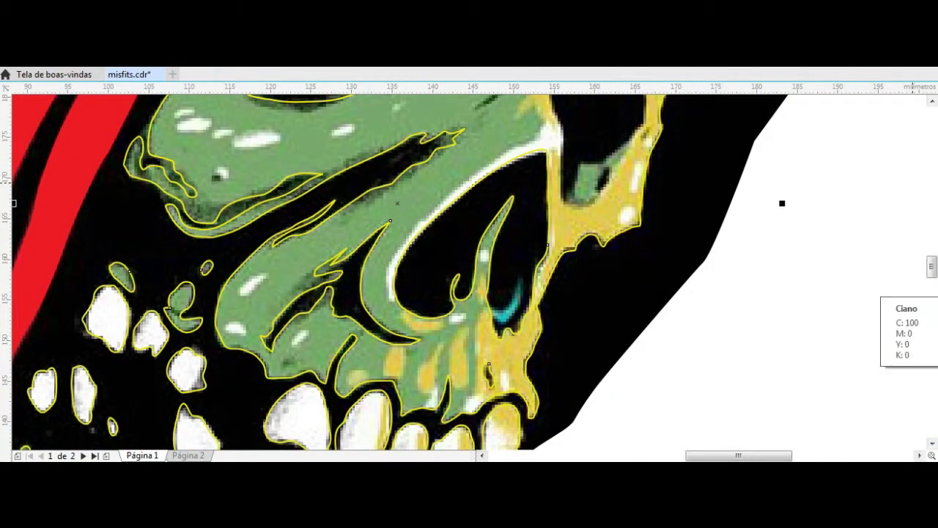
# Give the green skull shape a blue outline and trace along the skull's edge.
pyautogui.rightClick(931, 289)
pyautogui.scroll(3, 593, 99)
pyautogui.moveTo(526, 323); pyautogui.dragTo(700, 117)
pyautogui.scroll(2, 700, 117)
pyautogui.moveTo(696, 285)
pyautogui.mouseDown()
pyautogui.moveTo(719, 233)
pyautogui.moveTo(821, 118)
pyautogui.mouseUp()
pyautogui.scroll(-2, 718, 233)
pyautogui.scroll(1, 821, 118)
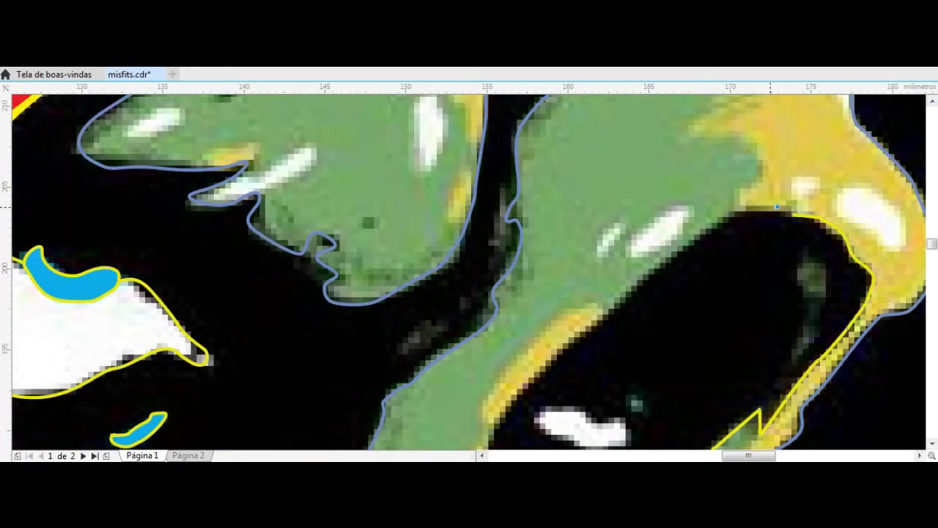
pyautogui.scroll(-3, 685, 203)
pyautogui.moveTo(491, 168); pyautogui.dragTo(506, 405)
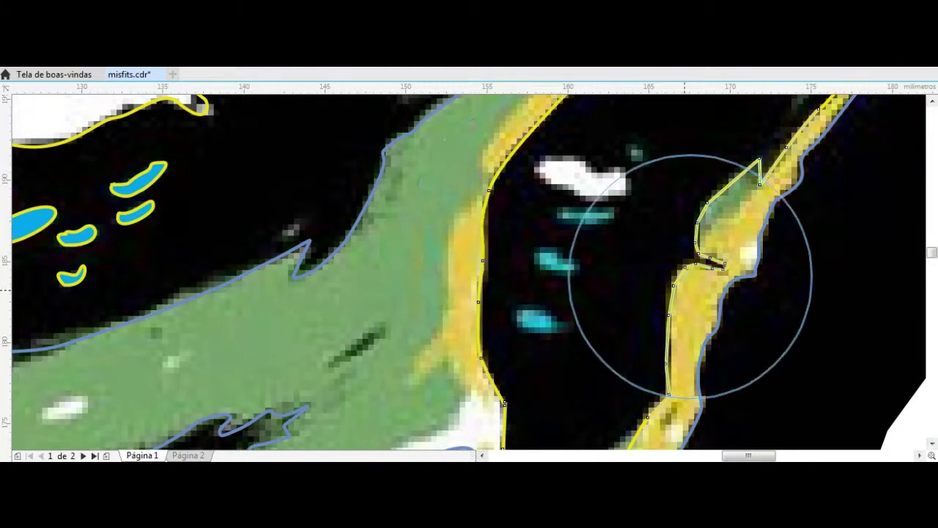
pyautogui.scroll(3, 689, 277)
# Smooth the jagged edge of the yellow bone shape.
pyautogui.moveTo(675, 346); pyautogui.dragTo(659, 381)
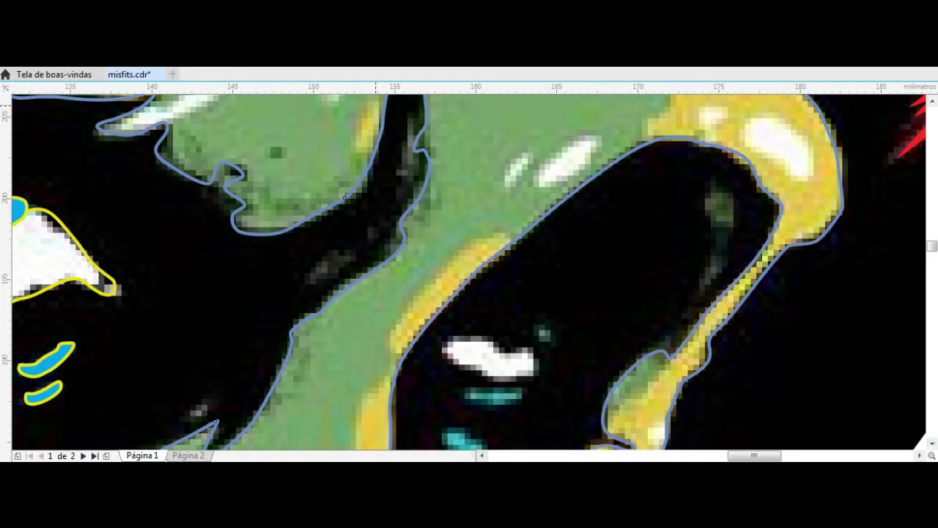
pyautogui.scroll(-3, 344, 196)
pyautogui.scroll(2, 567, 377)
pyautogui.scroll(1, 154, 311)
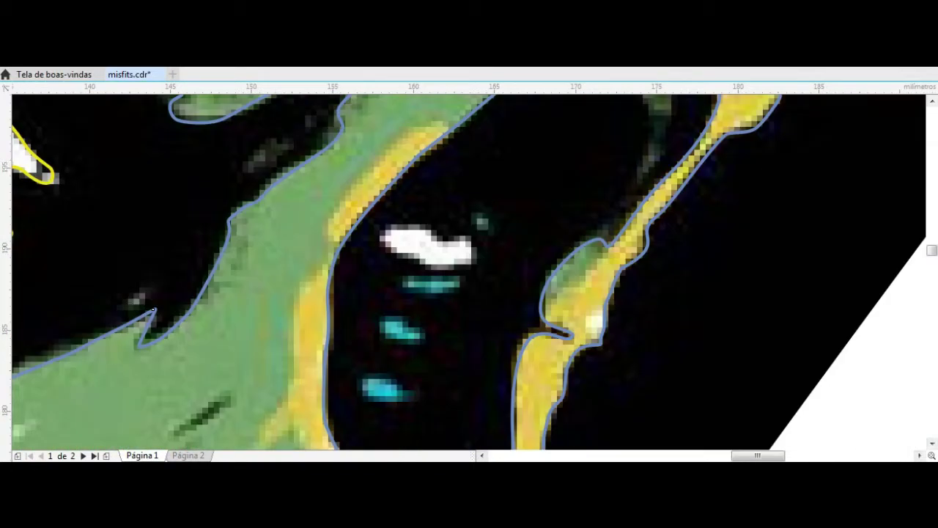
pyautogui.scroll(2, 425, 279)
# Outline the two cyan spots and the white blob in the nasal cavity.
pyautogui.moveTo(374, 300); pyautogui.dragTo(498, 322)
pyautogui.scroll(3, 410, 366)
pyautogui.scroll(-3, 348, 312)
pyautogui.moveTo(326, 297); pyautogui.dragTo(370, 322)
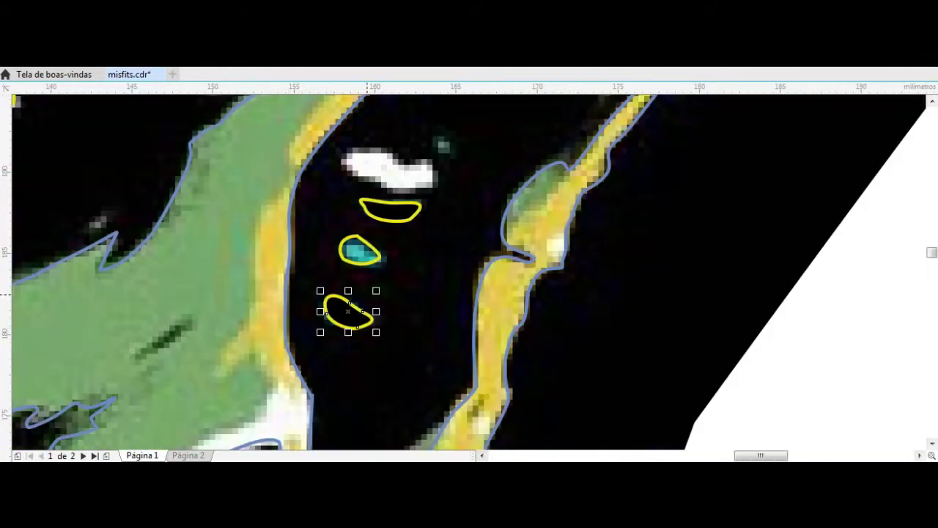
pyautogui.scroll(2, 348, 312)
pyautogui.scroll(-2, 439, 256)
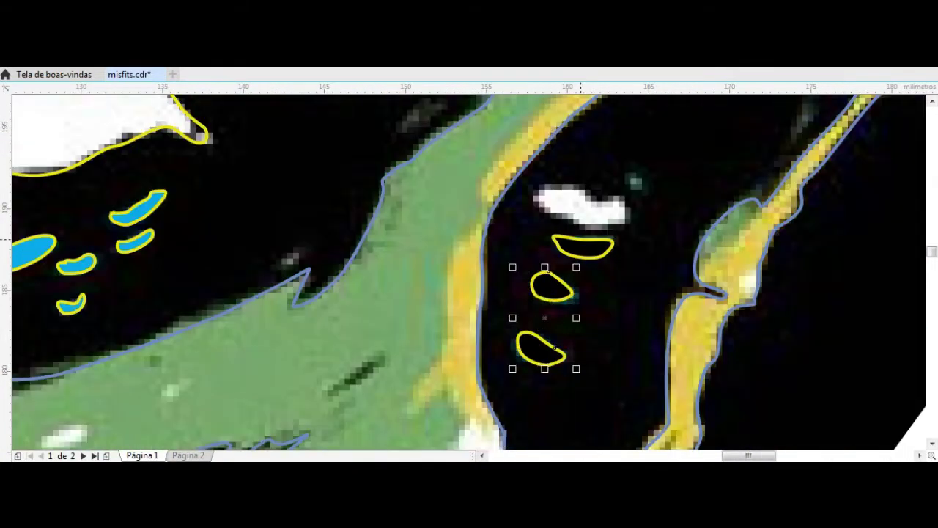
pyautogui.scroll(4, 590, 263)
pyautogui.moveTo(590, 263); pyautogui.dragTo(583, 268)
pyautogui.scroll(-4, 583, 268)
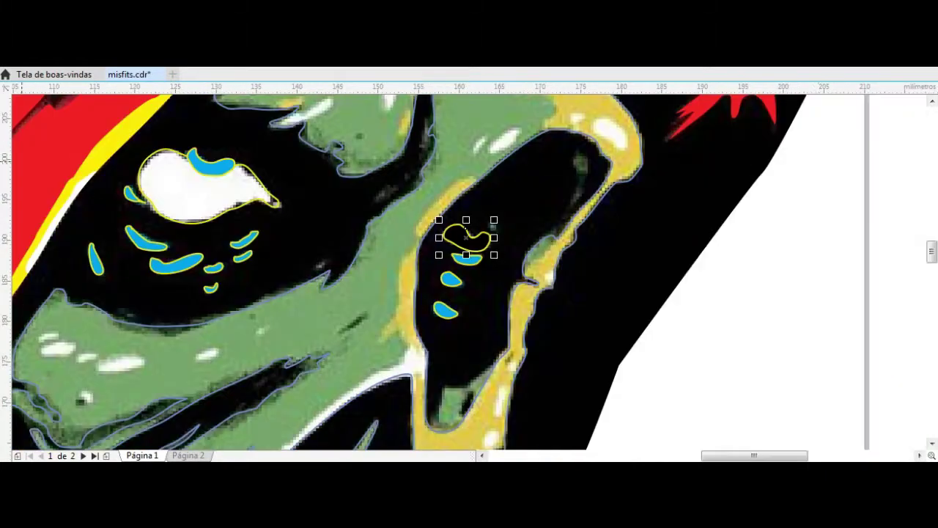
# Trace the shape at the nasal cavity's bottom and fill the blue-outlined skull solid green.
pyautogui.click(480, 253)
pyautogui.scroll(3, 480, 253)
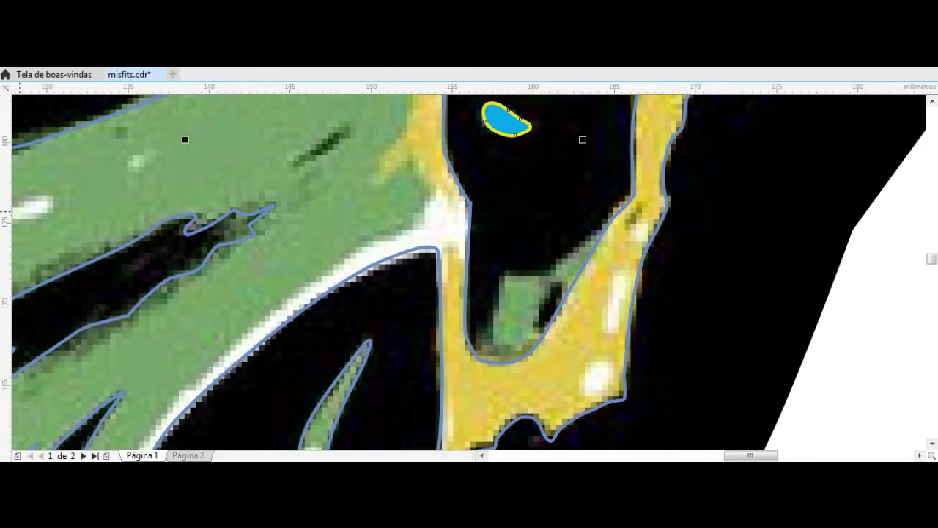
pyautogui.moveTo(504, 380); pyautogui.dragTo(505, 379)
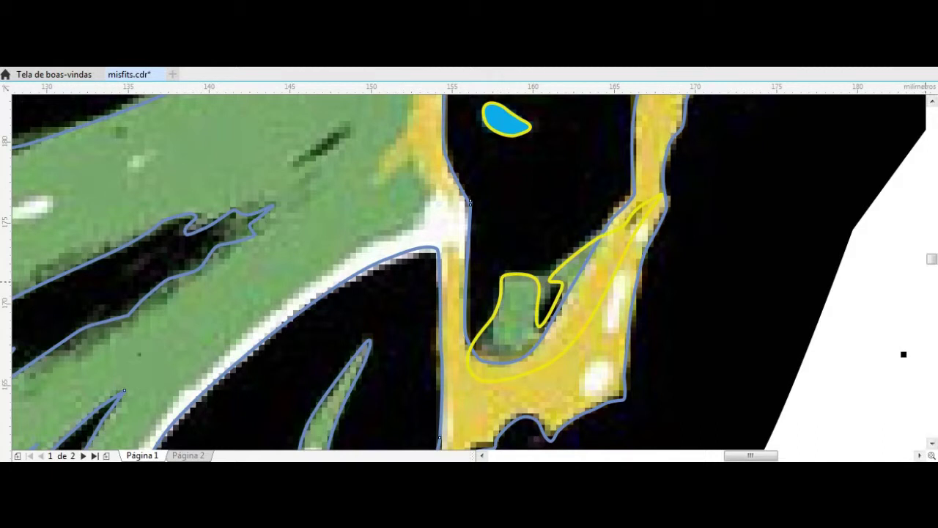
pyautogui.click(469, 222)
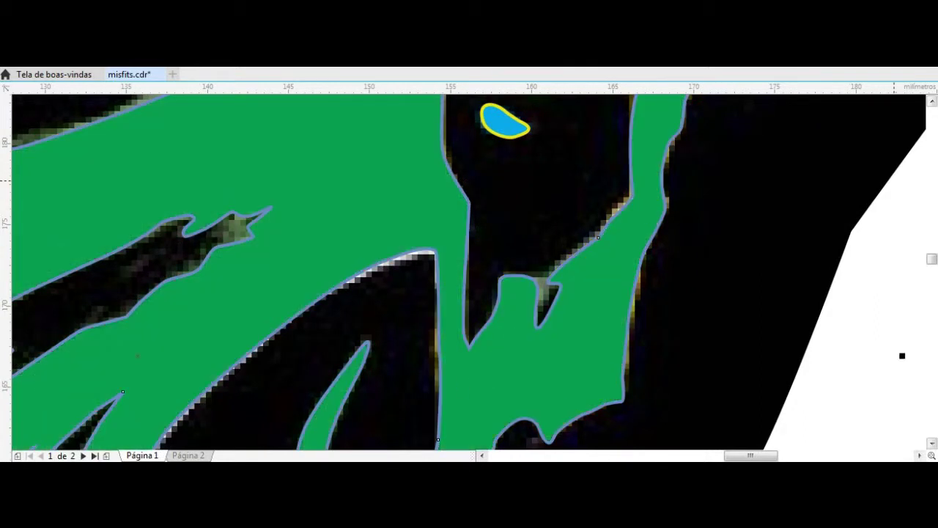
pyautogui.scroll(2, 354, 264)
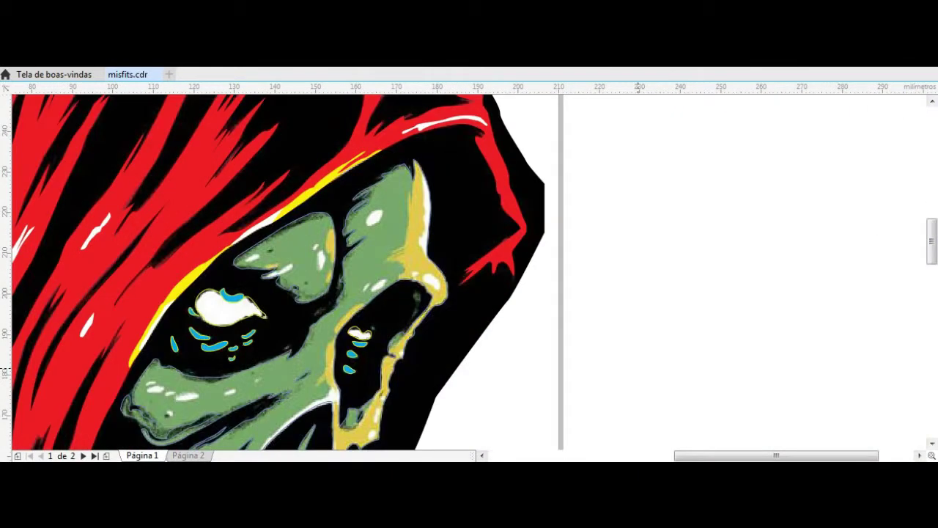
# Trace black freehand shapes over the dark areas beside the yellow strip and below the nose.
pyautogui.scroll(3, 421, 183)
pyautogui.scroll(-3, 421, 183)
pyautogui.scroll(2, 489, 220)
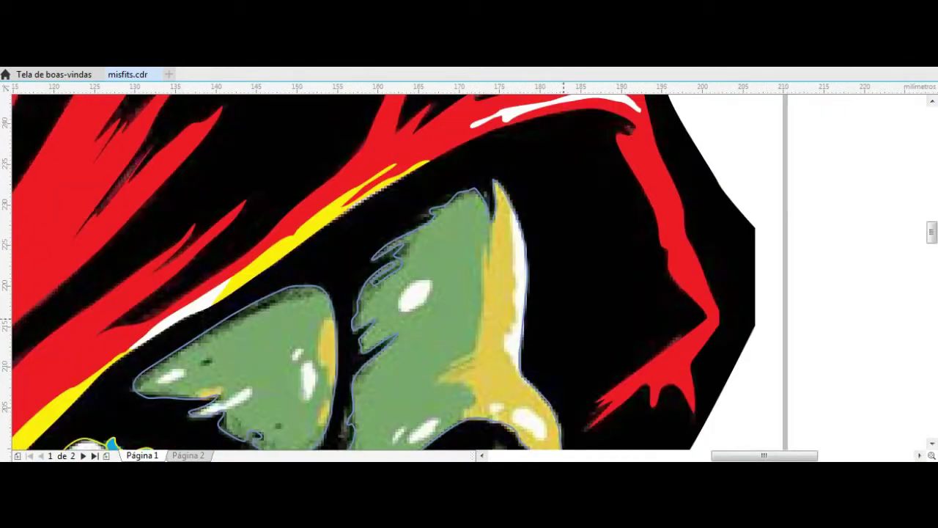
pyautogui.moveTo(490, 220); pyautogui.dragTo(473, 345)
pyautogui.moveTo(575, 180); pyautogui.dragTo(557, 440)
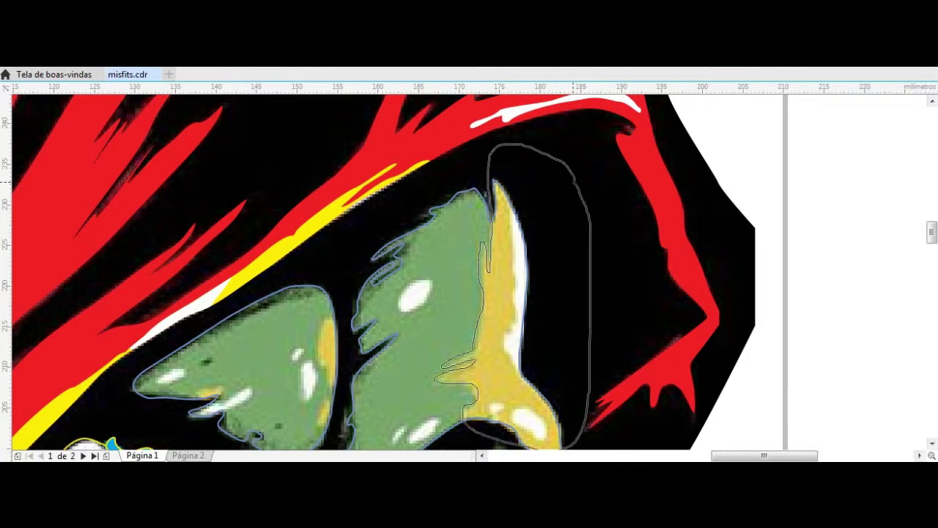
pyautogui.moveTo(469, 258); pyautogui.dragTo(670, 304)
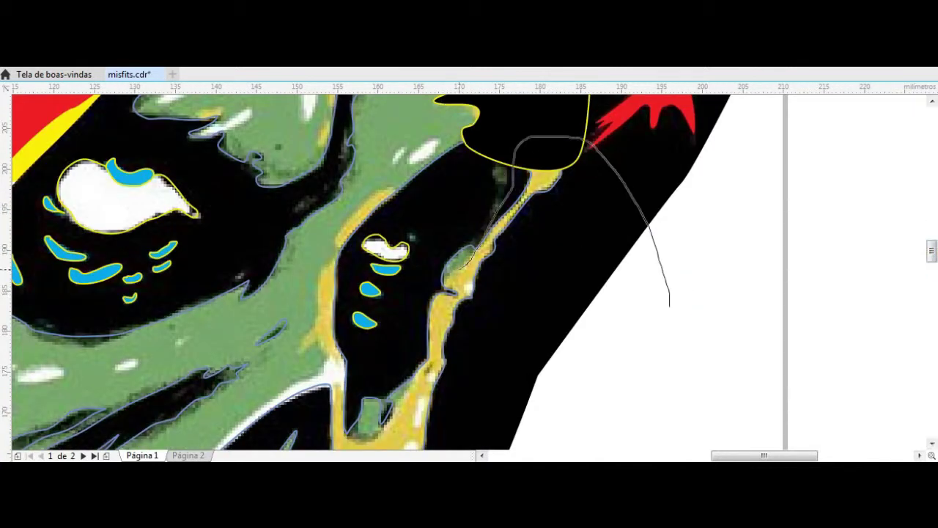
# Finish the black shape beside the eye and close the one beside the yellow strip.
pyautogui.scroll(3, 373, 297)
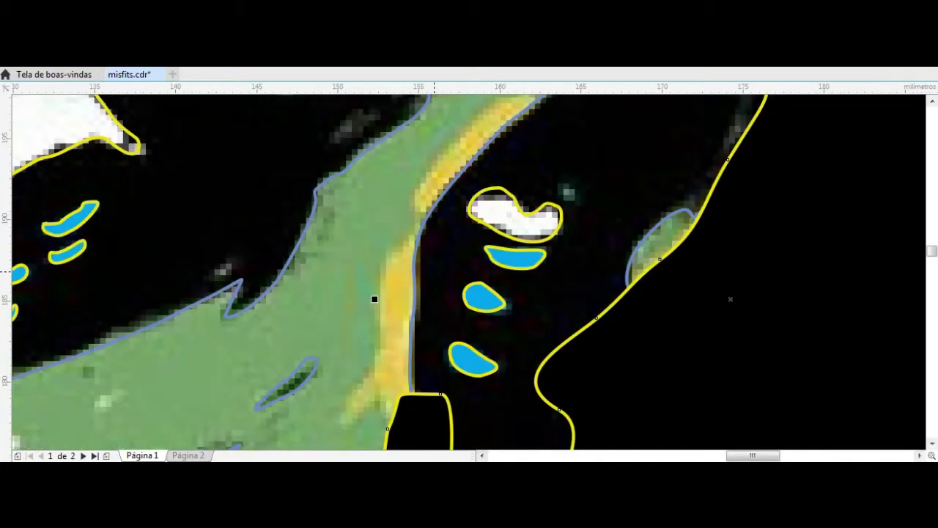
pyautogui.scroll(1, 335, 389)
pyautogui.moveTo(425, 214); pyautogui.dragTo(317, 299)
pyautogui.scroll(-5, 412, 232)
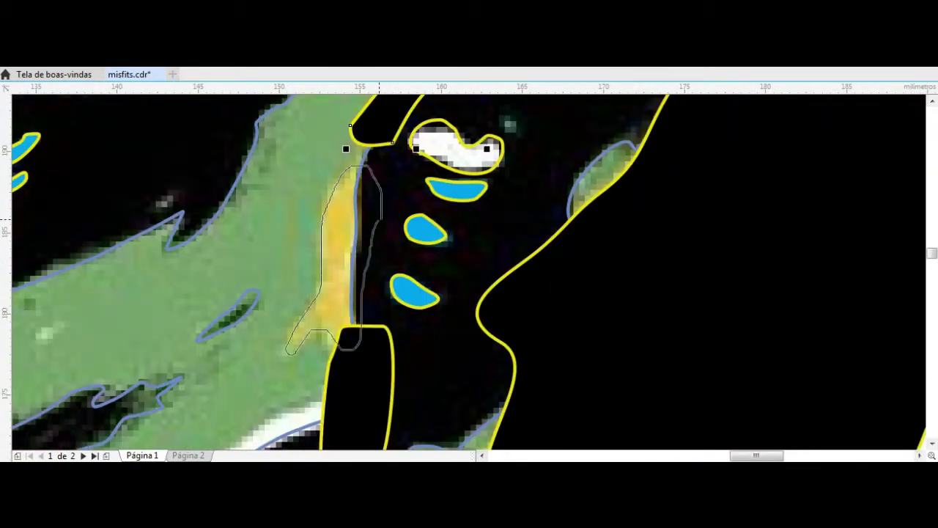
pyautogui.moveTo(381, 218); pyautogui.dragTo(380, 218)
pyautogui.scroll(-3, 655, 231)
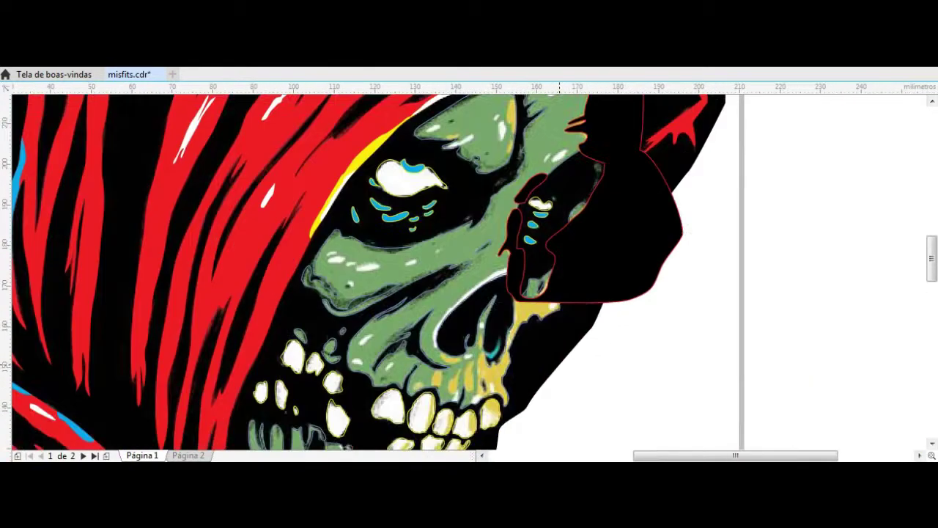
pyautogui.scroll(2, 577, 226)
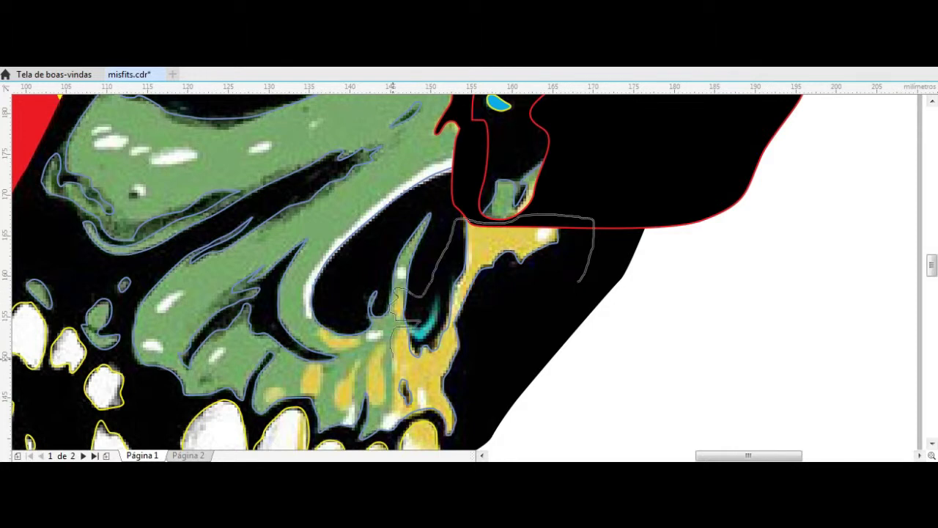
# Trace the dark areas under the cheekbone, beside, between and below the lower teeth.
pyautogui.moveTo(446, 434); pyautogui.dragTo(578, 280)
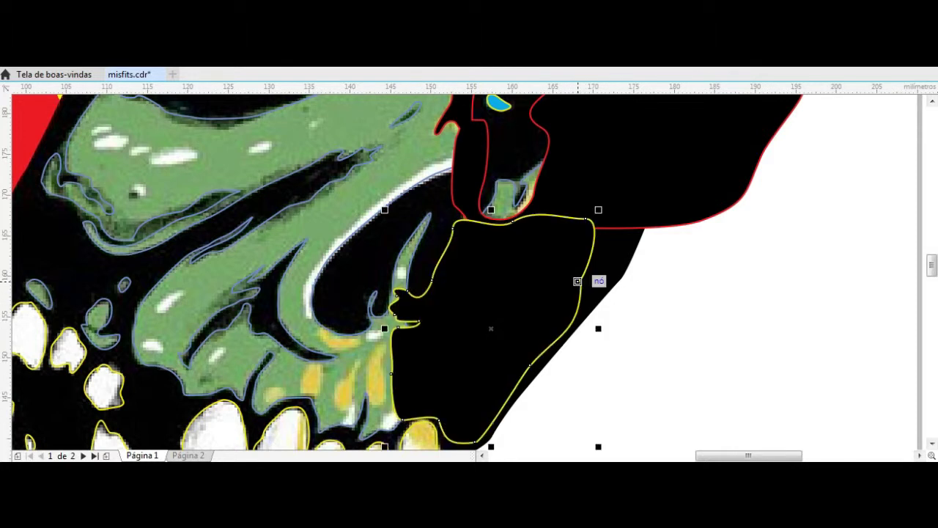
pyautogui.scroll(-2, 578, 281)
pyautogui.scroll(2, 440, 381)
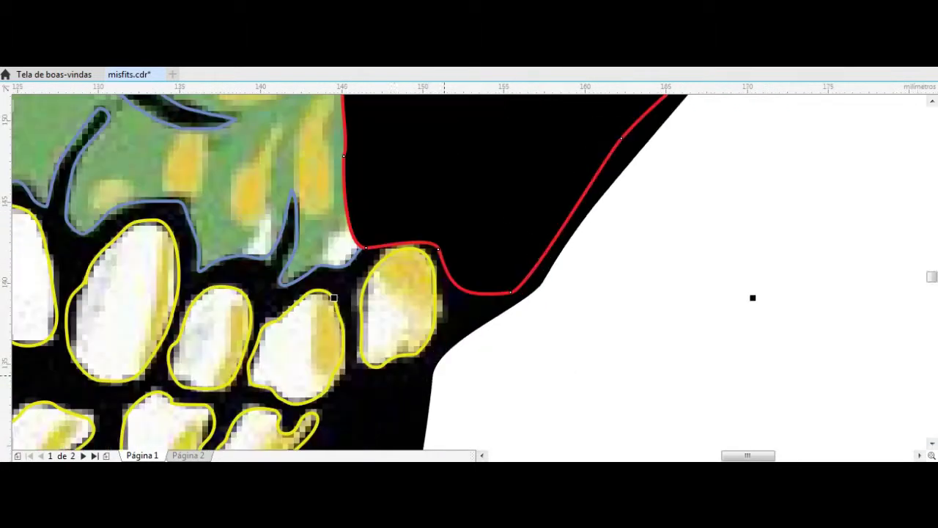
pyautogui.moveTo(546, 363); pyautogui.dragTo(402, 297)
pyautogui.moveTo(353, 322)
pyautogui.mouseDown()
pyautogui.moveTo(311, 279)
pyautogui.moveTo(258, 287)
pyautogui.mouseUp()
pyautogui.scroll(-3, 323, 264)
pyautogui.scroll(3, 323, 344)
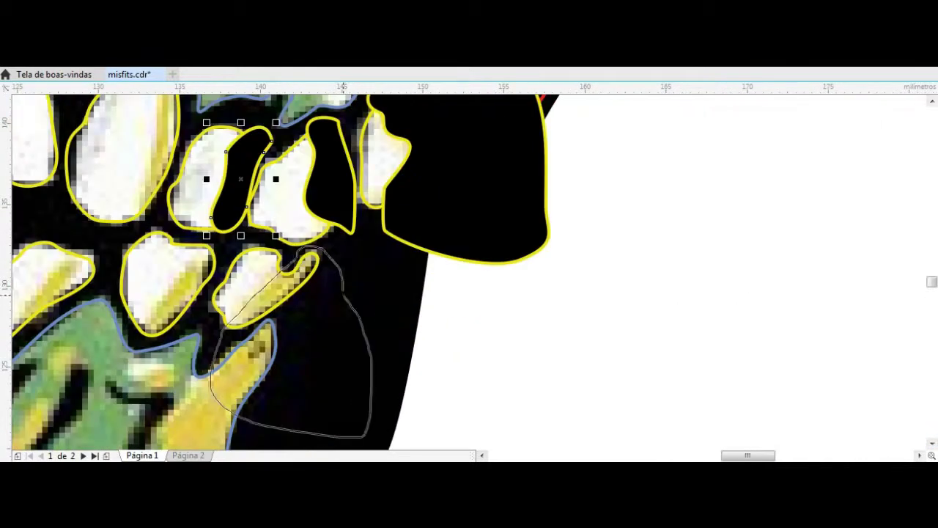
pyautogui.moveTo(309, 242); pyautogui.dragTo(300, 250)
pyautogui.scroll(3, 380, 236)
# Trace the jaw shadow and three dark gaps between the teeth.
pyautogui.scroll(-2, 380, 237)
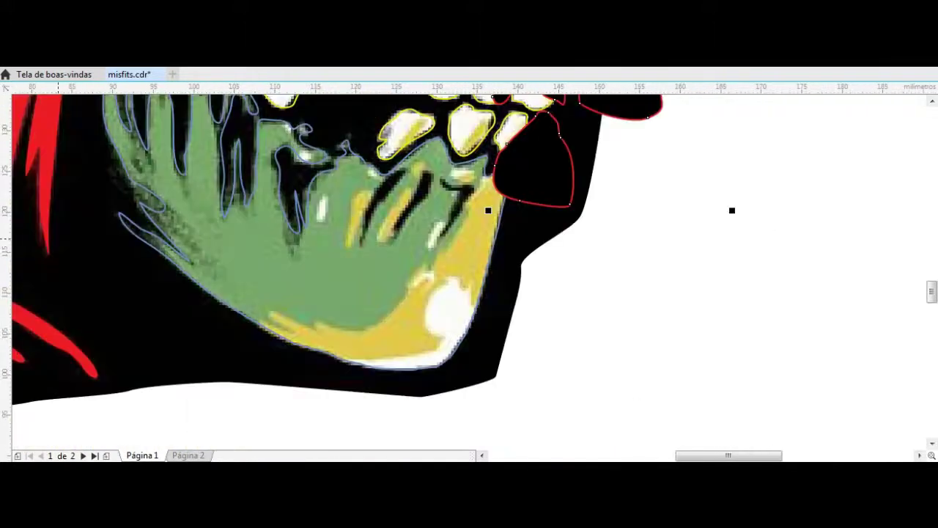
pyautogui.moveTo(488, 210); pyautogui.dragTo(483, 206)
pyautogui.scroll(3, 381, 219)
pyautogui.scroll(-1, 381, 220)
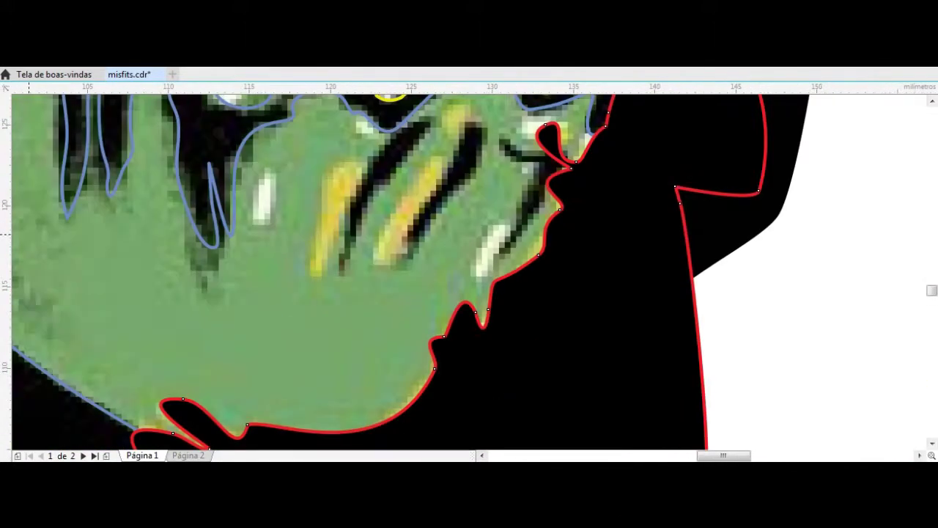
pyautogui.moveTo(345, 176); pyautogui.dragTo(341, 183)
pyautogui.moveTo(460, 139); pyautogui.dragTo(462, 137)
pyautogui.moveTo(440, 160)
pyautogui.mouseDown()
pyautogui.moveTo(392, 258)
pyautogui.moveTo(440, 161)
pyautogui.mouseUp()
# Trace the dark shadows and narrow gap inside the teeth.
pyautogui.scroll(2, 514, 183)
pyautogui.scroll(1, 514, 184)
pyautogui.moveTo(544, 352); pyautogui.dragTo(546, 351)
pyautogui.moveTo(284, 331); pyautogui.dragTo(286, 330)
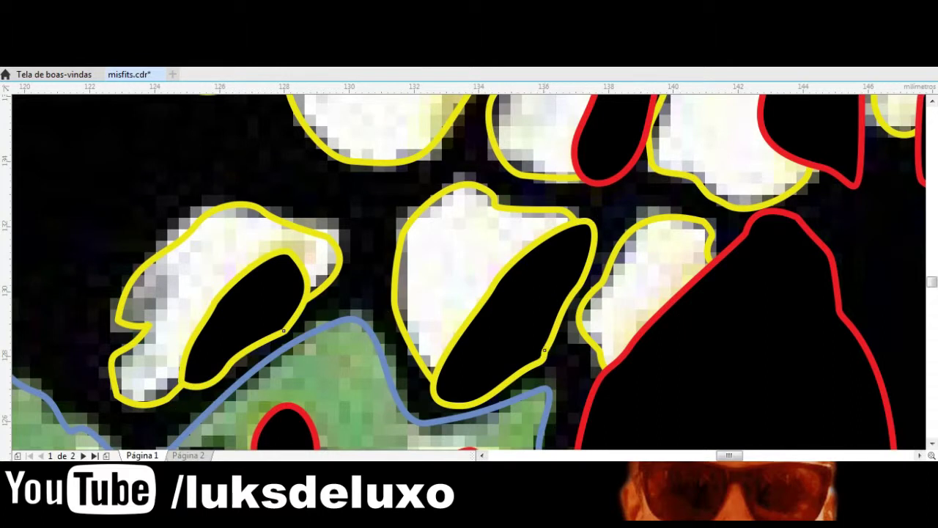
pyautogui.scroll(-2, 592, 272)
pyautogui.moveTo(539, 180)
pyautogui.mouseDown()
pyautogui.moveTo(561, 234)
pyautogui.moveTo(539, 181)
pyautogui.mouseUp()
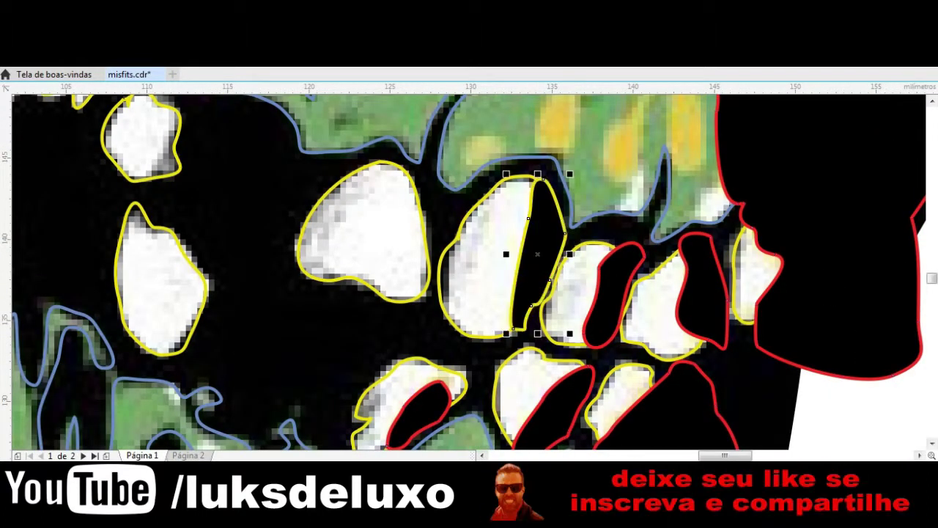
pyautogui.scroll(1, 476, 219)
pyautogui.scroll(1, 477, 220)
# Trace a teardrop-shaped gap between teeth and two dark spots in the green jaw.
pyautogui.moveTo(475, 209)
pyautogui.mouseDown()
pyautogui.moveTo(522, 289)
pyautogui.moveTo(477, 211)
pyautogui.mouseUp()
pyautogui.moveTo(637, 102); pyautogui.dragTo(633, 107)
pyautogui.moveTo(828, 113); pyautogui.dragTo(827, 117)
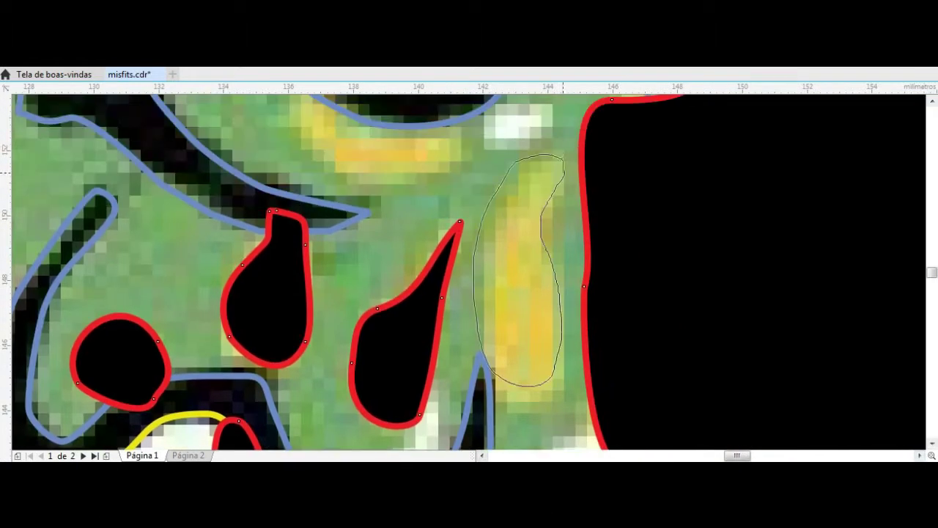
pyautogui.scroll(2, 440, 256)
pyautogui.moveTo(334, 176); pyautogui.dragTo(291, 236)
pyautogui.moveTo(334, 176); pyautogui.dragTo(334, 176)
pyautogui.scroll(-4, 334, 176)
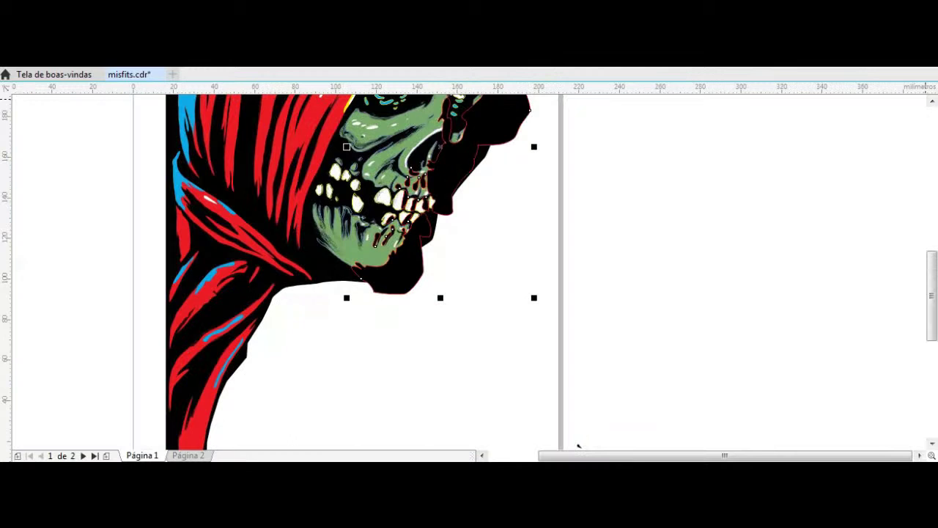
pyautogui.scroll(4, 163, 196)
# Trace small dark spots in the green cheek and the gap beside the yellow cheek area.
pyautogui.moveTo(114, 227)
pyautogui.mouseDown()
pyautogui.moveTo(163, 196)
pyautogui.moveTo(118, 229)
pyautogui.mouseUp()
pyautogui.scroll(-2, 305, 268)
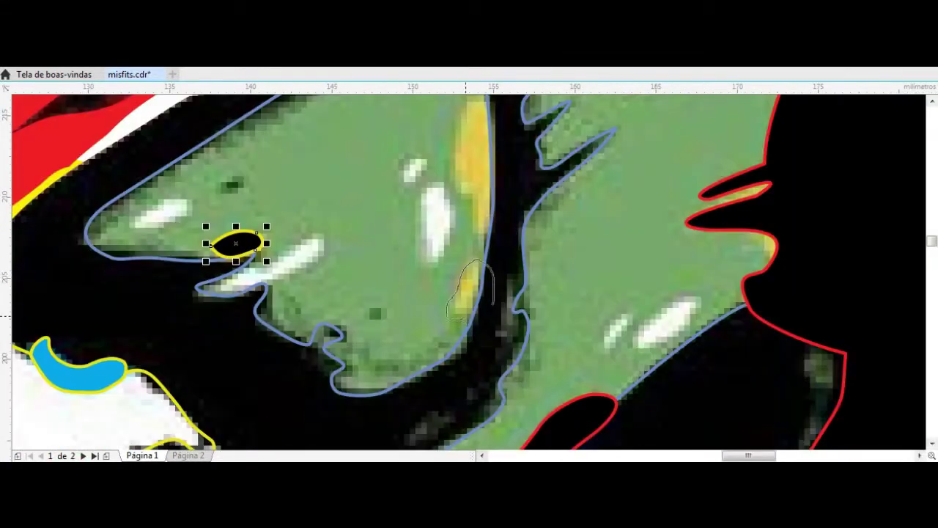
pyautogui.moveTo(450, 308); pyautogui.dragTo(455, 317)
pyautogui.scroll(2, 469, 294)
pyautogui.moveTo(504, 217); pyautogui.dragTo(475, 290)
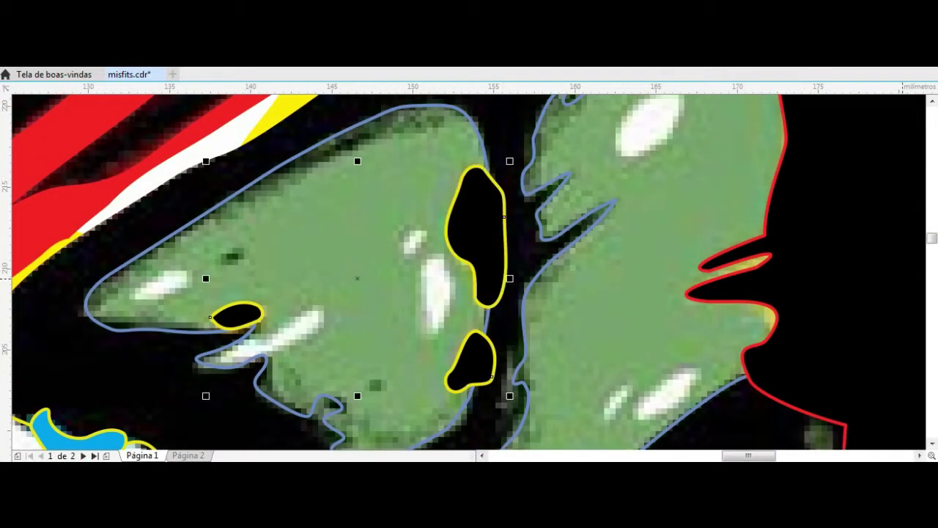
pyautogui.scroll(-3, 469, 293)
pyautogui.scroll(3, 469, 293)
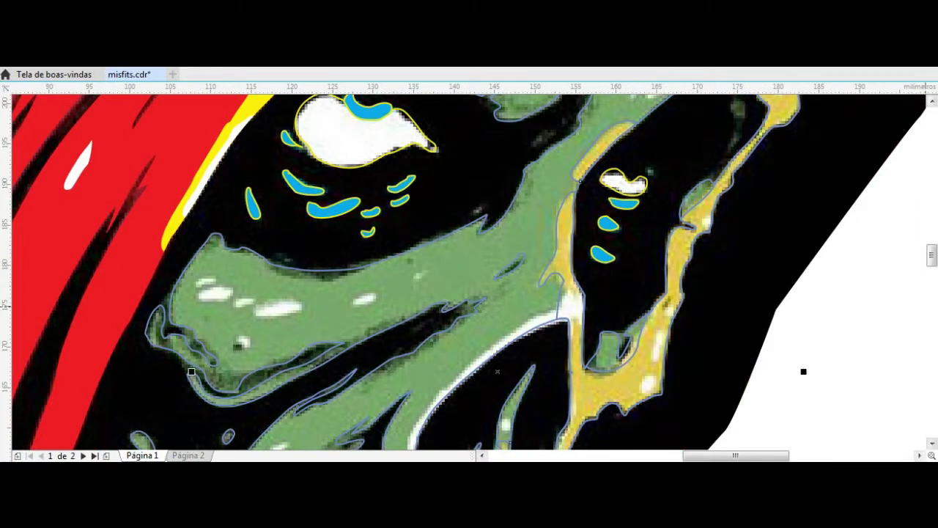
pyautogui.scroll(-2, 192, 371)
pyautogui.scroll(2, 191, 371)
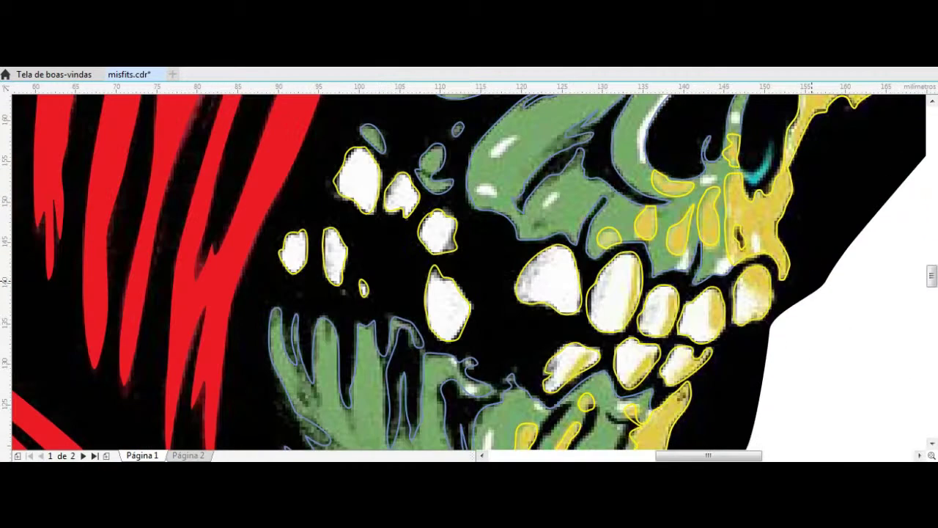
pyautogui.scroll(-2, 809, 280)
pyautogui.scroll(2, 809, 281)
pyautogui.scroll(3, 684, 303)
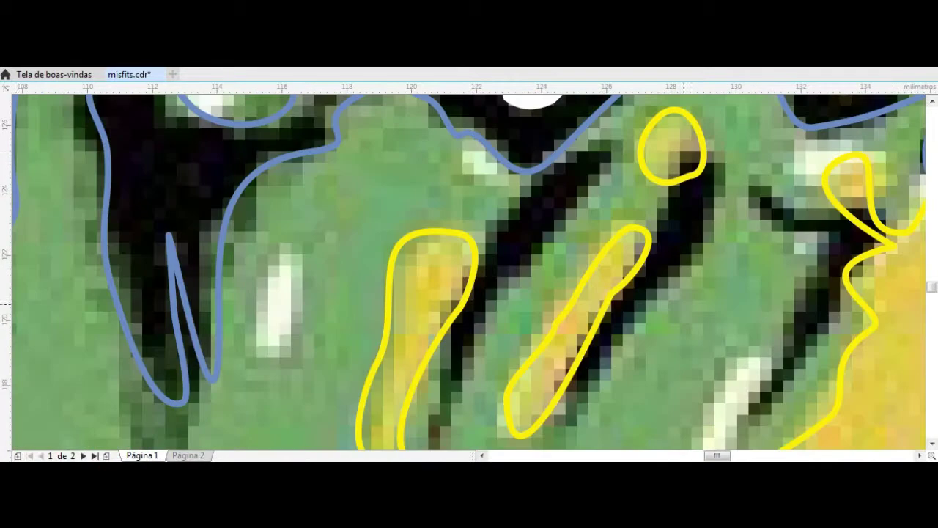
# Trace dark streaks in the green chin, undoing the two wrong streaks with Ctrl+Z.
pyautogui.moveTo(524, 143); pyautogui.dragTo(526, 145)
pyautogui.moveTo(627, 261); pyautogui.dragTo(671, 167)
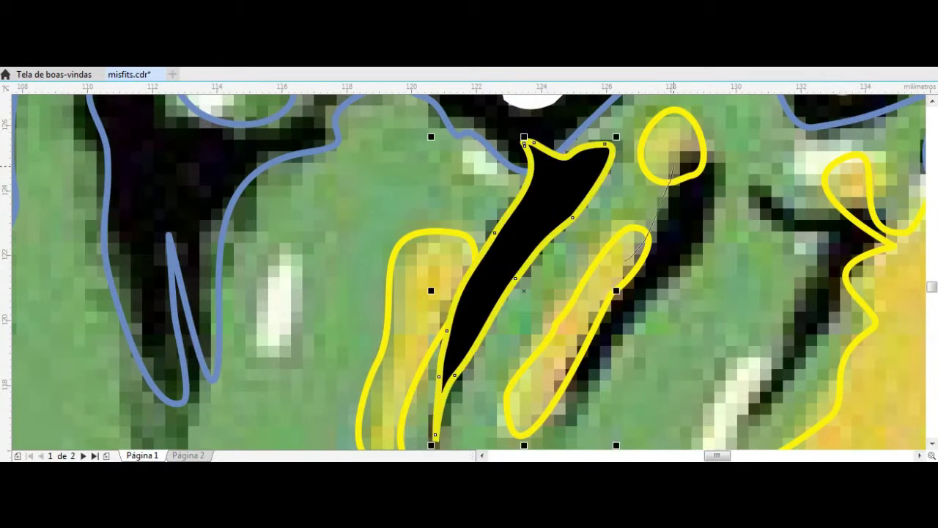
pyautogui.moveTo(557, 381); pyautogui.dragTo(624, 261)
pyautogui.moveTo(766, 173); pyautogui.dragTo(844, 211)
pyautogui.moveTo(789, 228); pyautogui.dragTo(763, 161)
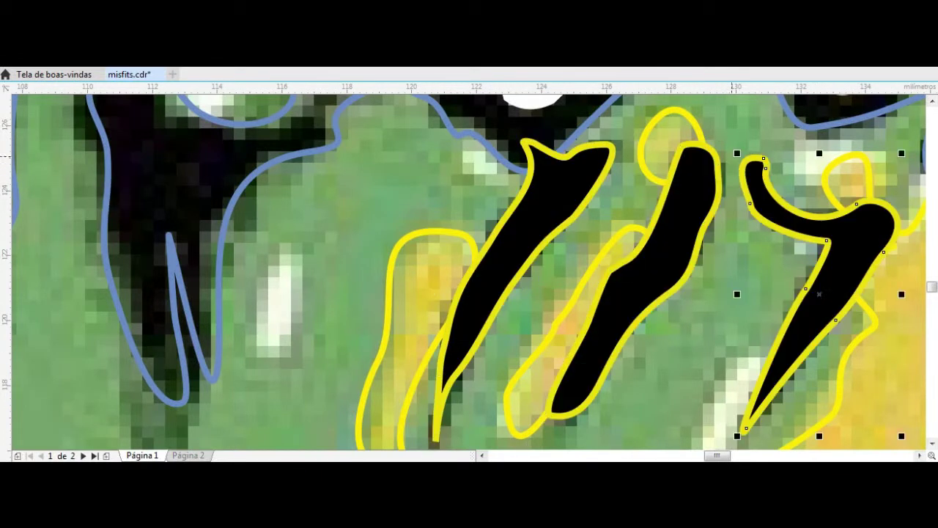
pyautogui.hotkey('ctrl', 'z')
pyautogui.hotkey('ctrl', 'z')
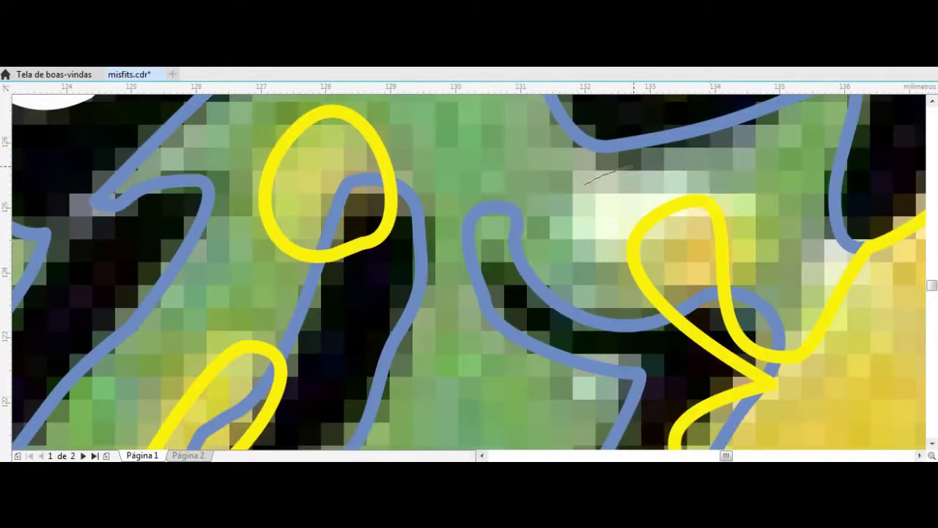
# Trace a chin shape, a small shape near the highlight and a thin cheek line.
pyautogui.moveTo(560, 183); pyautogui.dragTo(584, 184)
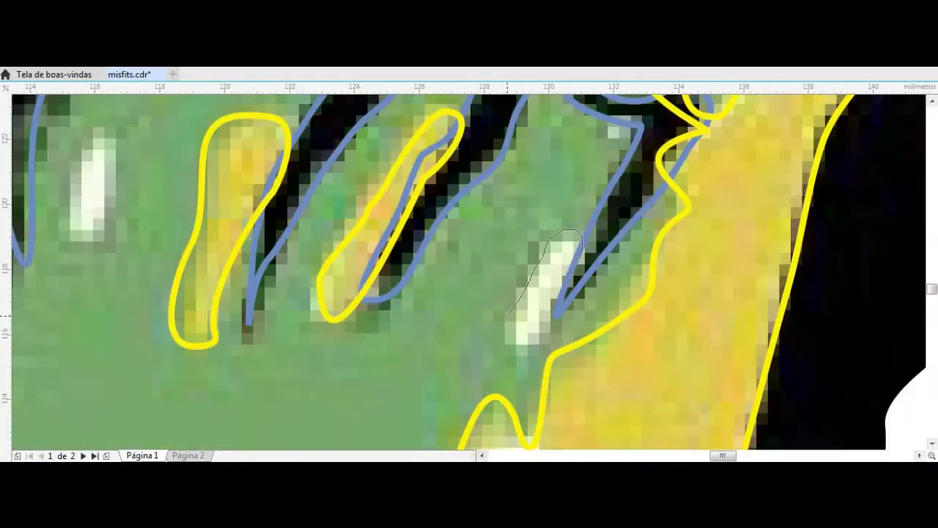
pyautogui.scroll(2, 582, 277)
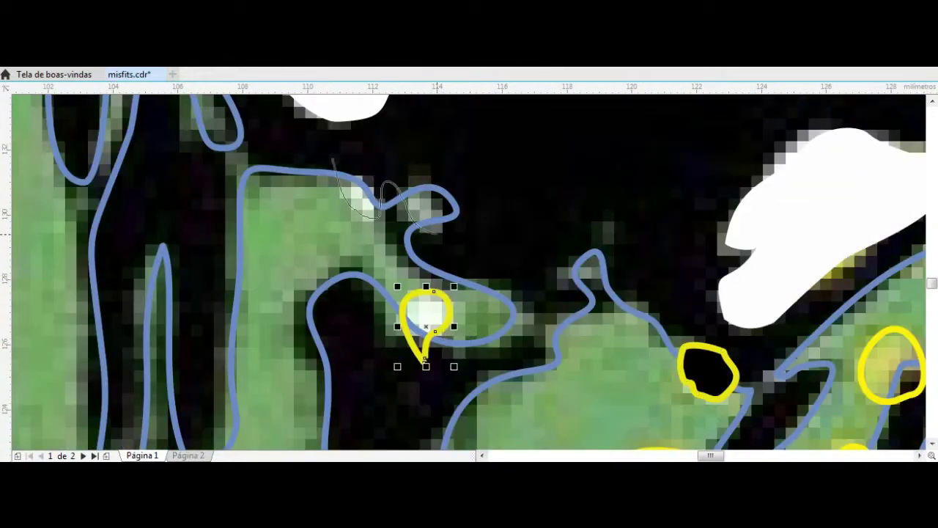
pyautogui.moveTo(440, 233); pyautogui.dragTo(333, 155)
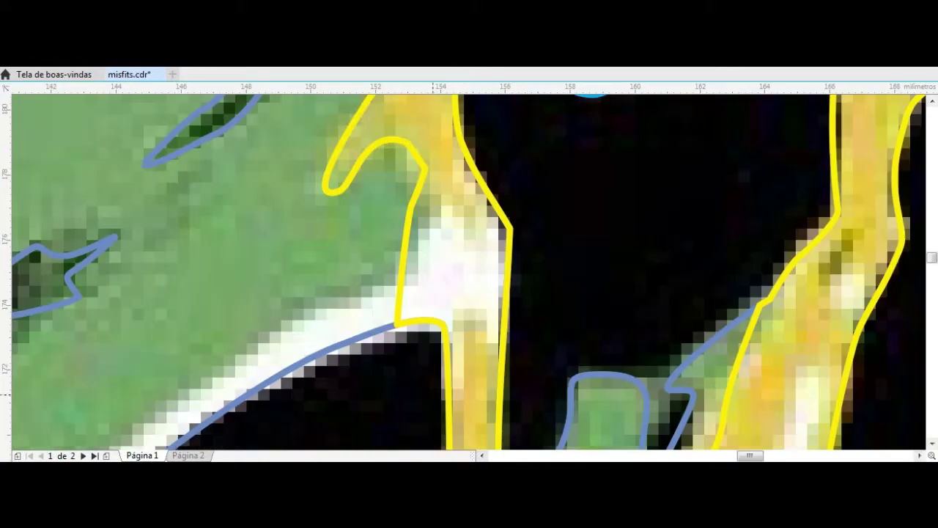
pyautogui.moveTo(412, 414); pyautogui.dragTo(537, 183)
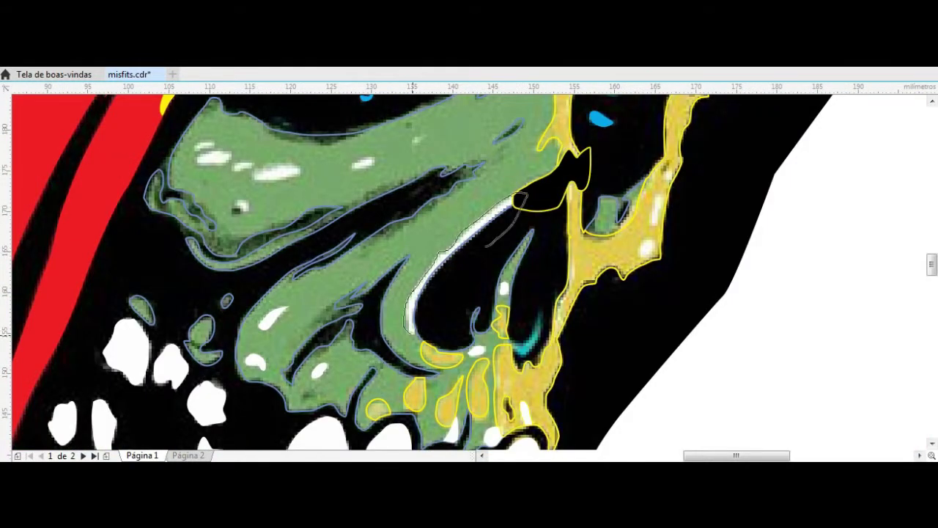
# Intersect the overlapping outlines, delete the leftovers, then undo twice.
pyautogui.click(443, 57)
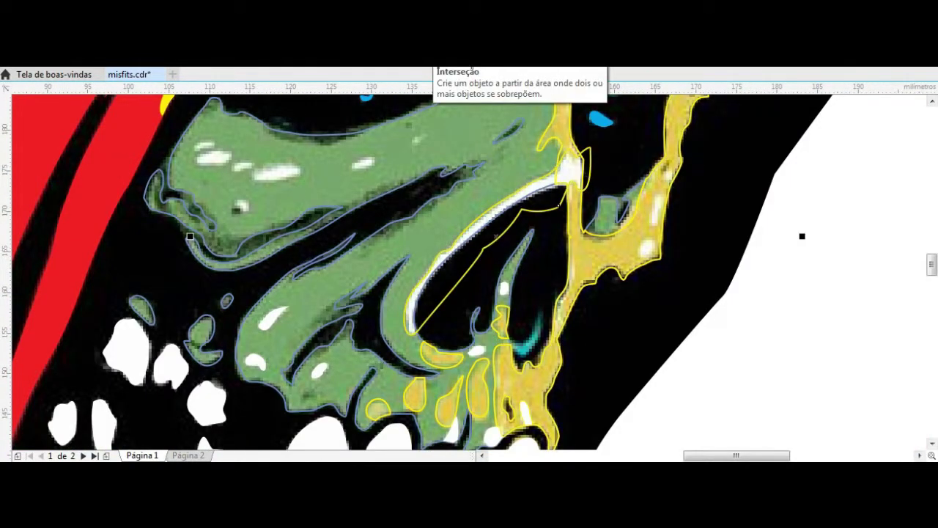
pyautogui.press('Delete')
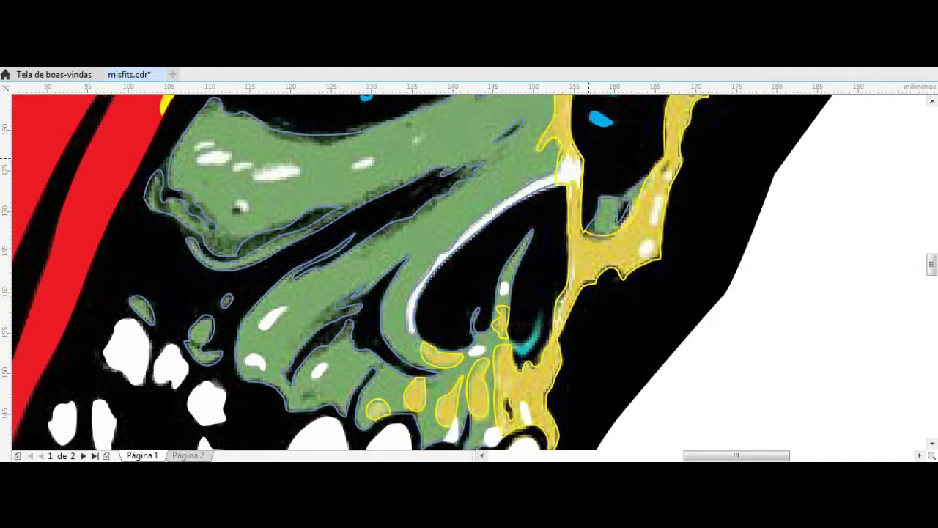
pyautogui.scroll(4, 648, 253)
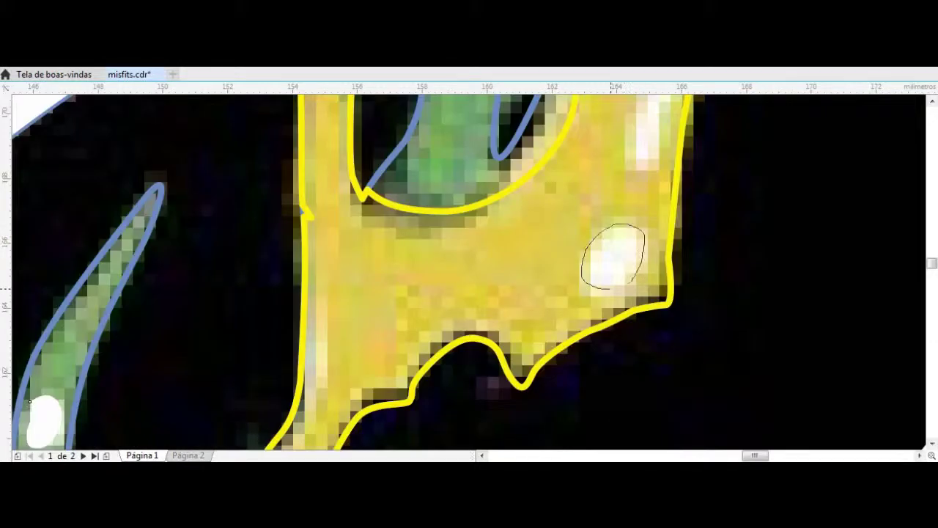
pyautogui.scroll(-2, 601, 322)
pyautogui.hotkey('ctrl', 'z')
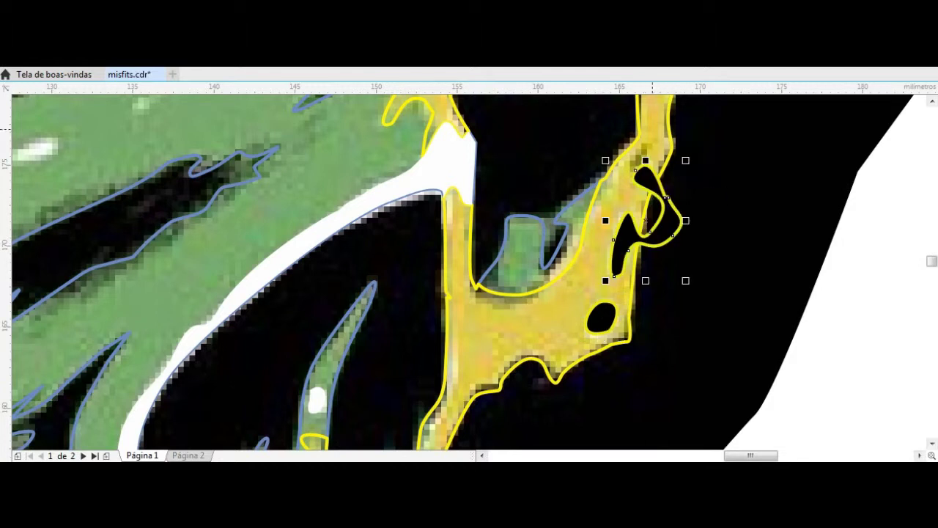
pyautogui.scroll(-3, 469, 271)
pyautogui.scroll(4, 645, 386)
pyautogui.hotkey('ctrl', 'z')
pyautogui.hotkey('ctrl', 'z')
# Trace dark gaps in the green area and beside the yellow bone, then save.
pyautogui.scroll(-3, 290, 330)
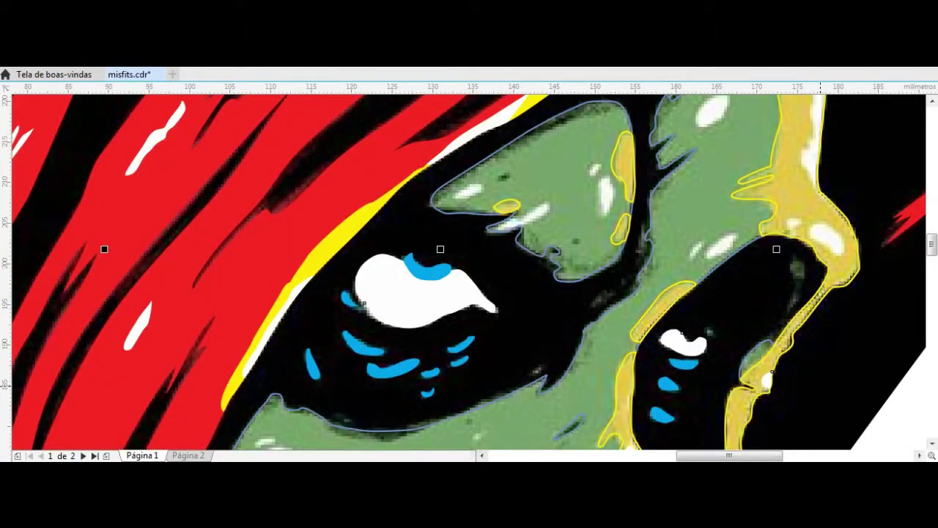
pyautogui.scroll(2, 290, 330)
pyautogui.scroll(2, 290, 330)
pyautogui.scroll(2, 103, 374)
pyautogui.moveTo(162, 233); pyautogui.dragTo(163, 232)
pyautogui.scroll(2, 469, 272)
pyautogui.moveTo(725, 196); pyautogui.dragTo(726, 195)
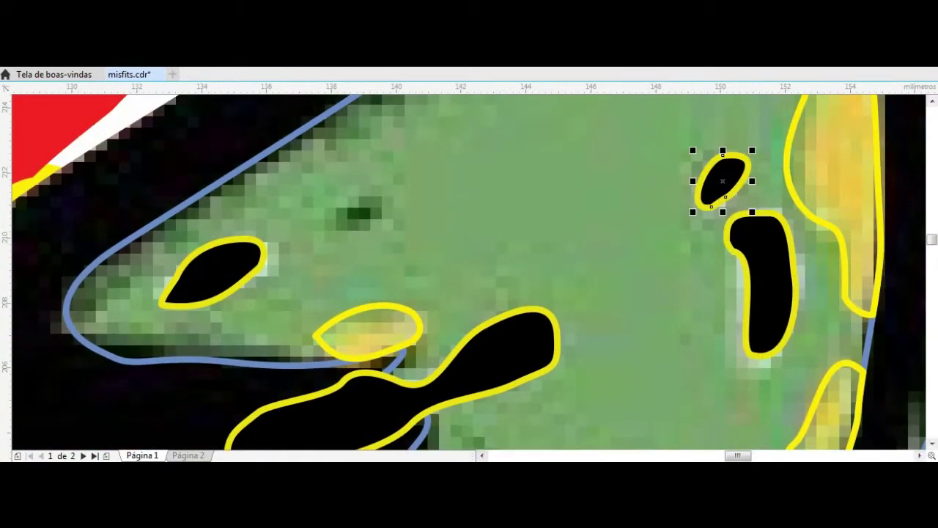
pyautogui.scroll(-3, 581, 168)
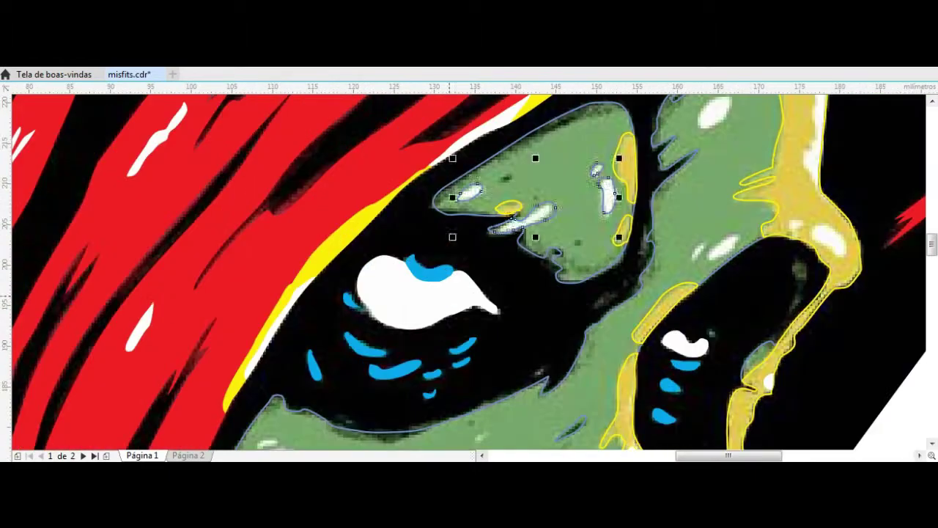
pyautogui.hotkey('ctrl', 's')
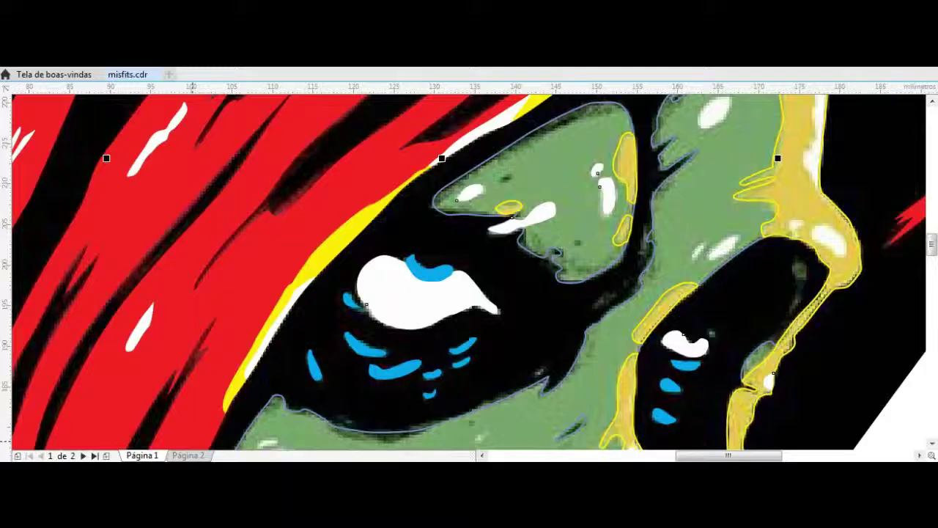
# Make the two small traced shapes black with yellow outlines.
pyautogui.scroll(3, 738, 233)
pyautogui.click(678, 274)
pyautogui.click(586, 282)
pyautogui.keyDown('shift'); pyautogui.click(691, 297); pyautogui.keyUp('shift')
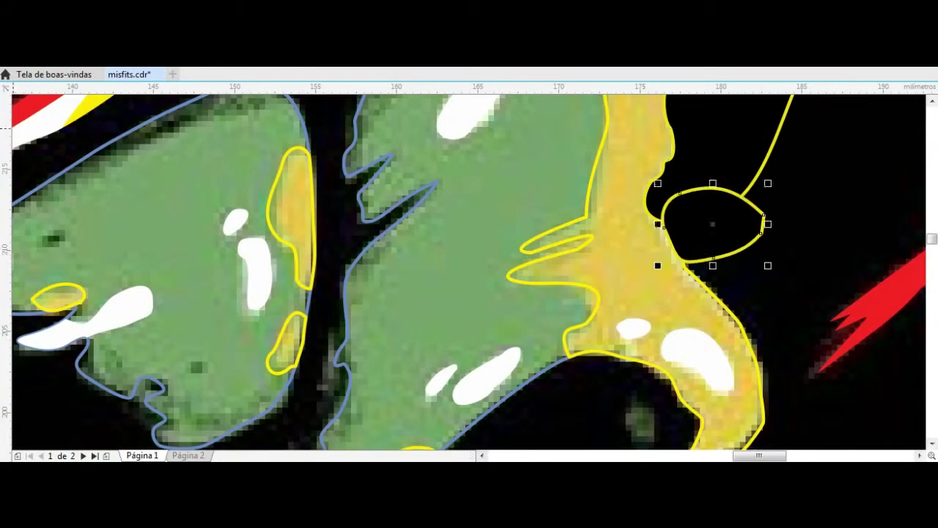
pyautogui.scroll(-2, 625, 149)
pyautogui.scroll(-3, 666, 444)
pyautogui.scroll(2, 720, 264)
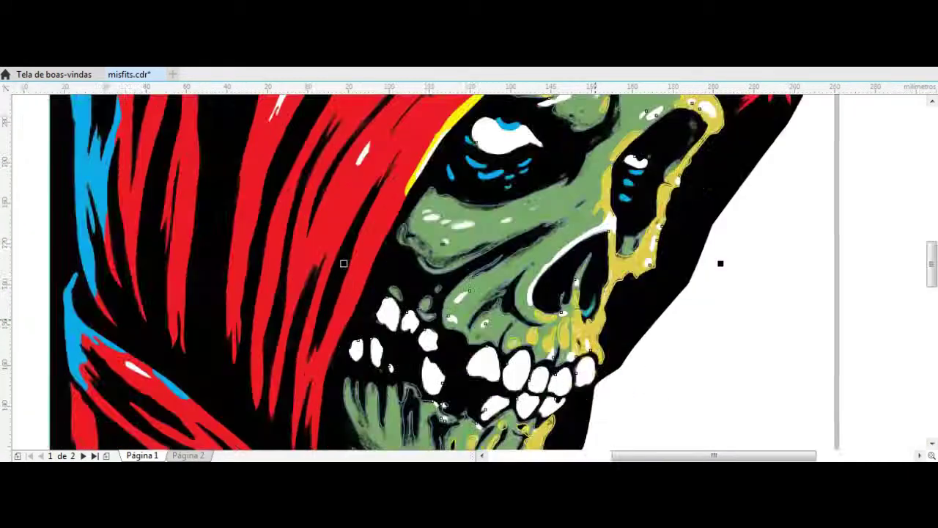
pyautogui.scroll(5, 374, 339)
# Outline the dark gap beside the cyan highlight and curve its bottom edge to fit.
pyautogui.click(52, 206)
pyautogui.click(510, 281)
pyautogui.click(644, 191)
pyautogui.click(527, 338)
pyautogui.click(594, 363)
pyautogui.click(510, 281)
pyautogui.moveTo(594, 363); pyautogui.dragTo(592, 423)
# Shift the right artwork's black base layer aside and select the green chin piece.
pyautogui.scroll(-4, 480, 320)
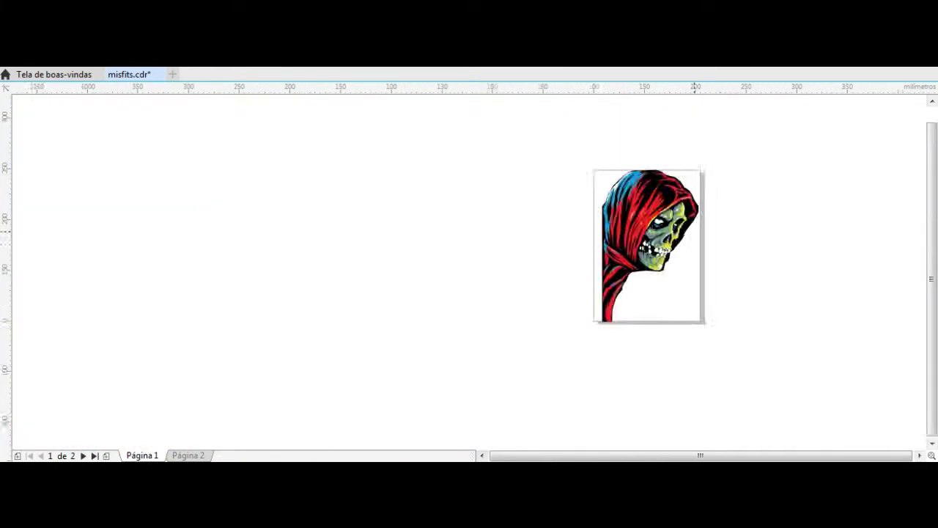
pyautogui.moveTo(564, 329); pyautogui.dragTo(774, 338)
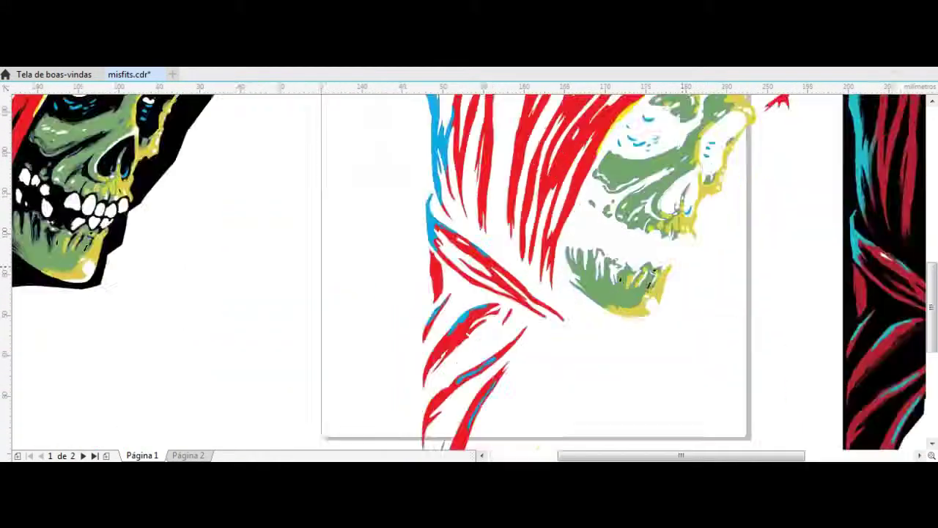
pyautogui.click(445, 323)
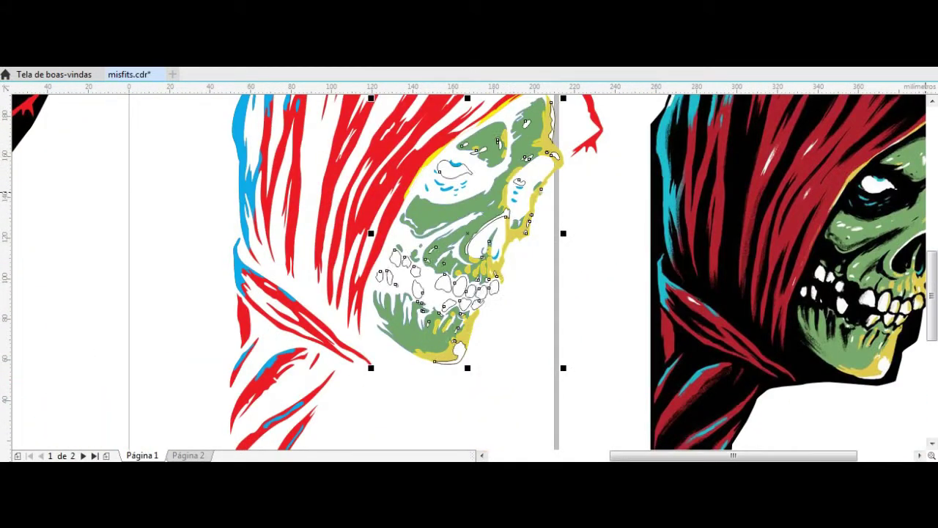
# Zoom out to compare the skull artwork versions.
pyautogui.scroll(-2, 469, 271)
pyautogui.scroll(-2, 469, 271)
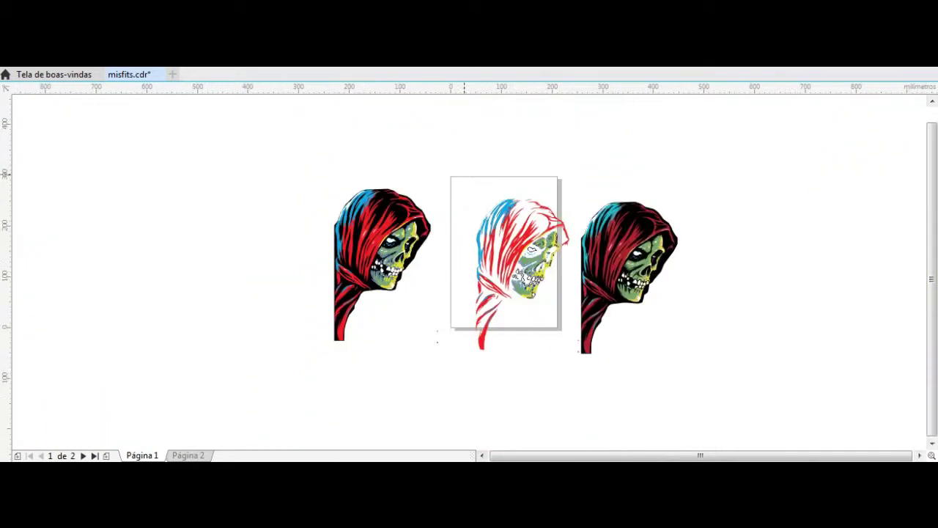
pyautogui.scroll(5, 521, 279)
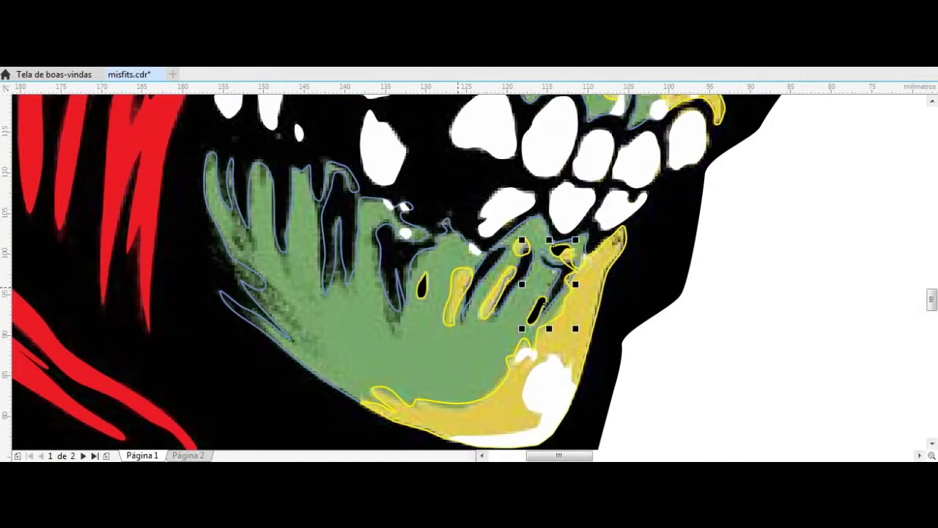
pyautogui.scroll(-3, 447, 374)
pyautogui.scroll(-2, 447, 374)
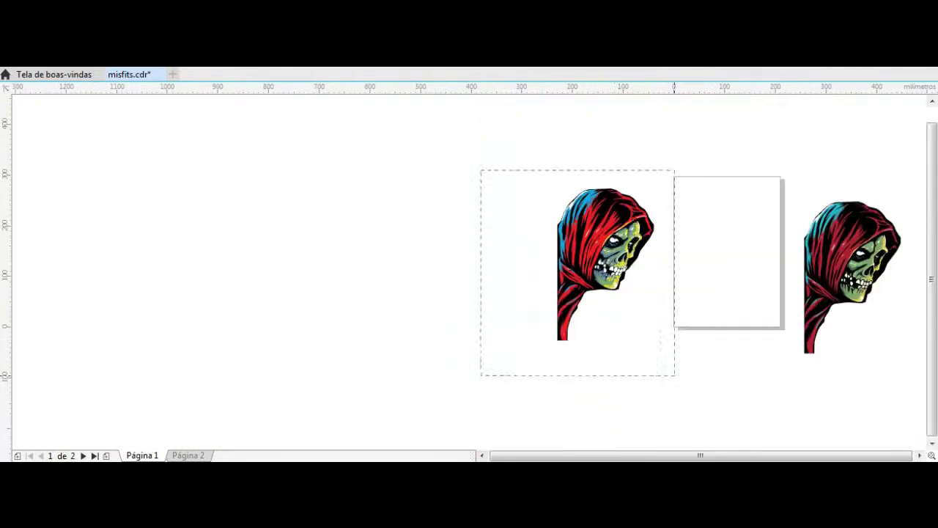
pyautogui.scroll(2, 315, 250)
pyautogui.scroll(-2, 504, 232)
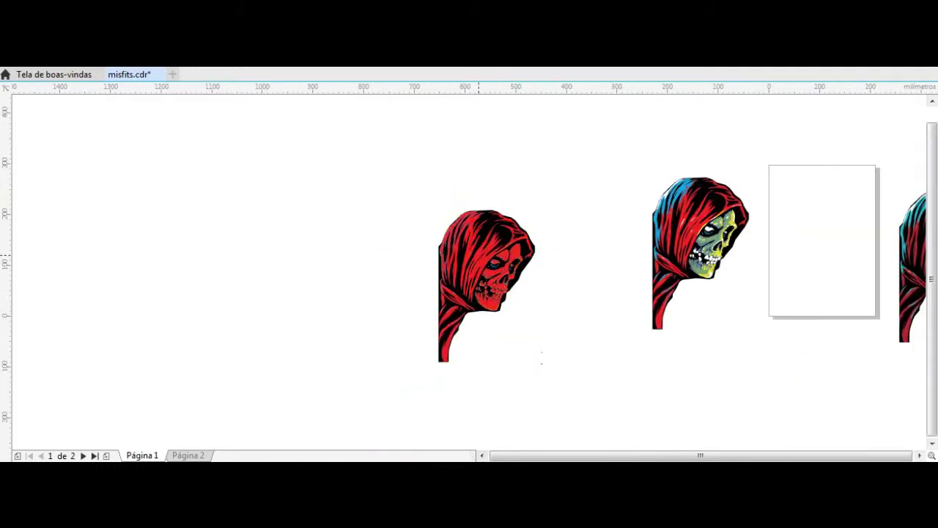
pyautogui.scroll(4, 491, 206)
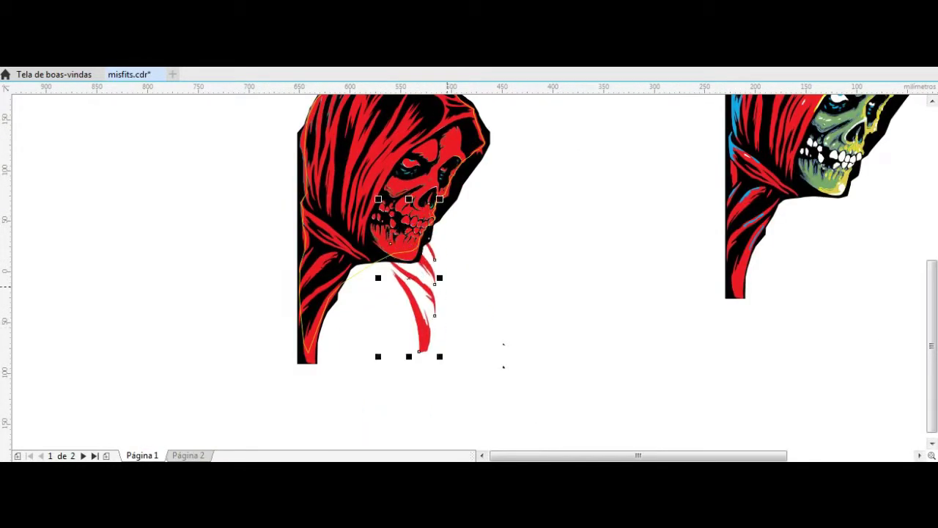
# Move the red streak shapes into place under the chin.
pyautogui.scroll(4, 402, 232)
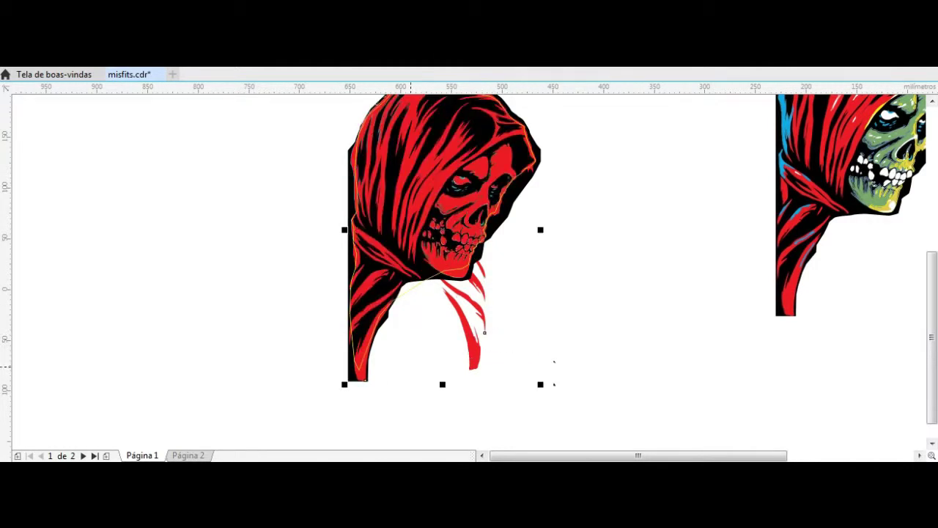
pyautogui.moveTo(472, 360); pyautogui.dragTo(525, 359)
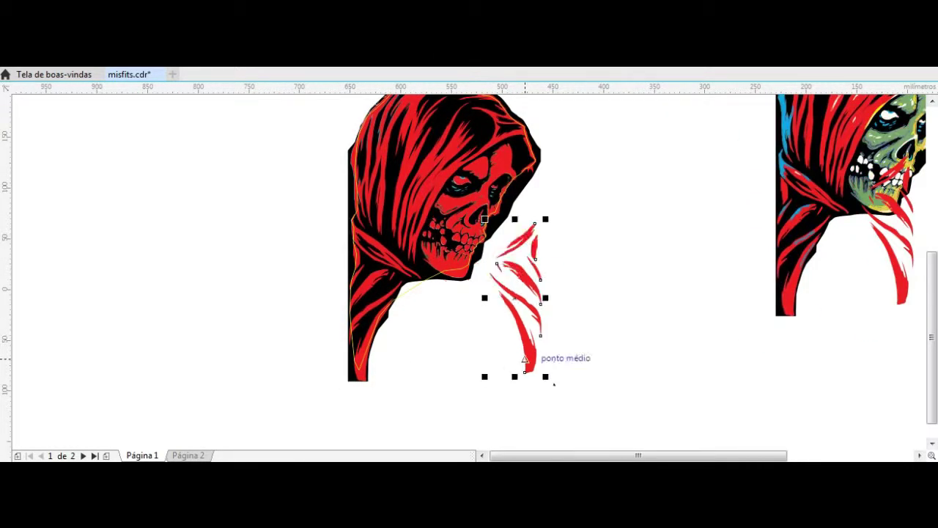
pyautogui.scroll(2, 310, 436)
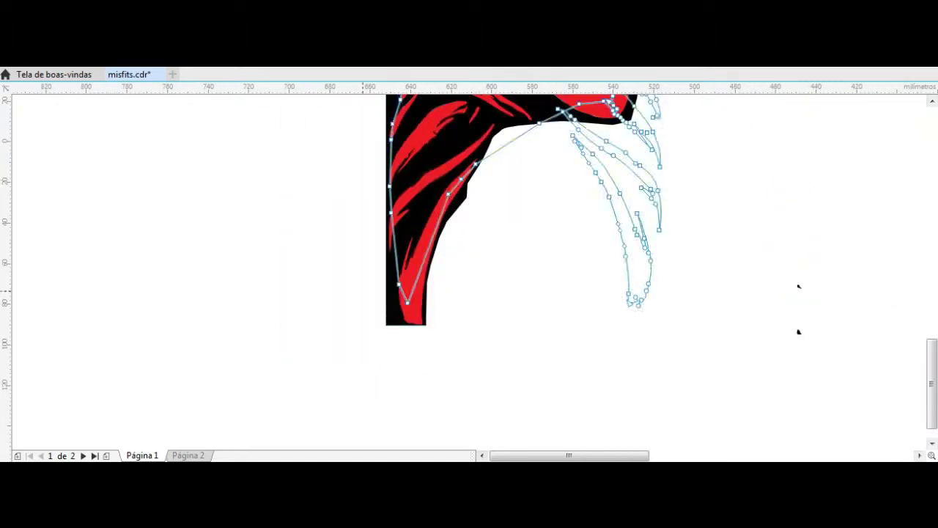
pyautogui.scroll(-2, 799, 286)
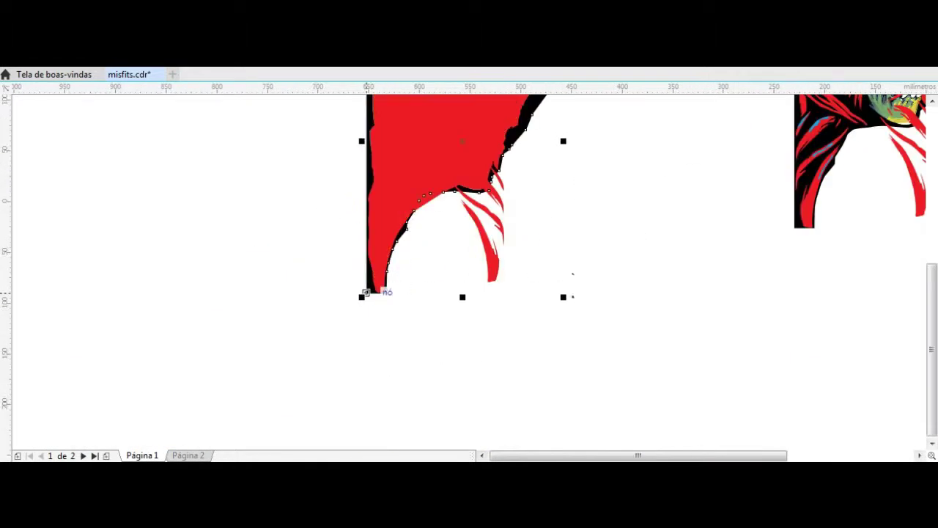
pyautogui.scroll(-1, 573, 296)
pyautogui.scroll(1, 231, 305)
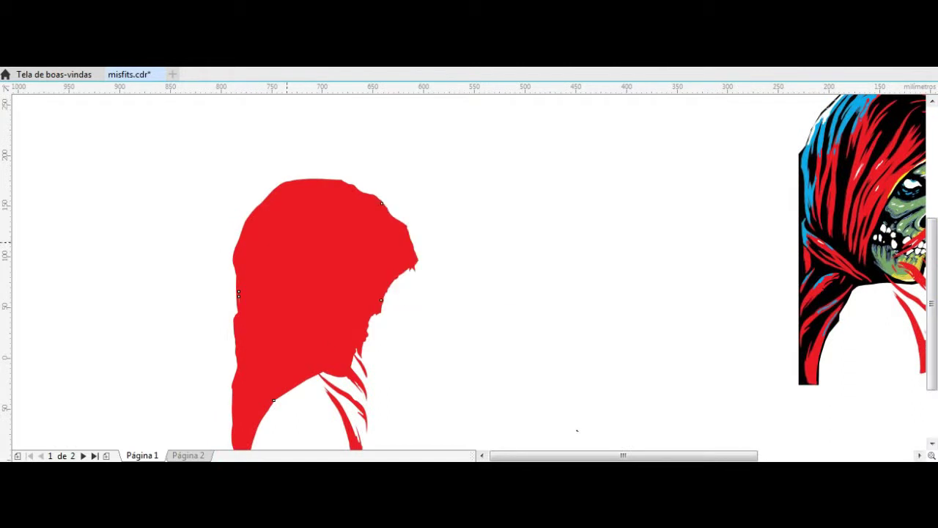
pyautogui.scroll(2, 231, 305)
pyautogui.scroll(-1, 487, 339)
pyautogui.scroll(1, 535, 322)
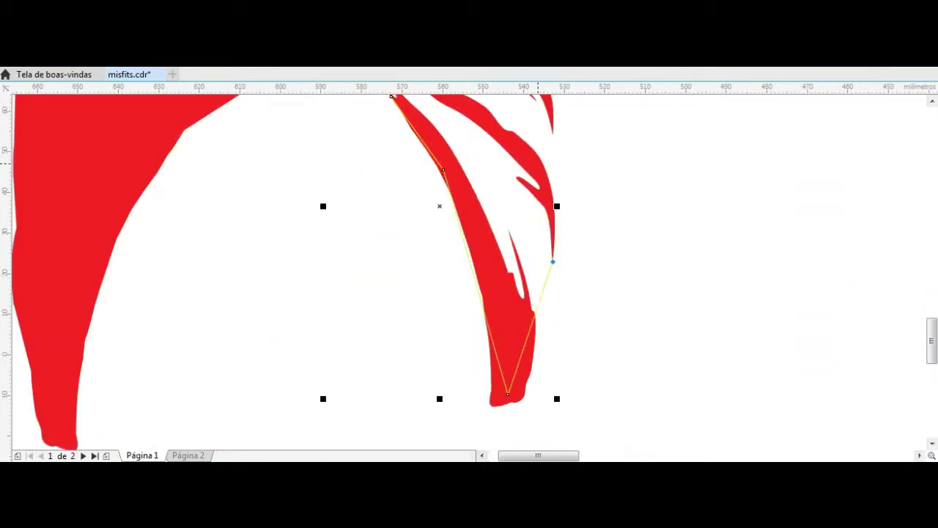
pyautogui.scroll(2, 539, 163)
# Close the traced path and merge it into the red hood.
pyautogui.click(494, 188)
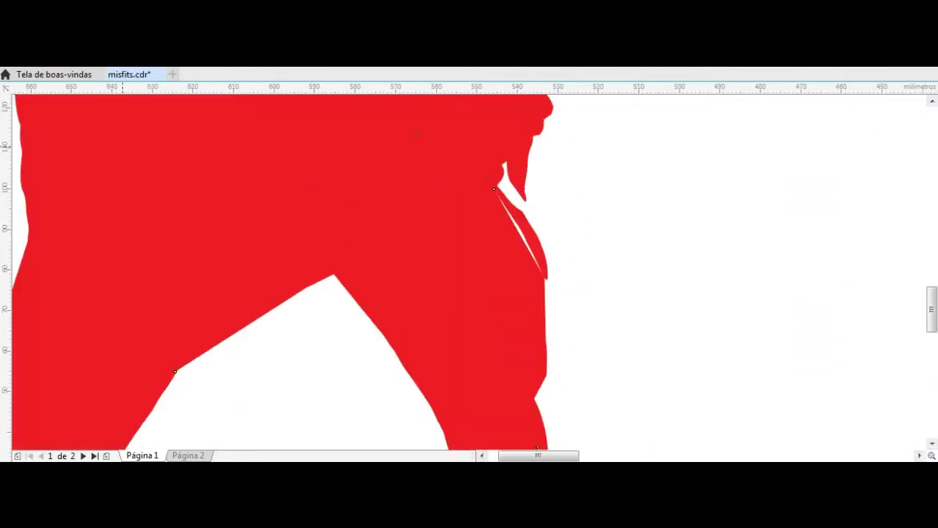
pyautogui.scroll(2, 519, 229)
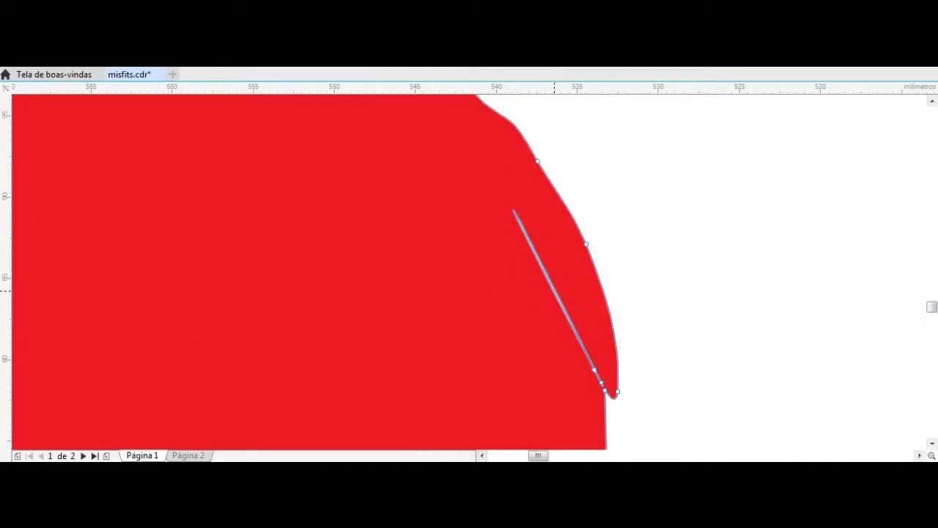
pyautogui.scroll(-5, 566, 333)
pyautogui.scroll(2, 543, 266)
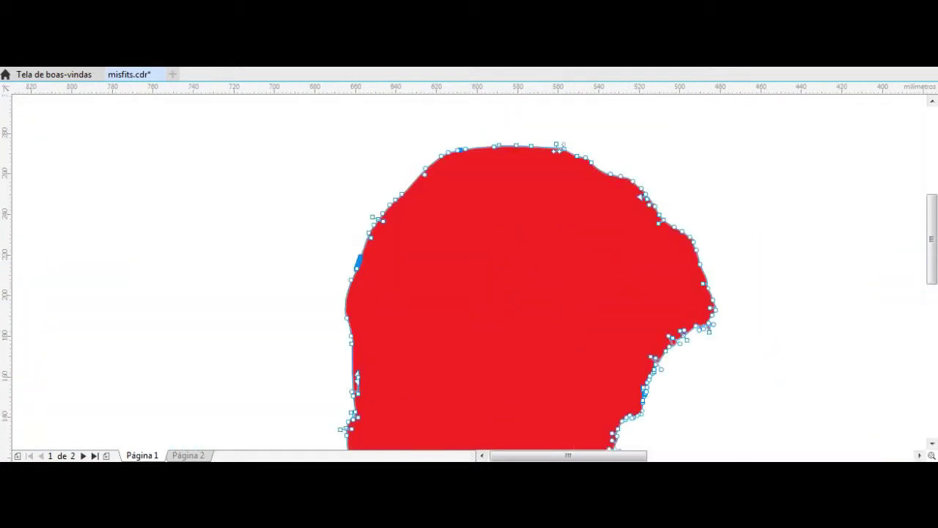
pyautogui.scroll(3, 308, 294)
pyautogui.scroll(-3, 268, 328)
pyautogui.scroll(3, 660, 293)
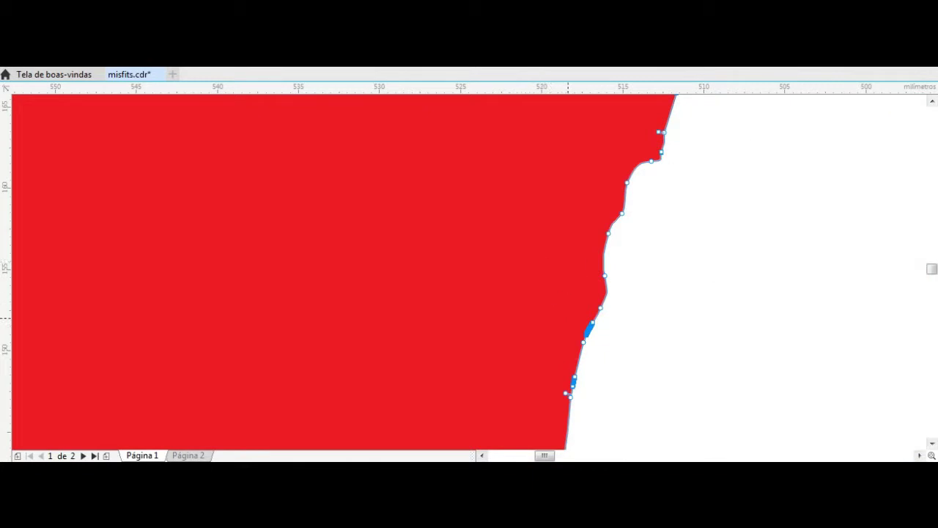
pyautogui.scroll(-3, 586, 293)
pyautogui.scroll(3, 218, 344)
# Select nodes along the hood's edge and dismiss the contour offset error.
pyautogui.moveTo(184, 314); pyautogui.dragTo(219, 359)
pyautogui.scroll(-3, 219, 345)
pyautogui.hscroll(-2, 469, 293)
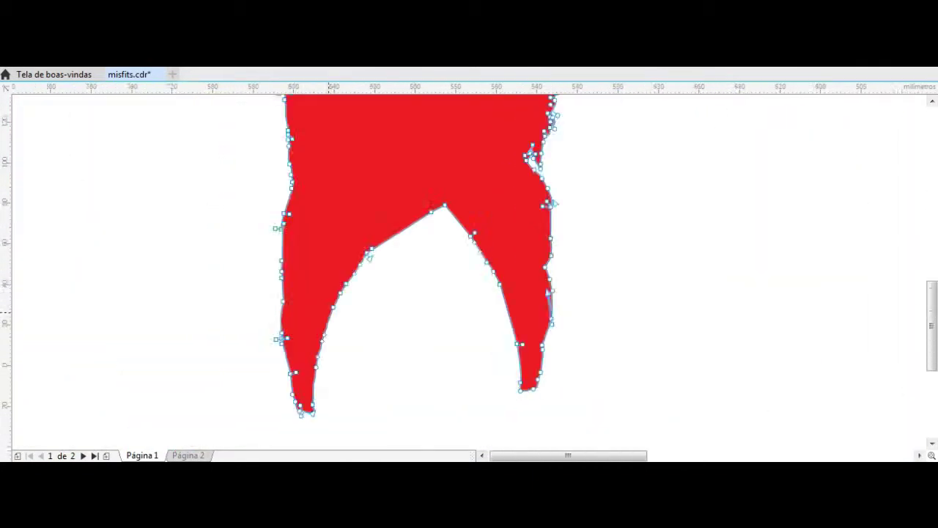
pyautogui.scroll(3, 469, 294)
pyautogui.press('Return')
pyautogui.scroll(-3, 323, 254)
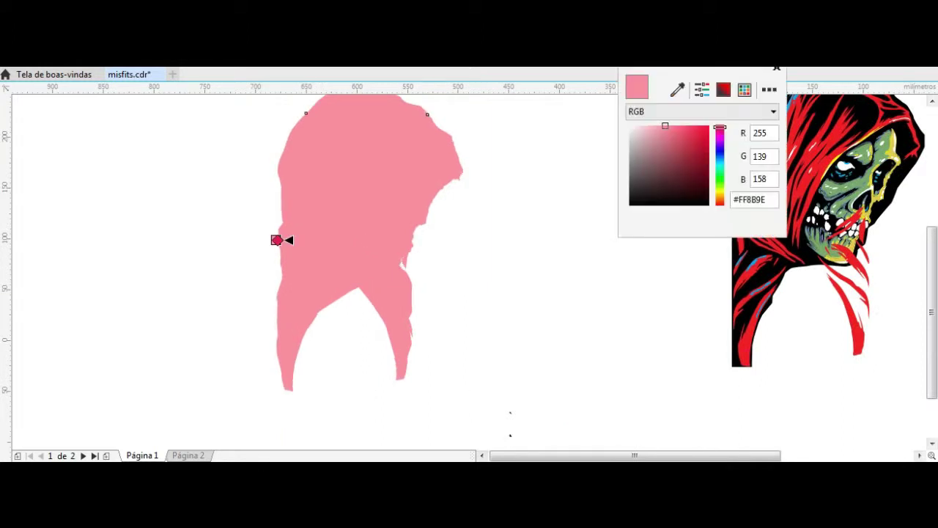
pyautogui.scroll(3, 400, 103)
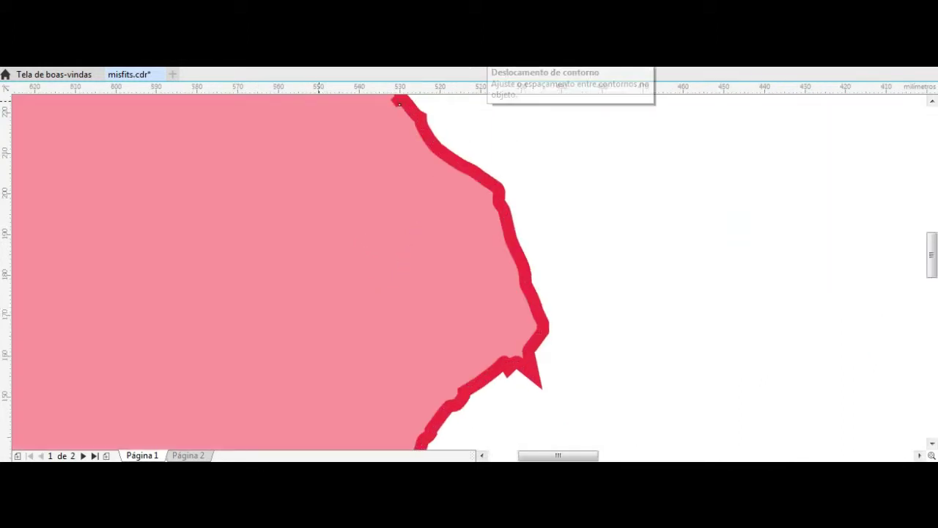
pyautogui.scroll(-3, 399, 103)
pyautogui.scroll(3, 330, 302)
pyautogui.scroll(-3, 331, 301)
# Move the red contour so it sits behind the first skull.
pyautogui.scroll(-3, 331, 301)
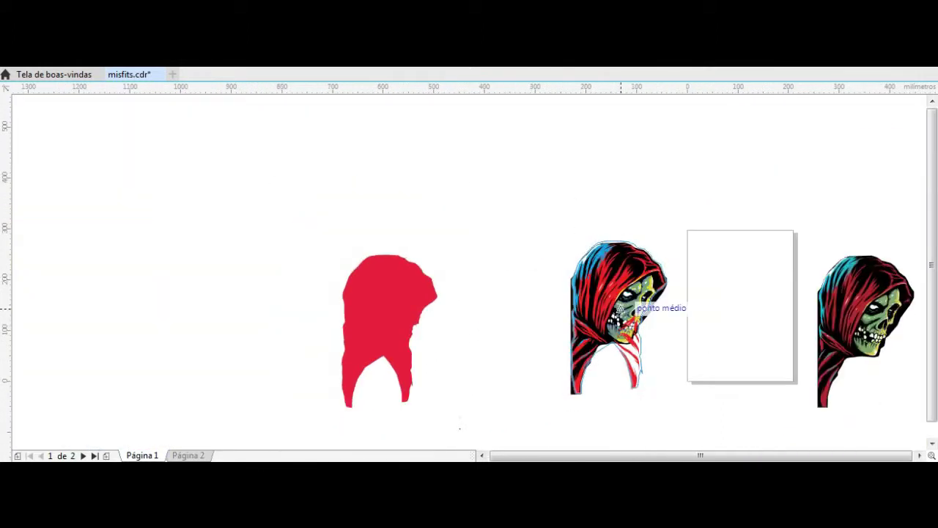
pyautogui.moveTo(389, 329); pyautogui.dragTo(619, 318)
pyautogui.scroll(3, 619, 317)
pyautogui.scroll(-3, 619, 317)
pyautogui.scroll(2, 561, 173)
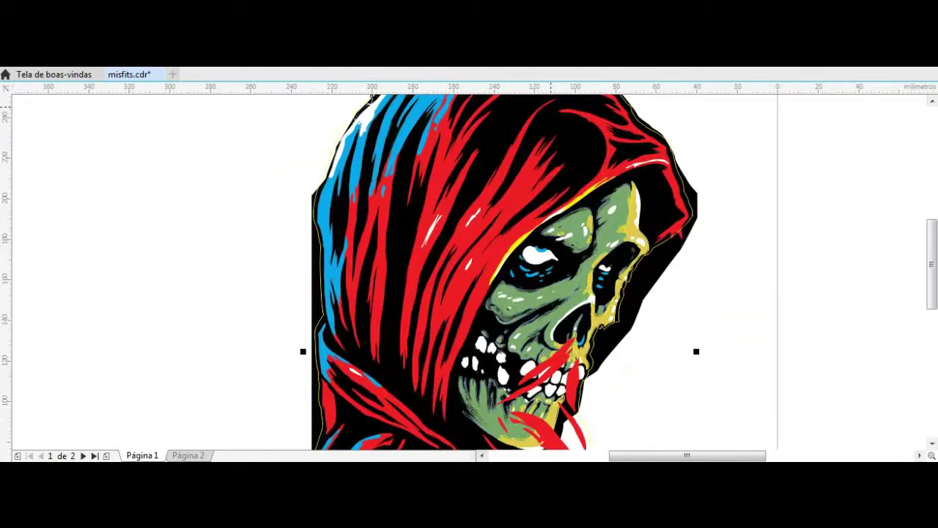
pyautogui.scroll(2, 561, 173)
pyautogui.scroll(2, 731, 213)
pyautogui.scroll(-2, 732, 213)
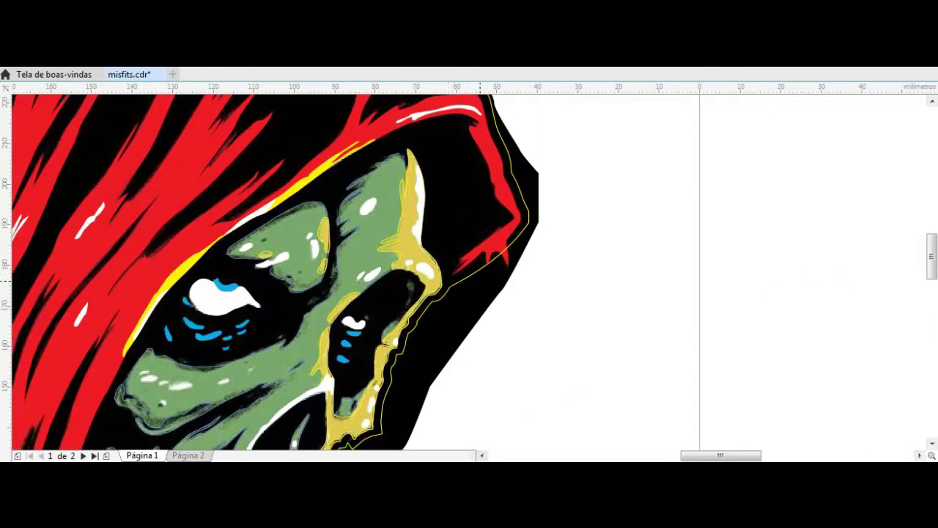
pyautogui.scroll(2, 731, 214)
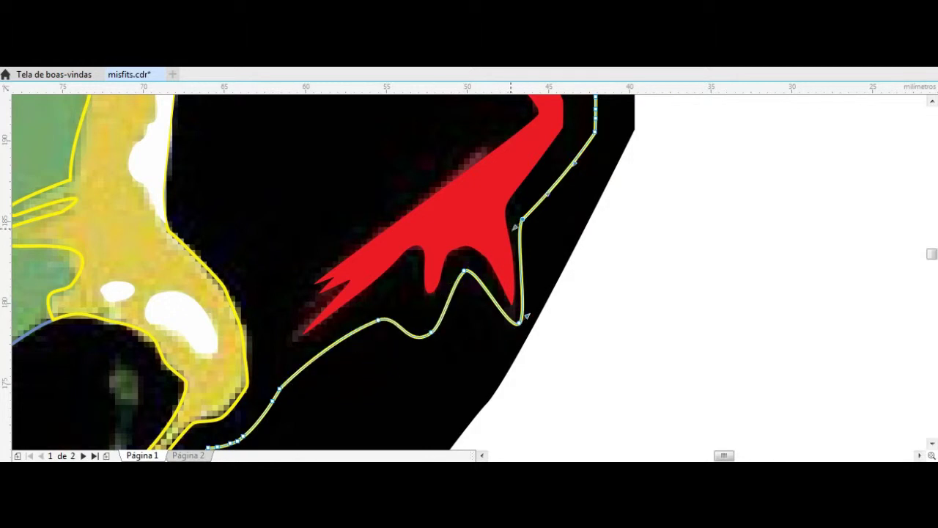
pyautogui.scroll(-5, 513, 293)
# Paste a copy of the skull artwork and delete the red claw shapes in its mouth.
pyautogui.hotkey('ctrl', 'v')
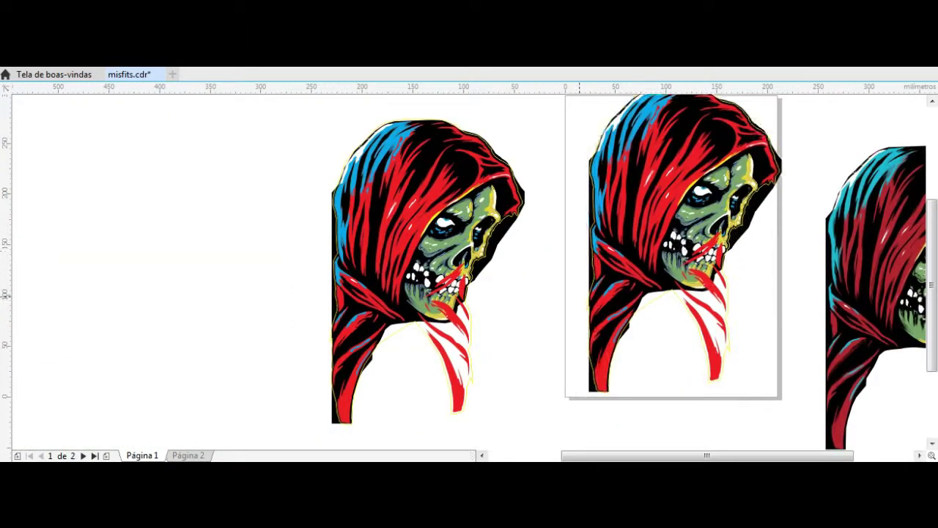
pyautogui.click(932, 154)
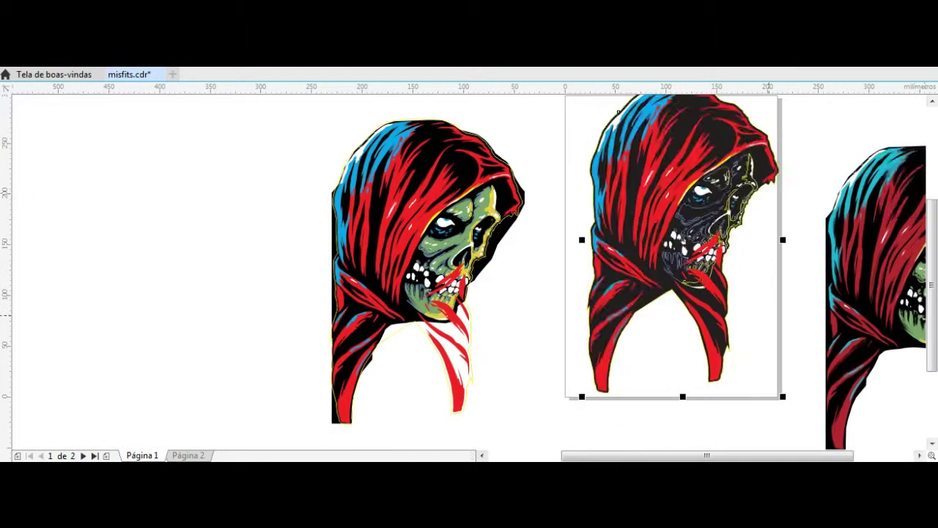
pyautogui.scroll(4, 726, 241)
pyautogui.scroll(5, 601, 345)
pyautogui.scroll(-2, 513, 293)
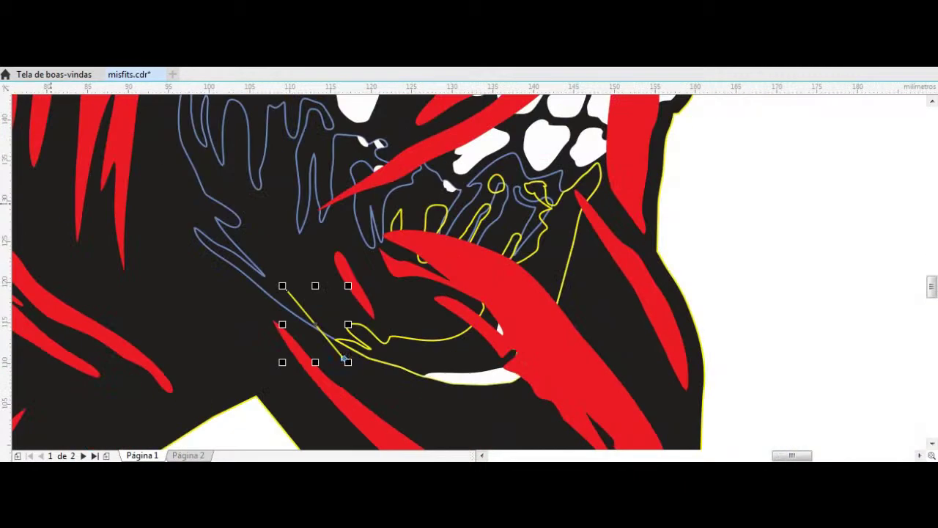
pyautogui.press('Delete')
pyautogui.scroll(3, 469, 345)
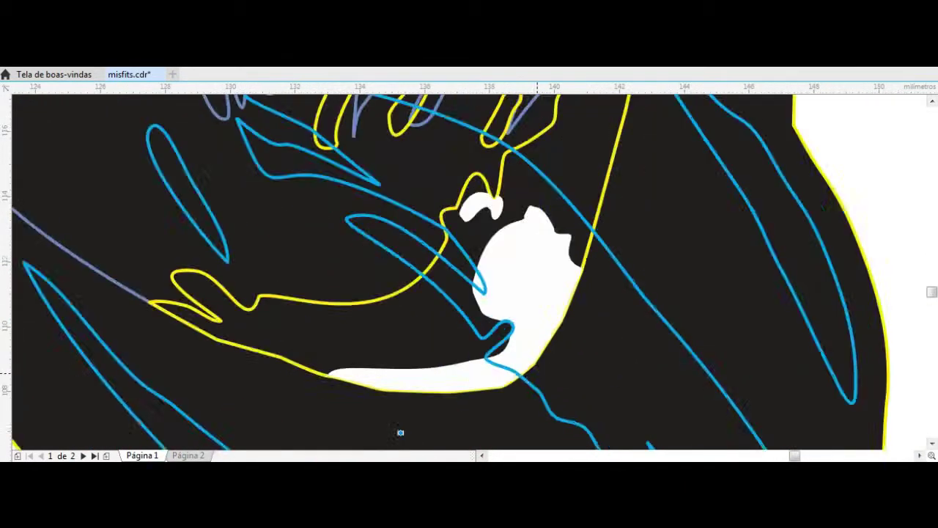
pyautogui.scroll(-3, 599, 311)
pyautogui.scroll(3, 599, 311)
pyautogui.scroll(-4, 562, 272)
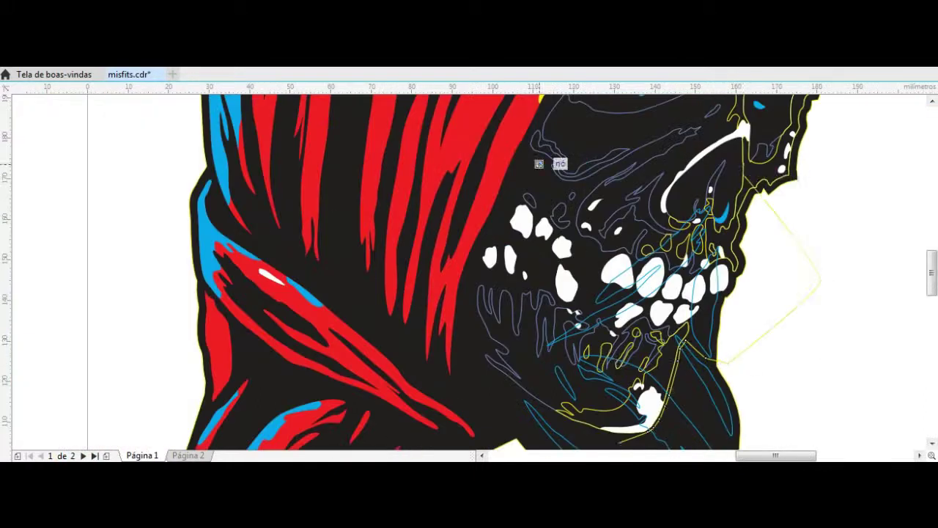
pyautogui.scroll(3, 597, 383)
pyautogui.scroll(-2, 724, 154)
# Drag the skull artwork into place on the page.
pyautogui.scroll(-1, 645, 253)
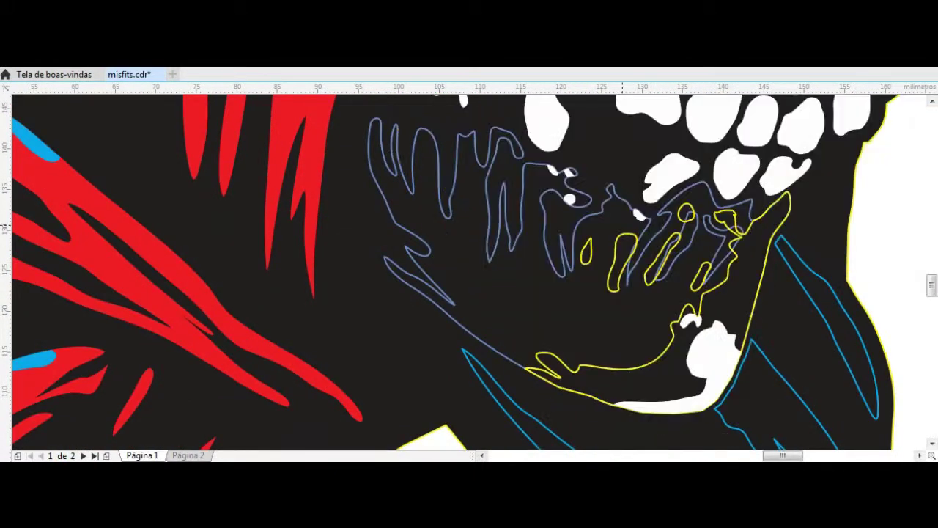
pyautogui.scroll(-2, 645, 253)
pyautogui.hscroll(3, 850, 242)
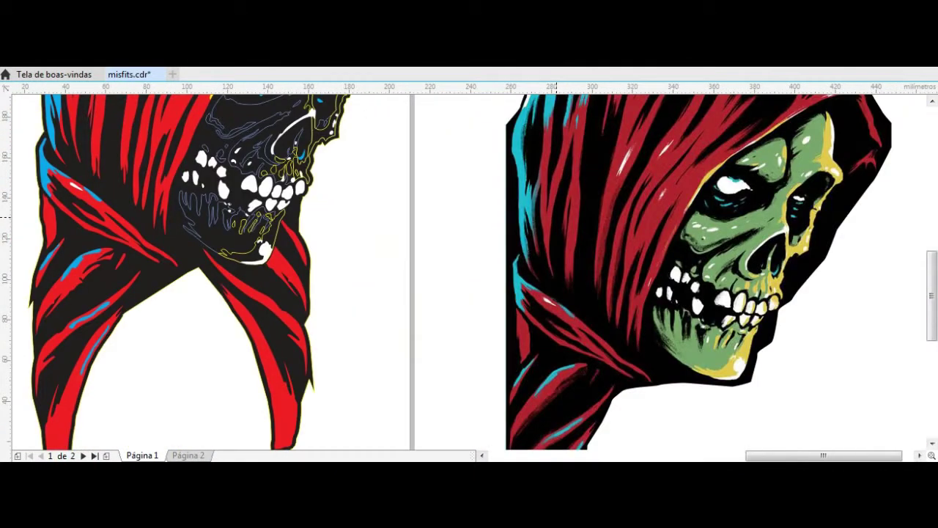
pyautogui.scroll(3, 469, 271)
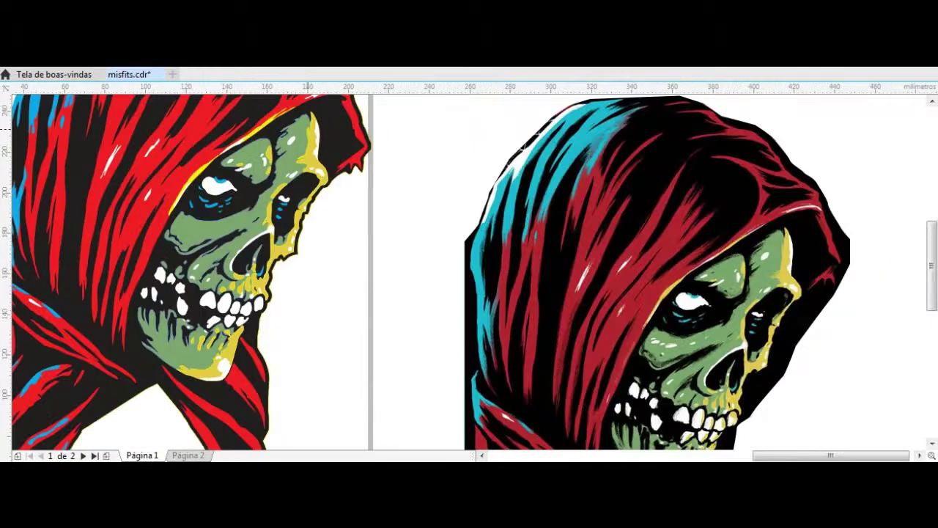
pyautogui.scroll(-1, 469, 271)
pyautogui.scroll(-1, 470, 271)
pyautogui.moveTo(279, 272); pyautogui.dragTo(359, 302)
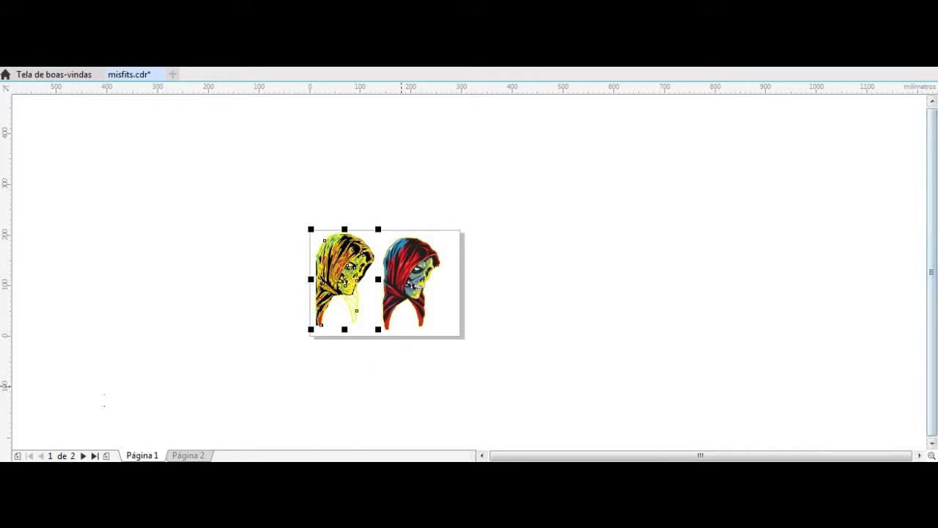
# Draw a circle over the right skull's jaw to trim it.
pyautogui.scroll(1, 259, 315)
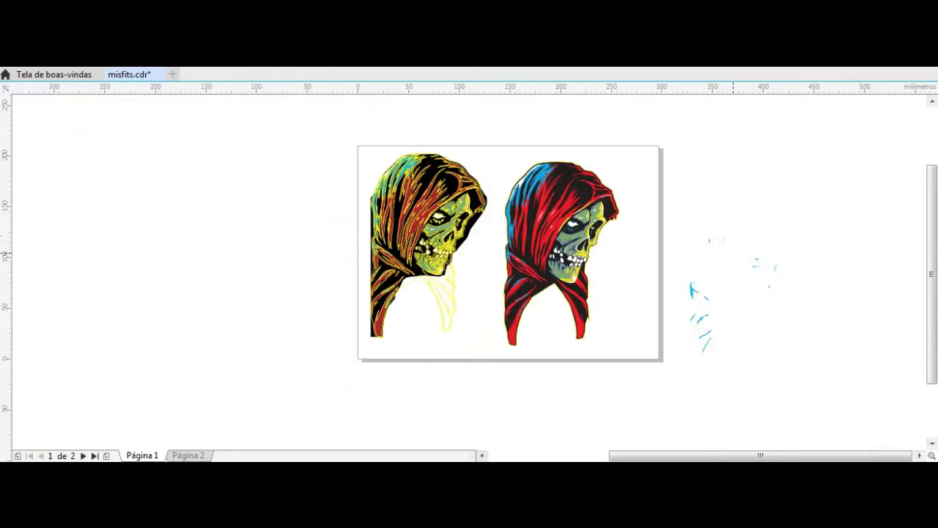
pyautogui.scroll(2, 582, 299)
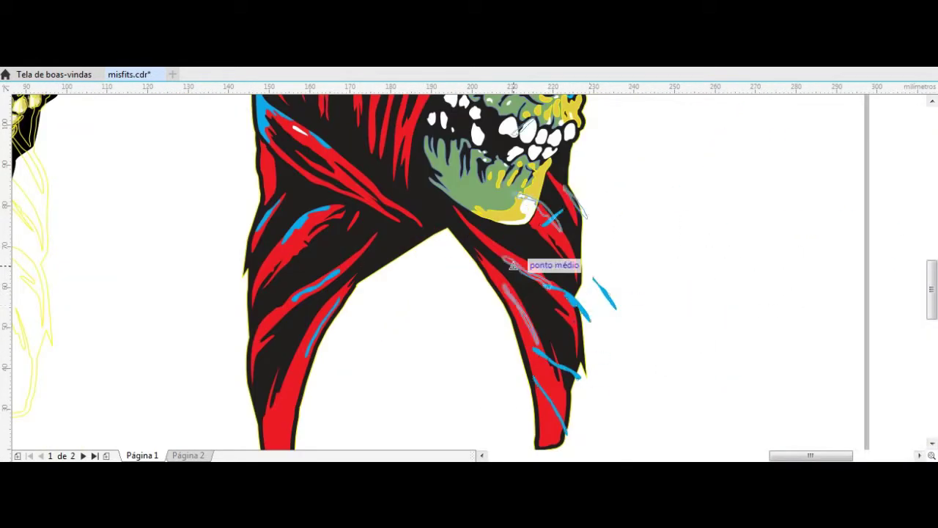
pyautogui.scroll(2, 513, 265)
pyautogui.scroll(-2, 514, 265)
pyautogui.scroll(1, 514, 265)
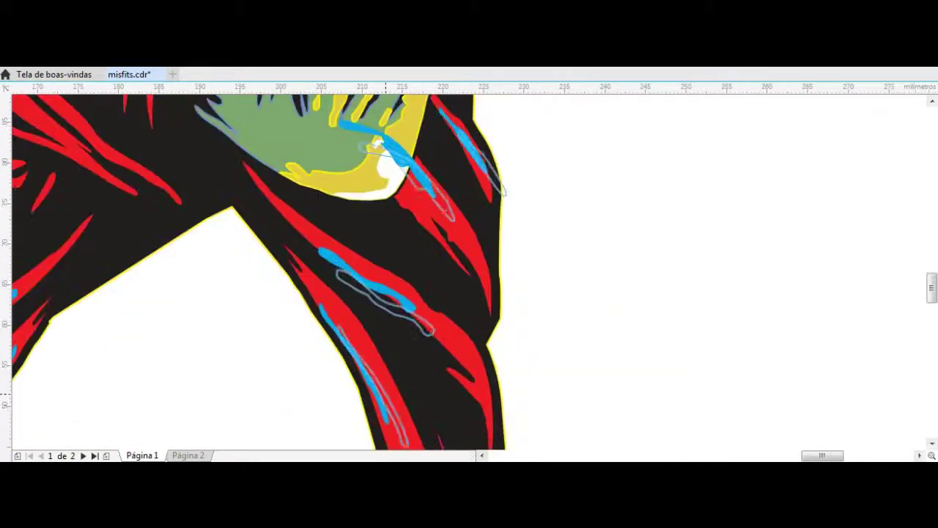
pyautogui.scroll(-1, 398, 354)
pyautogui.scroll(1, 440, 318)
pyautogui.moveTo(331, 257); pyautogui.dragTo(483, 405)
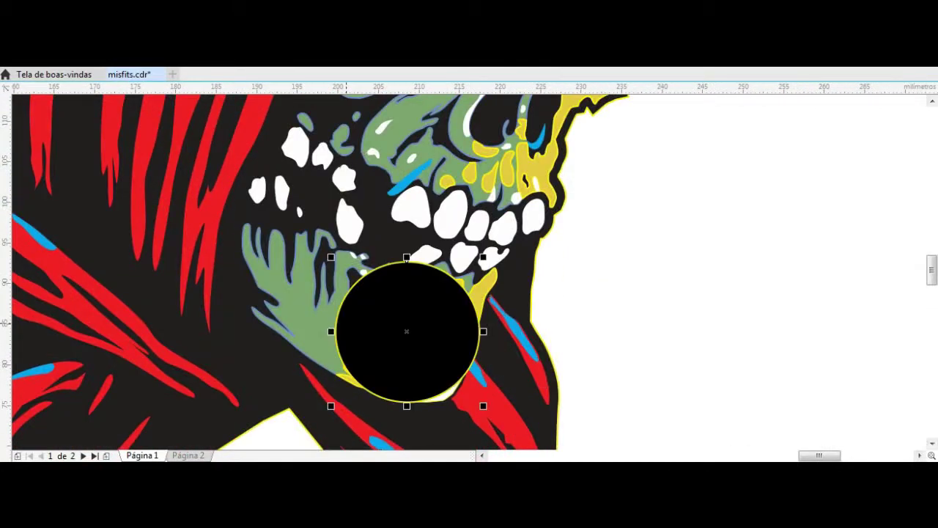
pyautogui.scroll(-2, 680, 279)
pyautogui.scroll(2, 699, 320)
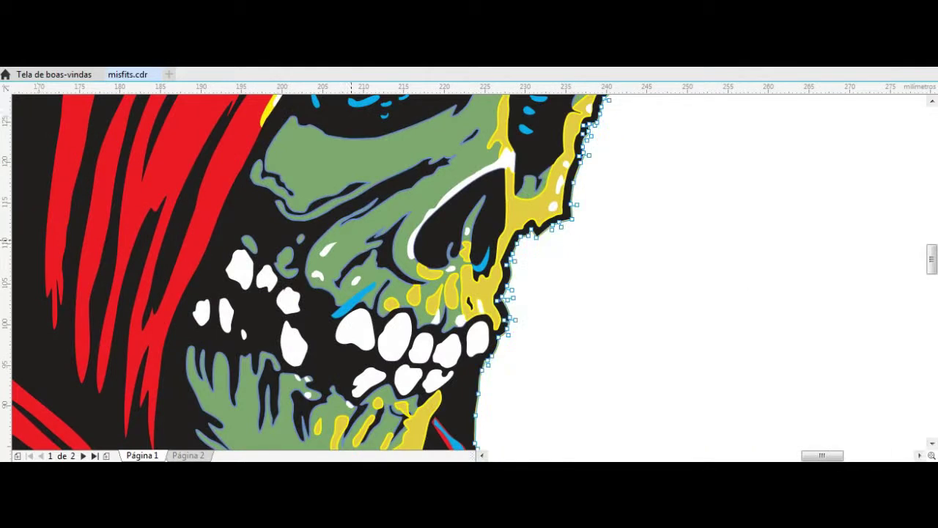
# Smooth the skull's jagged edge so the red contour shows along it.
pyautogui.click(33, 119)
pyautogui.scroll(2, 896, 242)
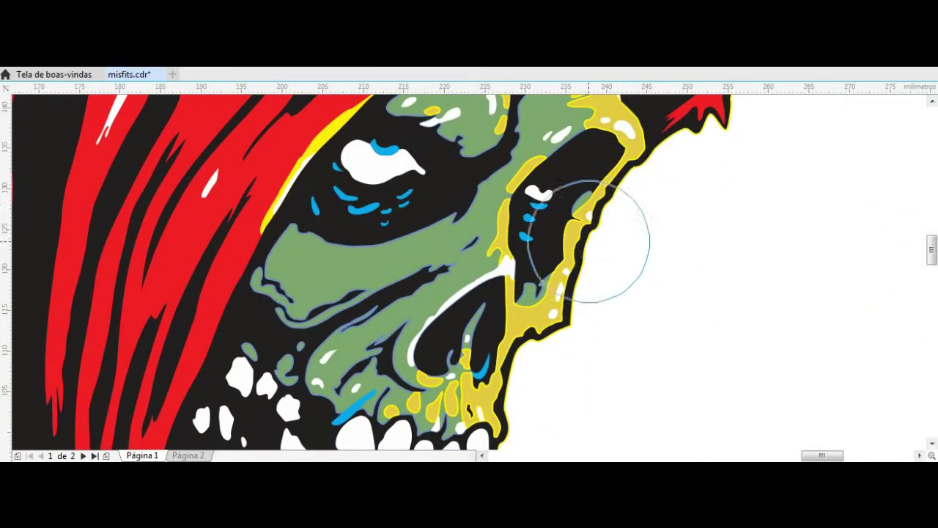
pyautogui.moveTo(667, 137); pyautogui.dragTo(670, 145)
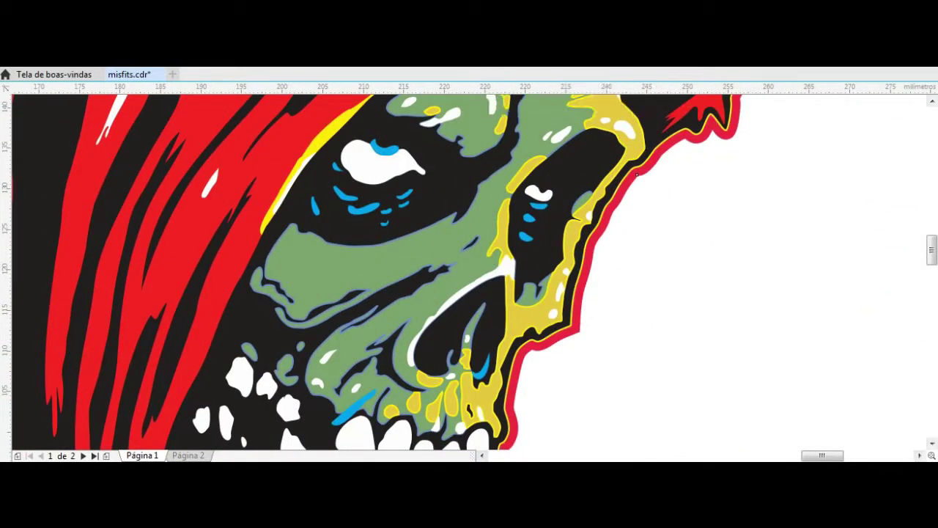
pyautogui.scroll(-2, 670, 145)
pyautogui.scroll(-1, 670, 145)
pyautogui.scroll(1, 670, 145)
pyautogui.scroll(5, 521, 307)
# Reshape the hood's white gap, pulling its lower-left edge and curving its top edge down.
pyautogui.moveTo(427, 338); pyautogui.dragTo(395, 217)
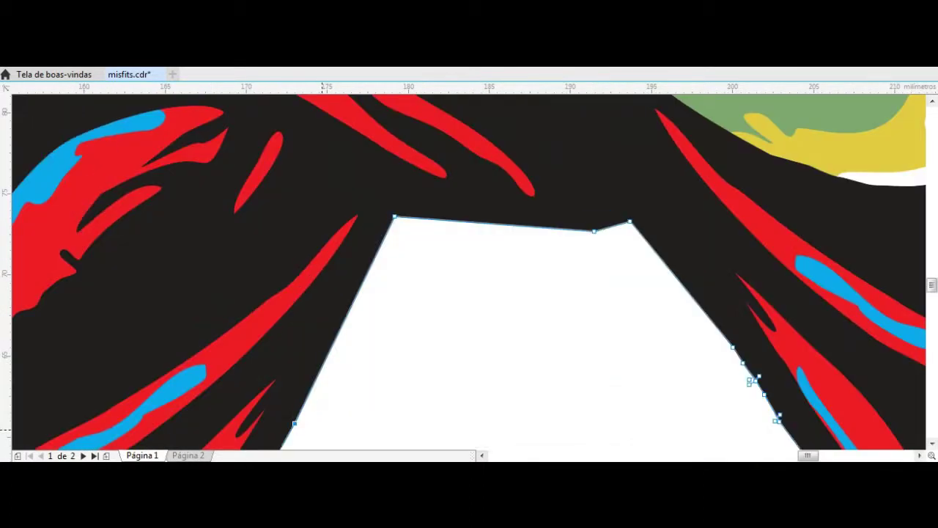
pyautogui.moveTo(512, 218); pyautogui.dragTo(514, 250)
pyautogui.scroll(-3, 339, 356)
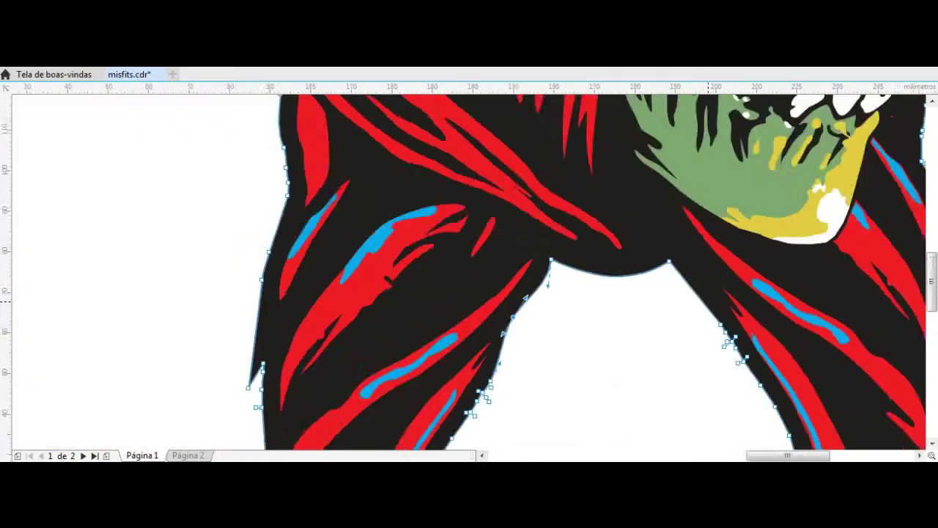
pyautogui.scroll(1, 561, 149)
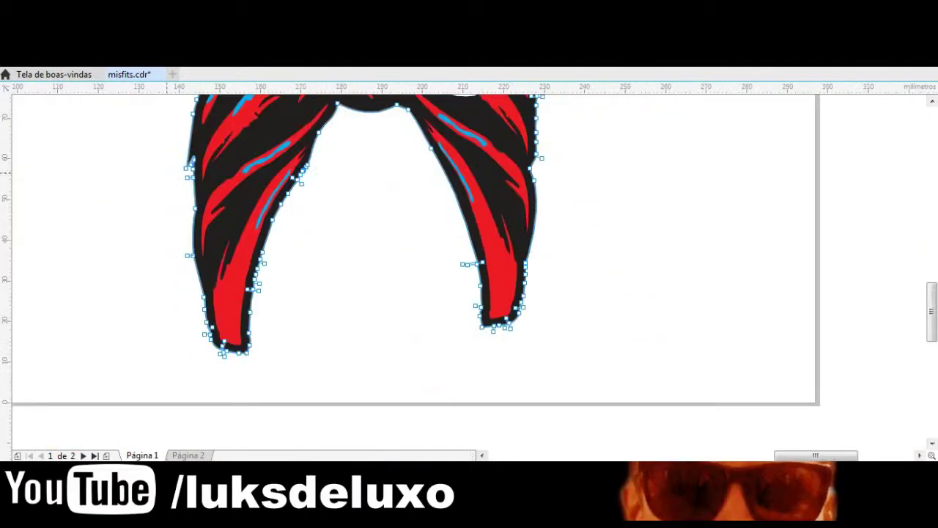